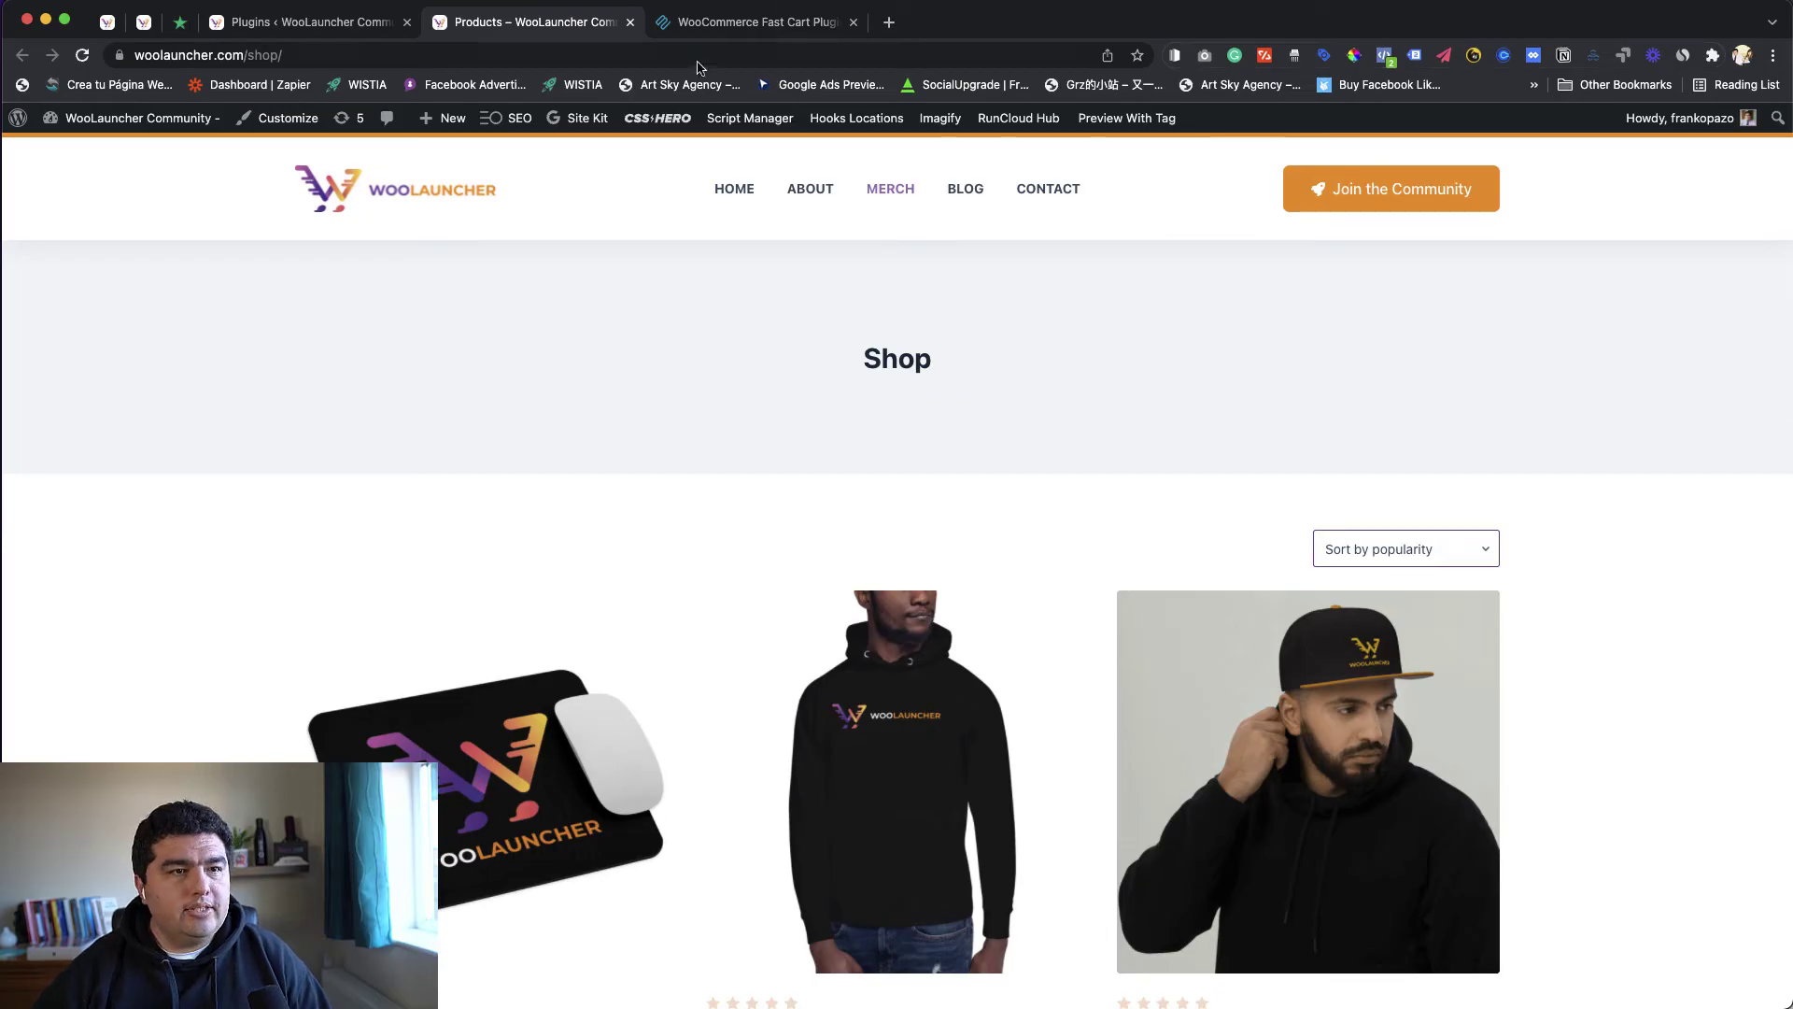
# Step: Browse the Fast Cart plugin page's instant cart, checkout and customisation features, then return to the top
pyautogui.click(747, 23)
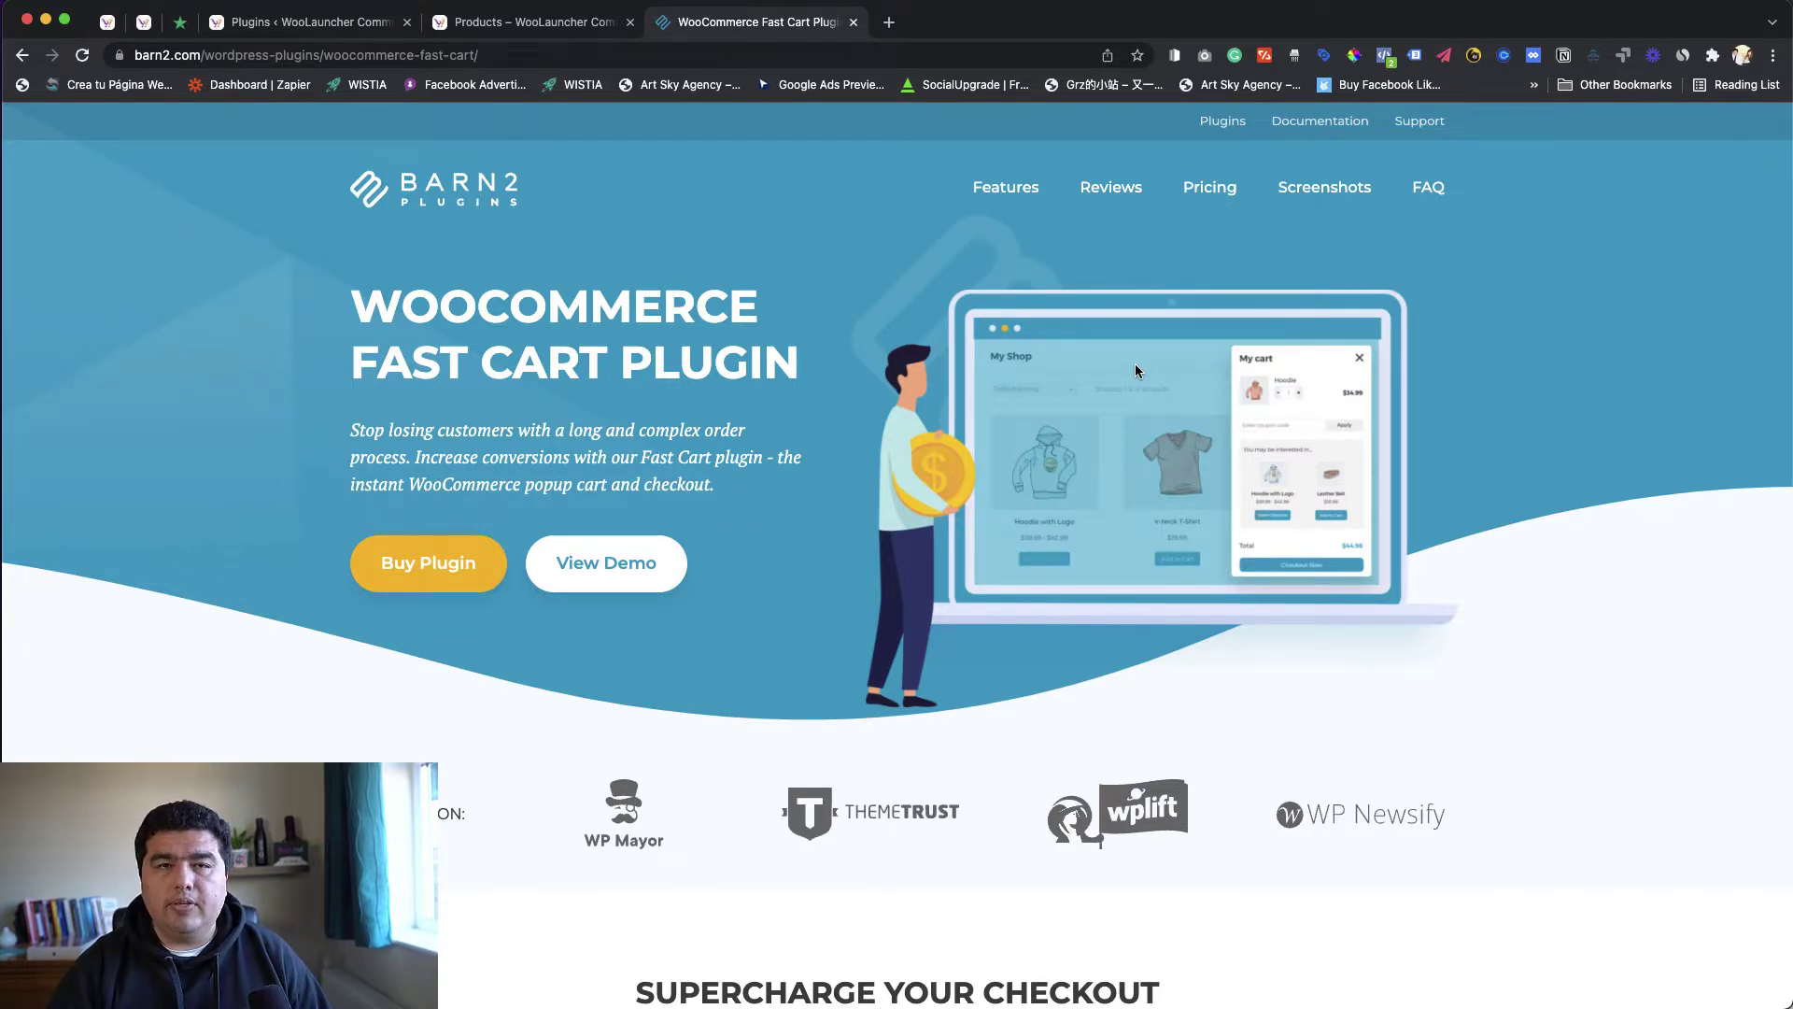
pyautogui.scroll(-5, 1039, 423)
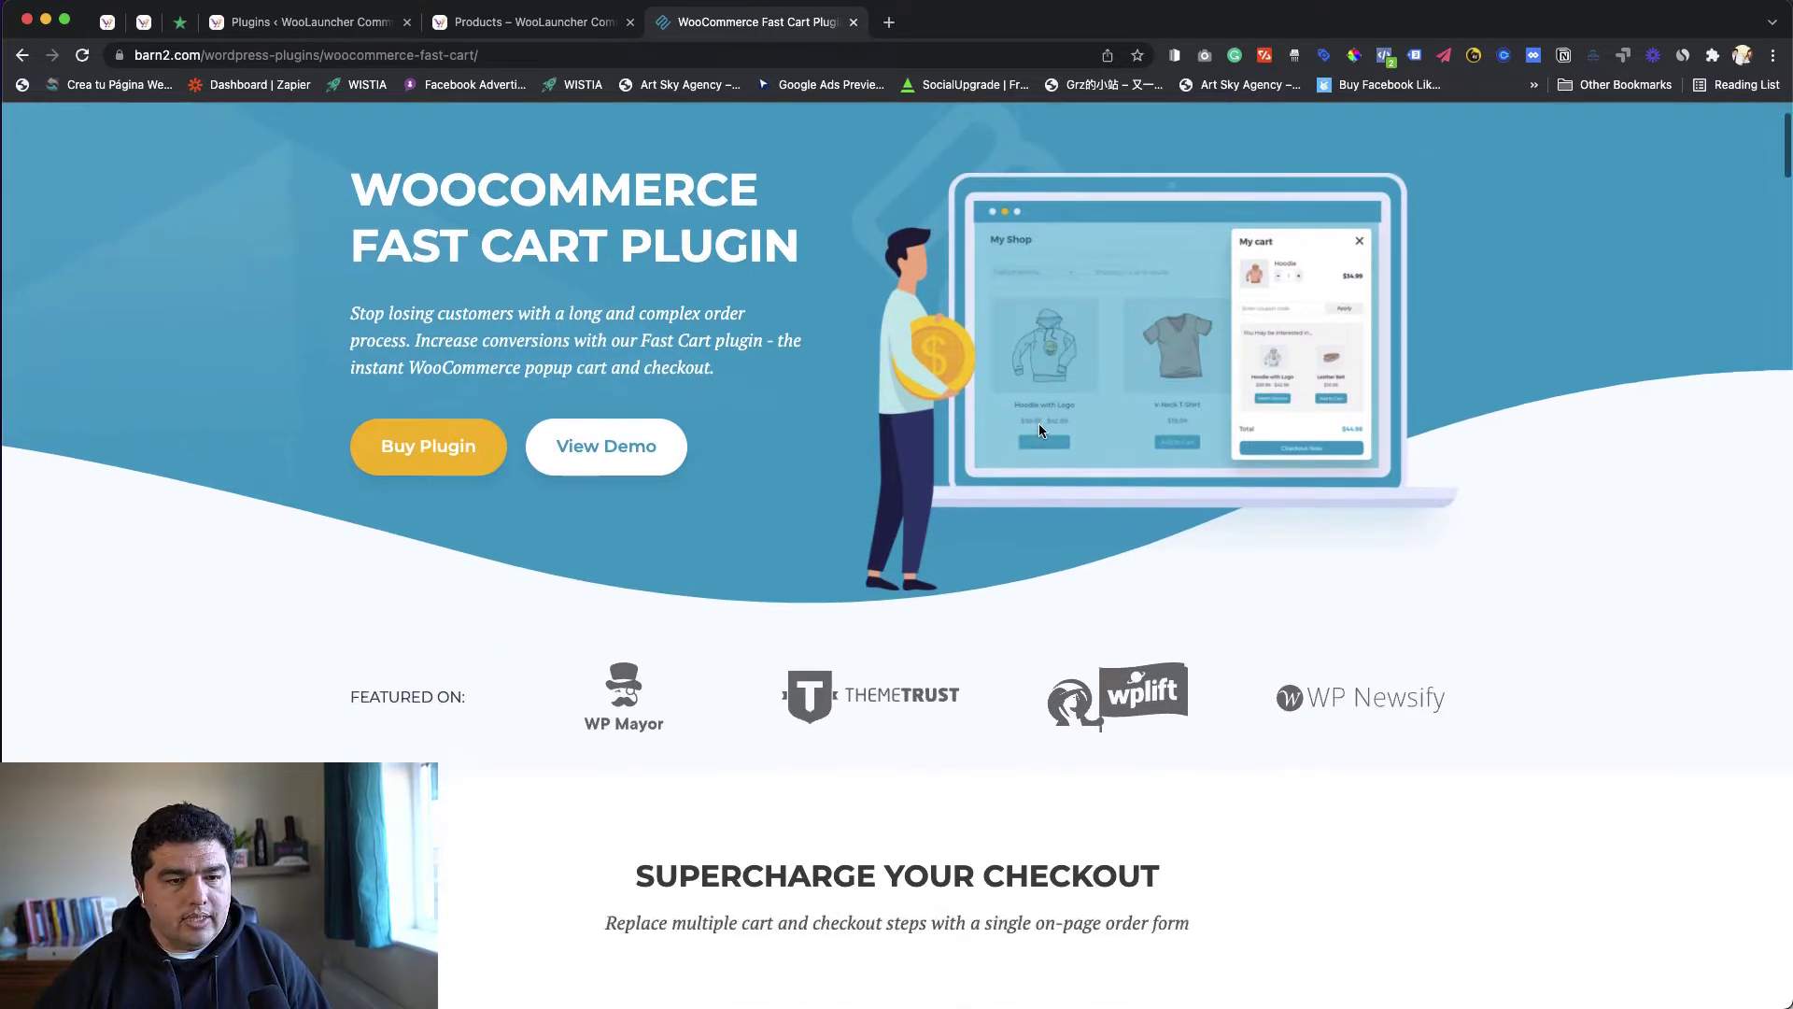
pyautogui.scroll(-5, 1476, 394)
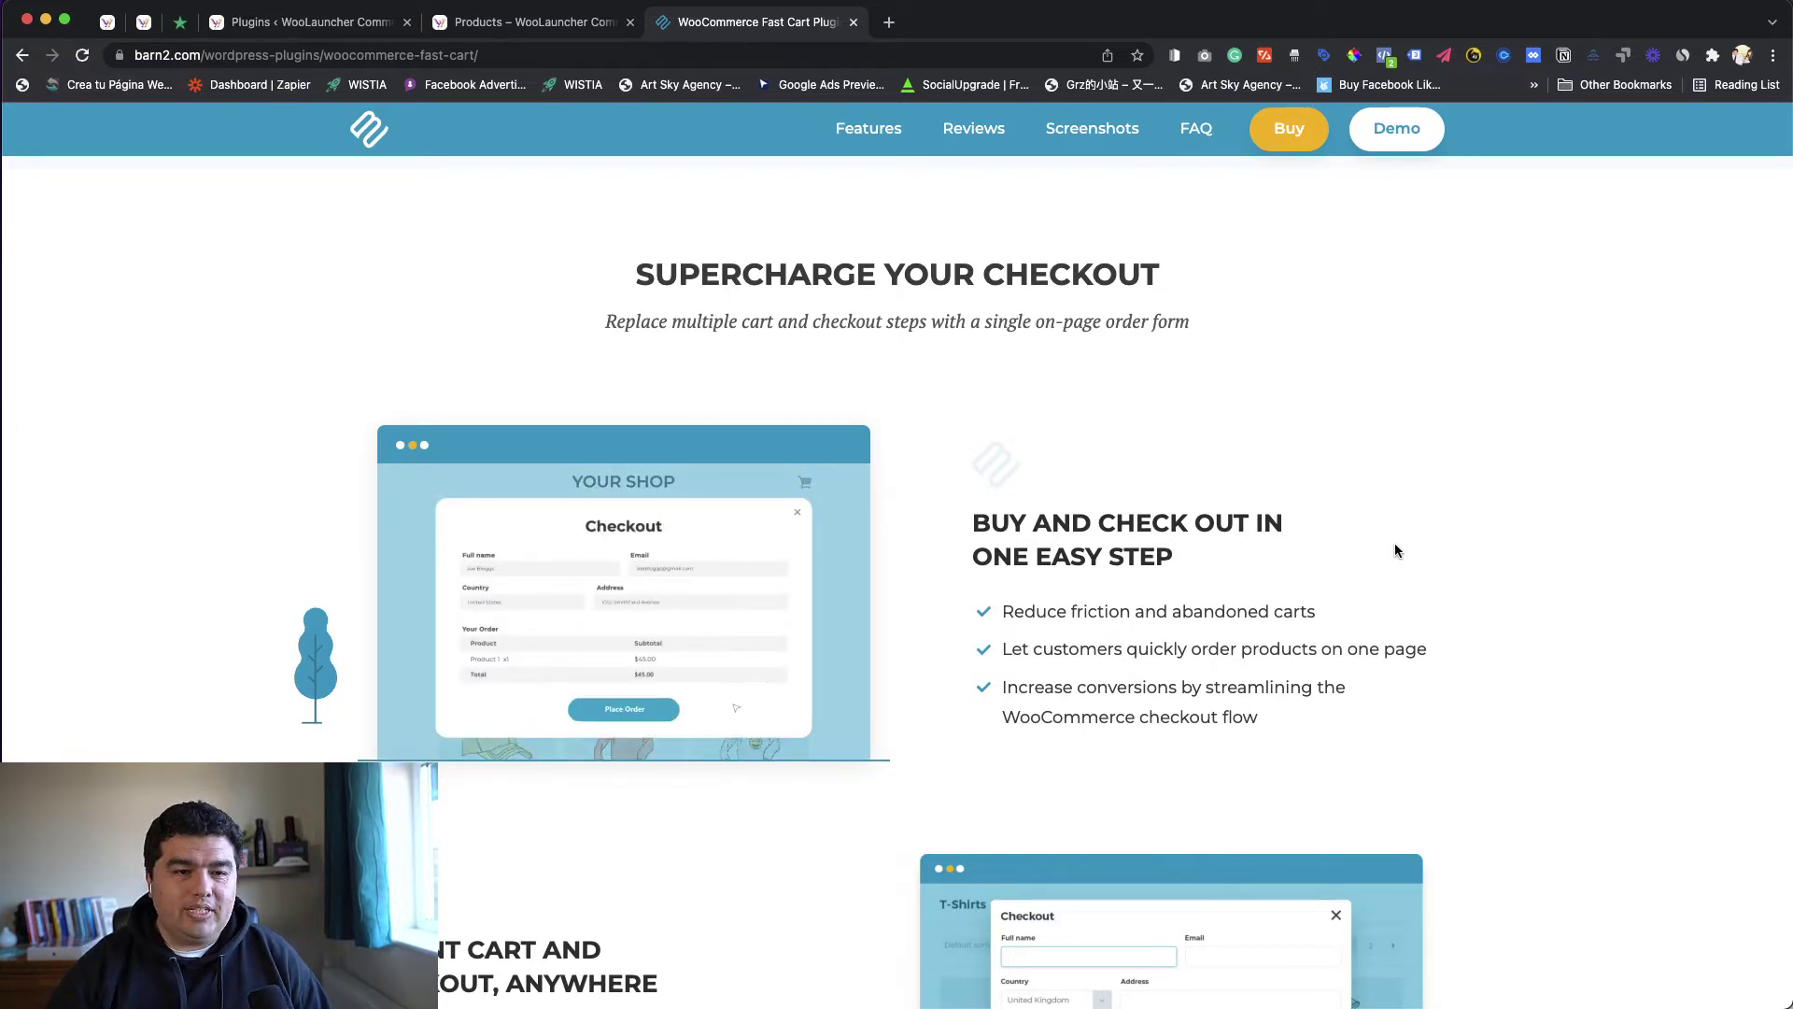
pyautogui.scroll(-1, 1395, 546)
pyautogui.scroll(-5, 1393, 542)
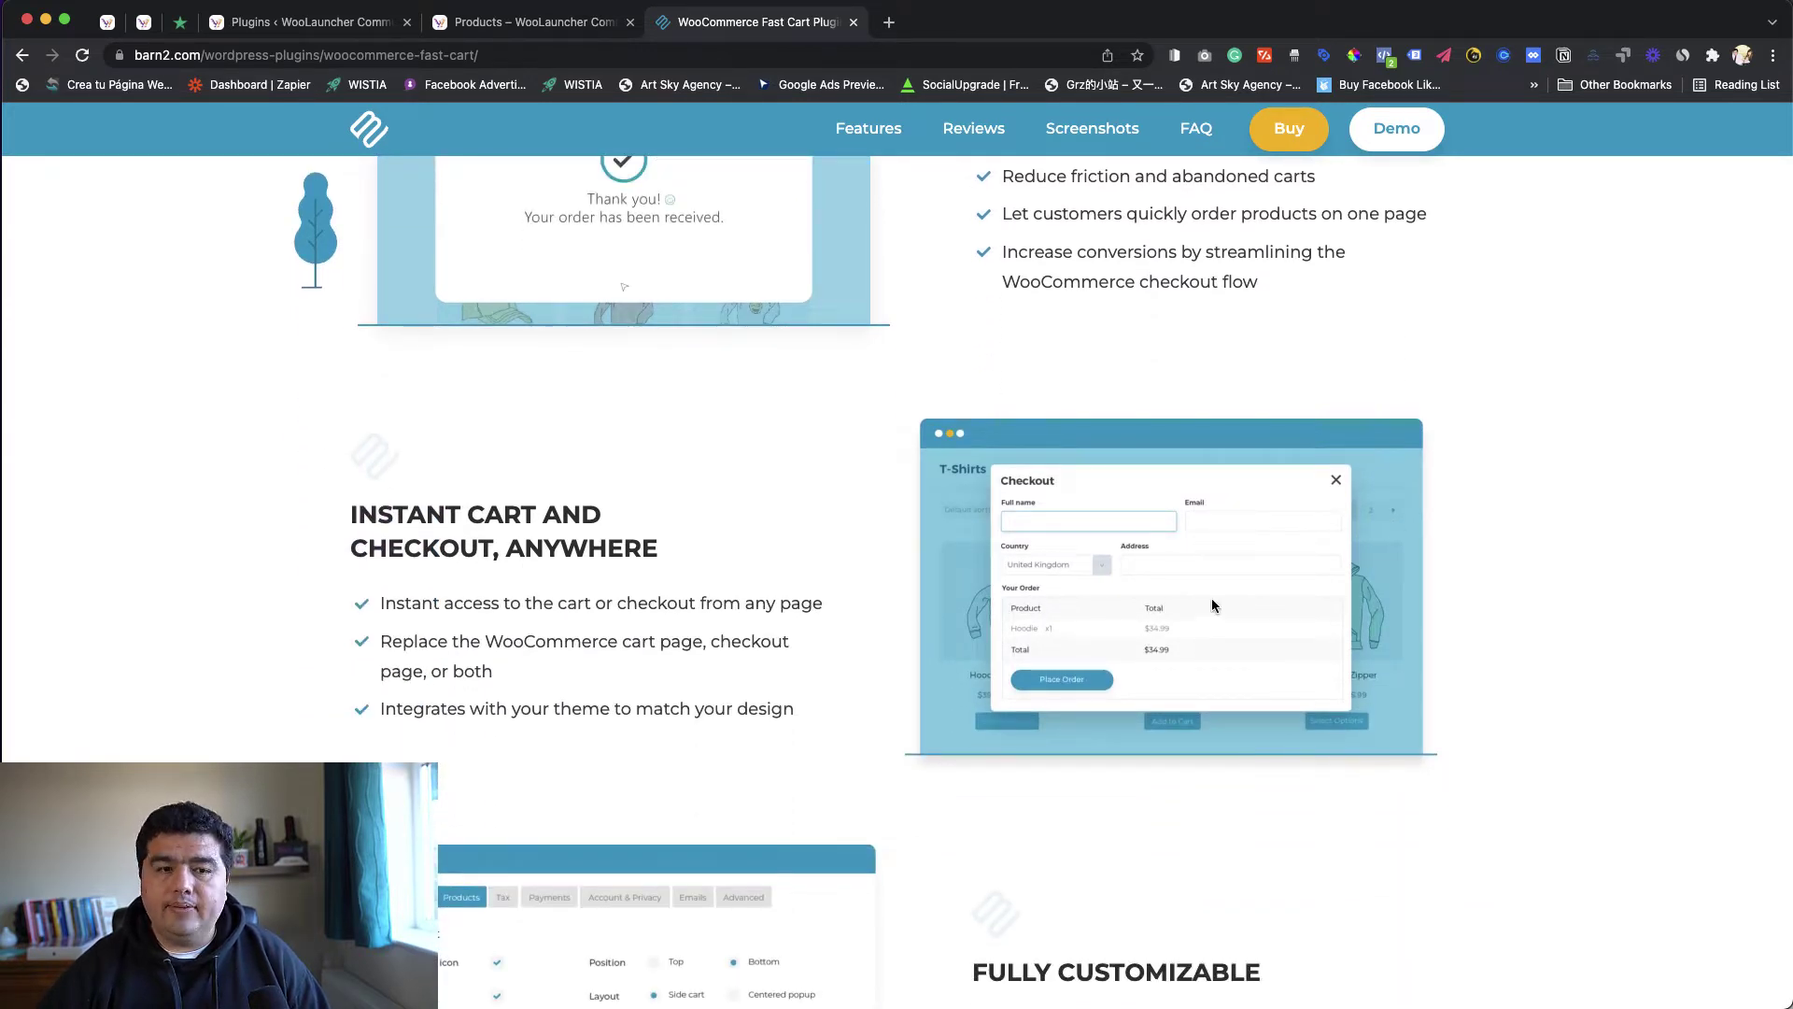
pyautogui.scroll(-5, 1096, 533)
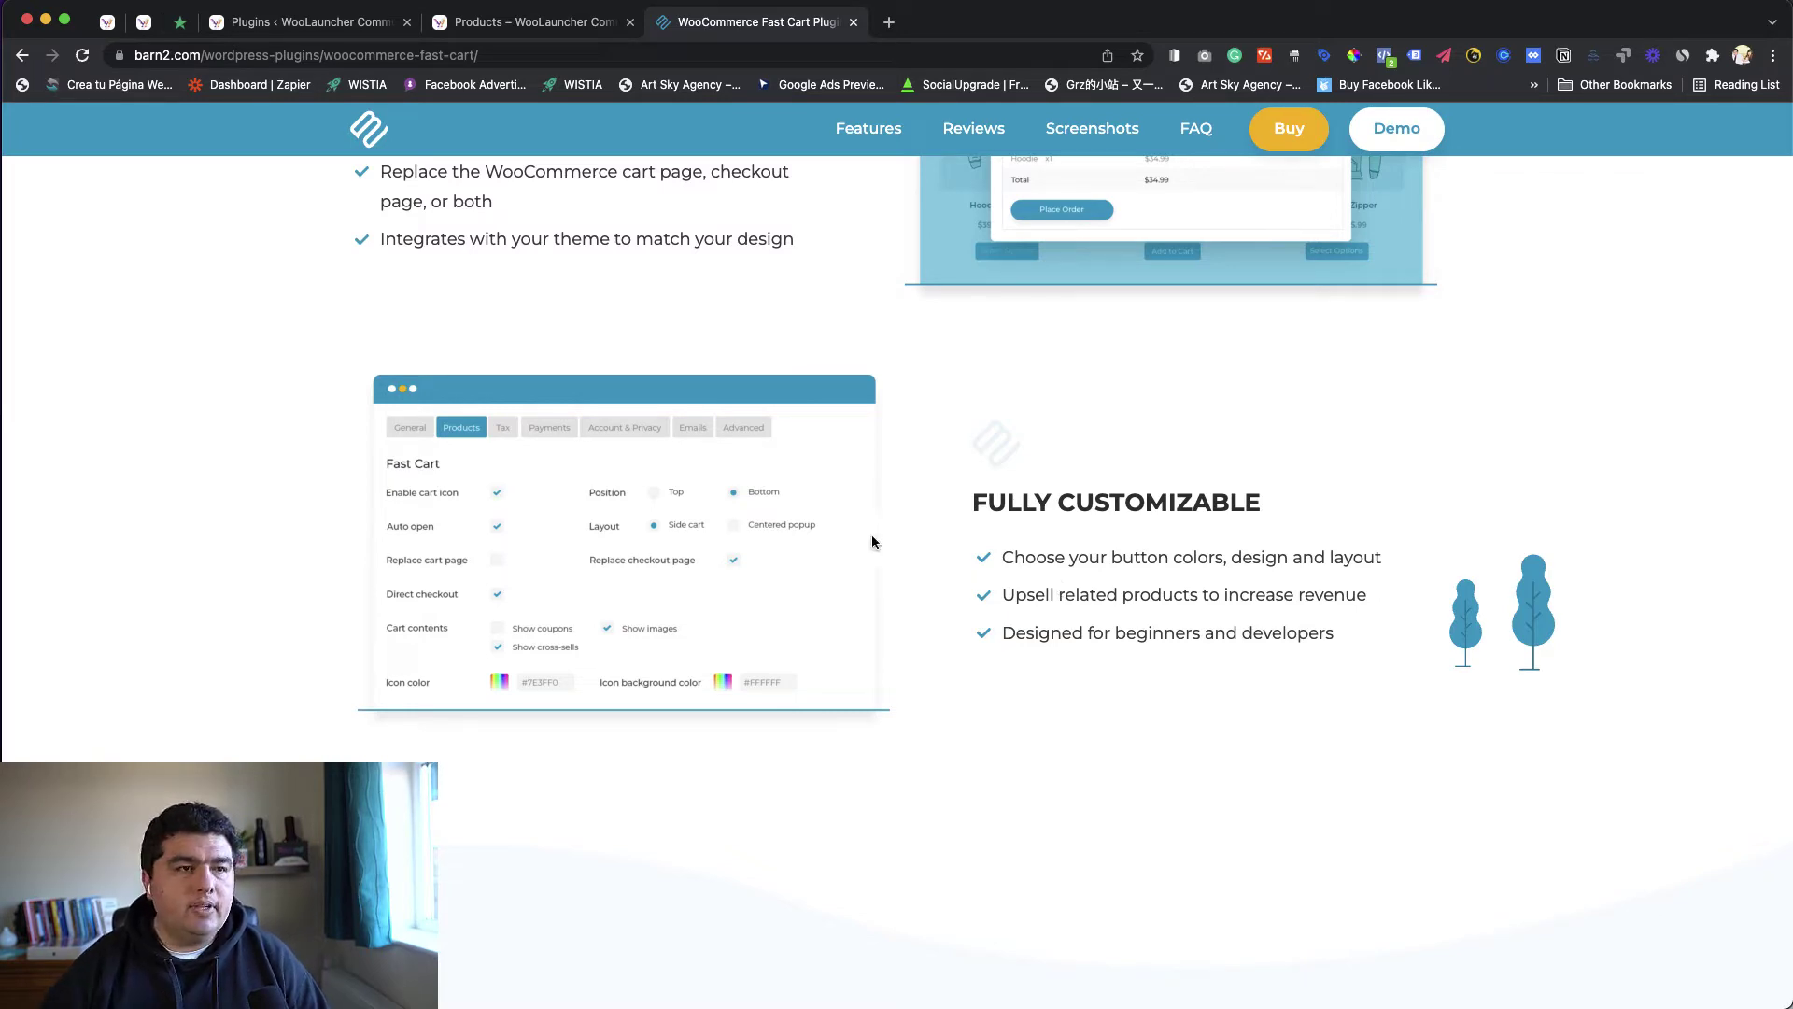
pyautogui.scroll(9, 597, 329)
pyautogui.scroll(8, 597, 330)
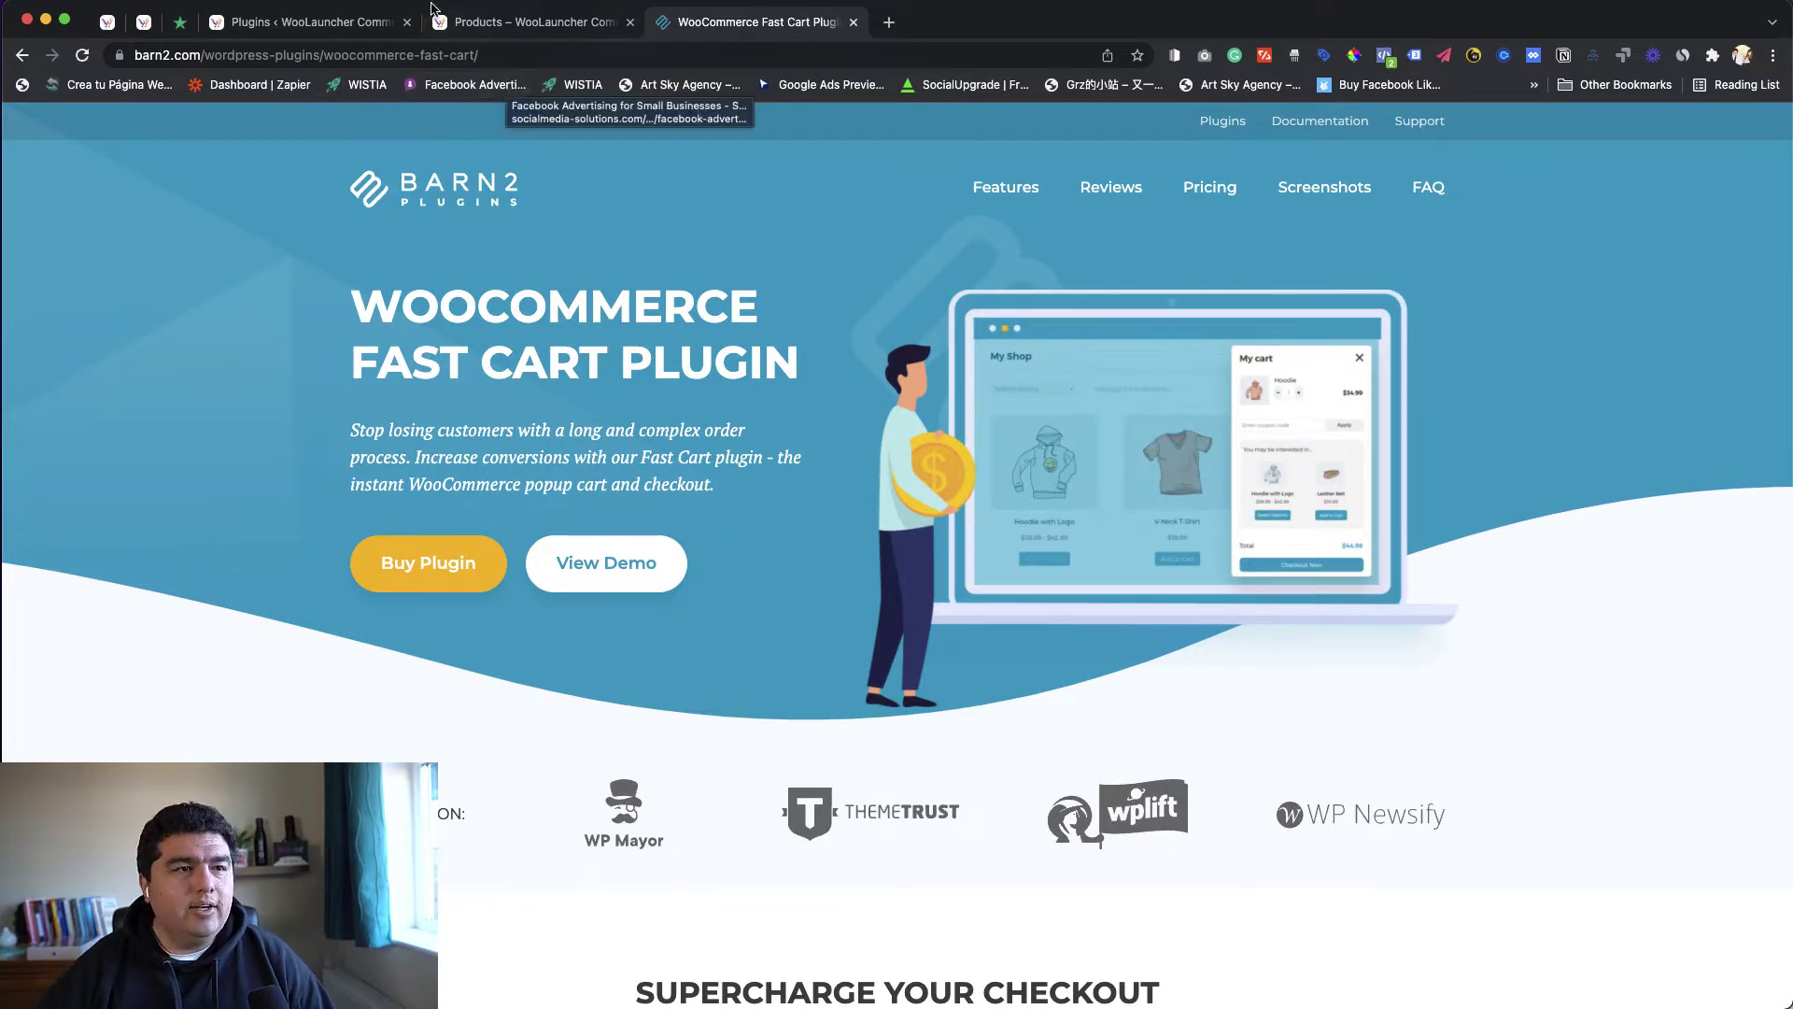
# Step: Go to the WooLauncher MERCH listing showing the mouse pad, £21.50–£24.00 hoodie and £16.33 snapback hat
pyautogui.click(594, 28)
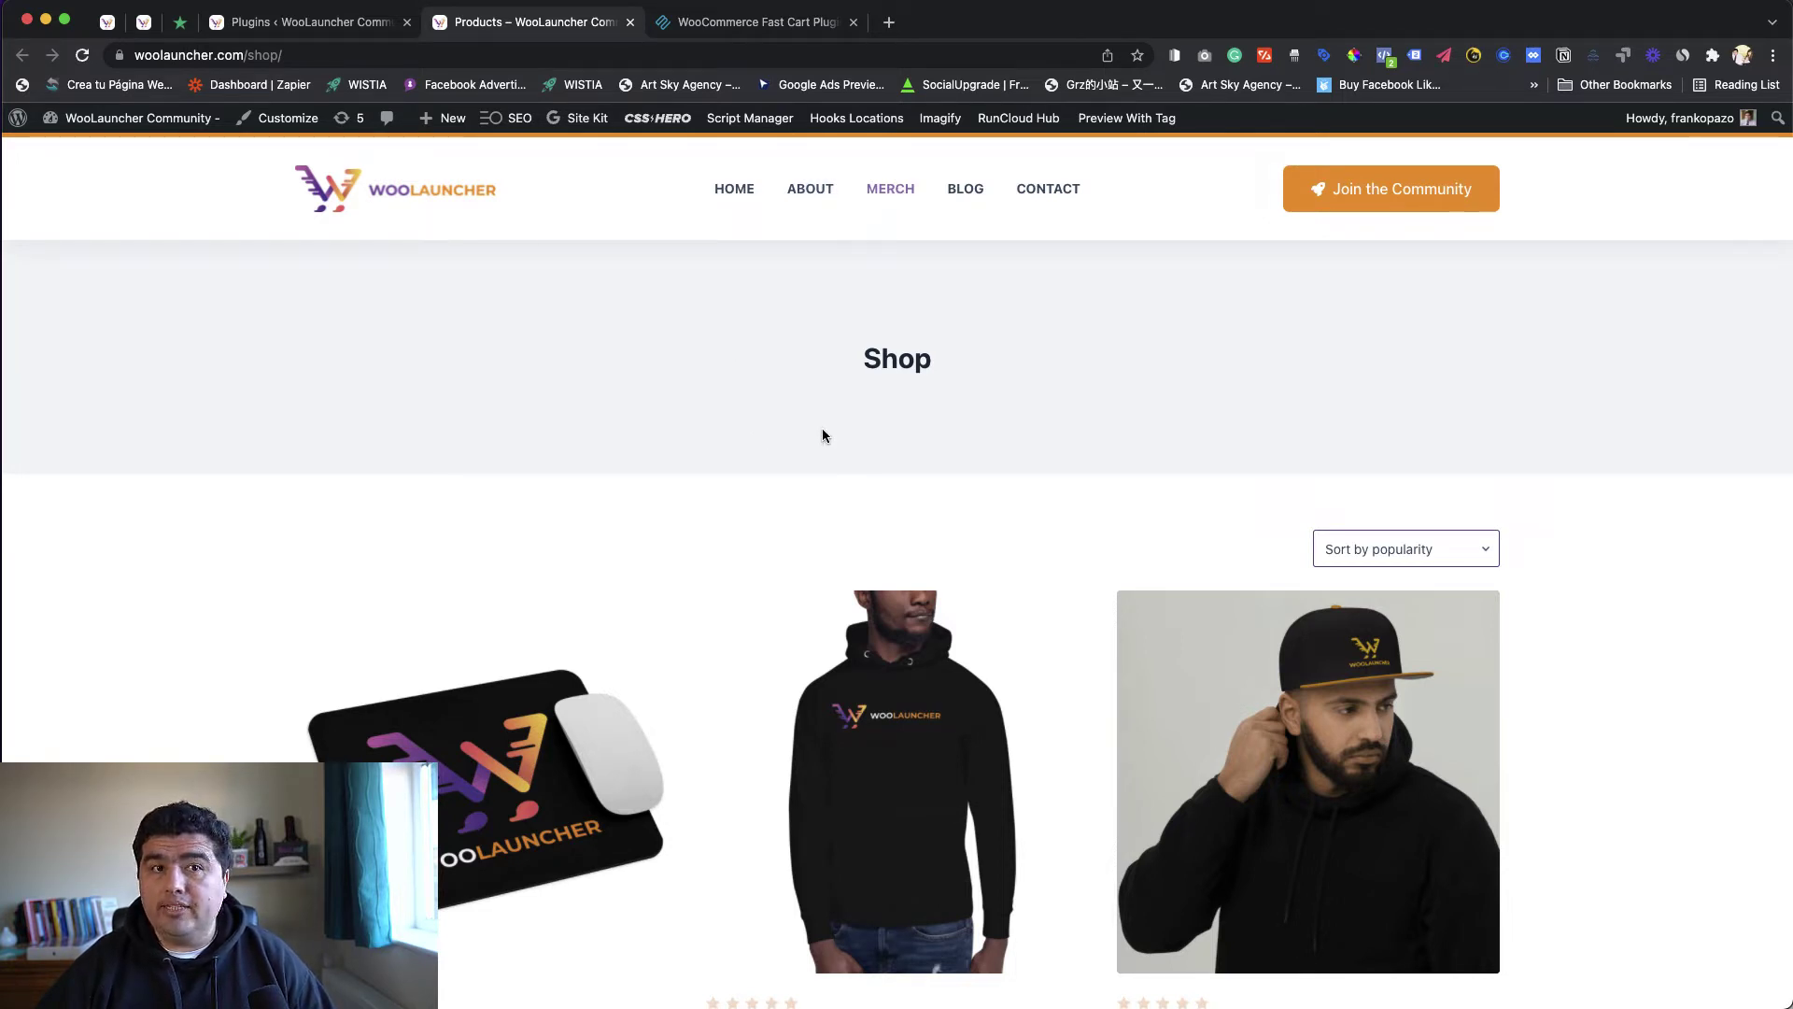
pyautogui.click(390, 207)
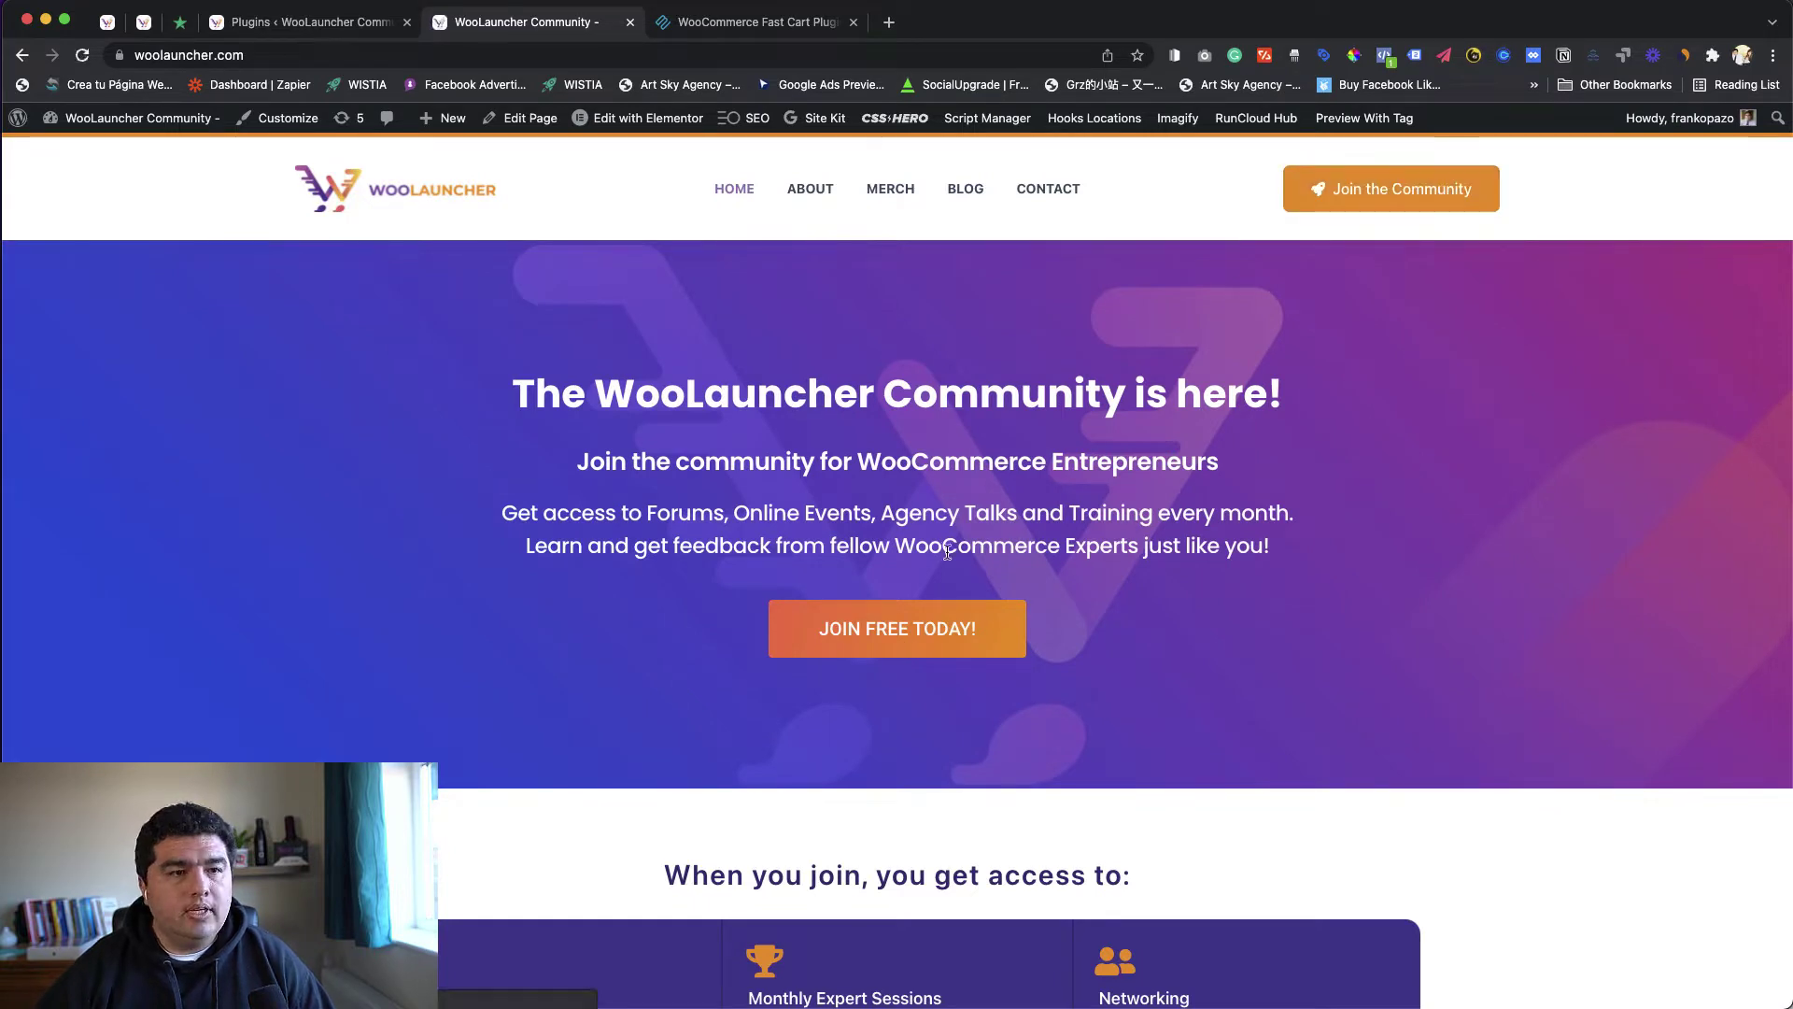
pyautogui.click(900, 192)
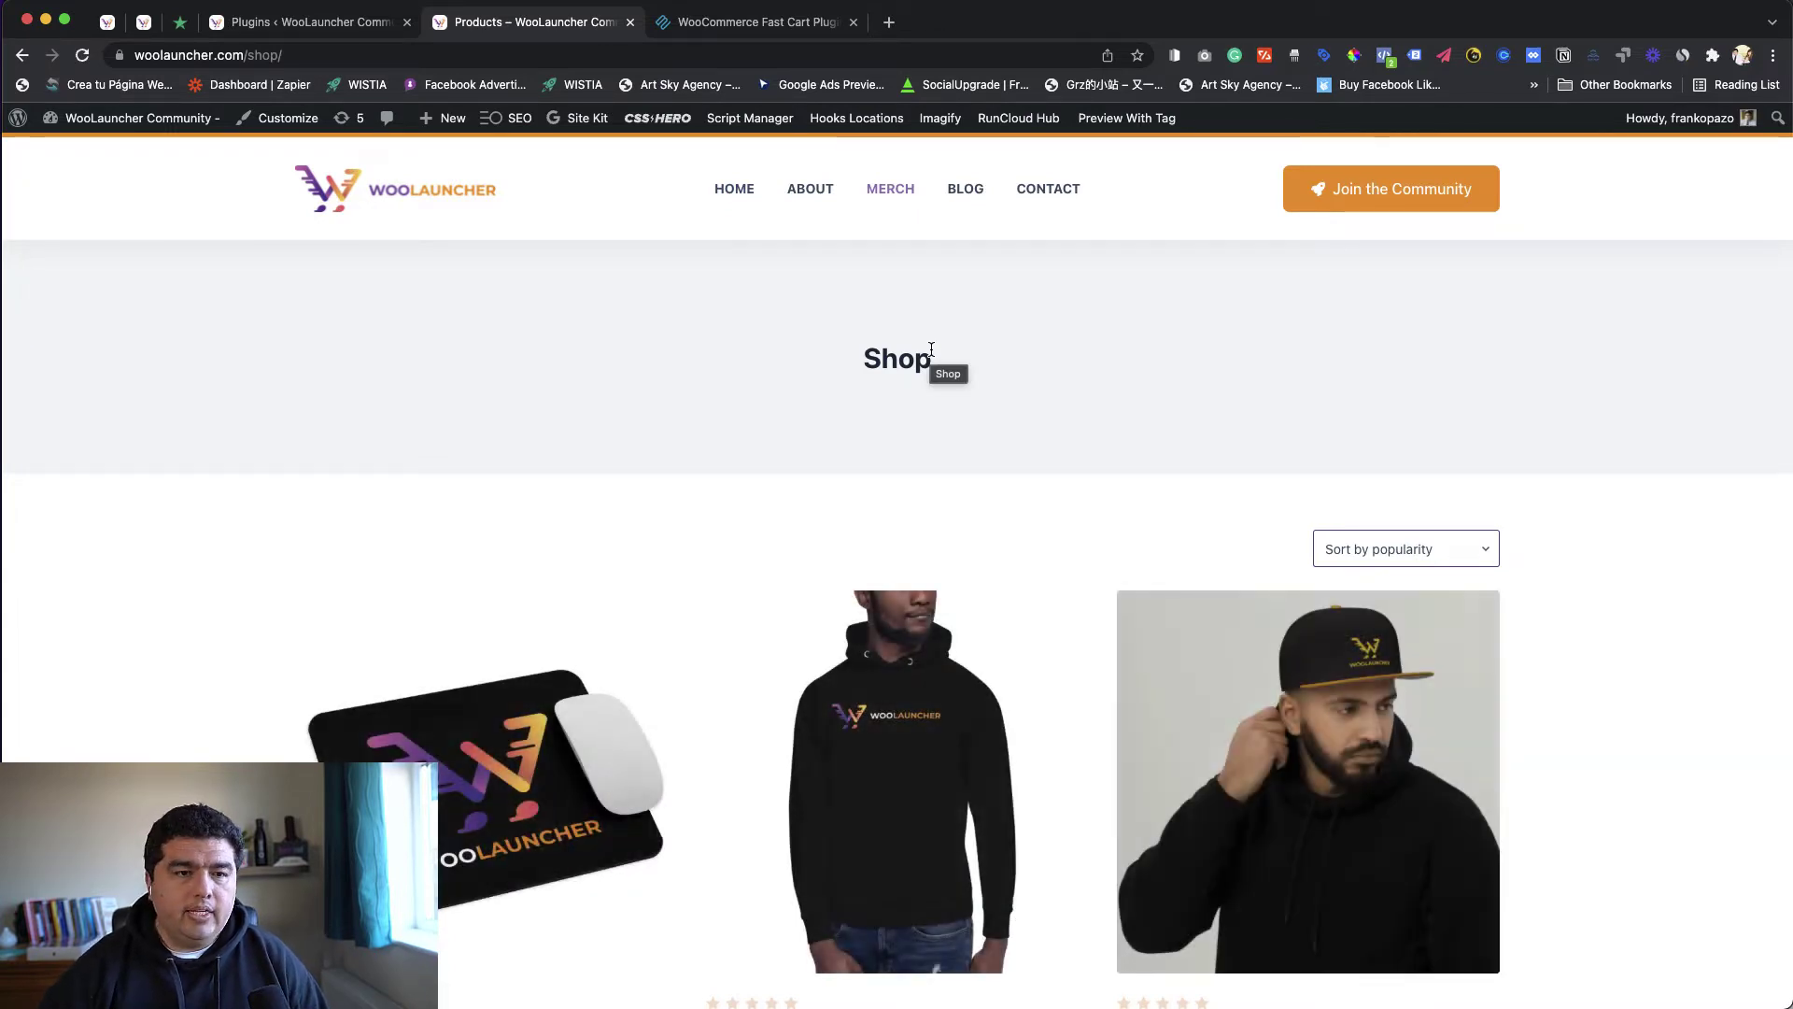
pyautogui.scroll(-2, 934, 355)
pyautogui.scroll(-1, 938, 367)
pyautogui.scroll(-2, 988, 352)
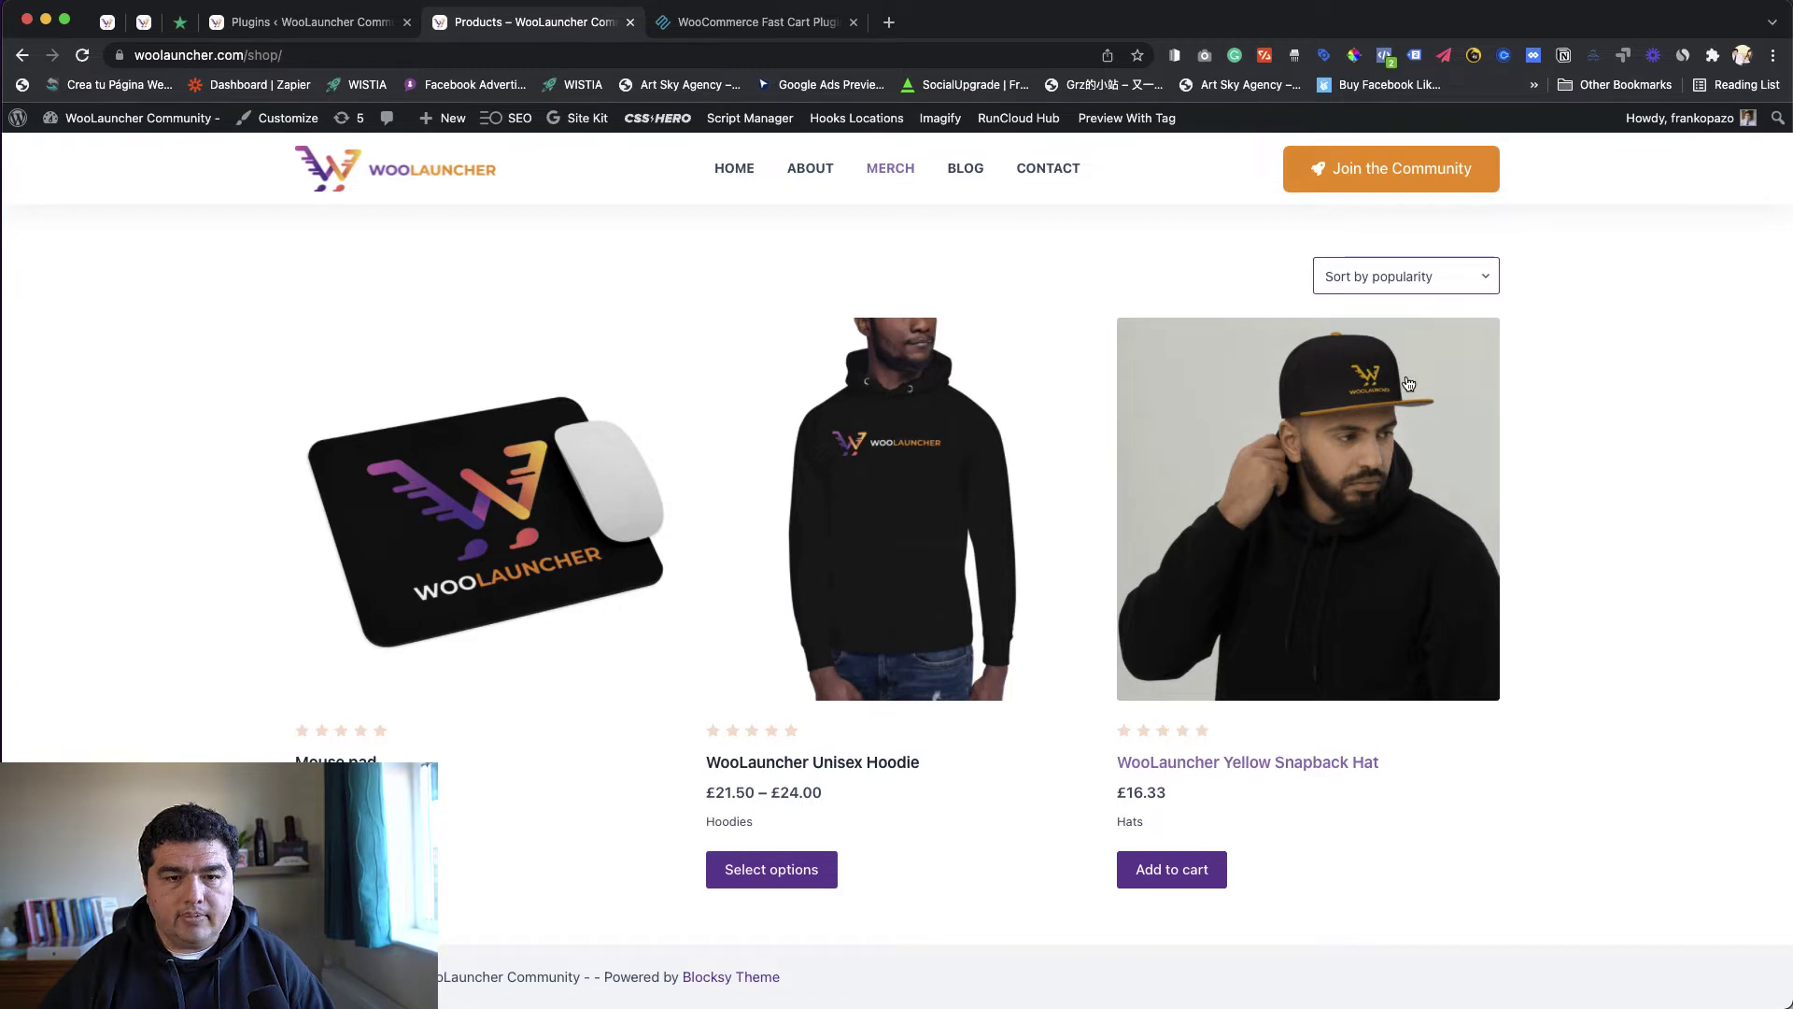
# Step: Add the £16.33 WooLauncher Yellow Snapback Hat to the cart and open the cart page
pyautogui.click(1162, 869)
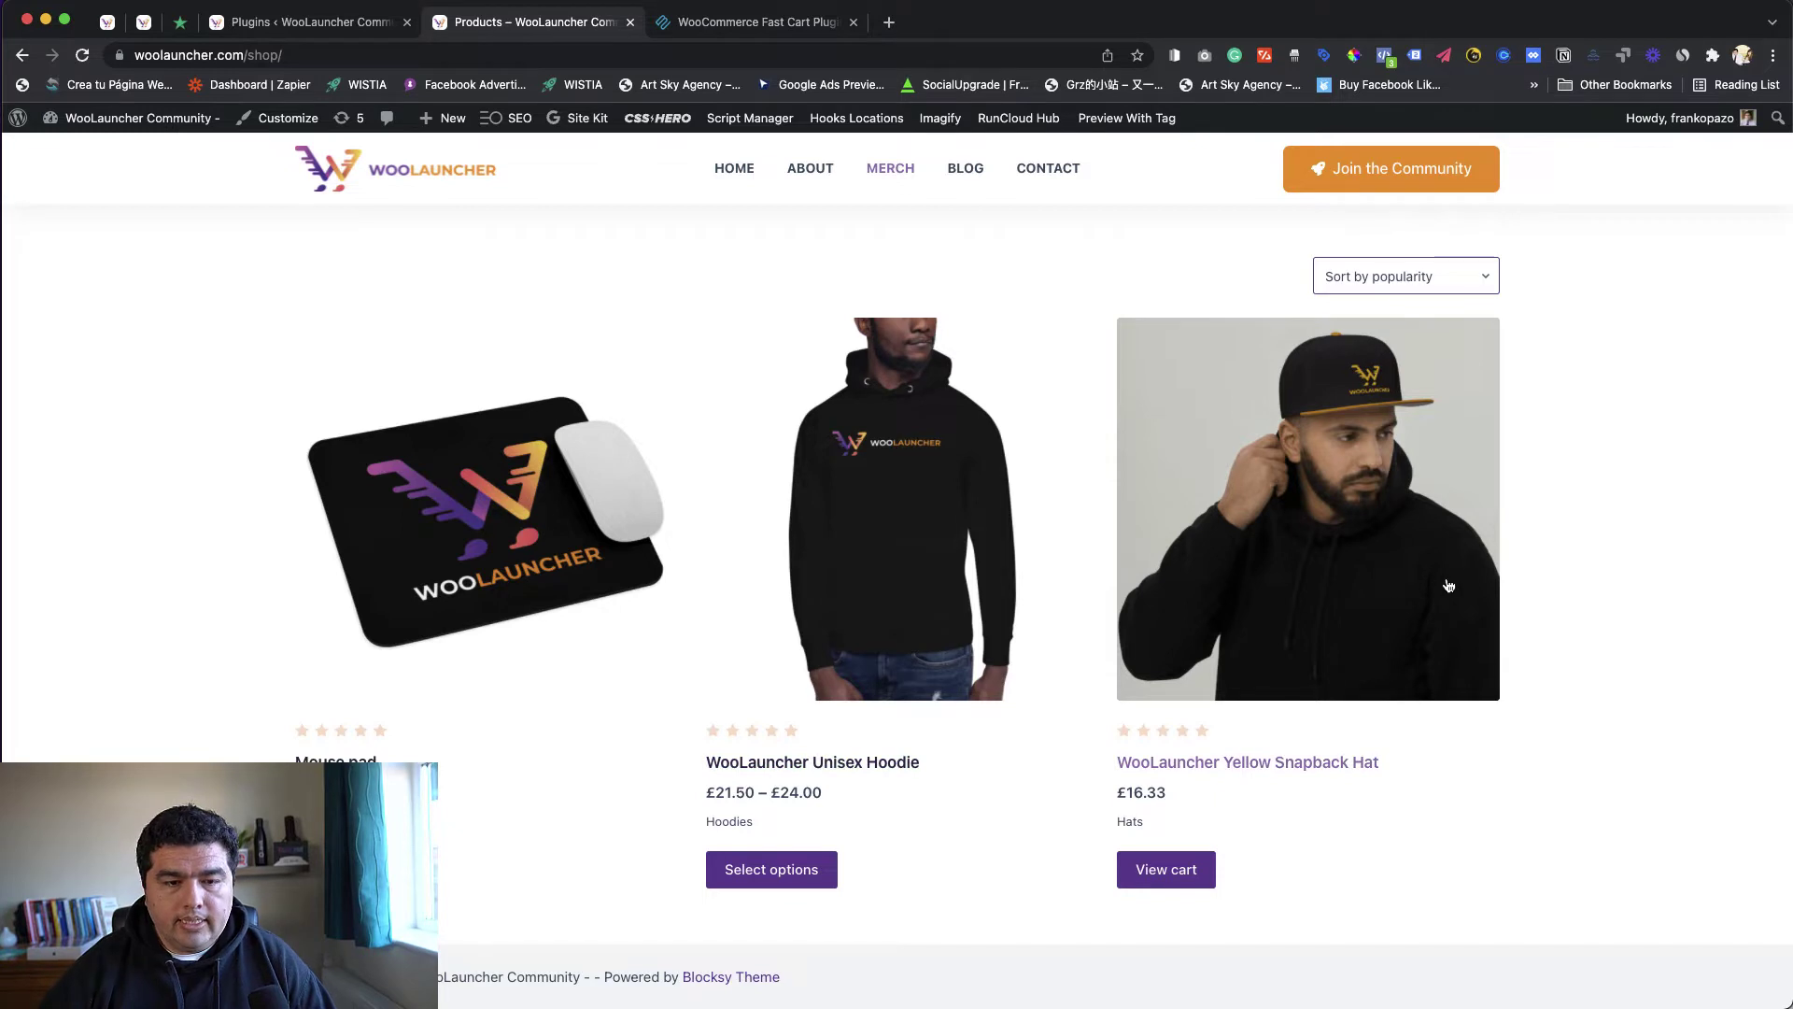
pyautogui.scroll(1, 1449, 586)
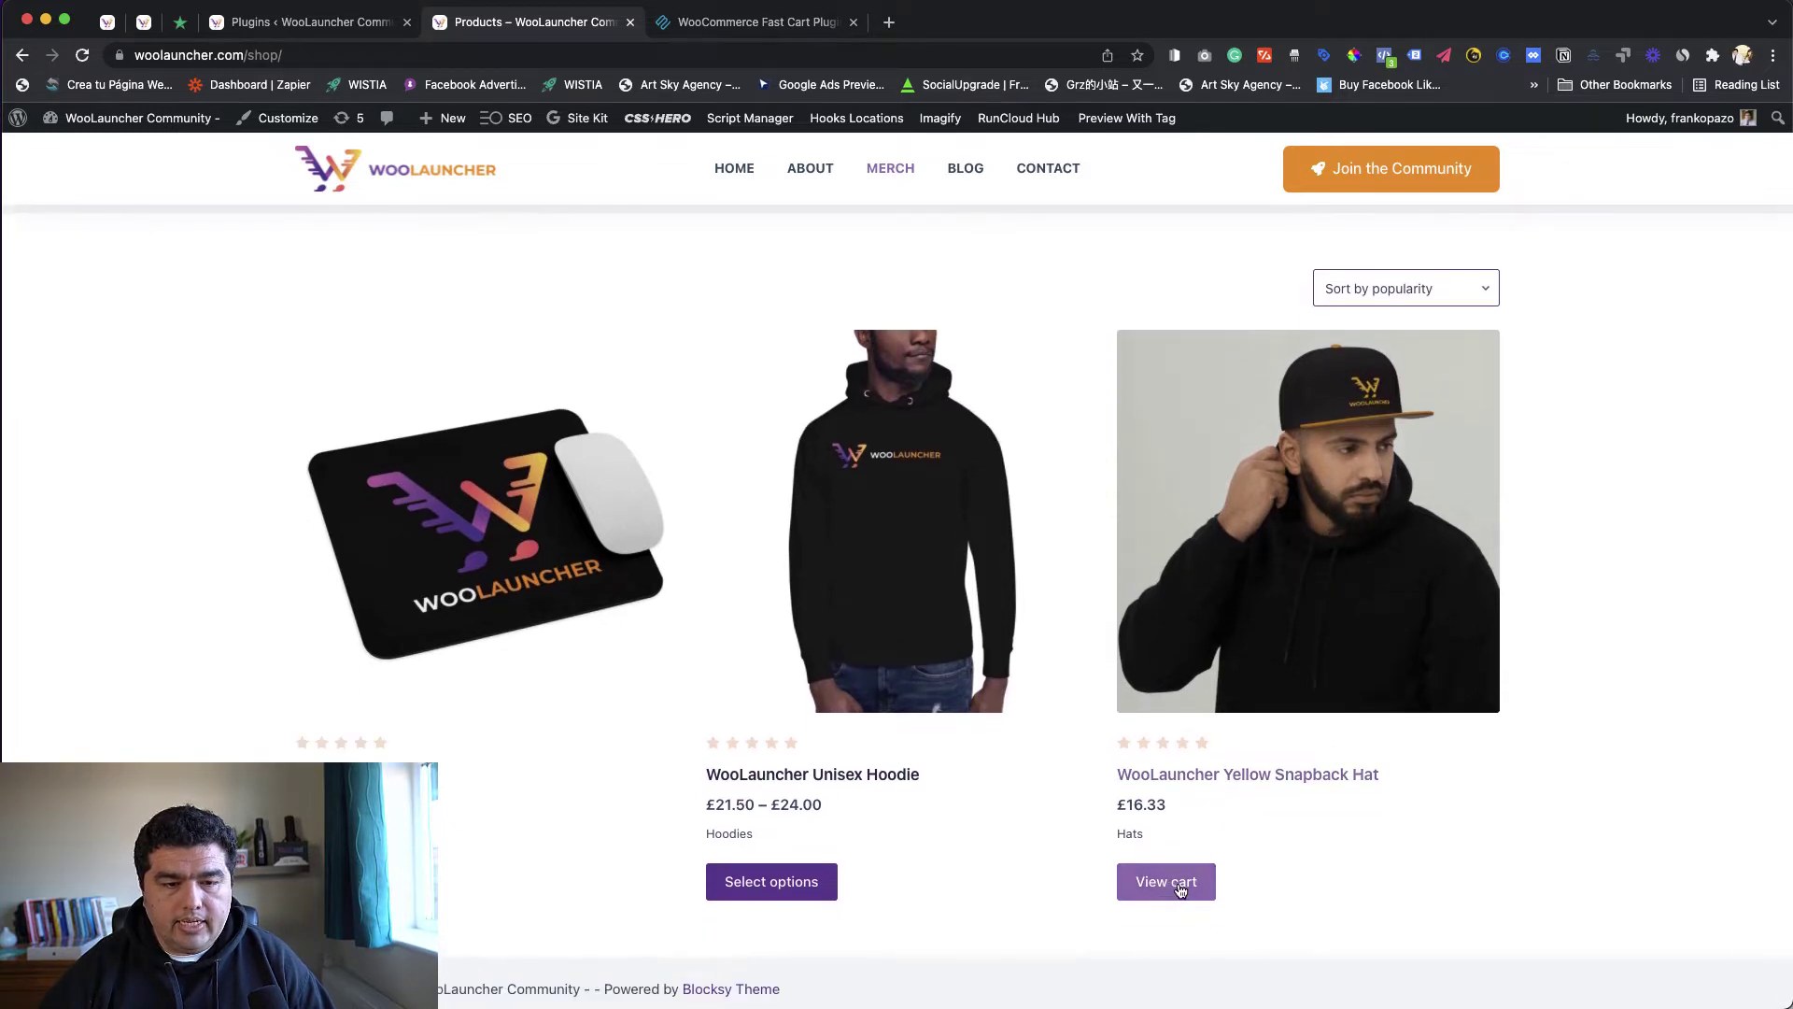
pyautogui.click(1166, 891)
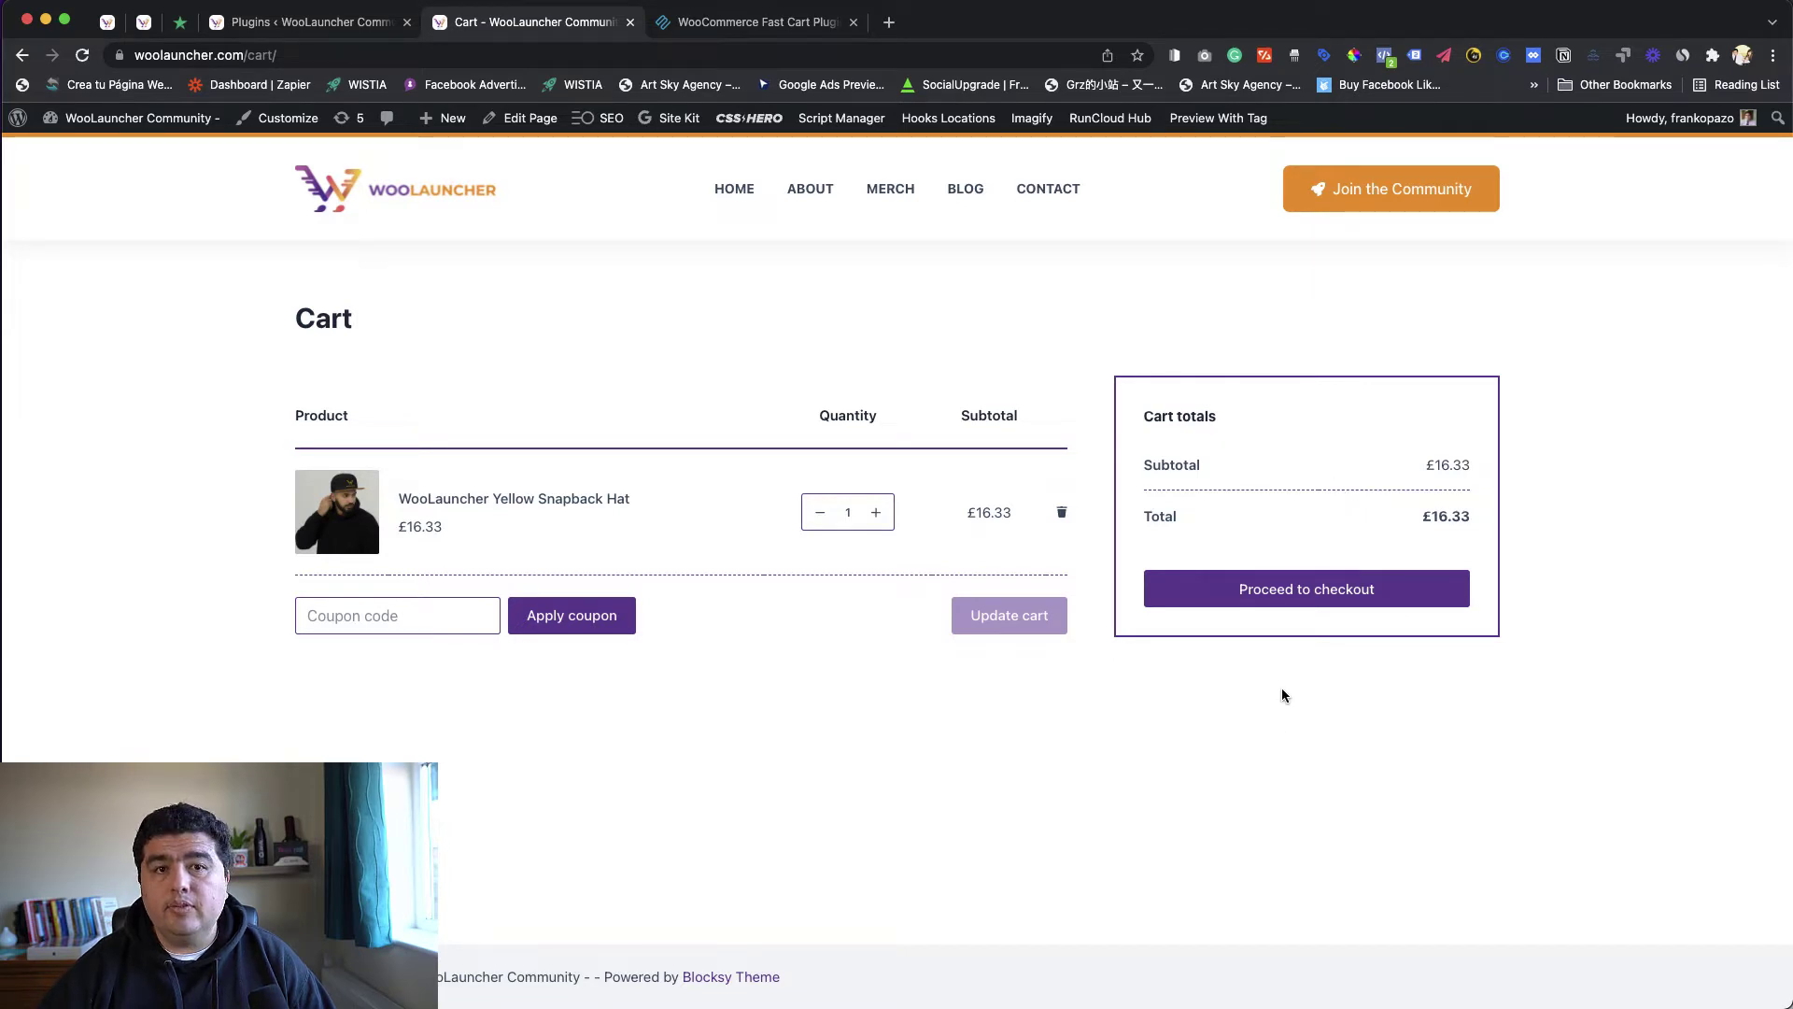
# Step: Proceed to the standard checkout page, then return to the MERCH shop listing
pyautogui.click(1345, 607)
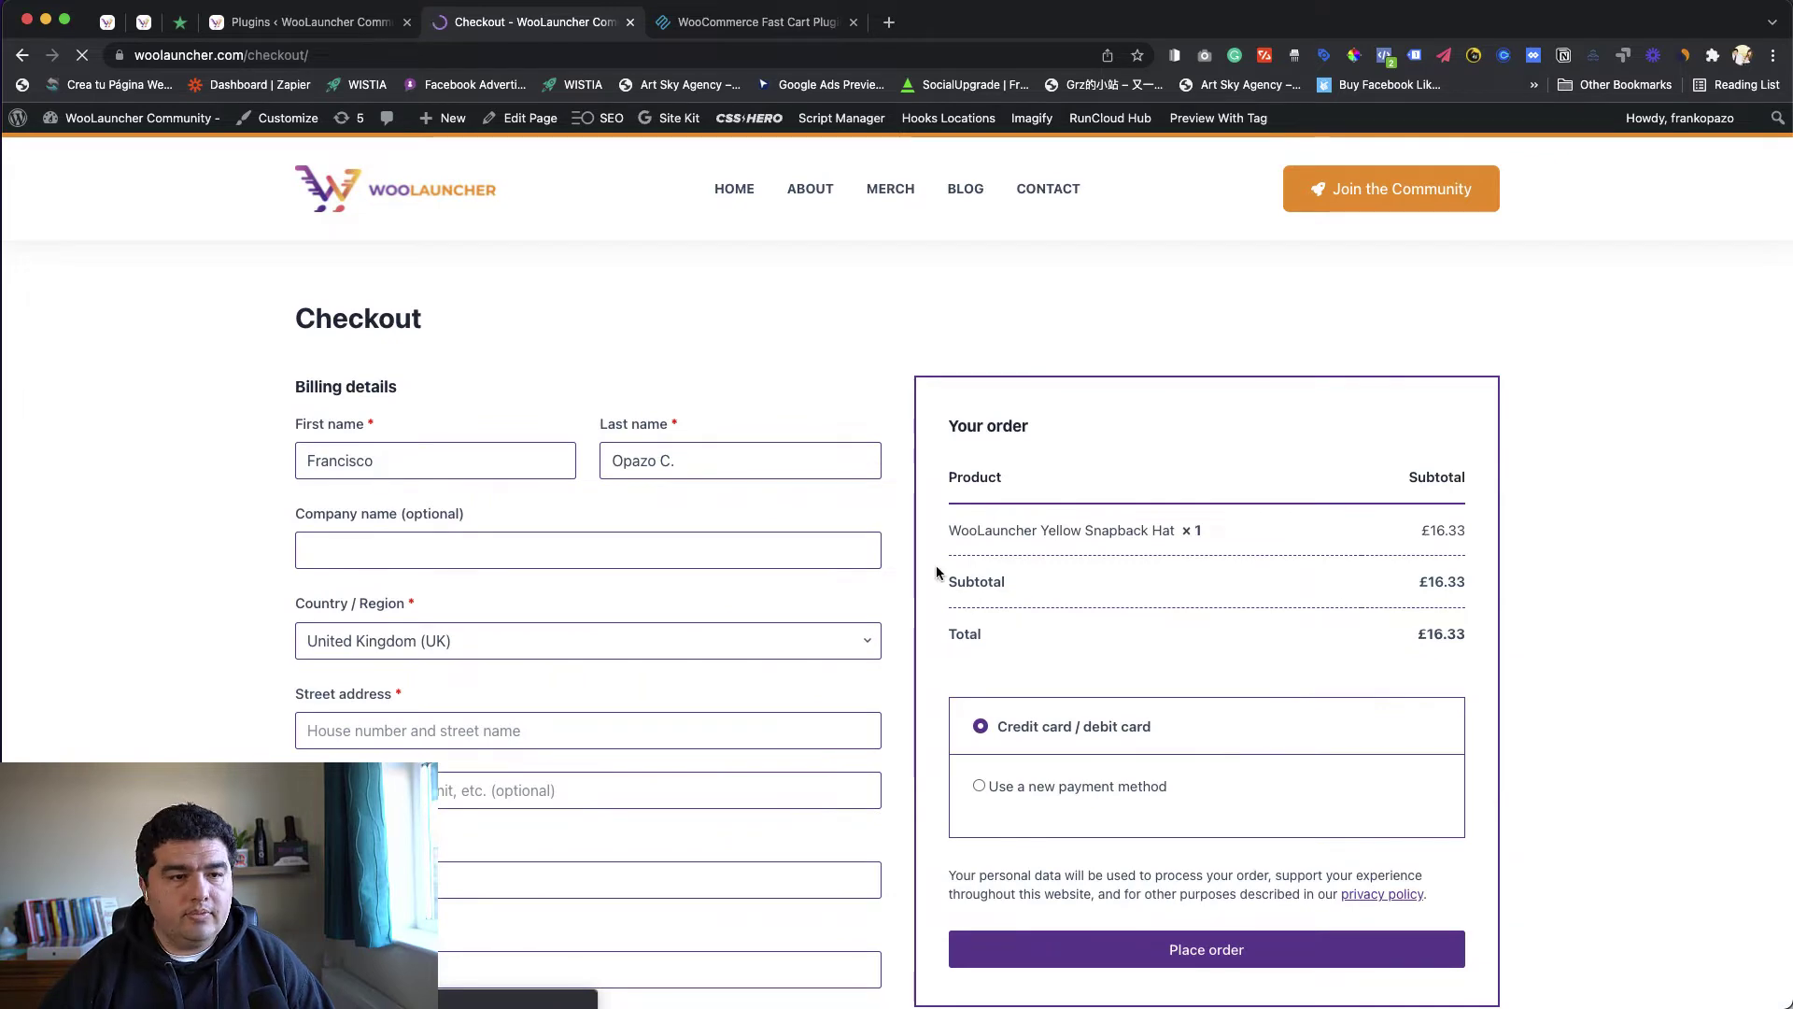
pyautogui.scroll(-5, 937, 573)
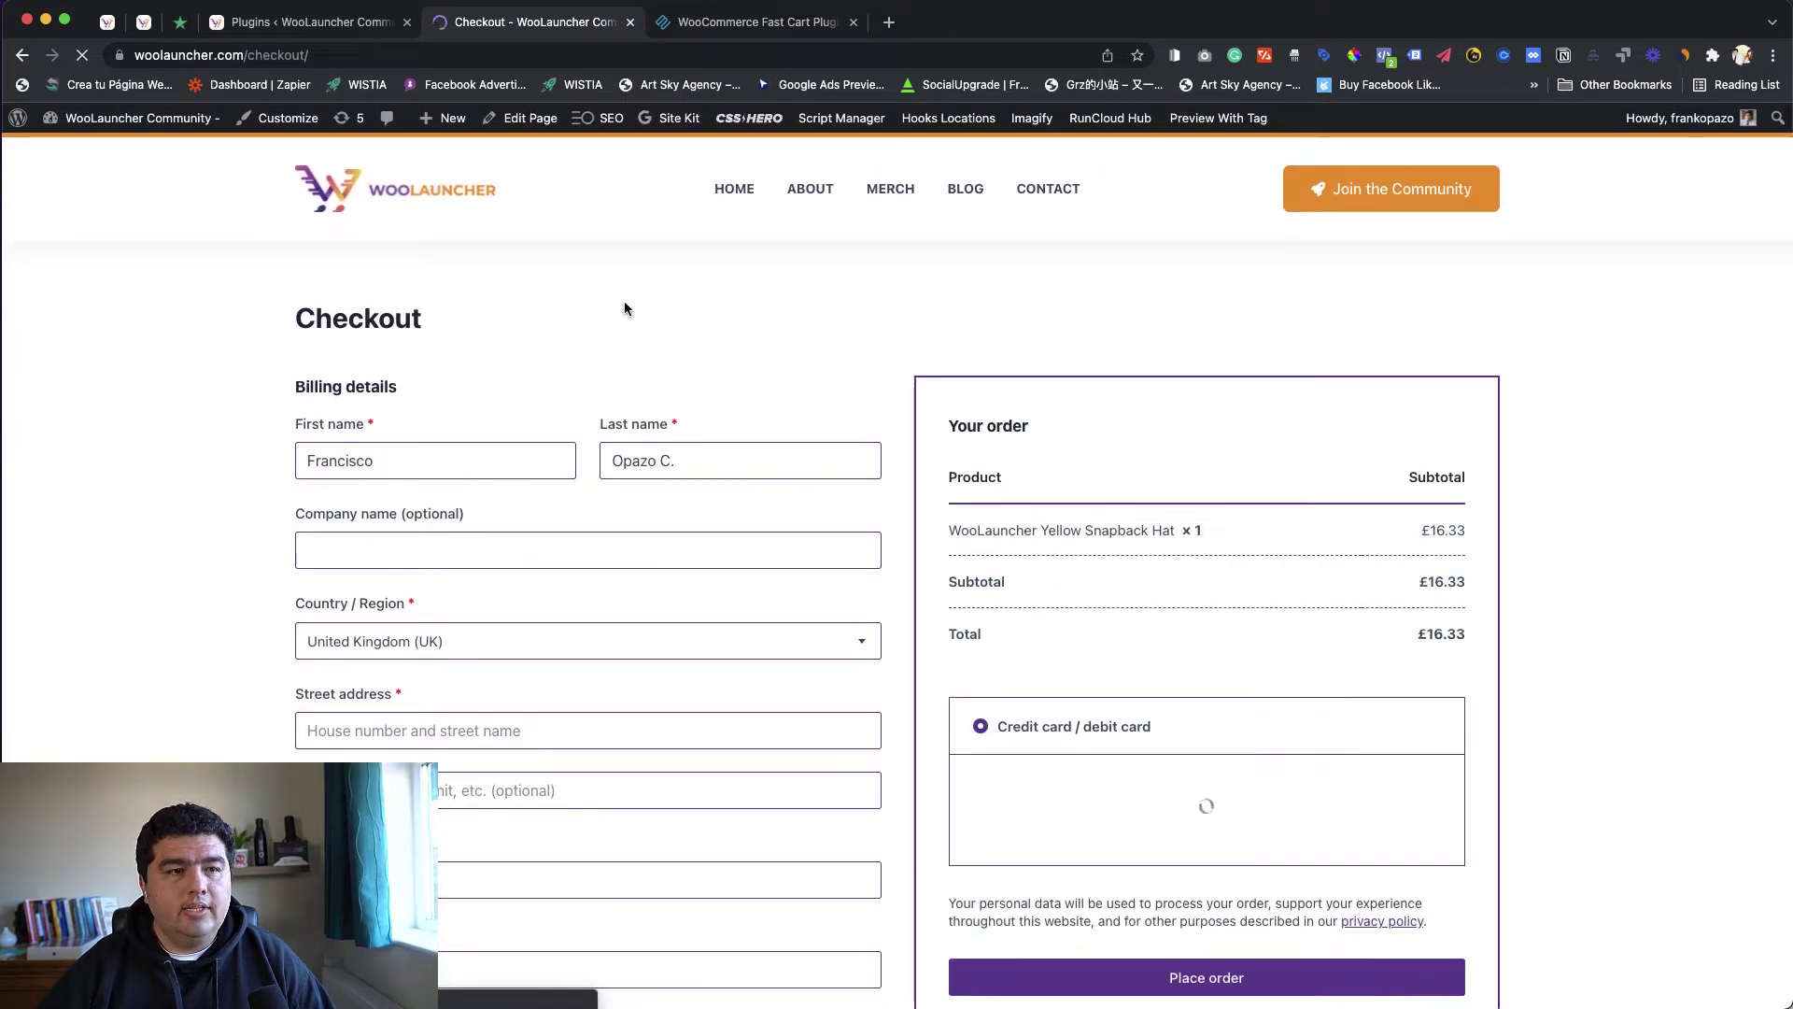
pyautogui.click(898, 190)
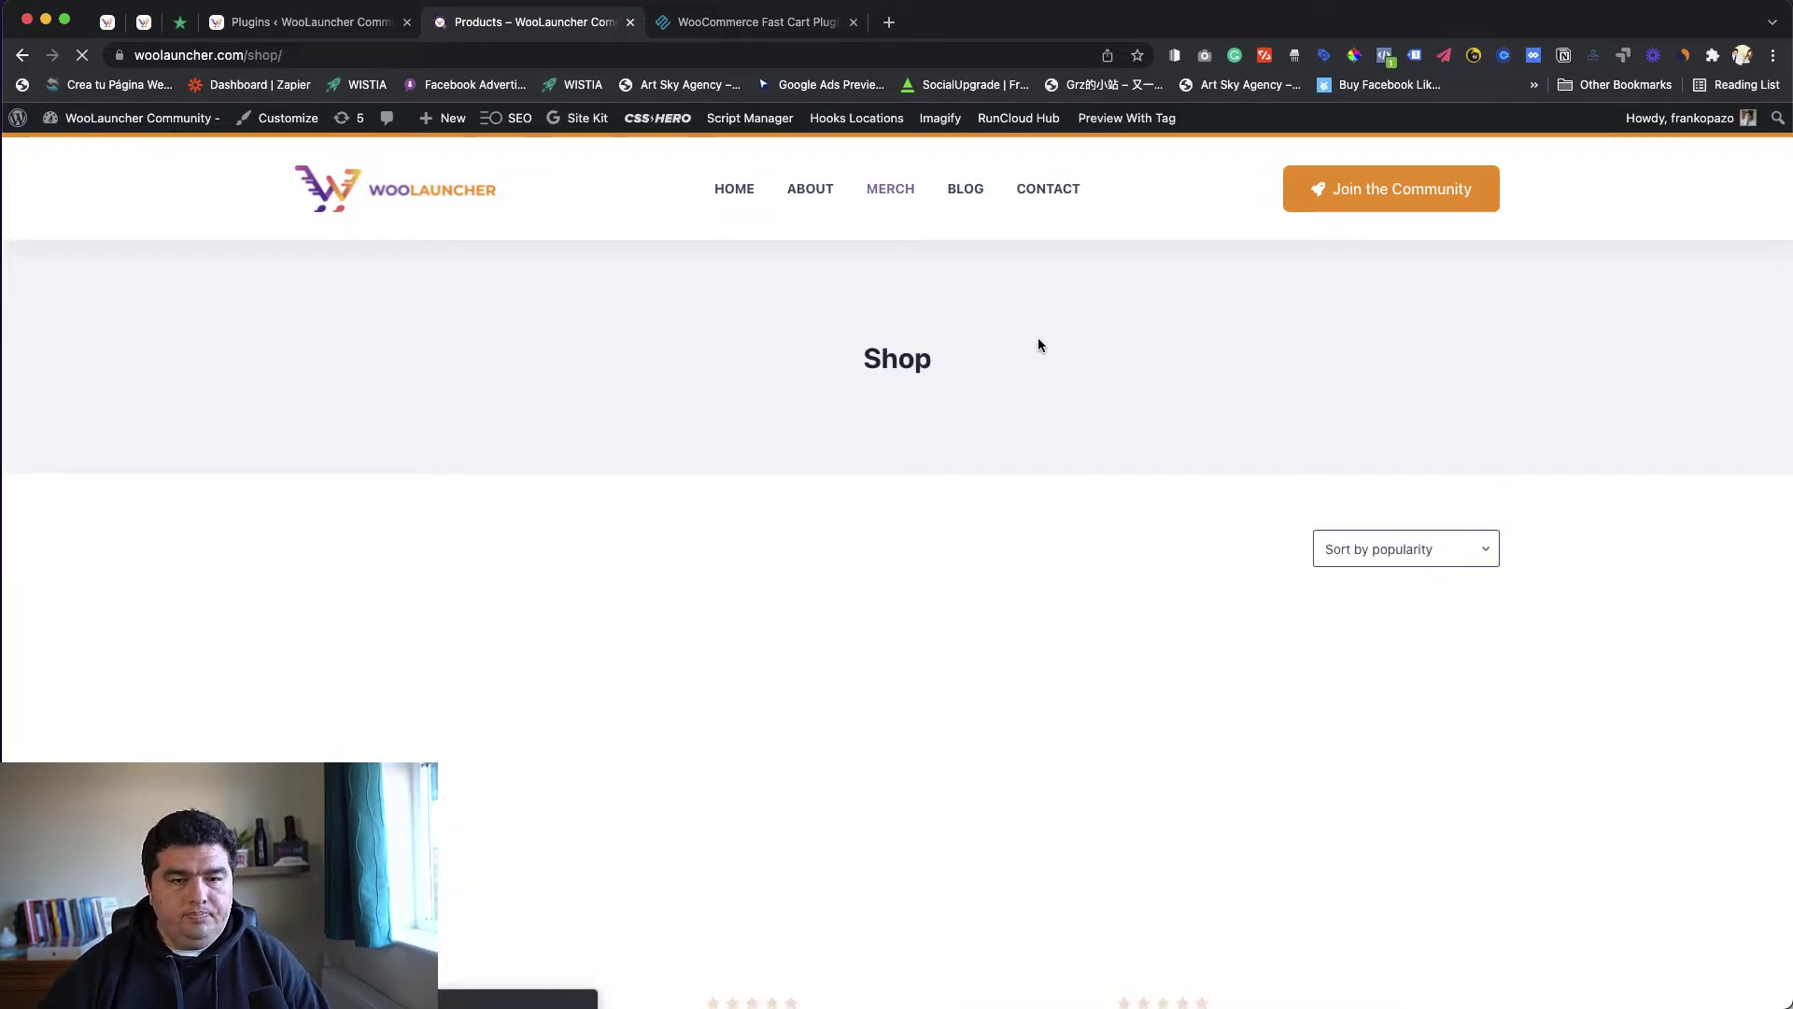
pyautogui.scroll(-3, 1034, 357)
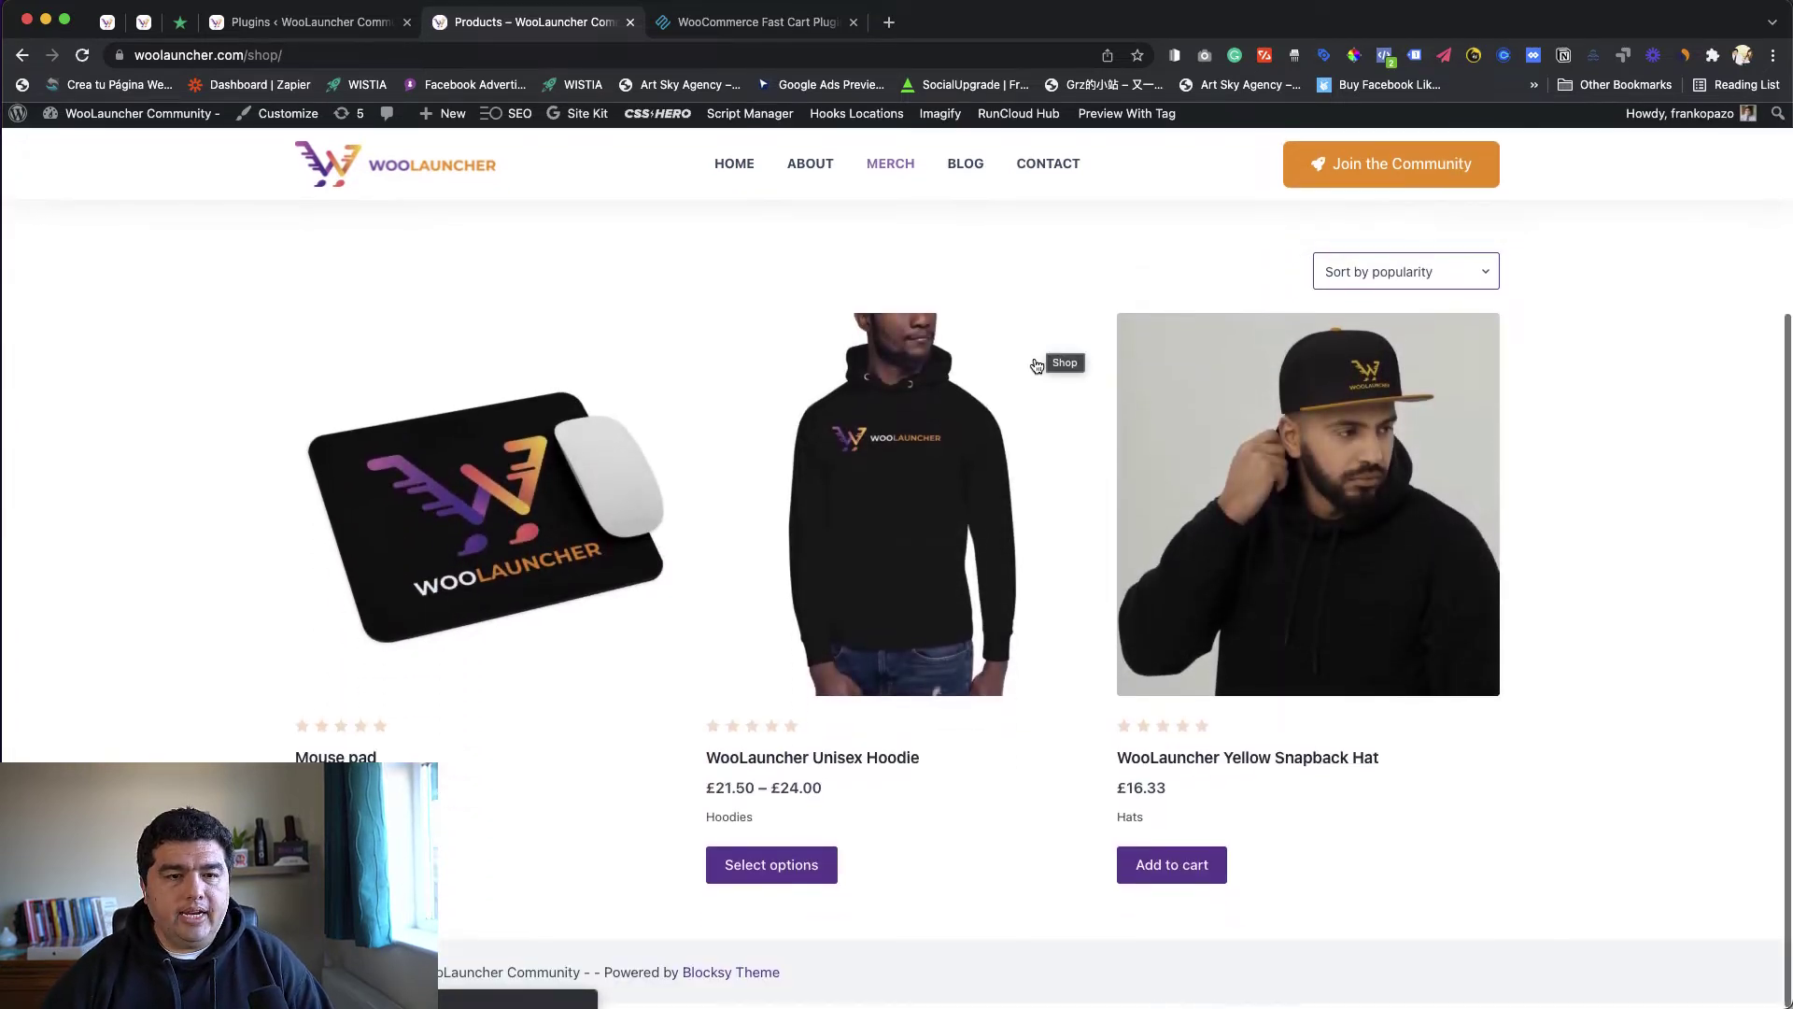
pyautogui.scroll(2, 979, 363)
pyautogui.scroll(1, 978, 363)
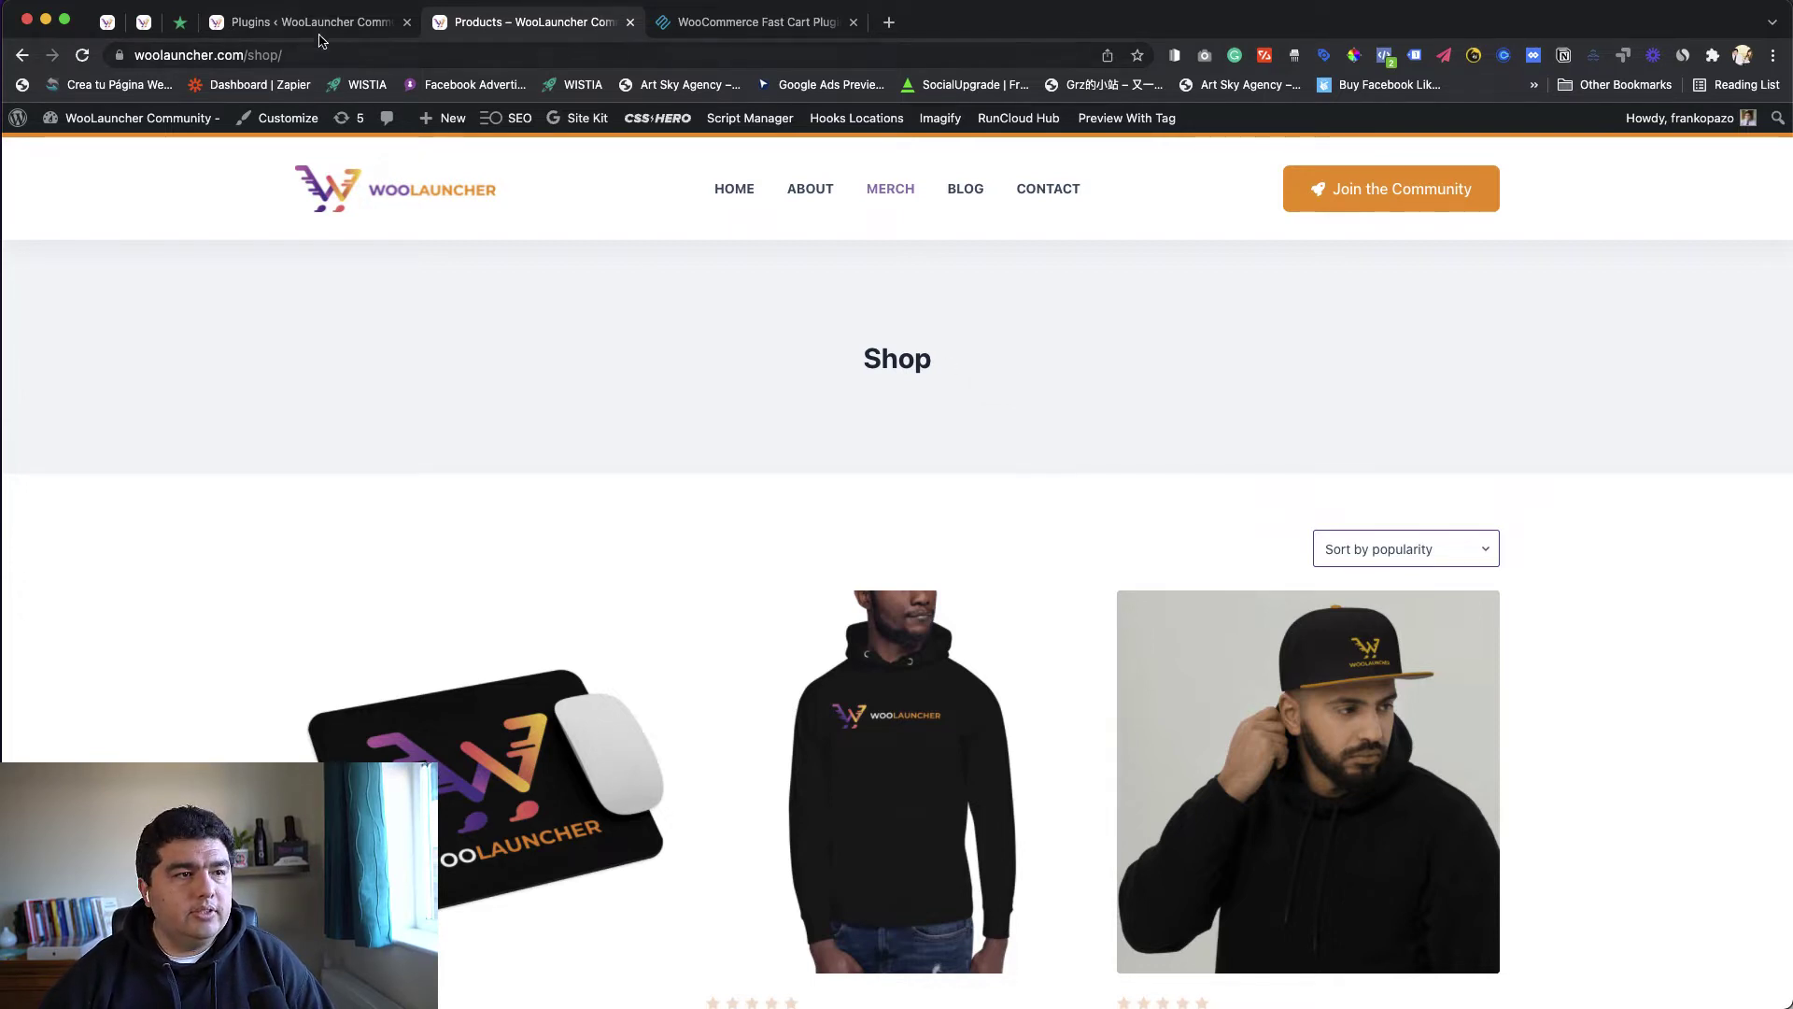
# Step: Open My Account from the Barn2 avatar menu and browse the plugin Downloads section
pyautogui.click(738, 23)
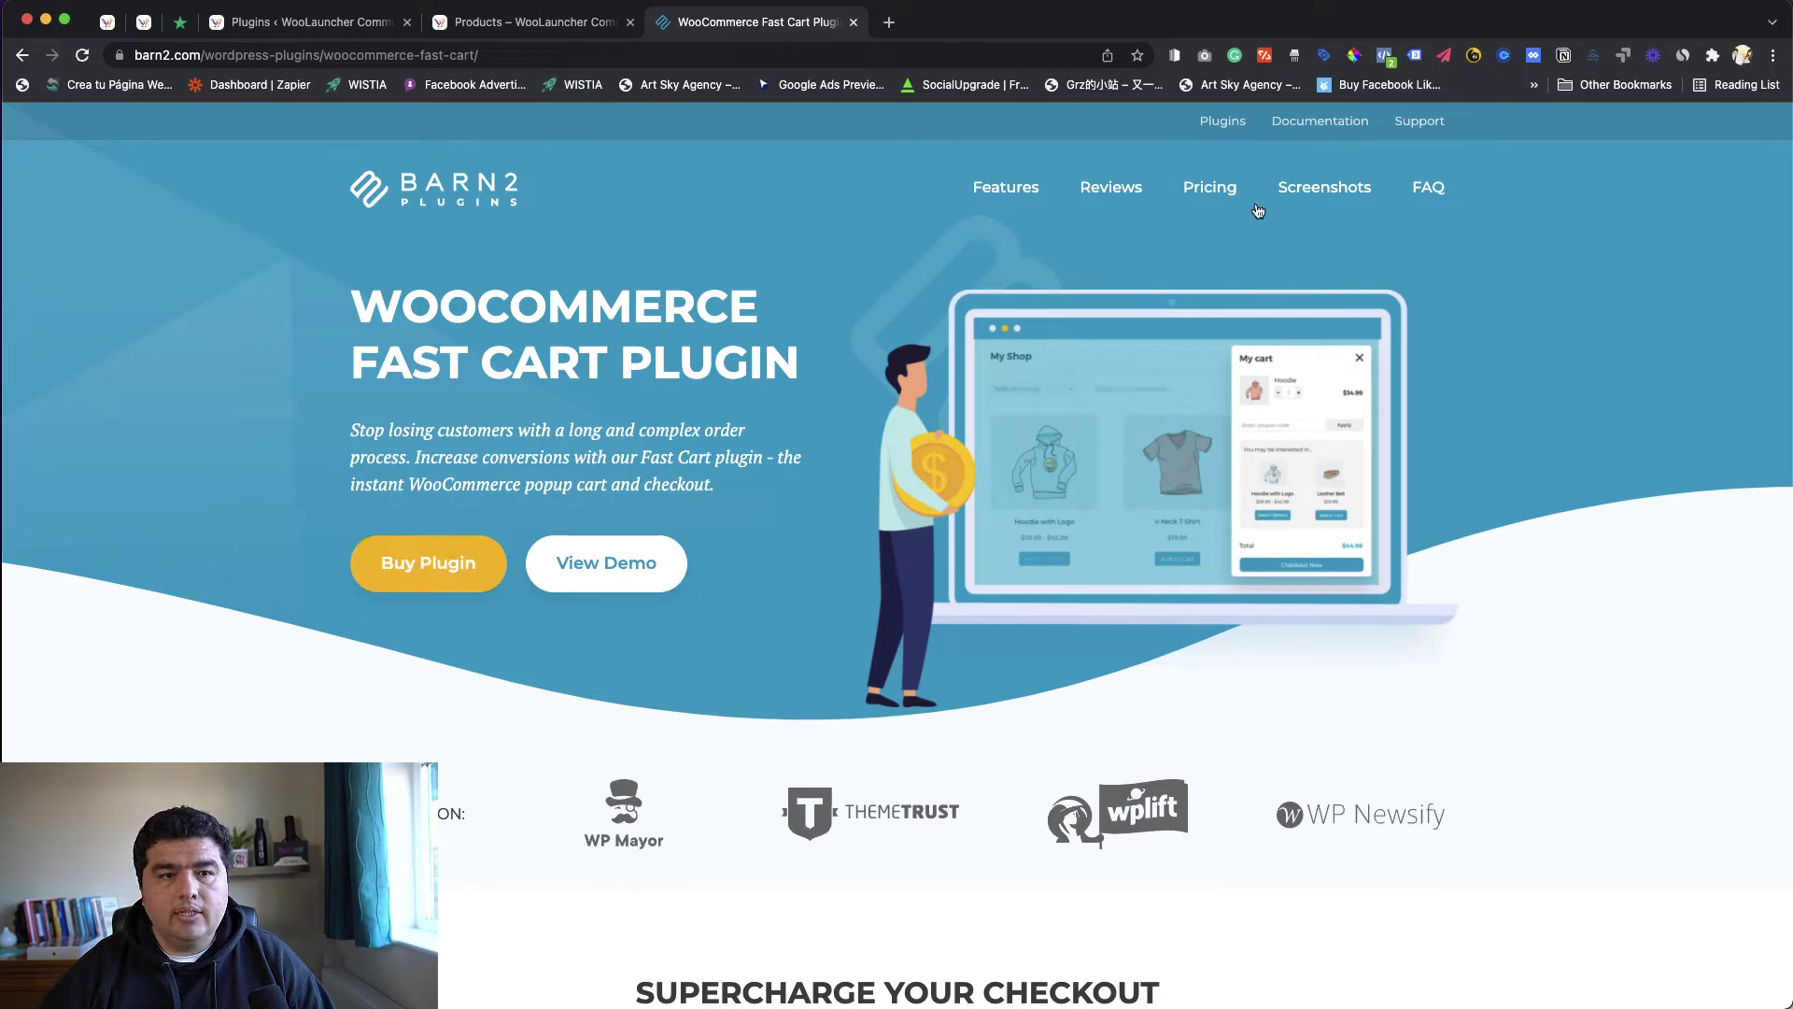
pyautogui.click(884, 168)
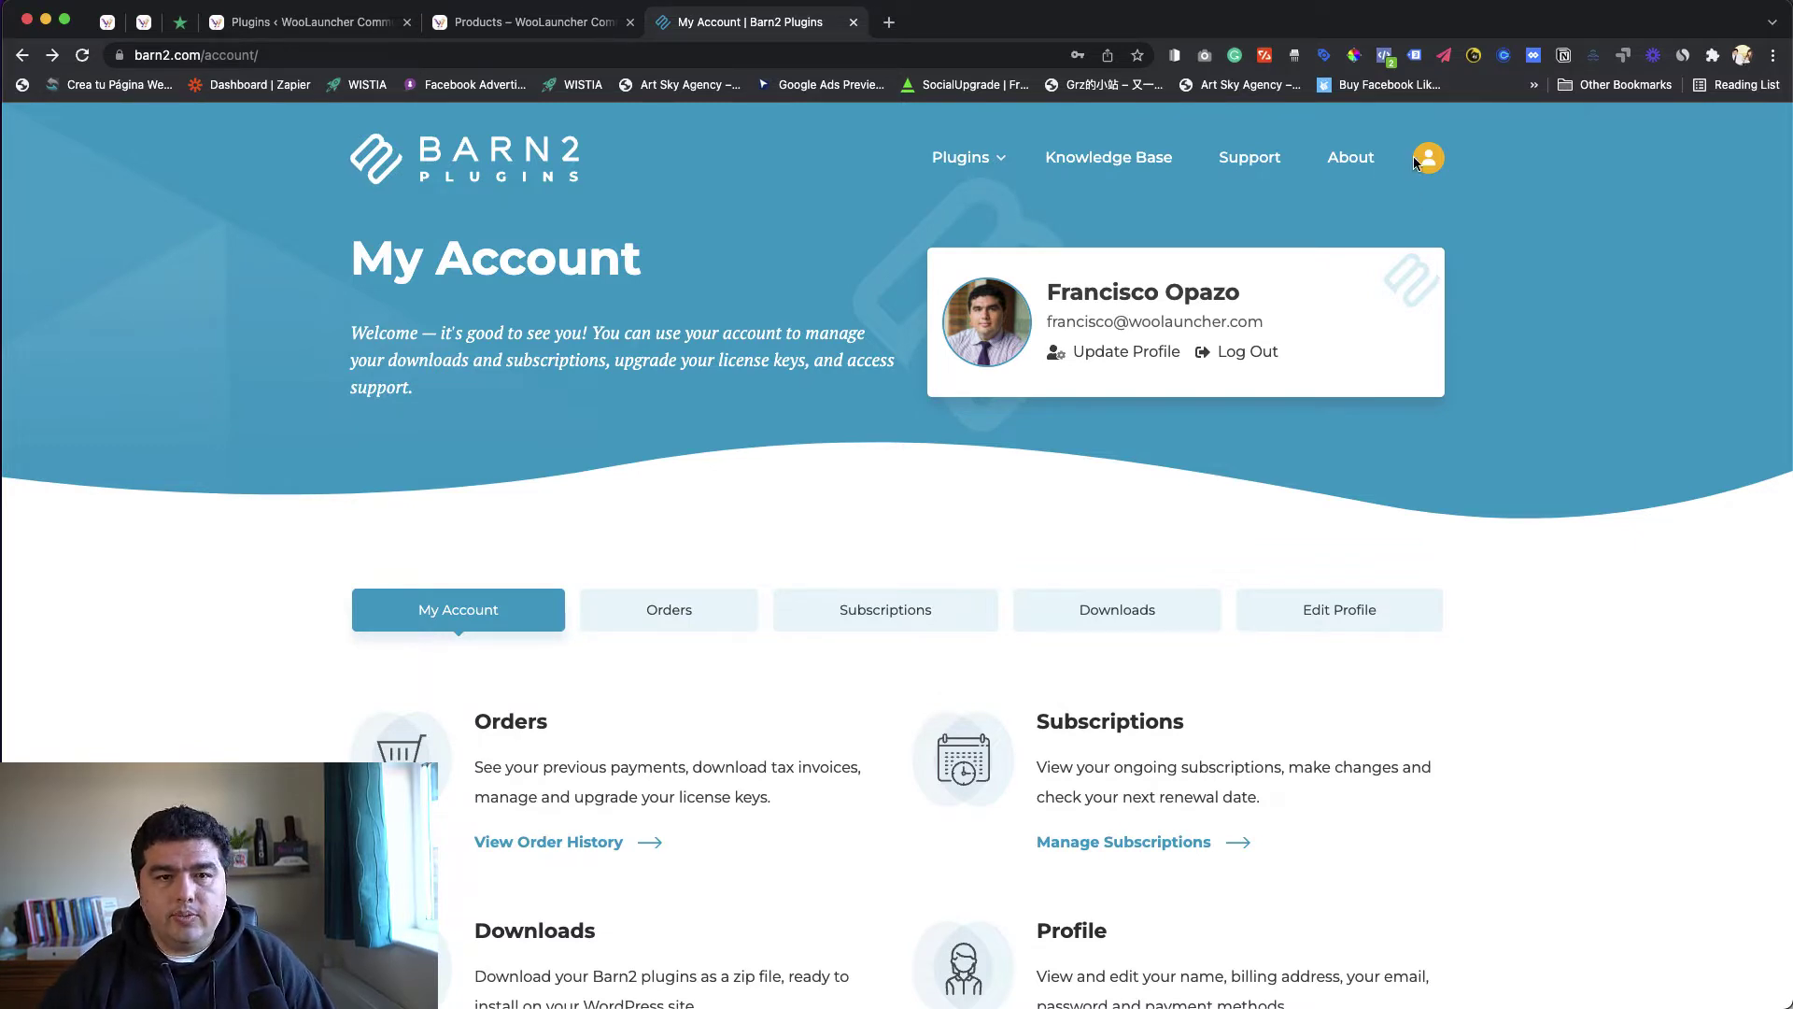
pyautogui.moveTo(1429, 159)
pyautogui.click(1391, 221)
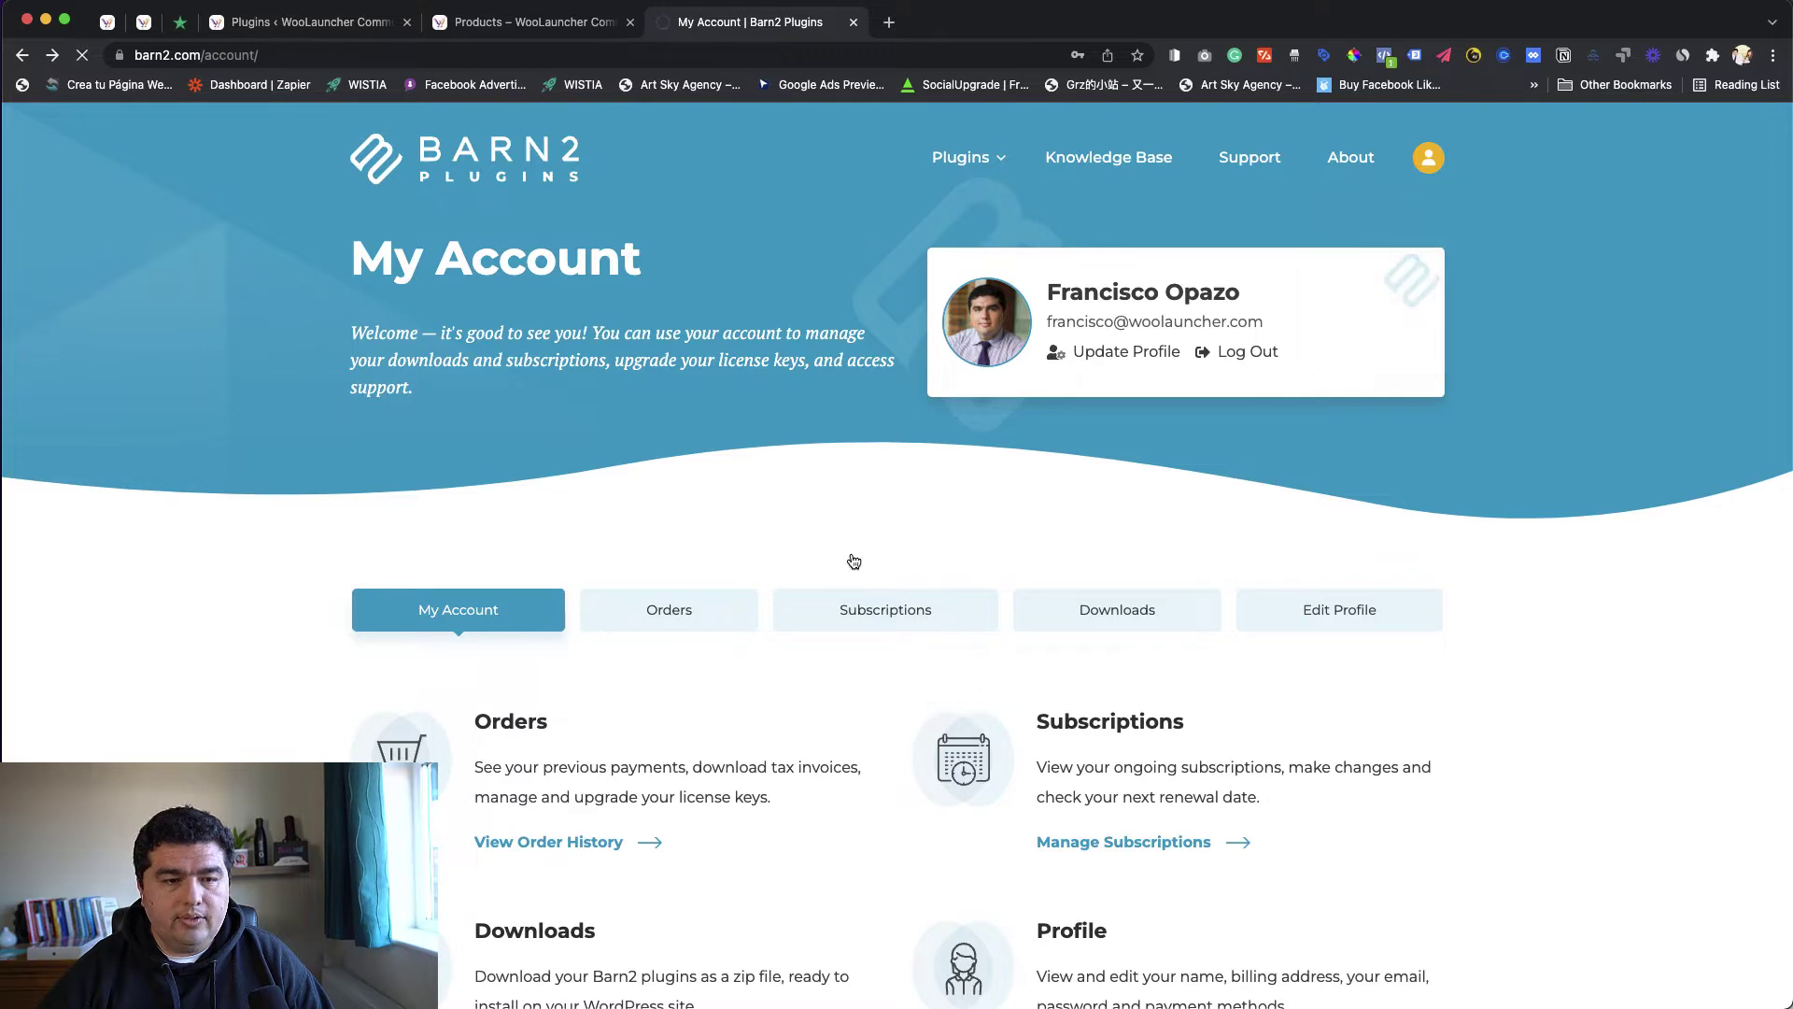
pyautogui.click(1111, 609)
pyautogui.scroll(-10, 692, 423)
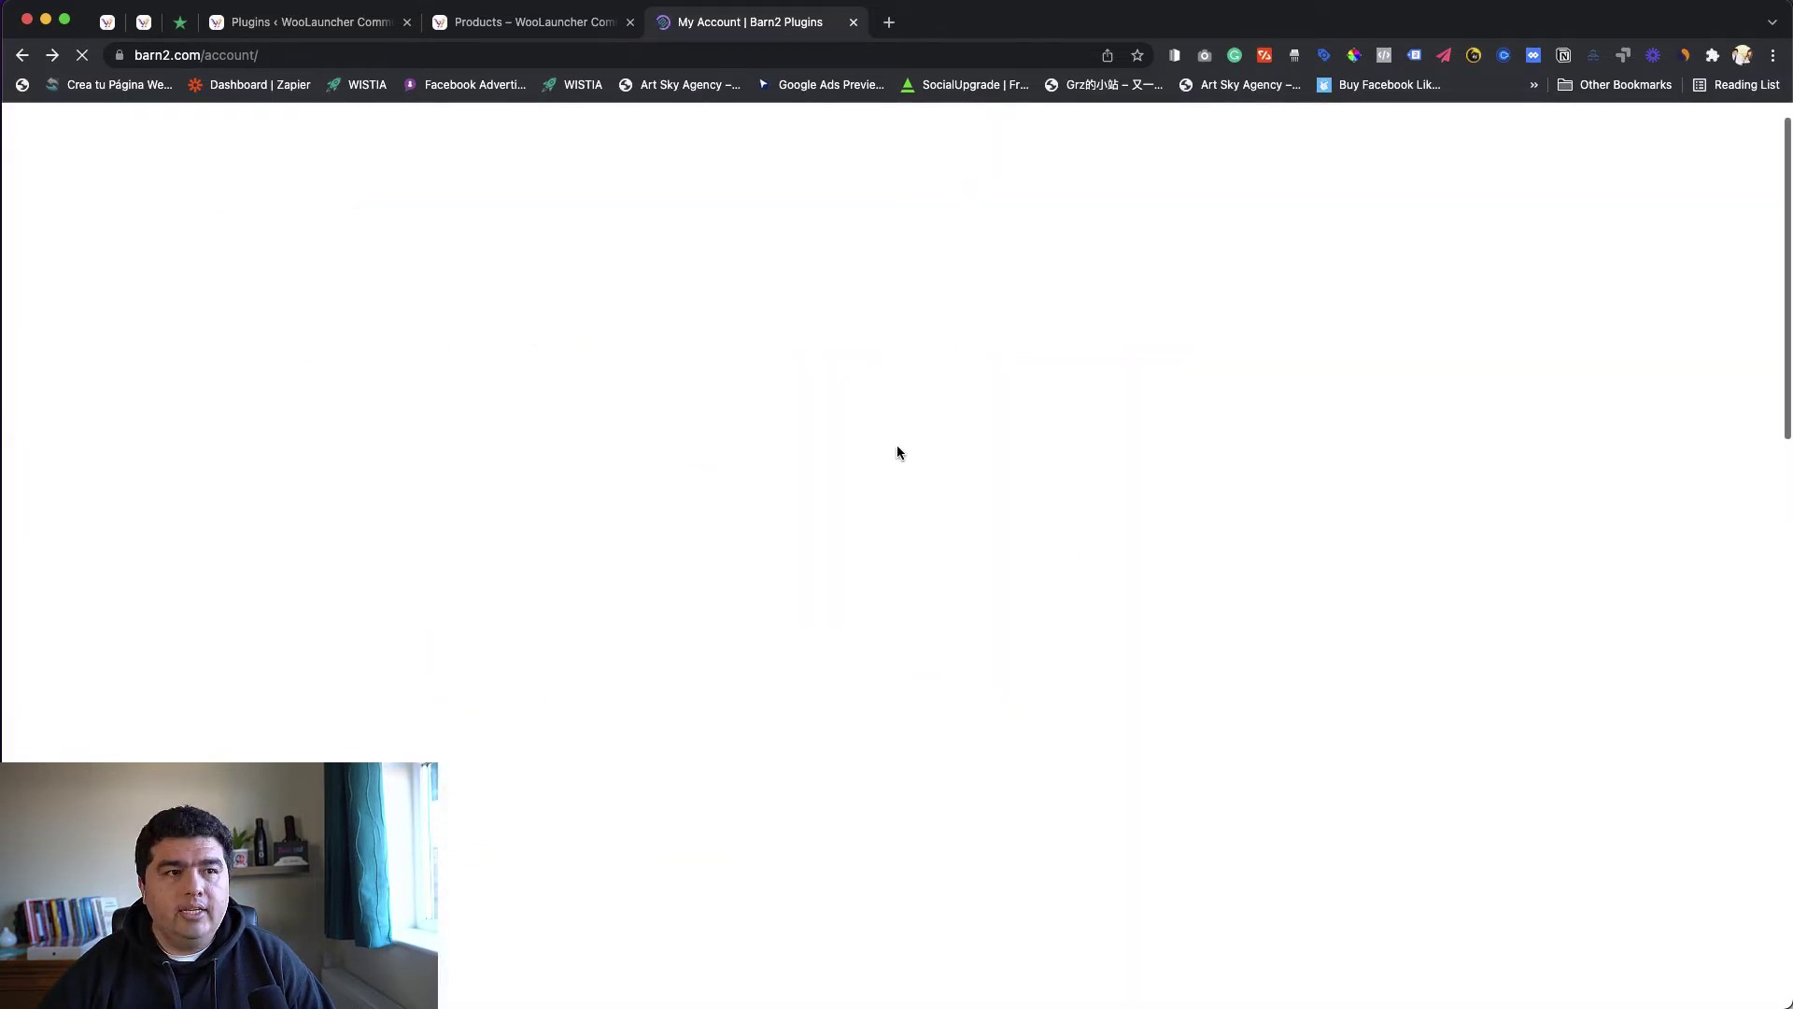
pyautogui.scroll(-7, 902, 450)
pyautogui.scroll(8, 902, 450)
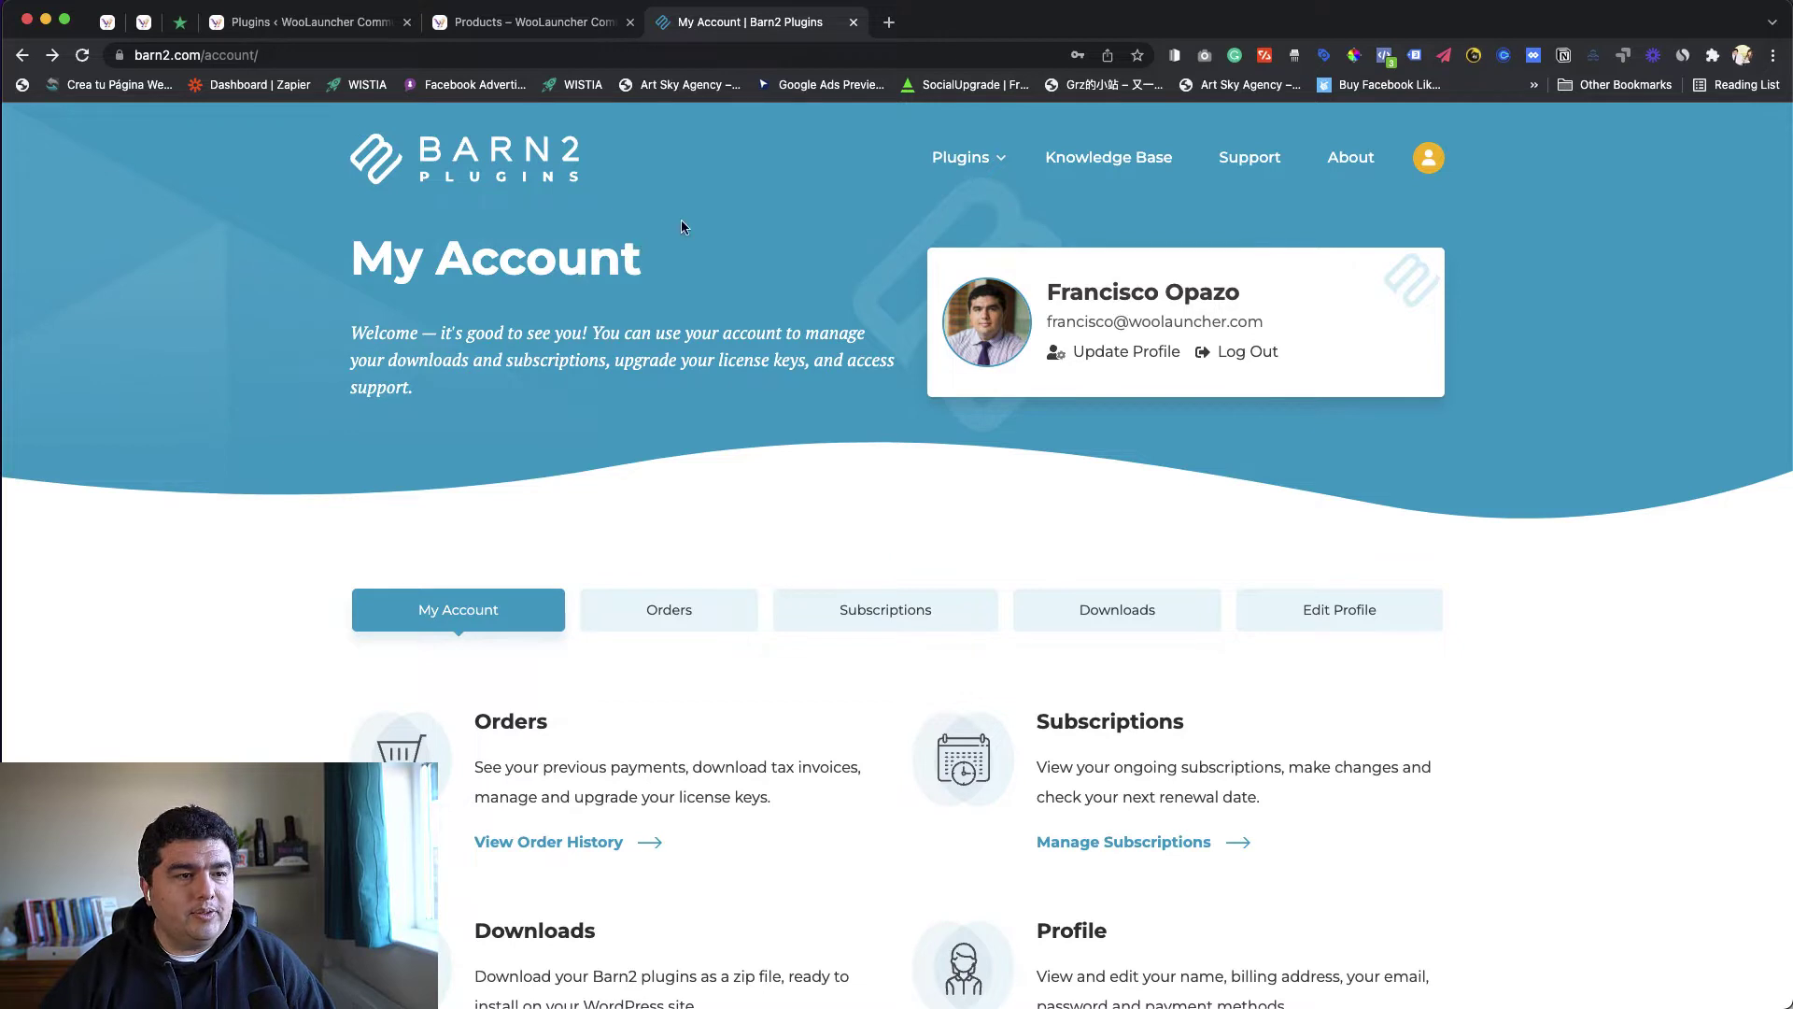
# Step: Activate WooCommerce Quick View Pro in the plugins list and open WooCommerce Settings
pyautogui.click(336, 22)
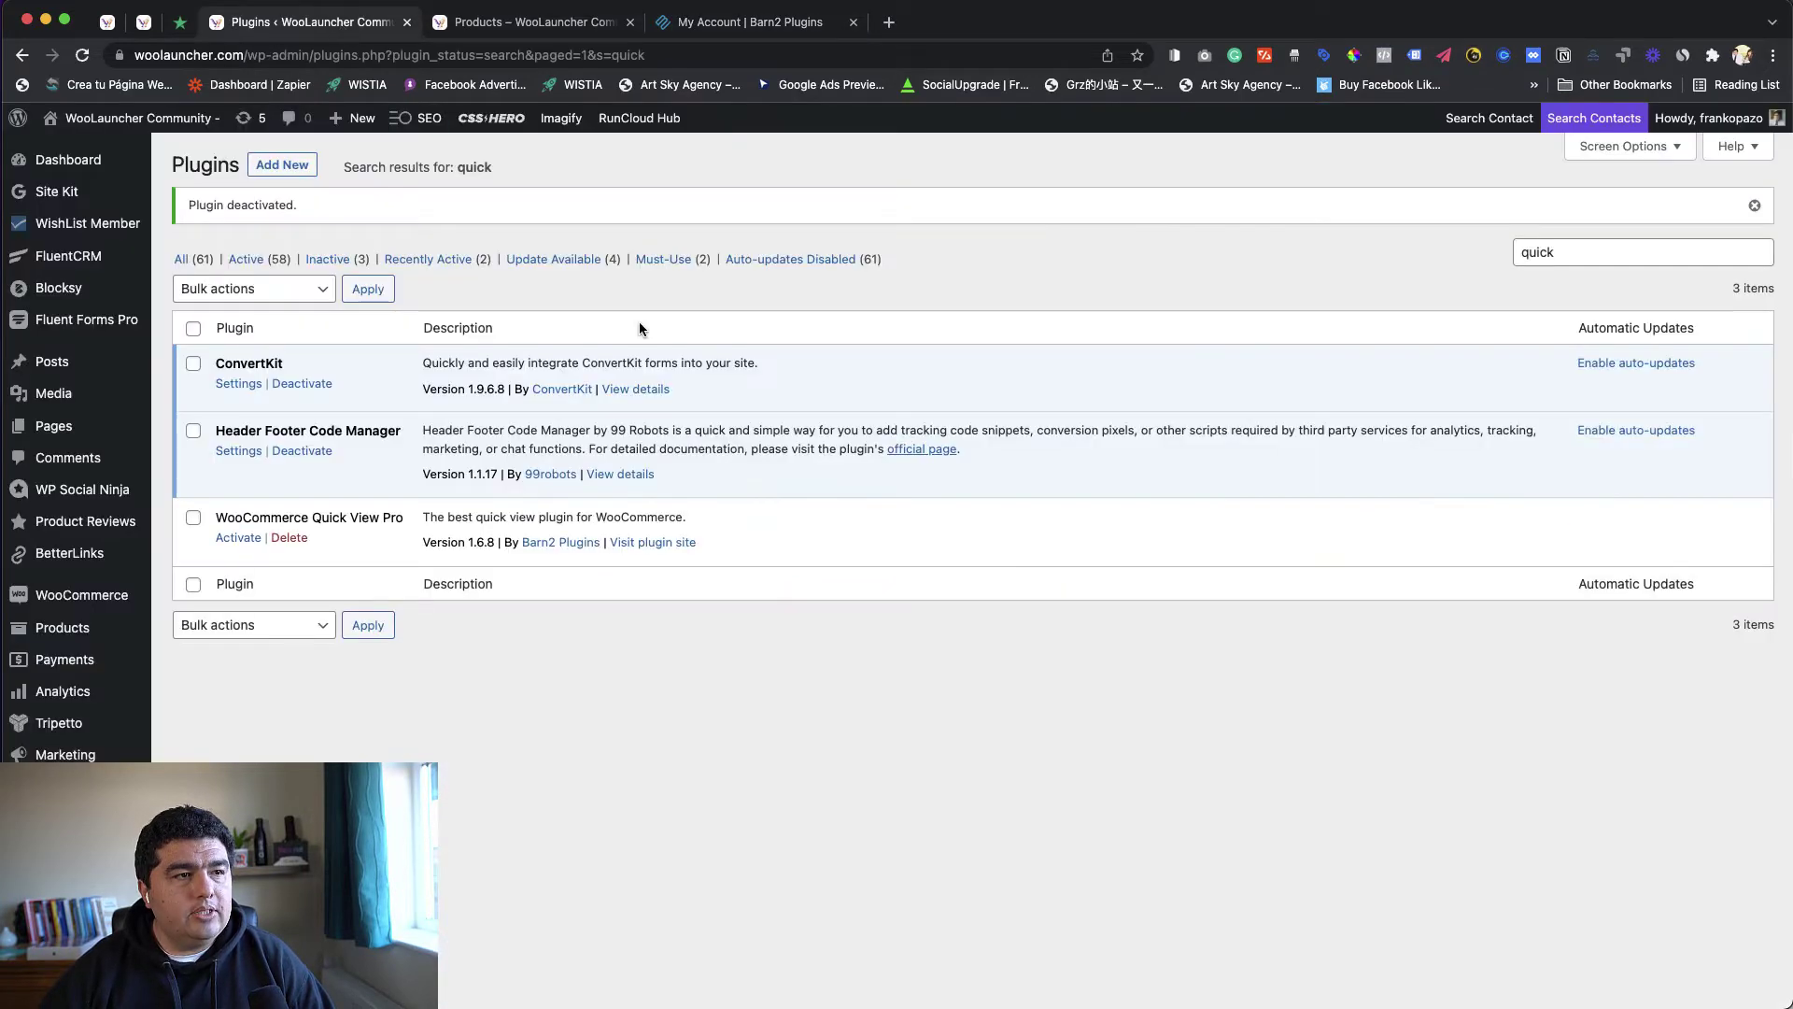
pyautogui.click(239, 539)
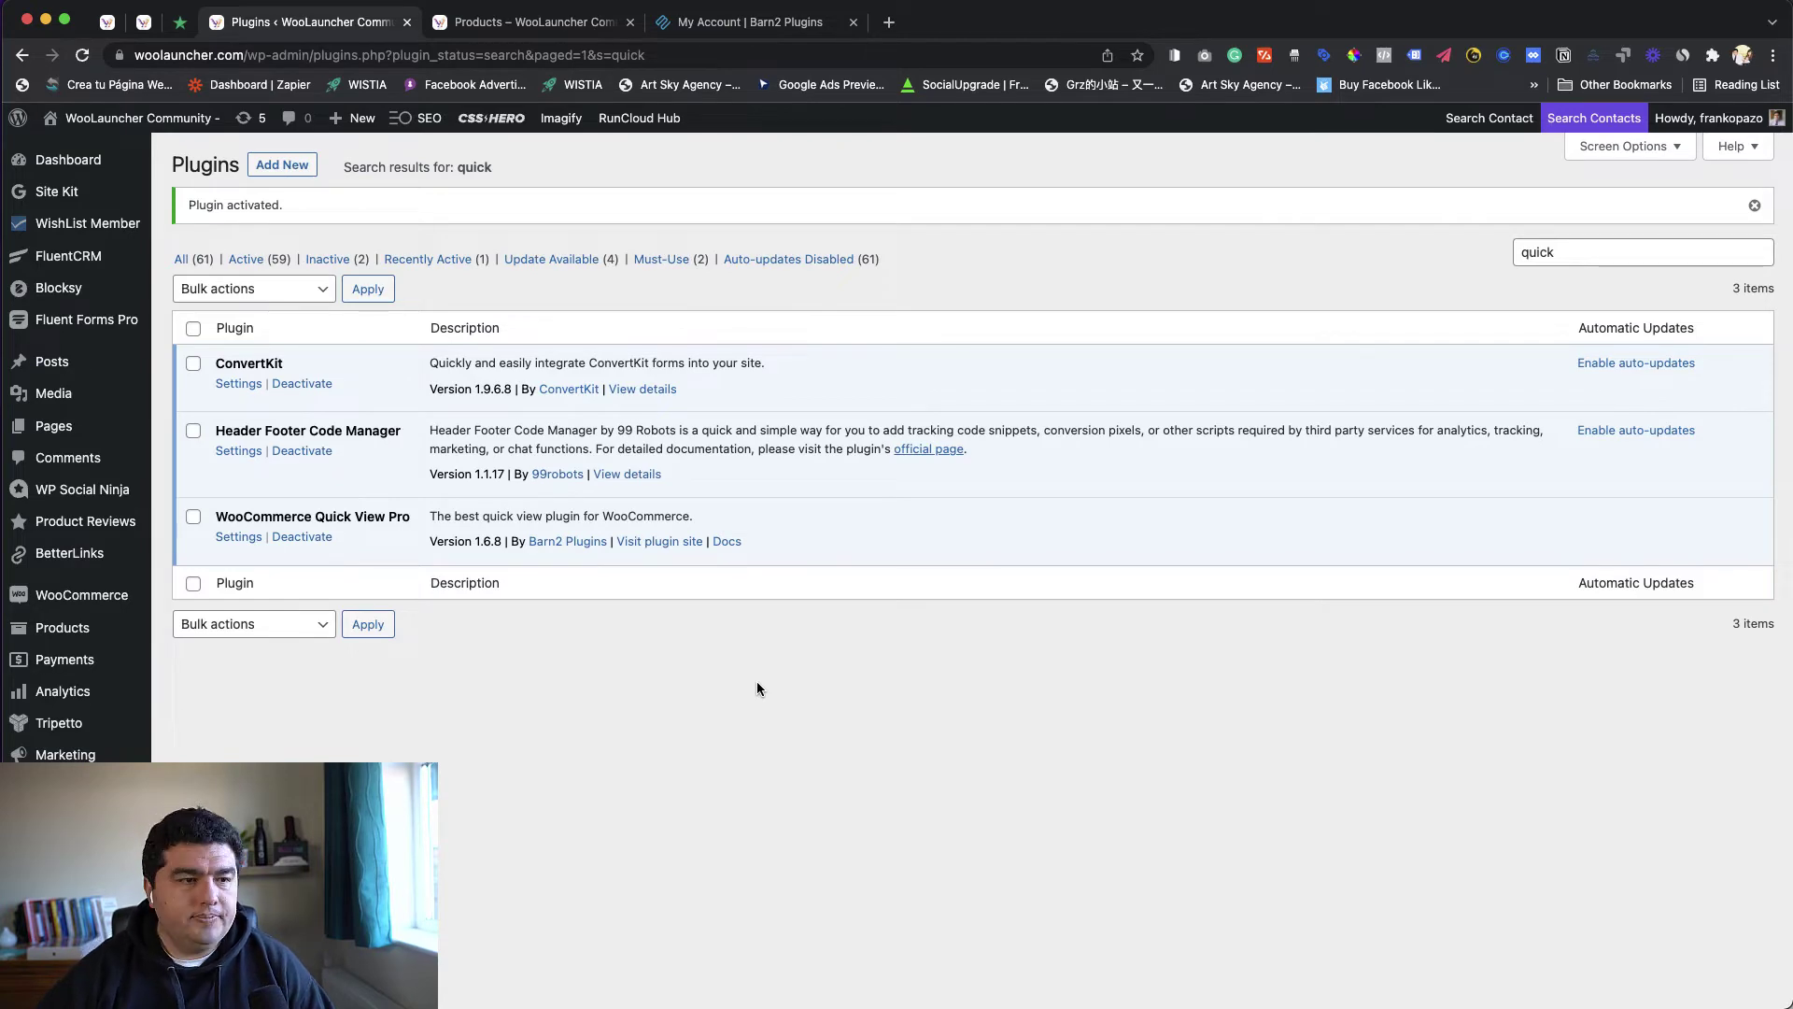
pyautogui.scroll(-10, 721, 661)
pyautogui.scroll(10, 140, 566)
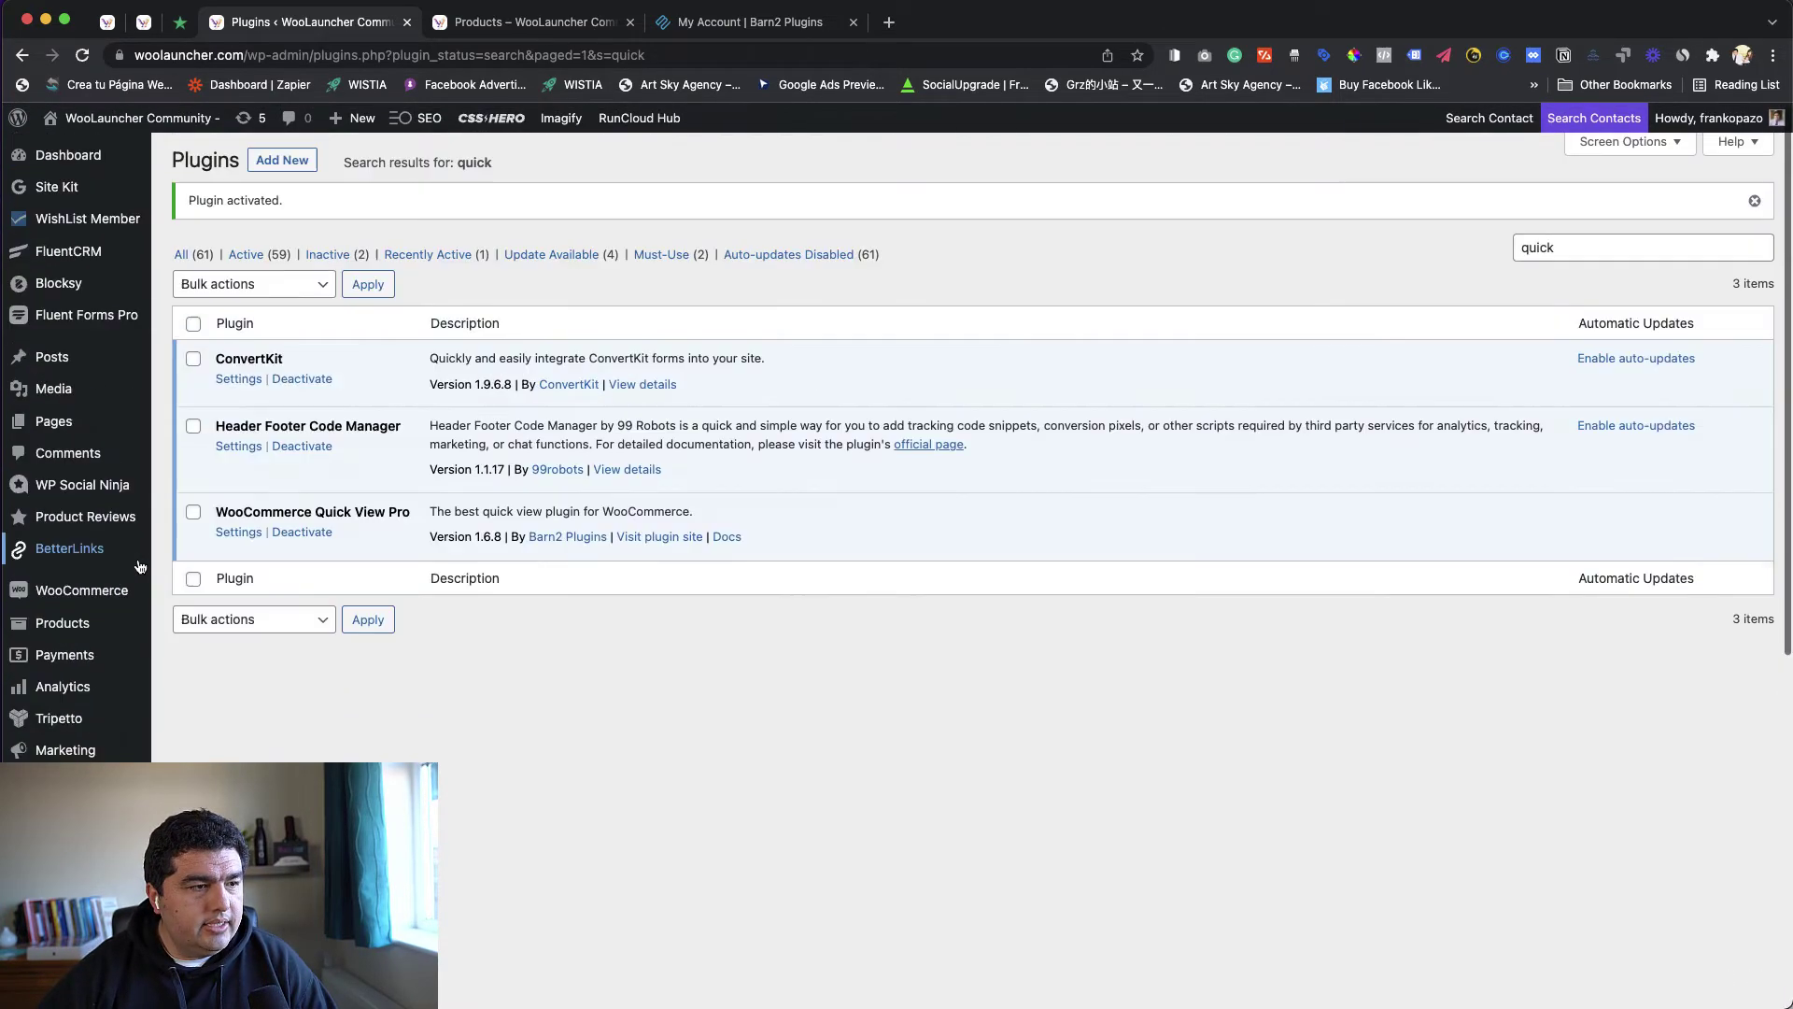
pyautogui.moveTo(121, 590)
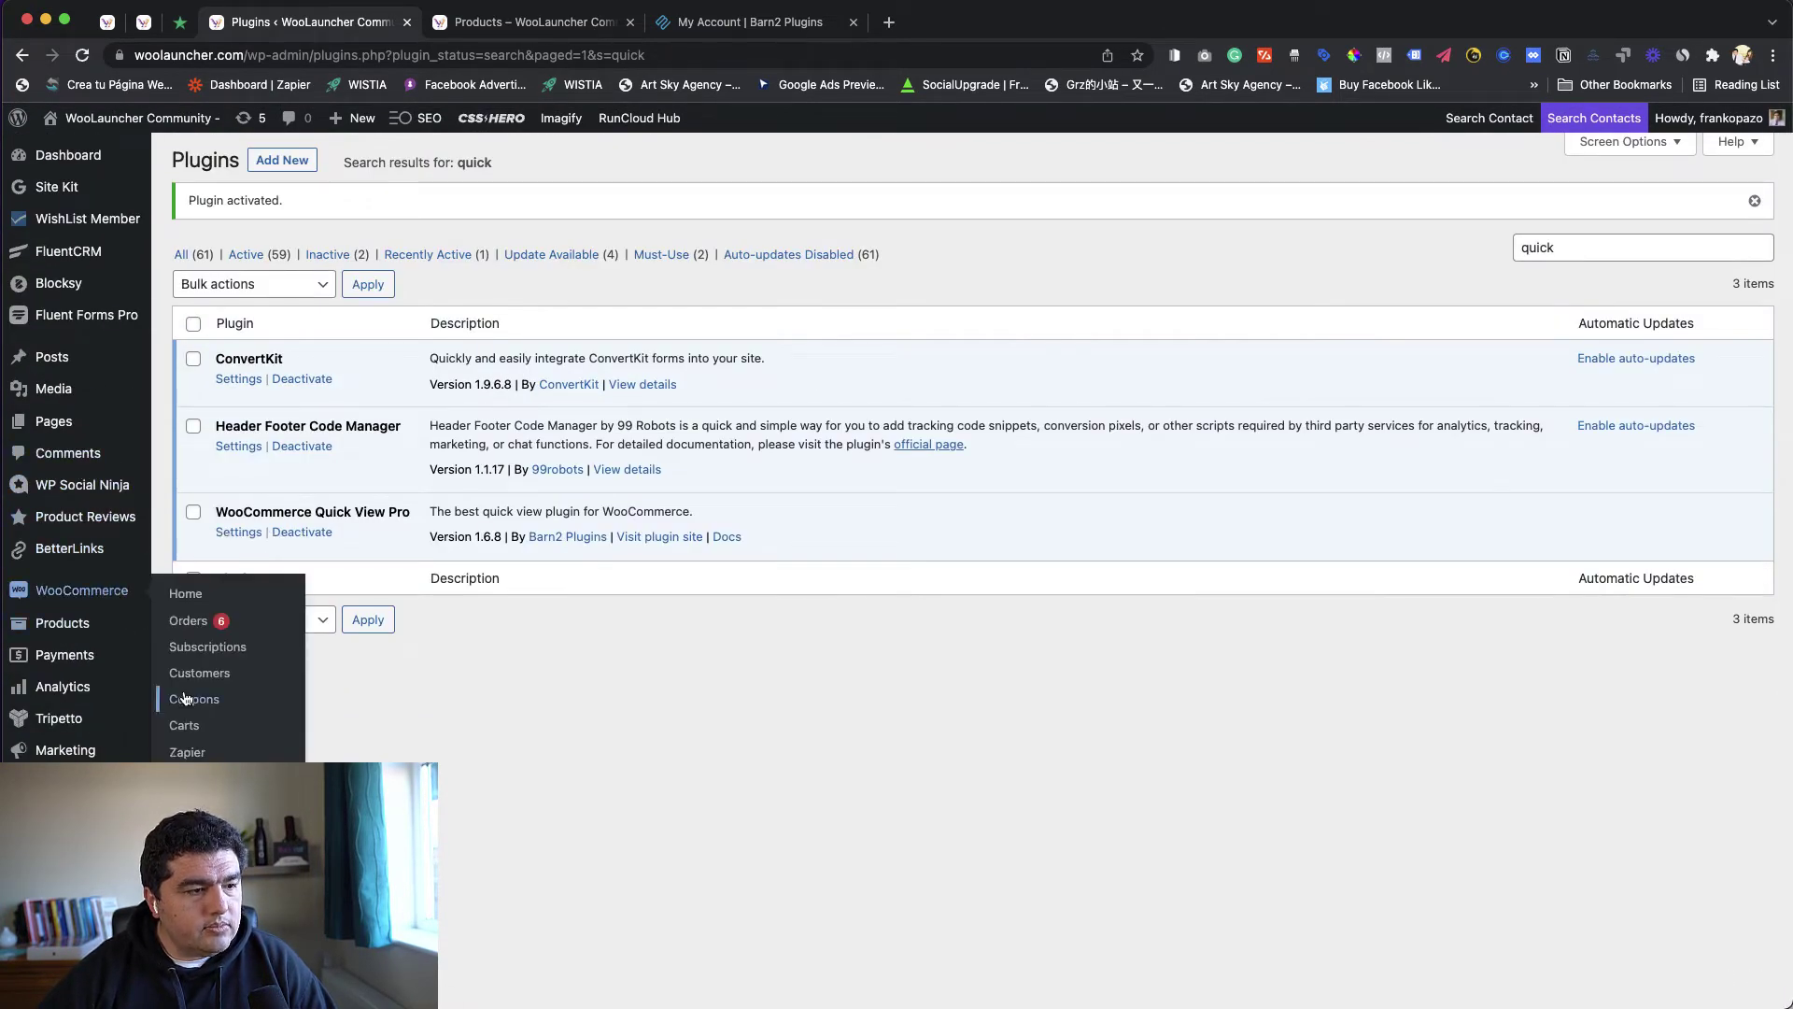
pyautogui.click(191, 804)
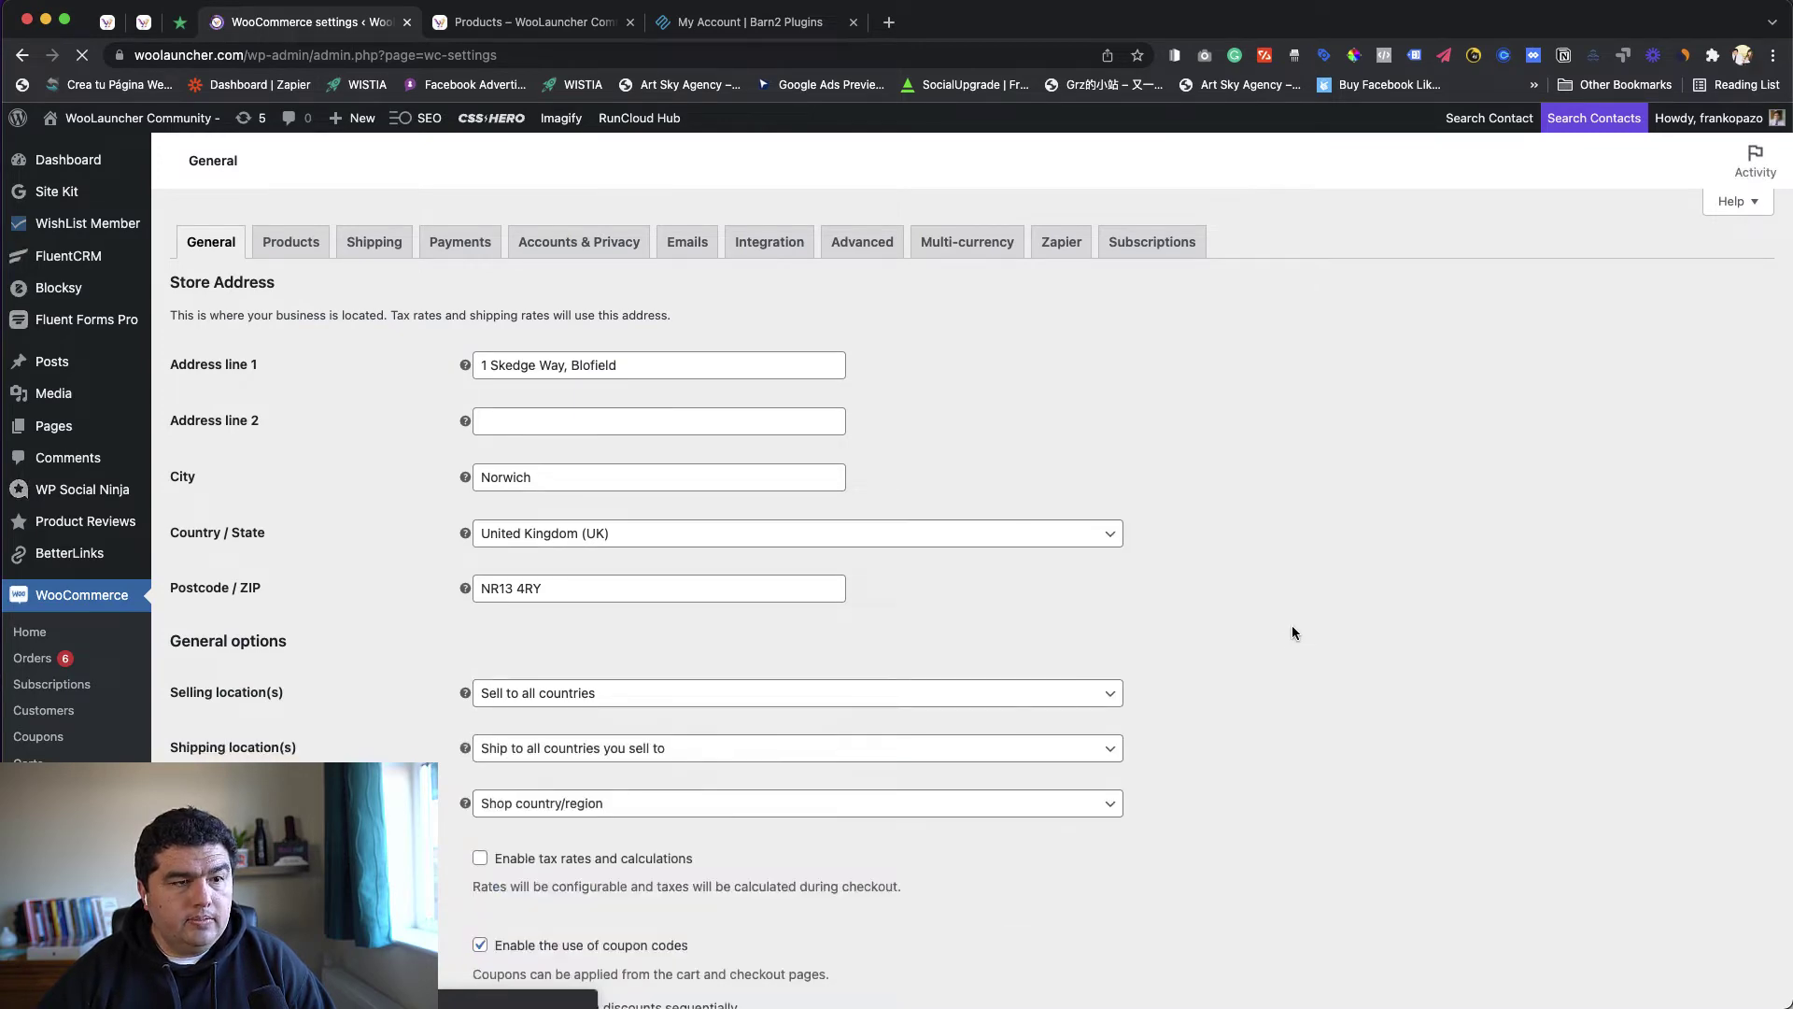
pyautogui.scroll(-3, 285, 556)
pyautogui.scroll(-6, 285, 556)
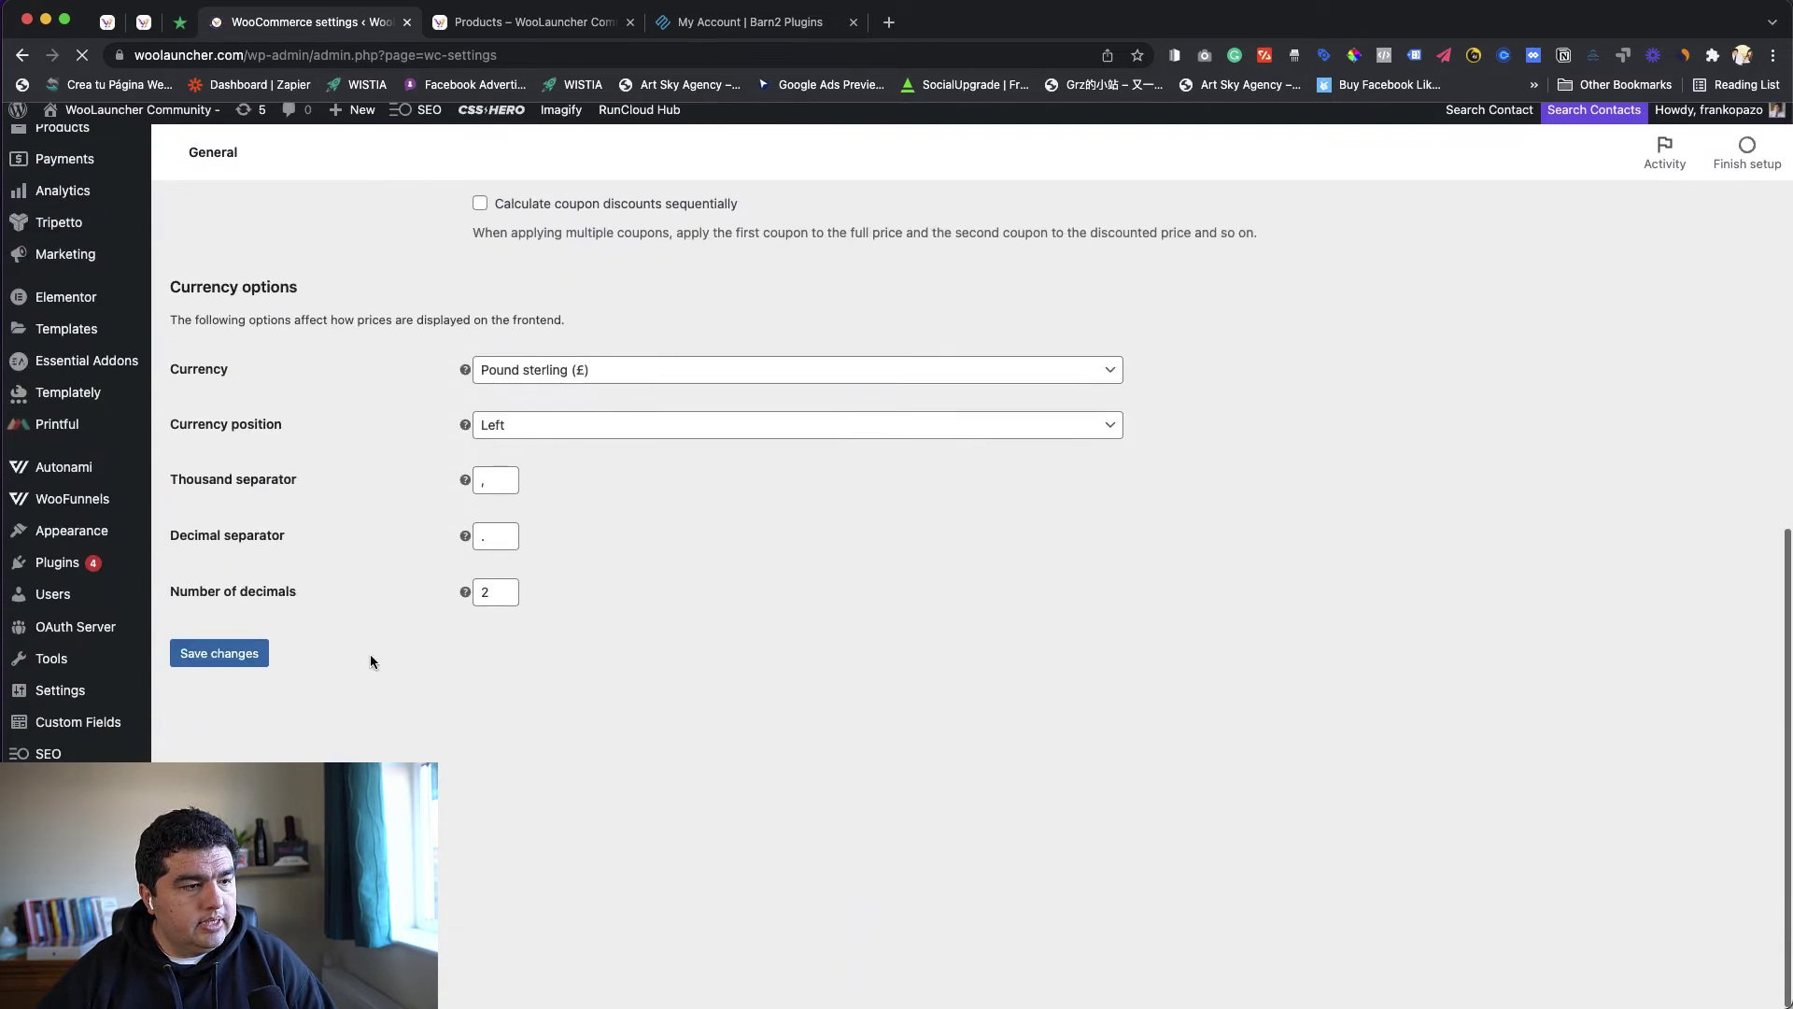
pyautogui.scroll(3, 368, 660)
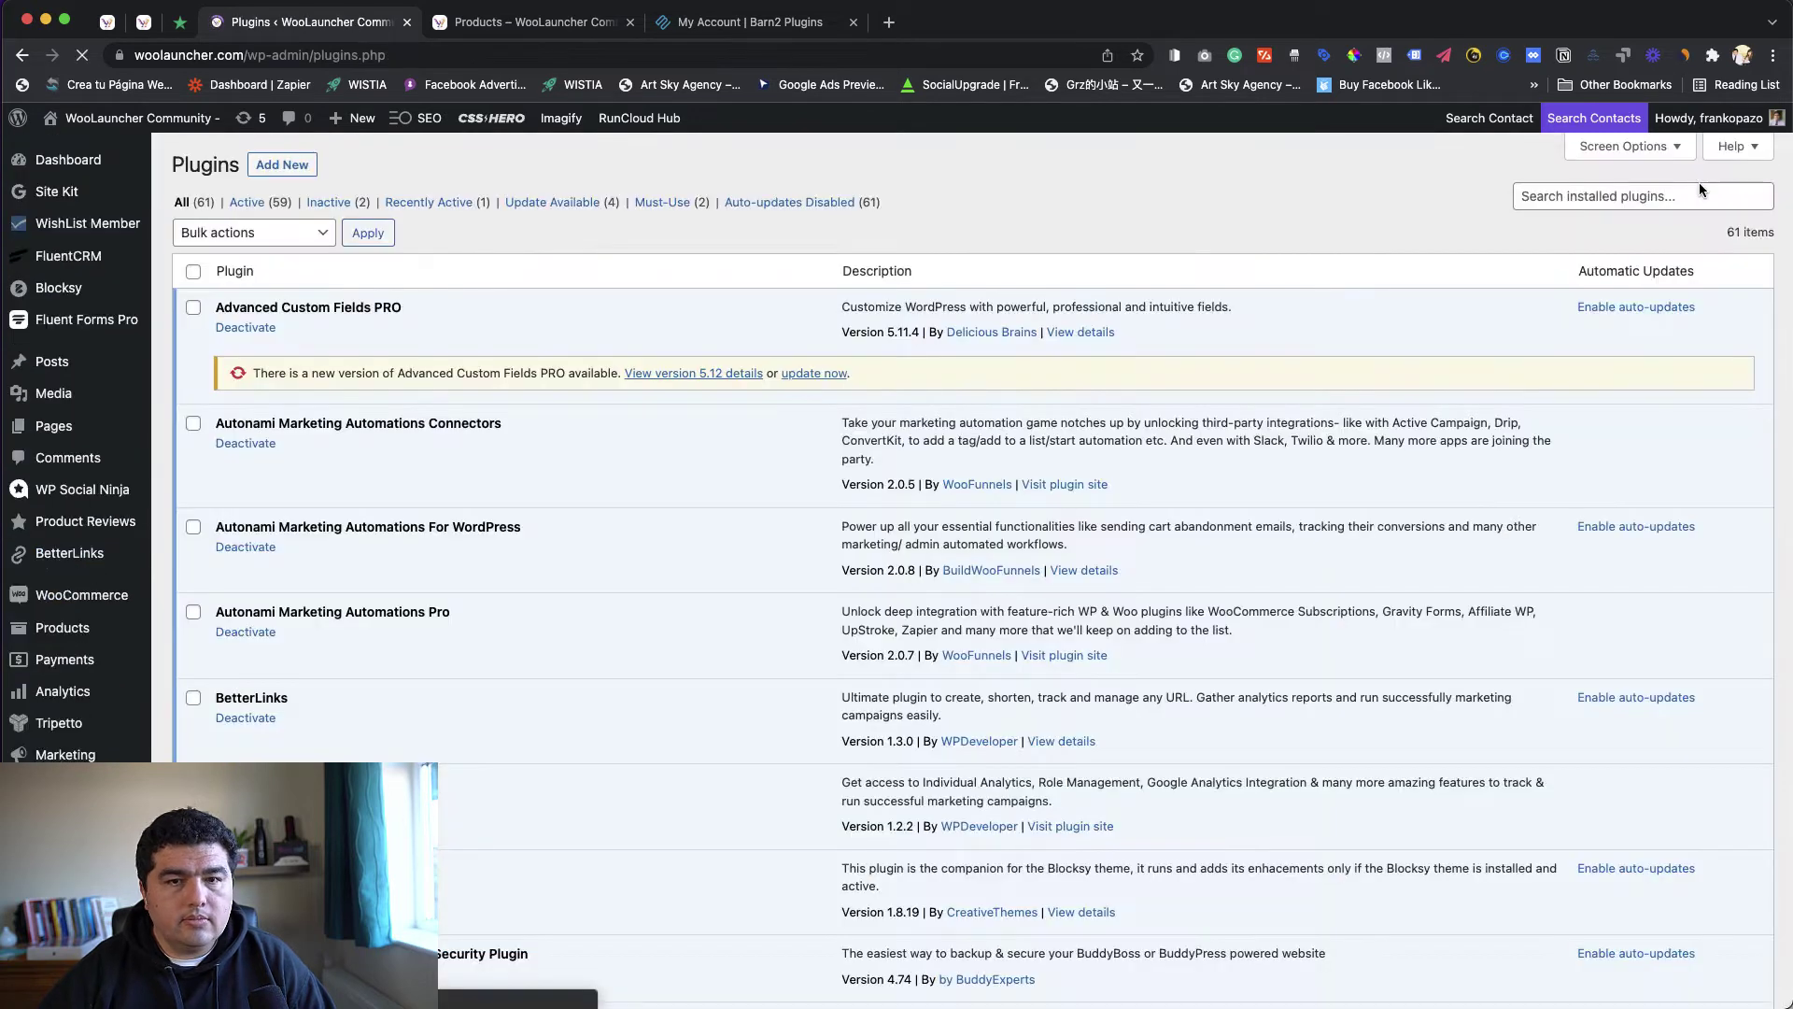
# Step: Search plugins for 'fast', activate WooCommerce Fast Cart, and reopen WooCommerce Settings
pyautogui.click(1695, 193)
pyautogui.write('fast')
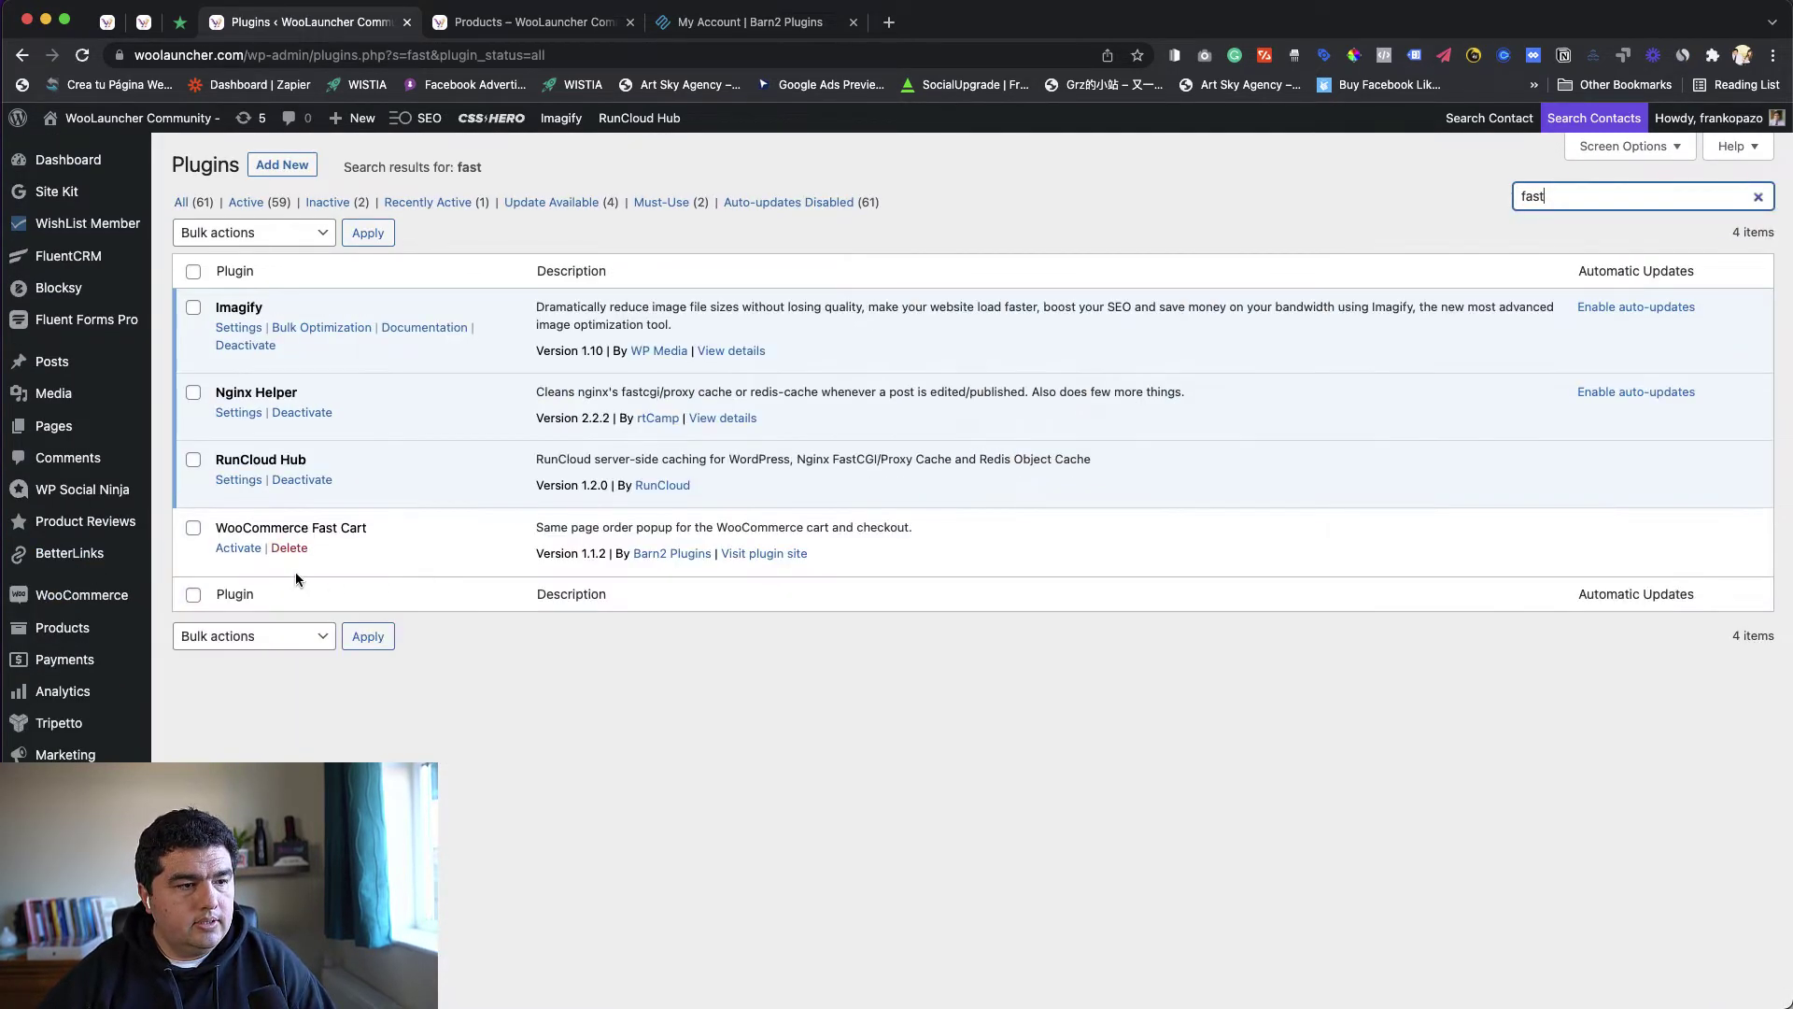
pyautogui.click(239, 548)
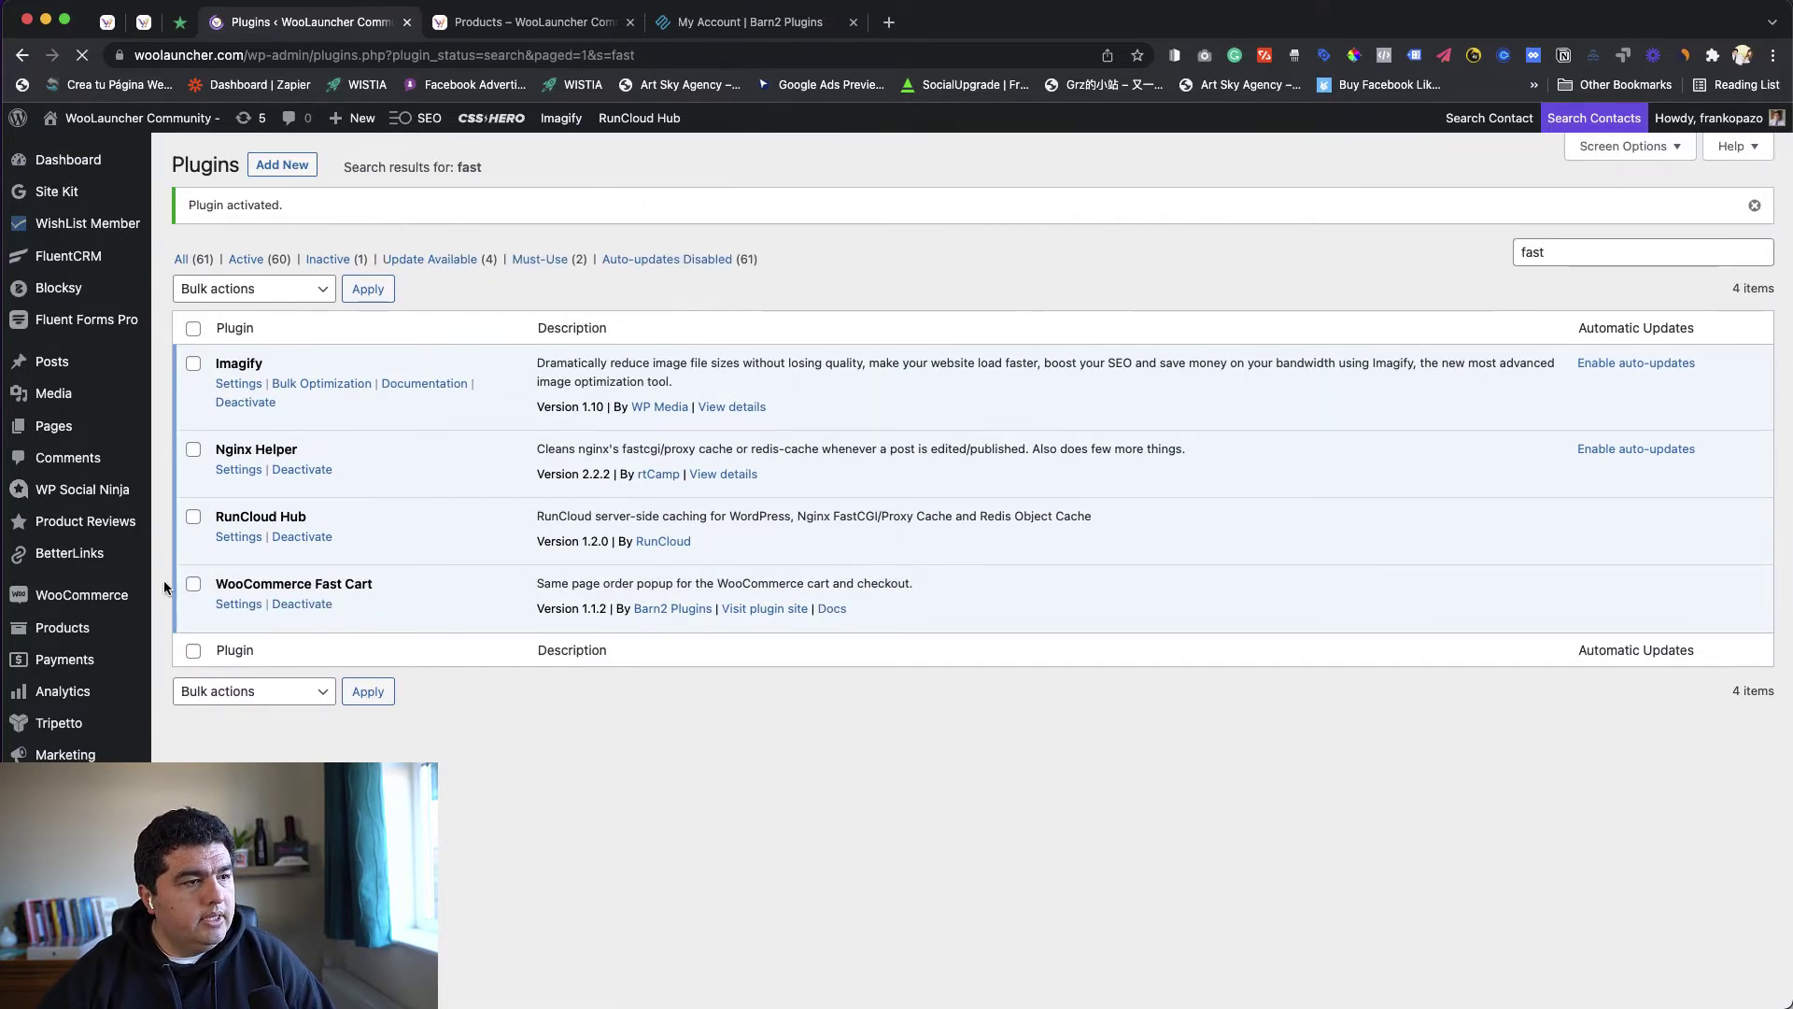
pyautogui.moveTo(94, 594)
pyautogui.click(187, 809)
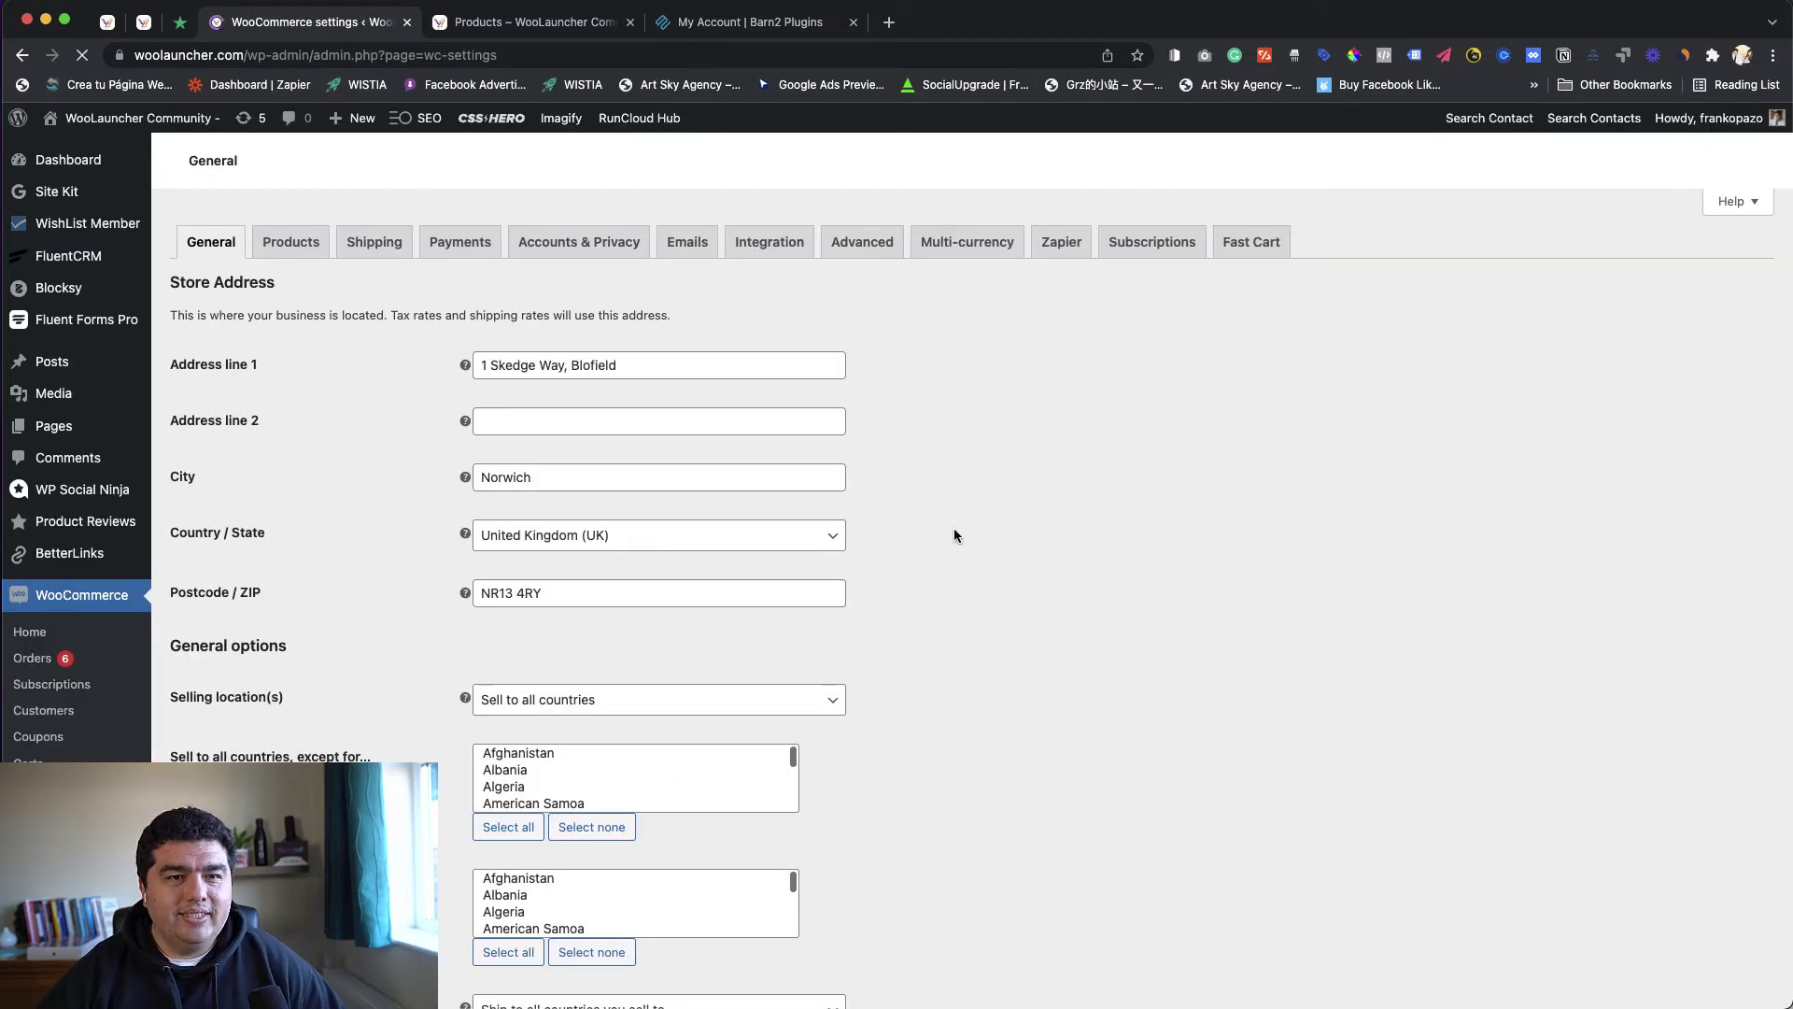
# Step: Review the Fast Cart tab's licence, side-cart layout, auto open, fast checkout and content options
pyautogui.click(1252, 245)
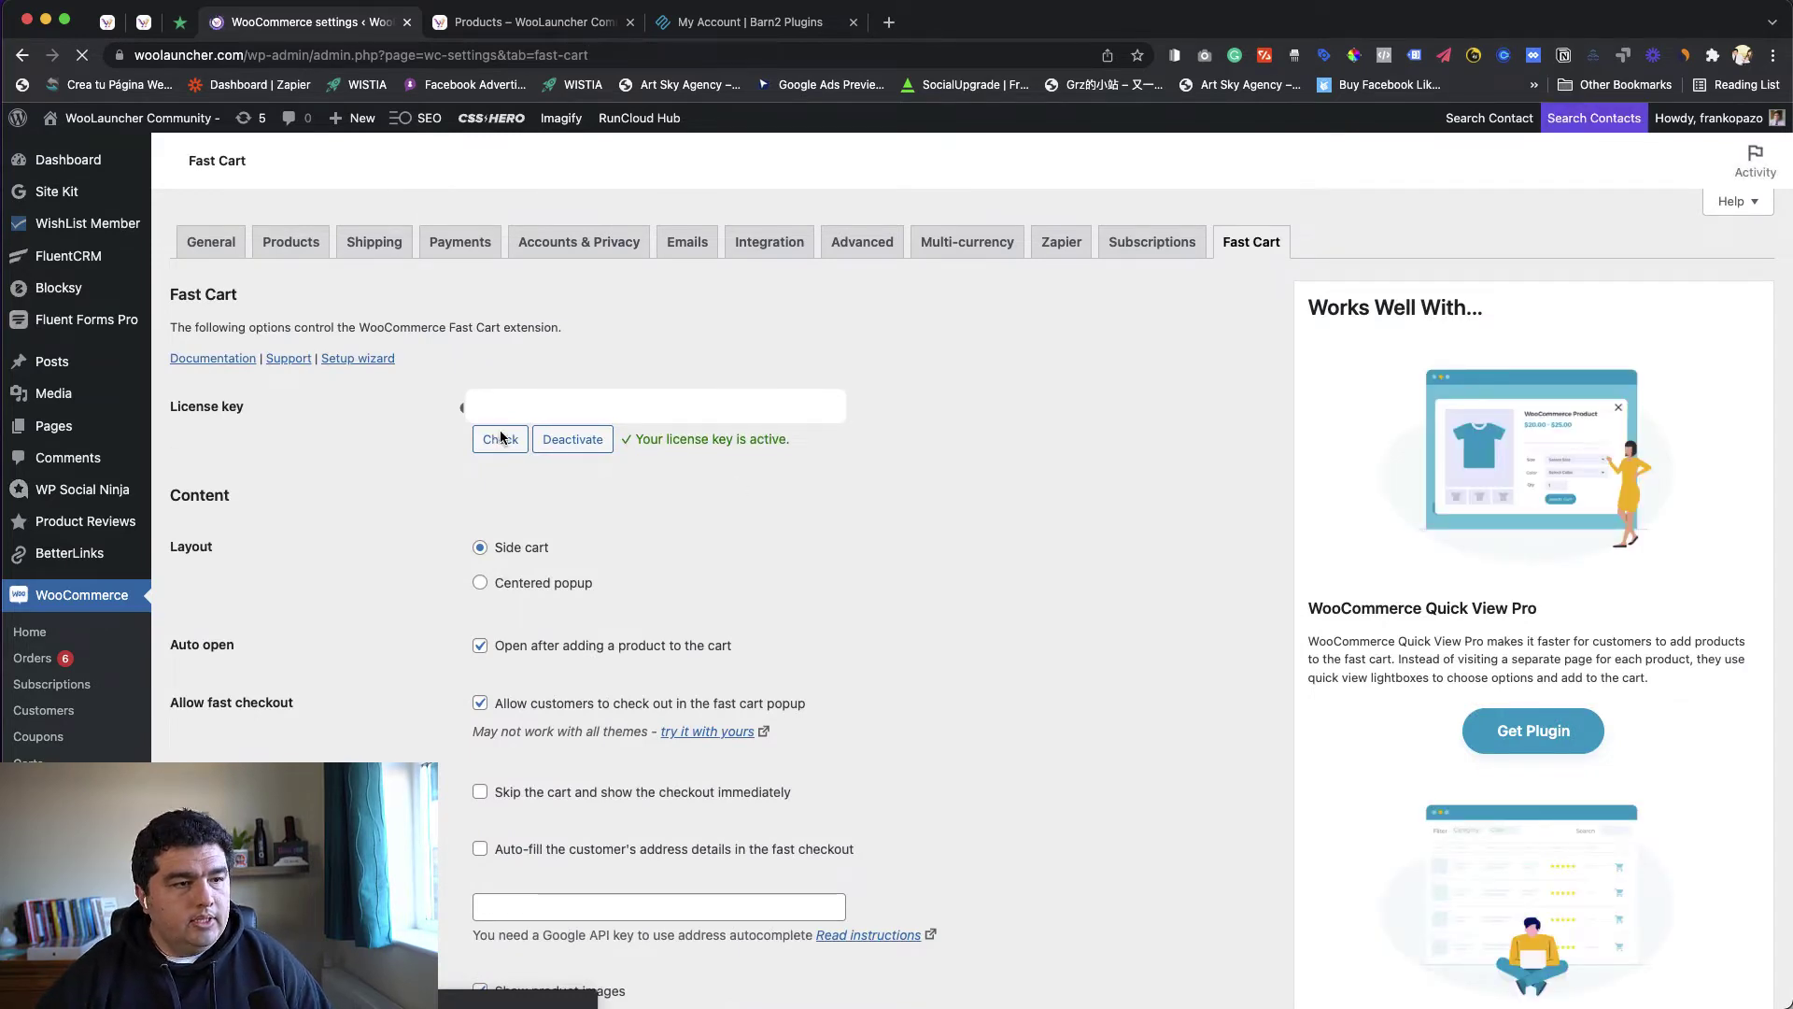
pyautogui.scroll(-1, 535, 441)
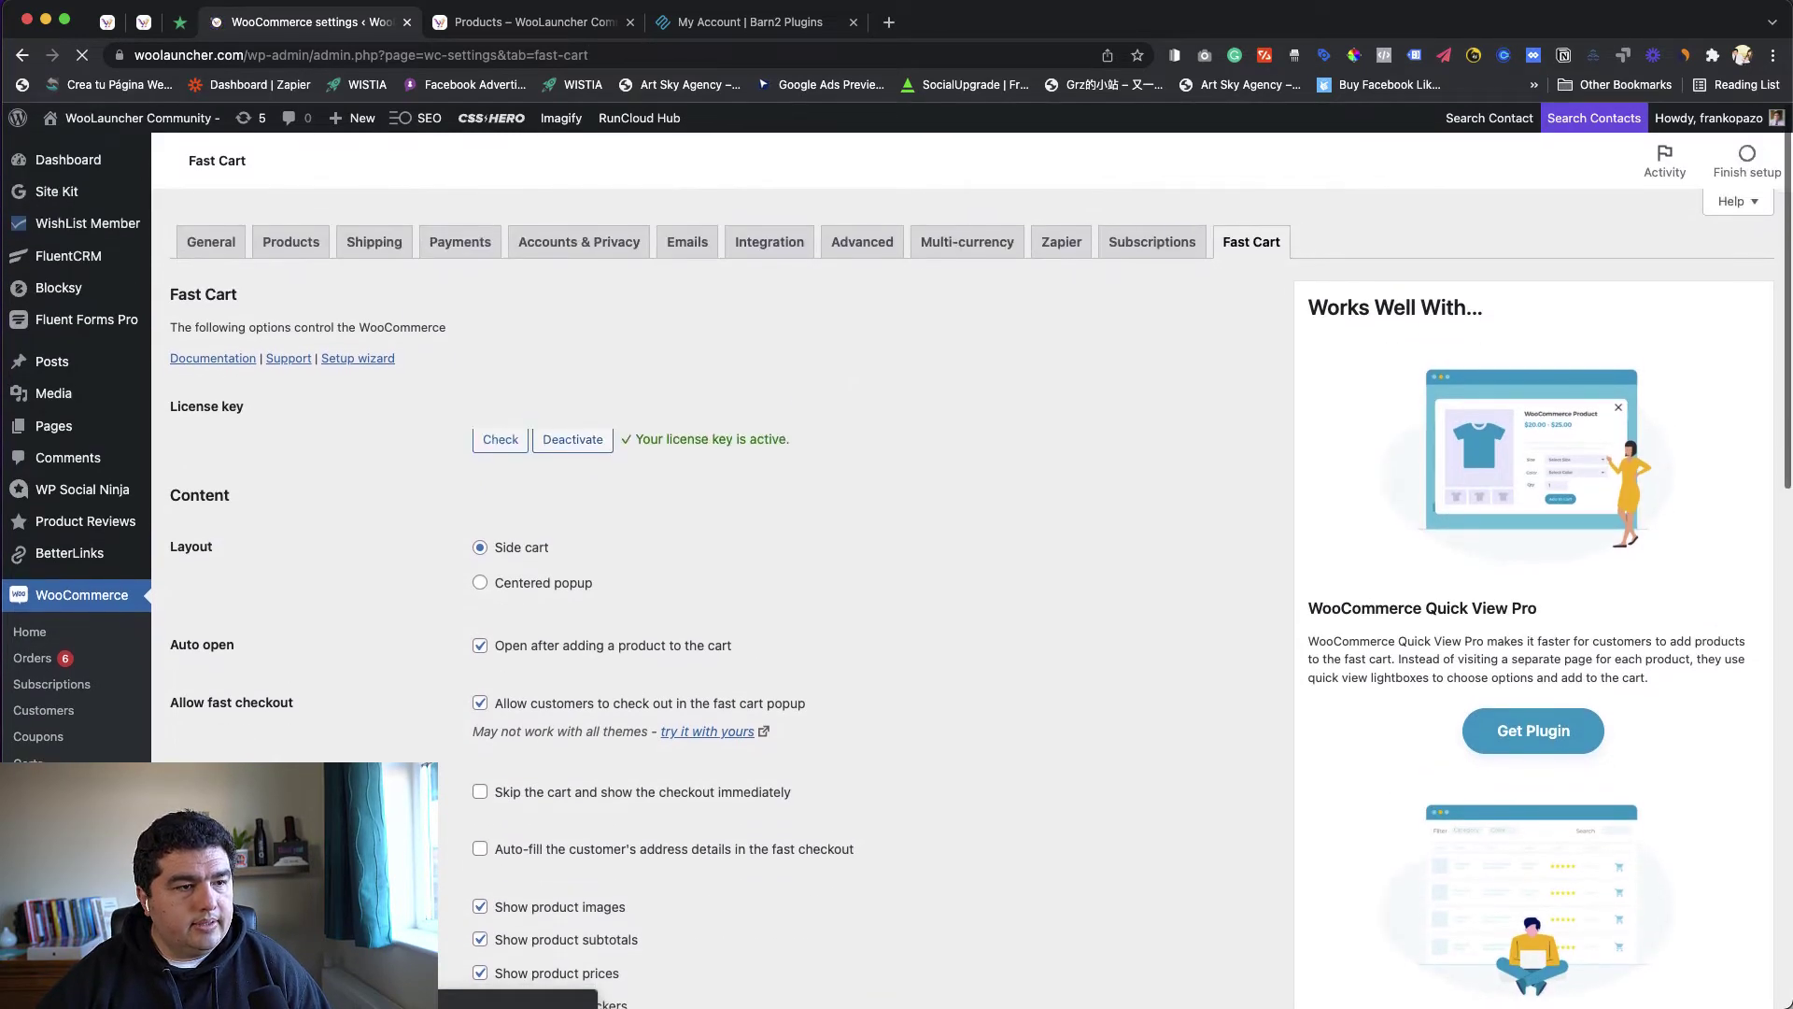
pyautogui.scroll(-1, 835, 540)
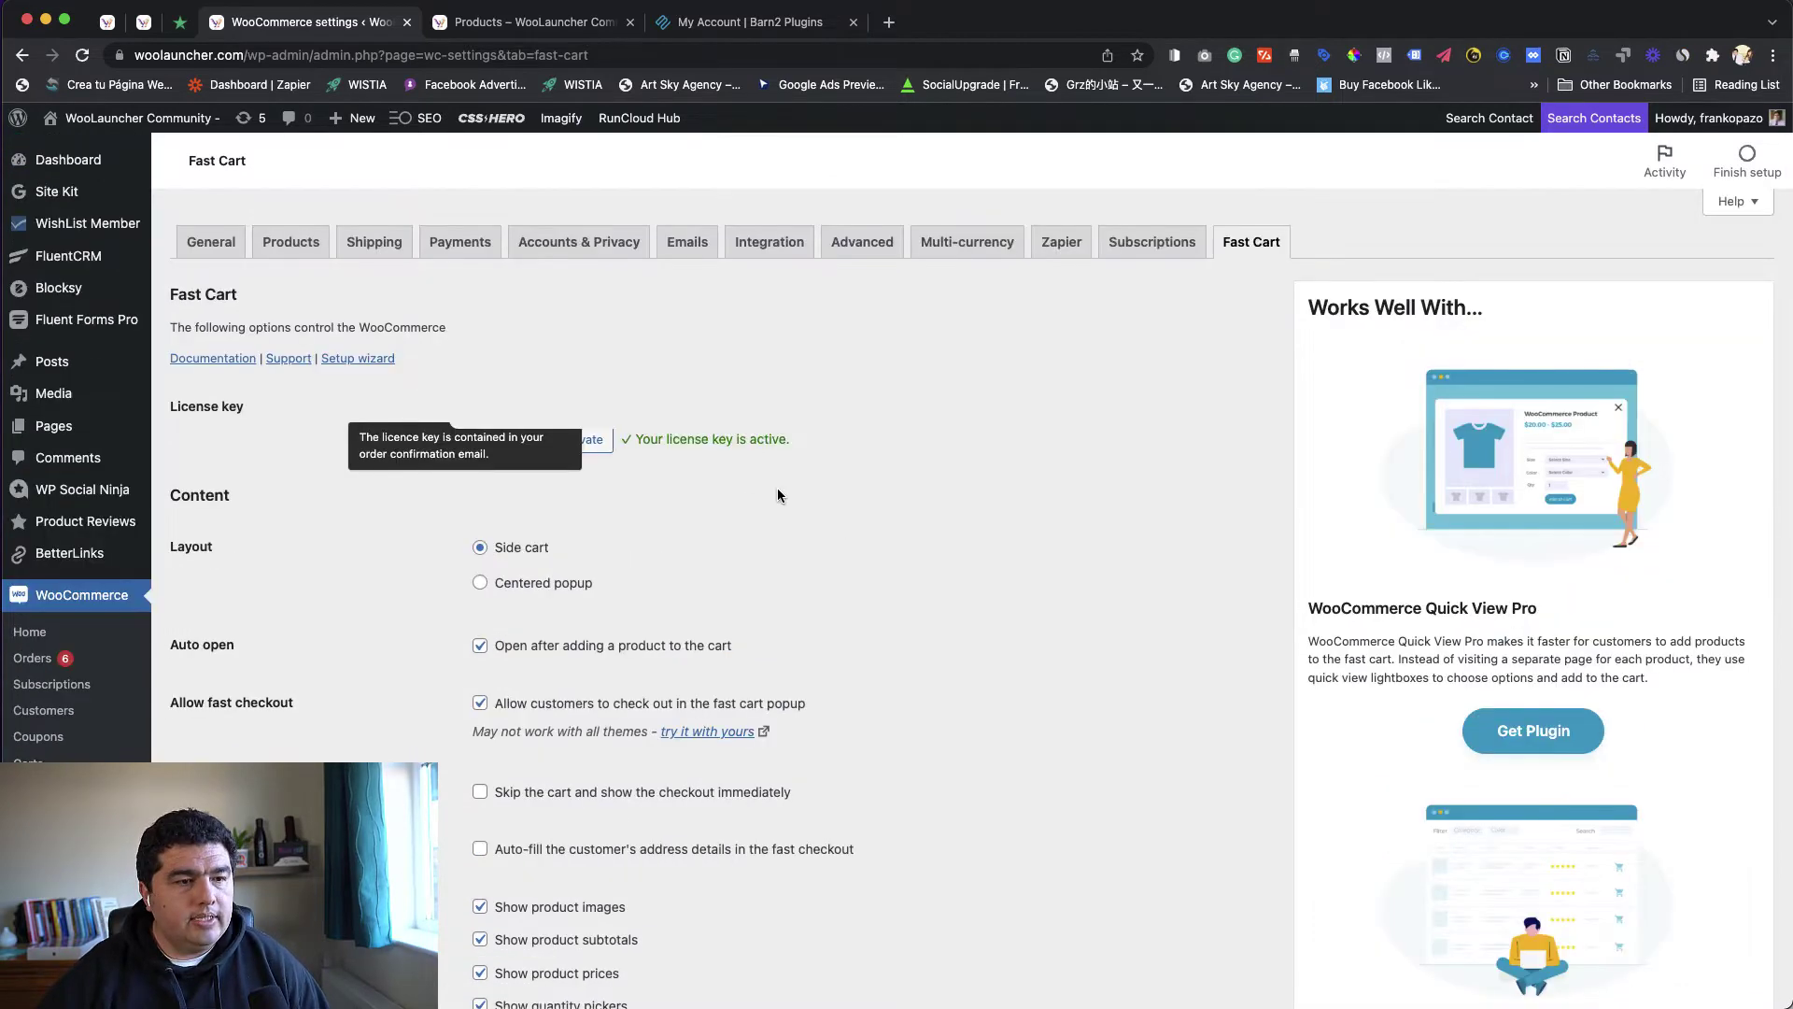
pyautogui.scroll(-1, 777, 488)
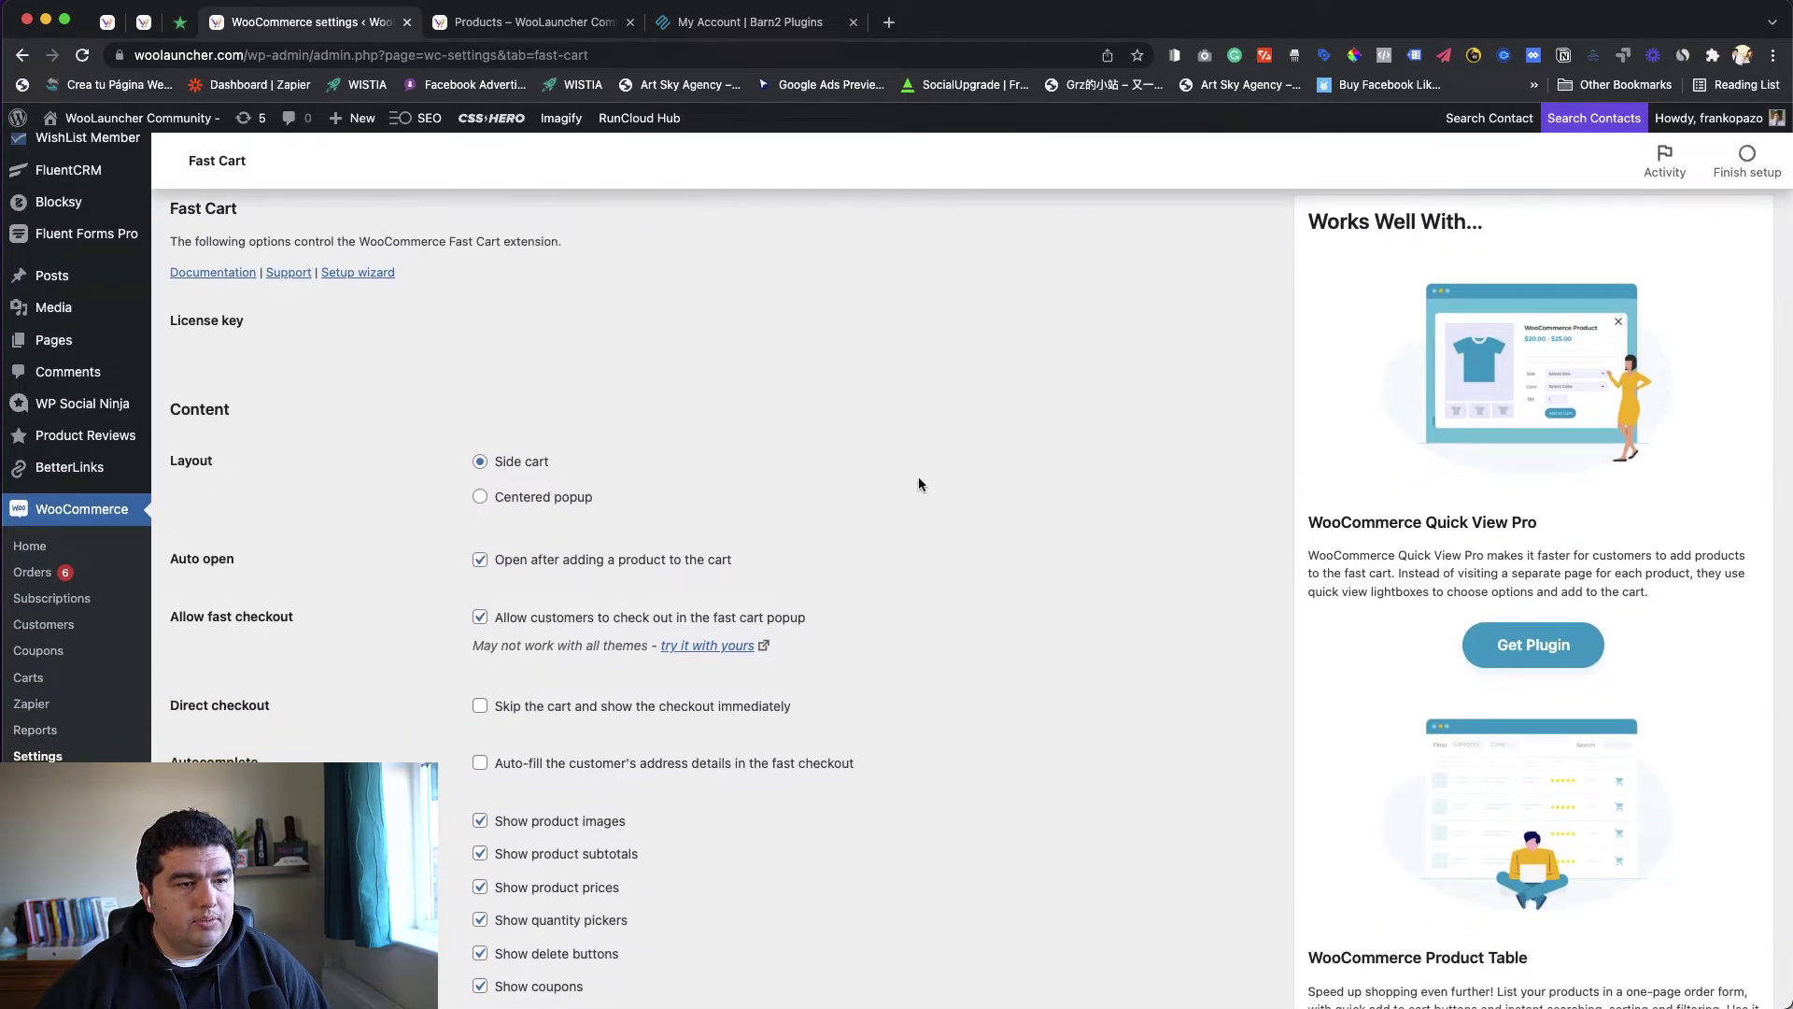
pyautogui.scroll(-1, 967, 504)
pyautogui.scroll(-1, 974, 509)
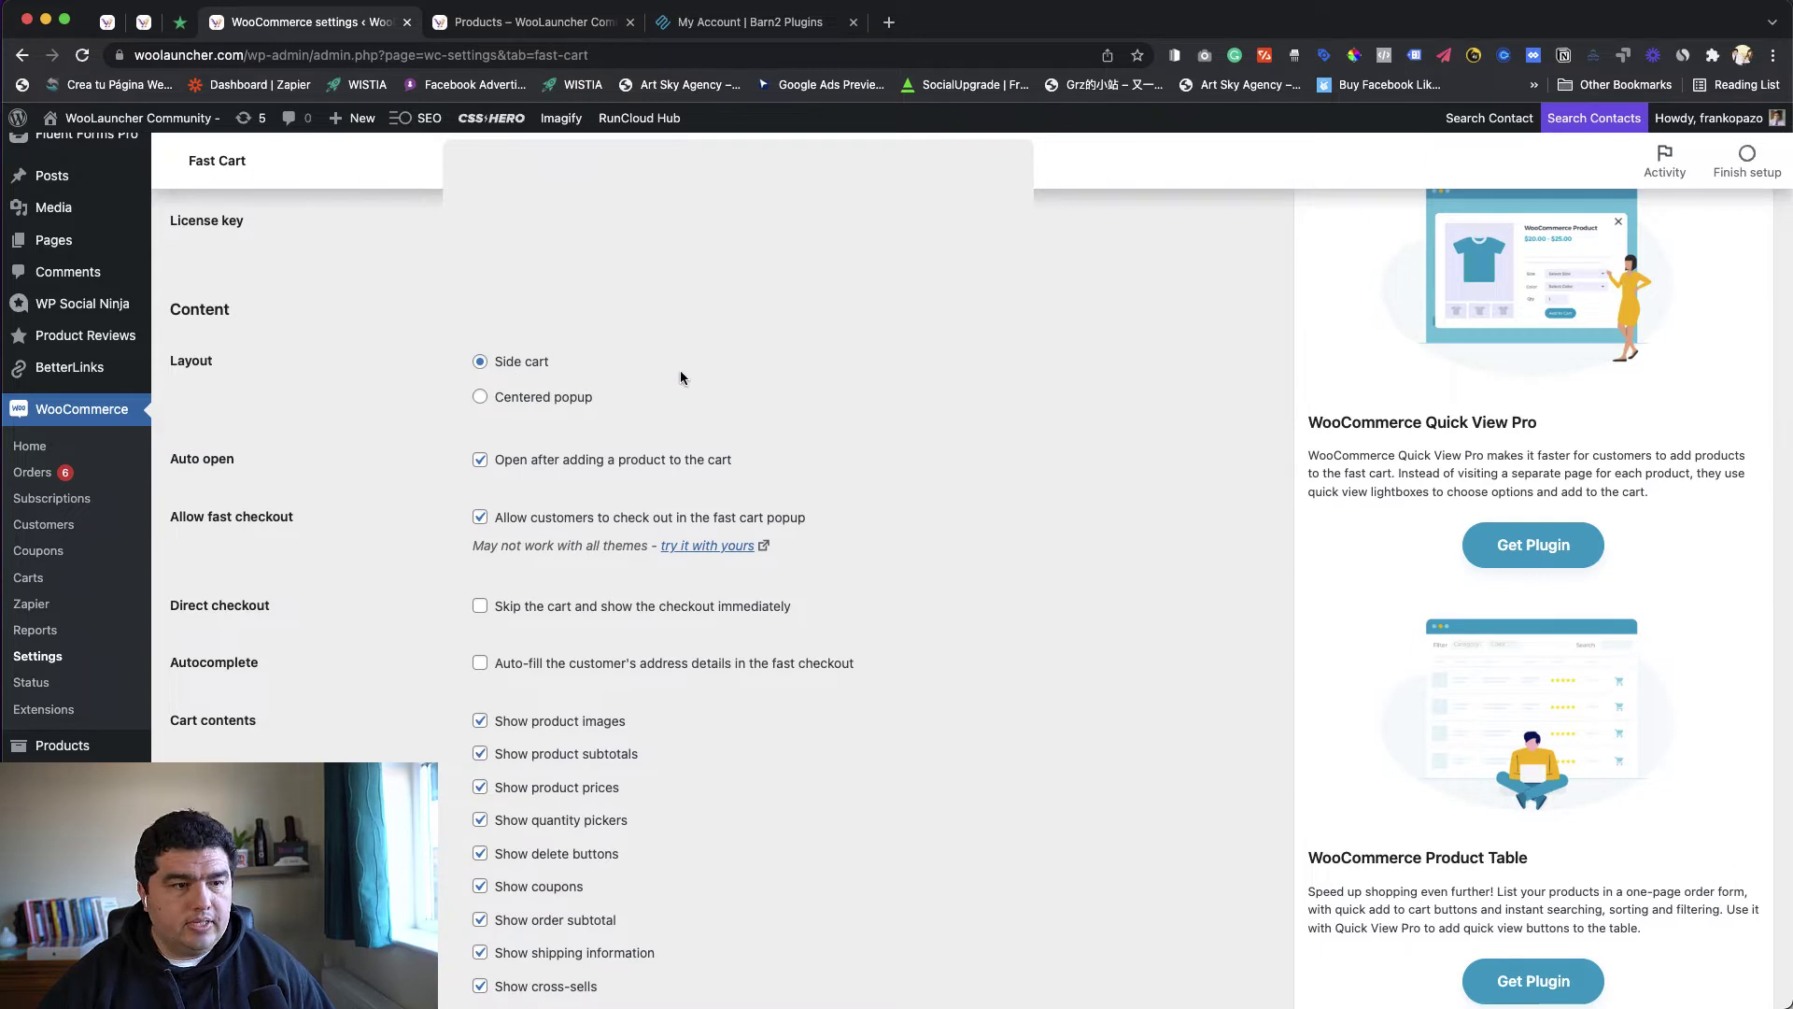
pyautogui.scroll(-1, 916, 445)
pyautogui.scroll(1, 918, 446)
pyautogui.scroll(-1, 918, 446)
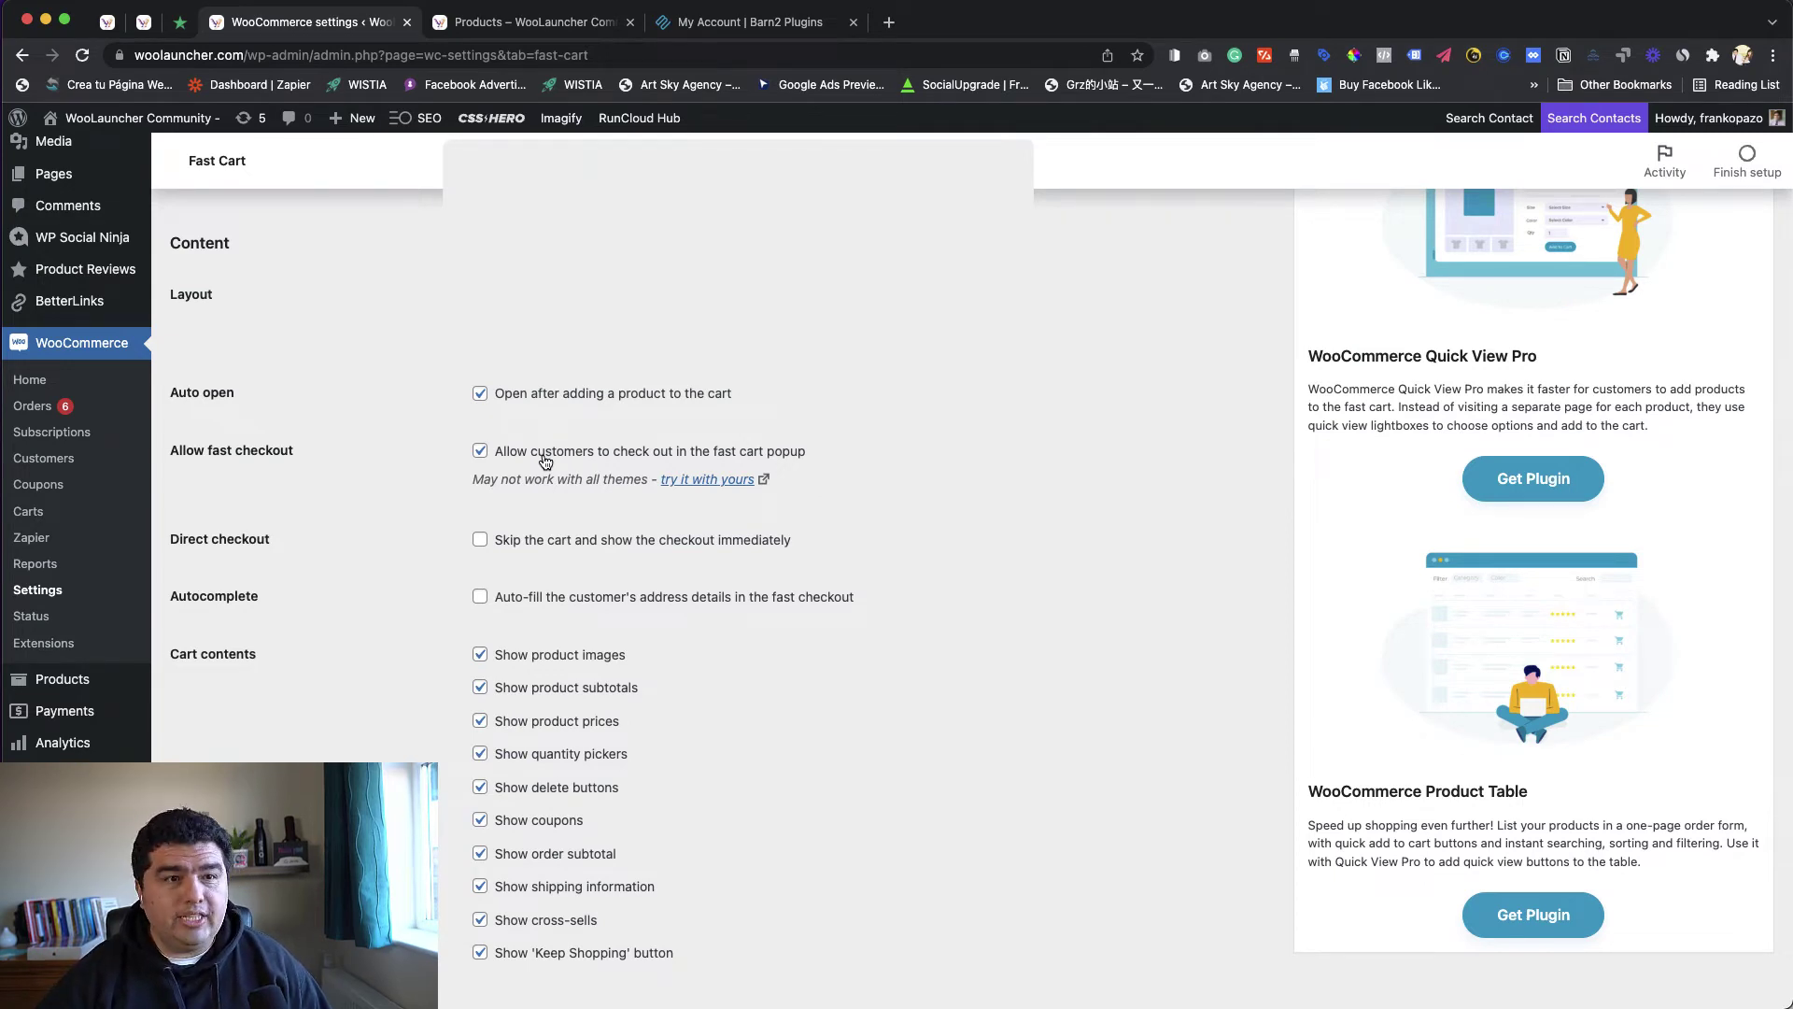
pyautogui.scroll(-1, 586, 495)
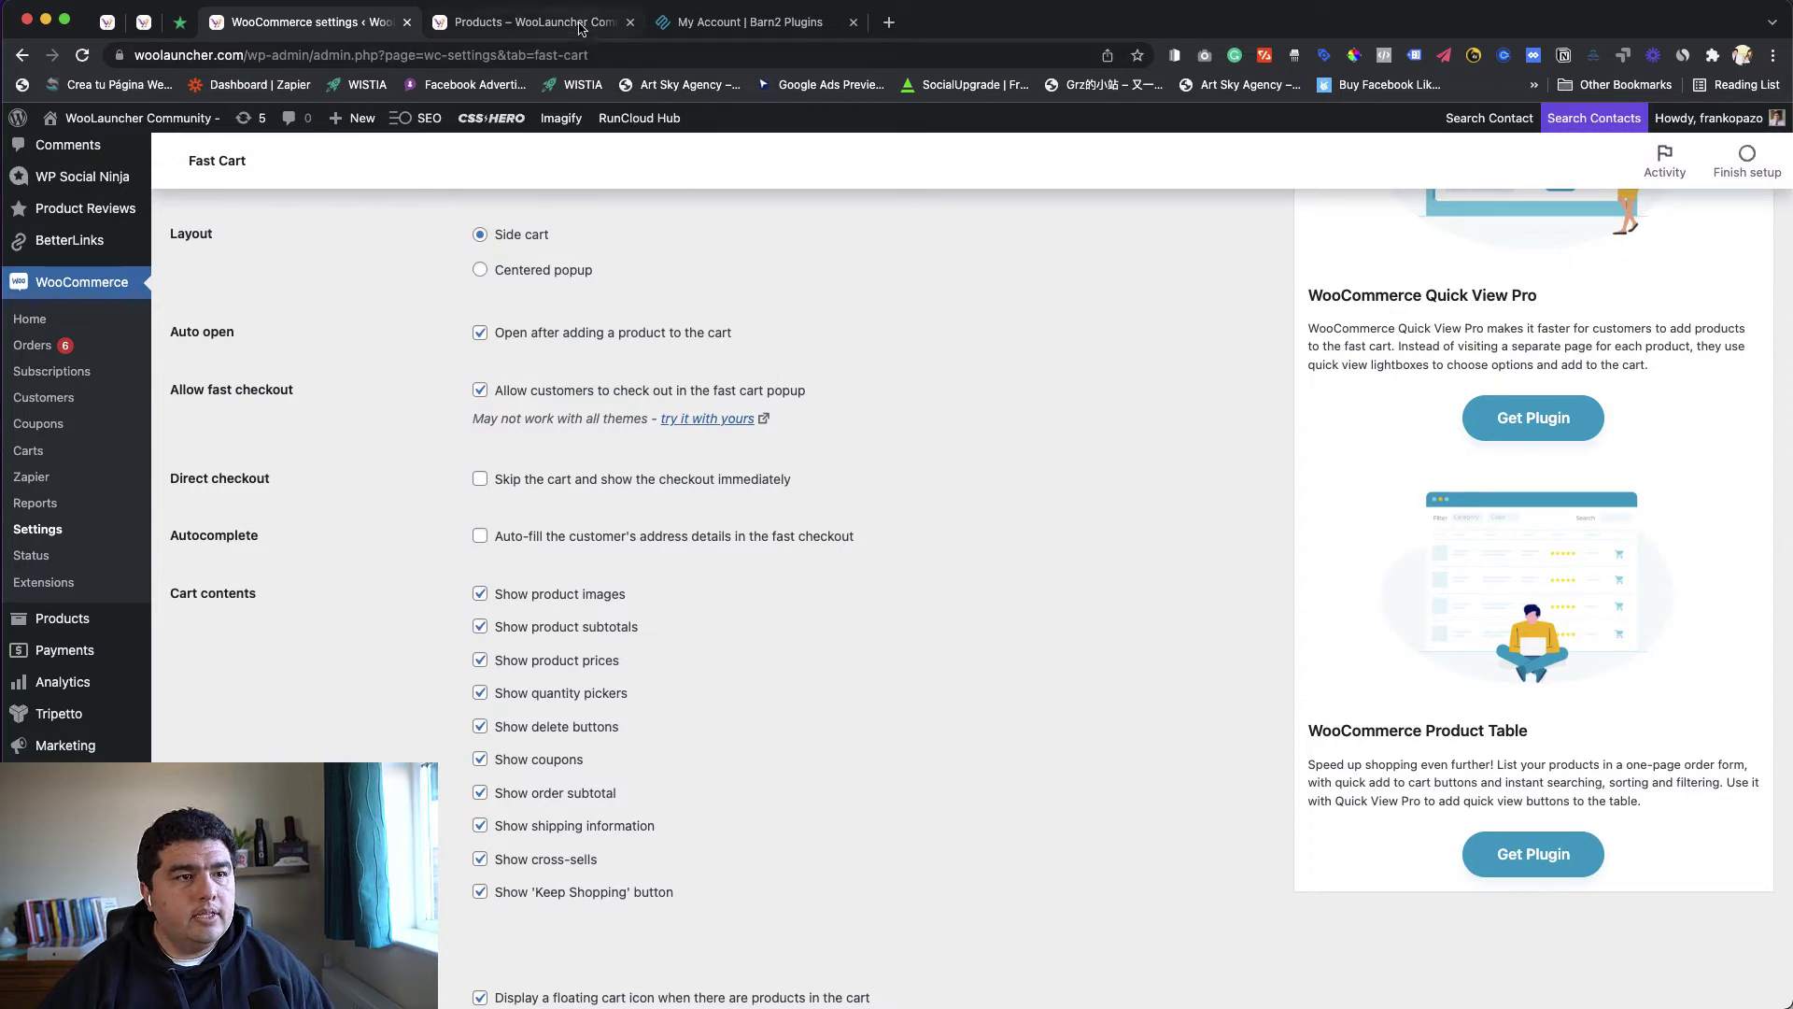
# Step: Reload the shop and, with the mouse pad in the side cart, dismiss the coupon suggestions
pyautogui.click(584, 34)
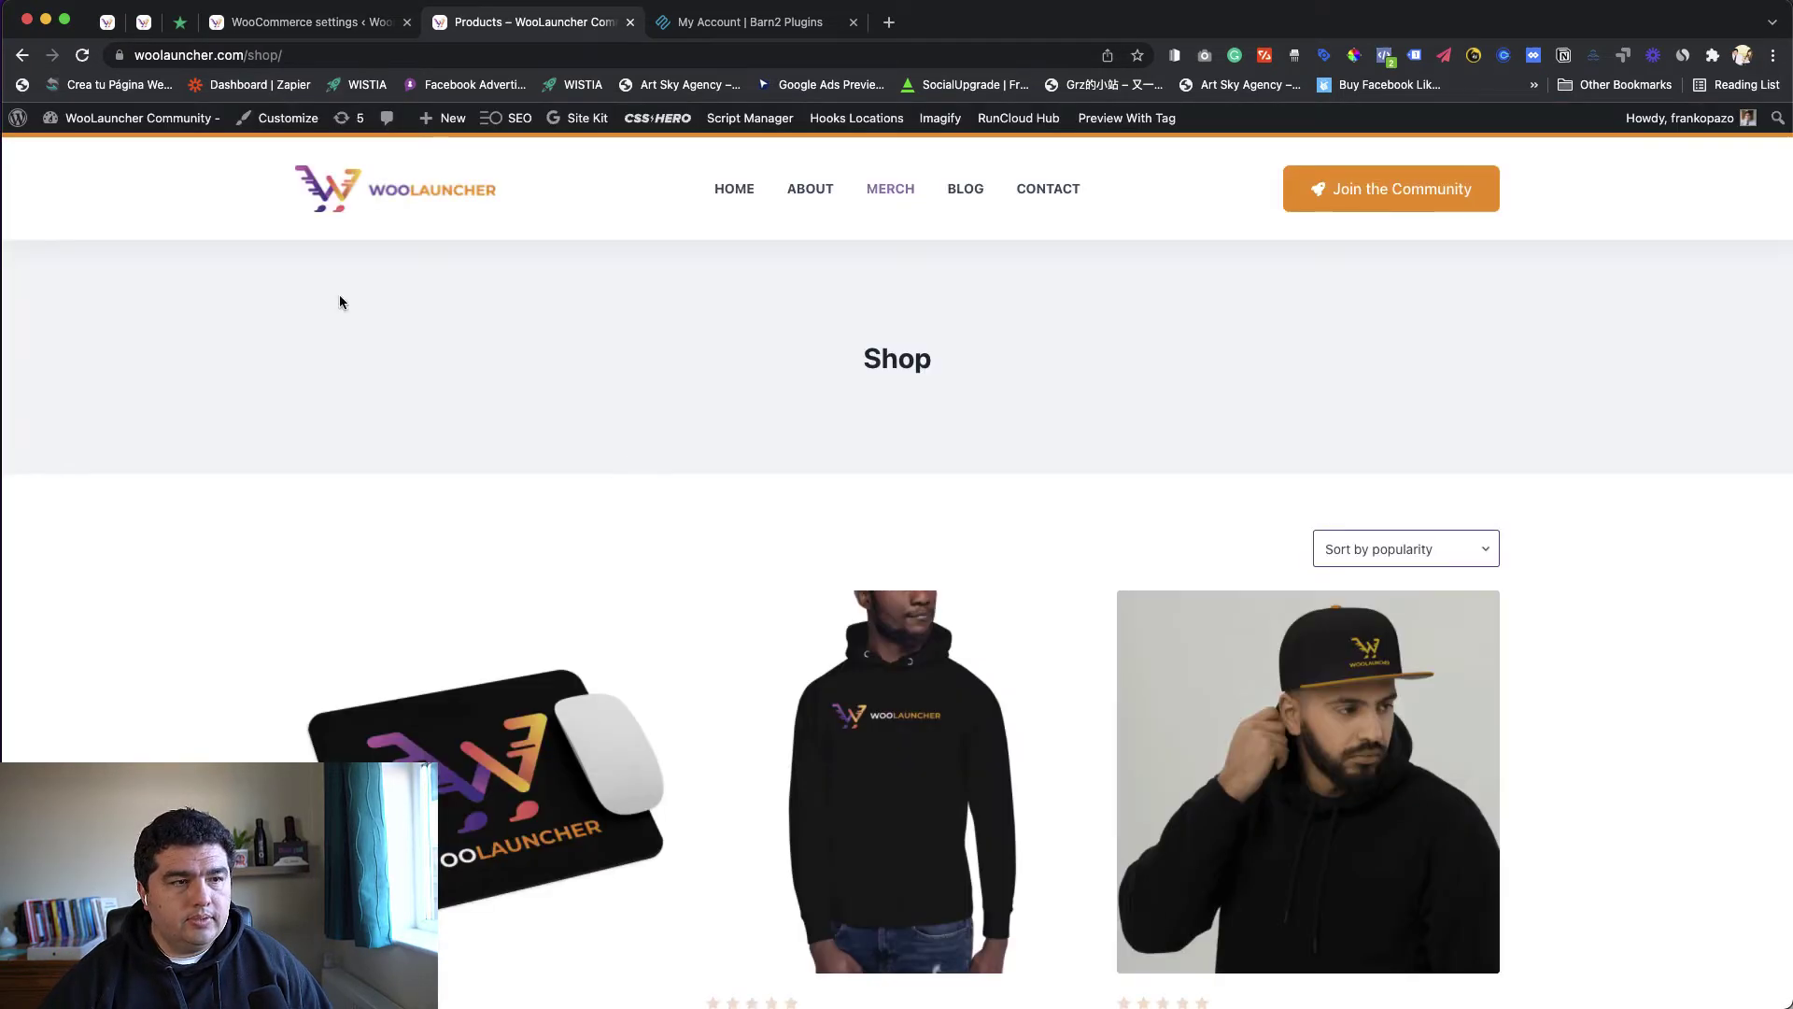
pyautogui.press('super+r')
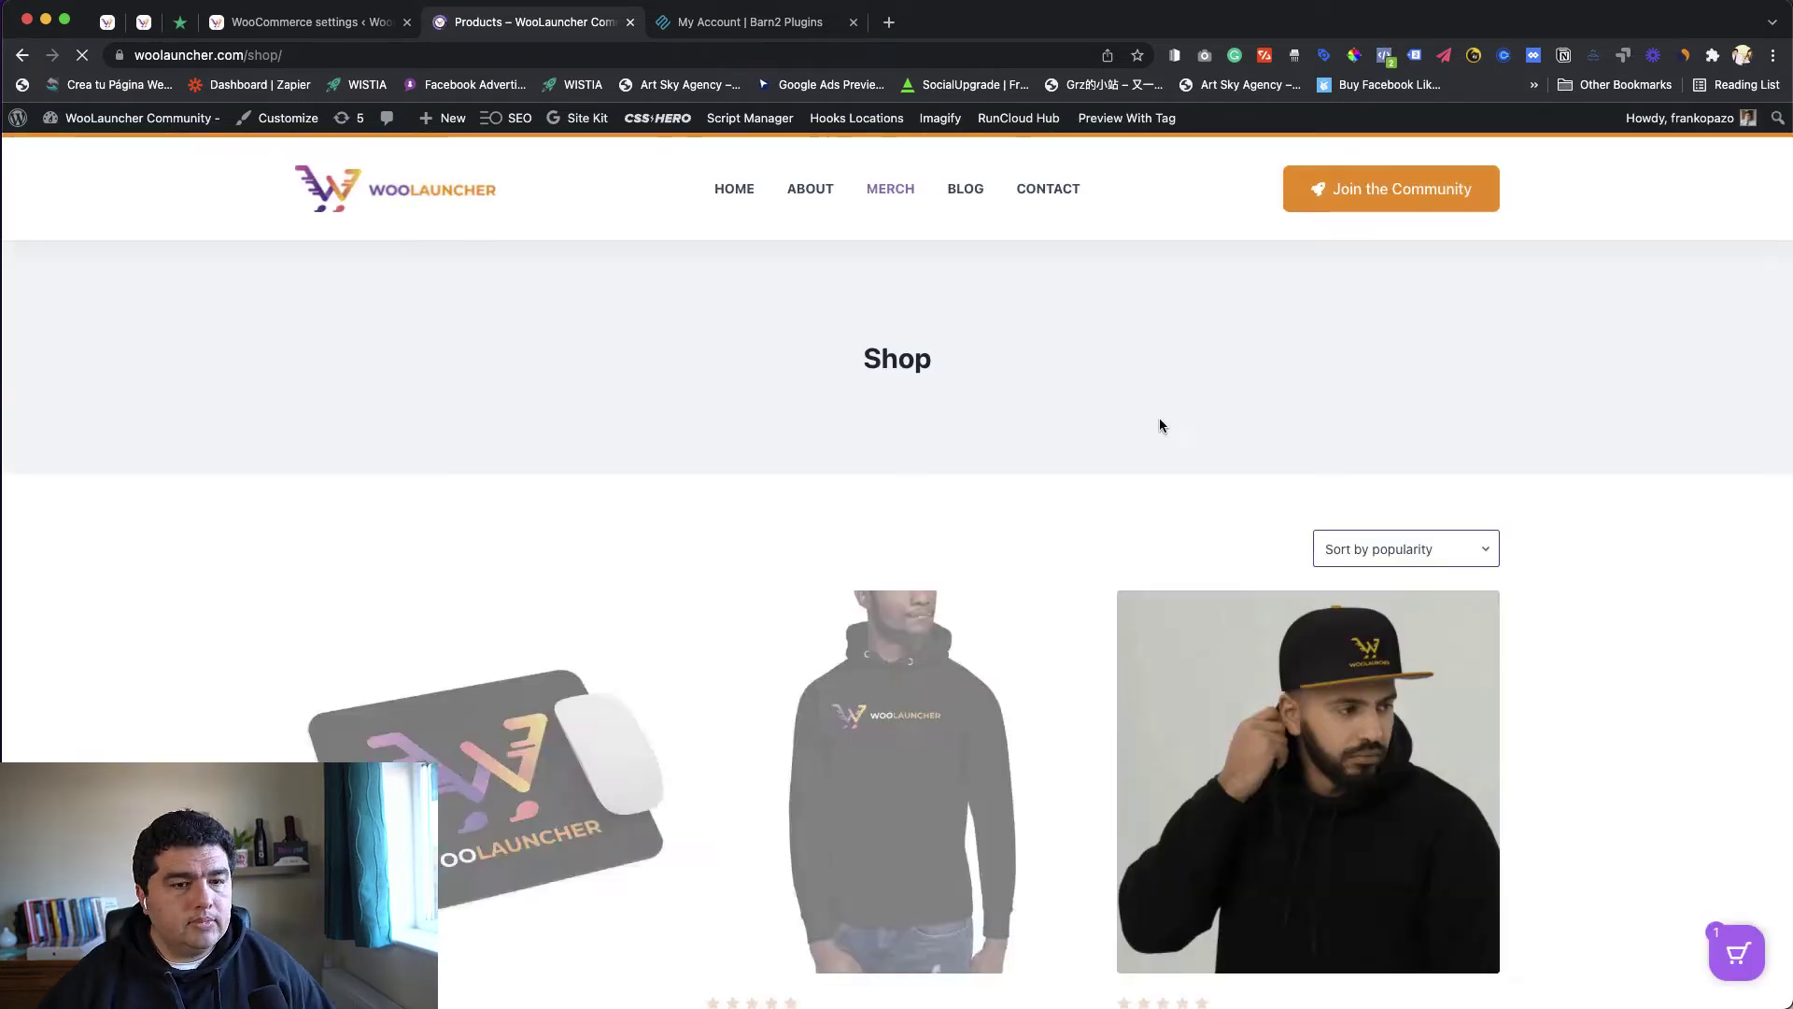
pyautogui.scroll(-3, 1161, 425)
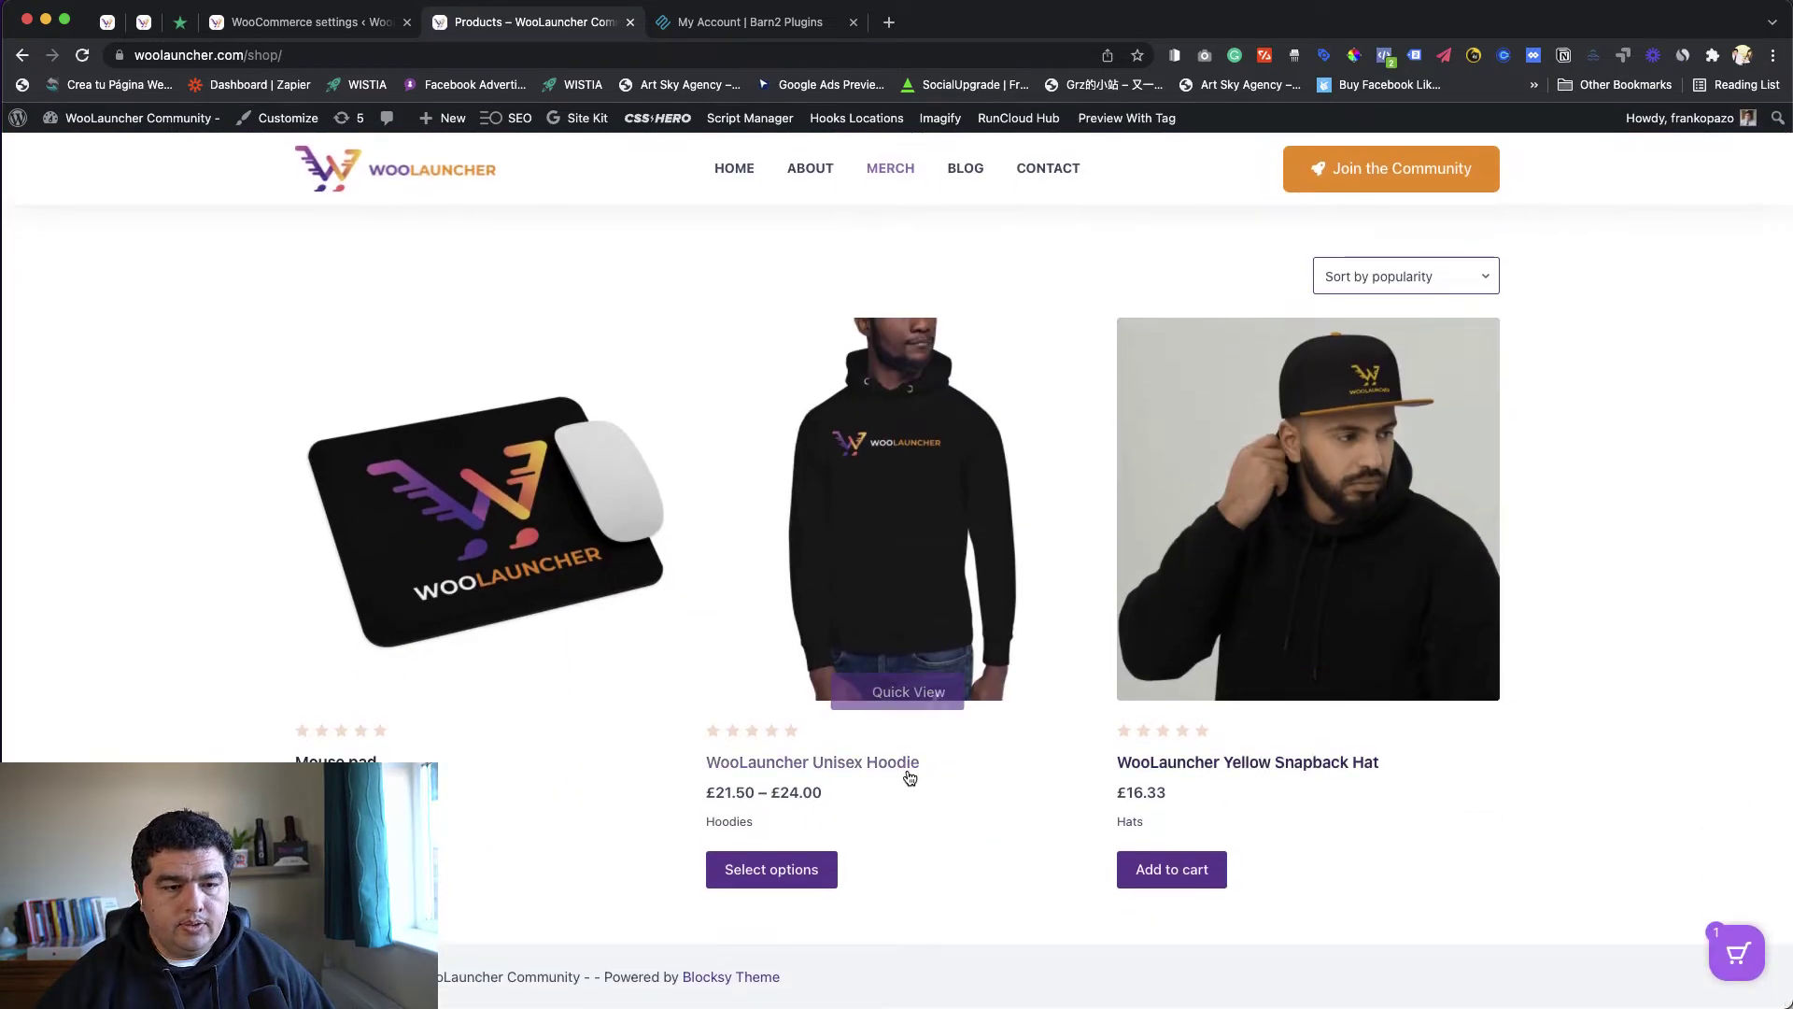
pyautogui.moveTo(500, 752)
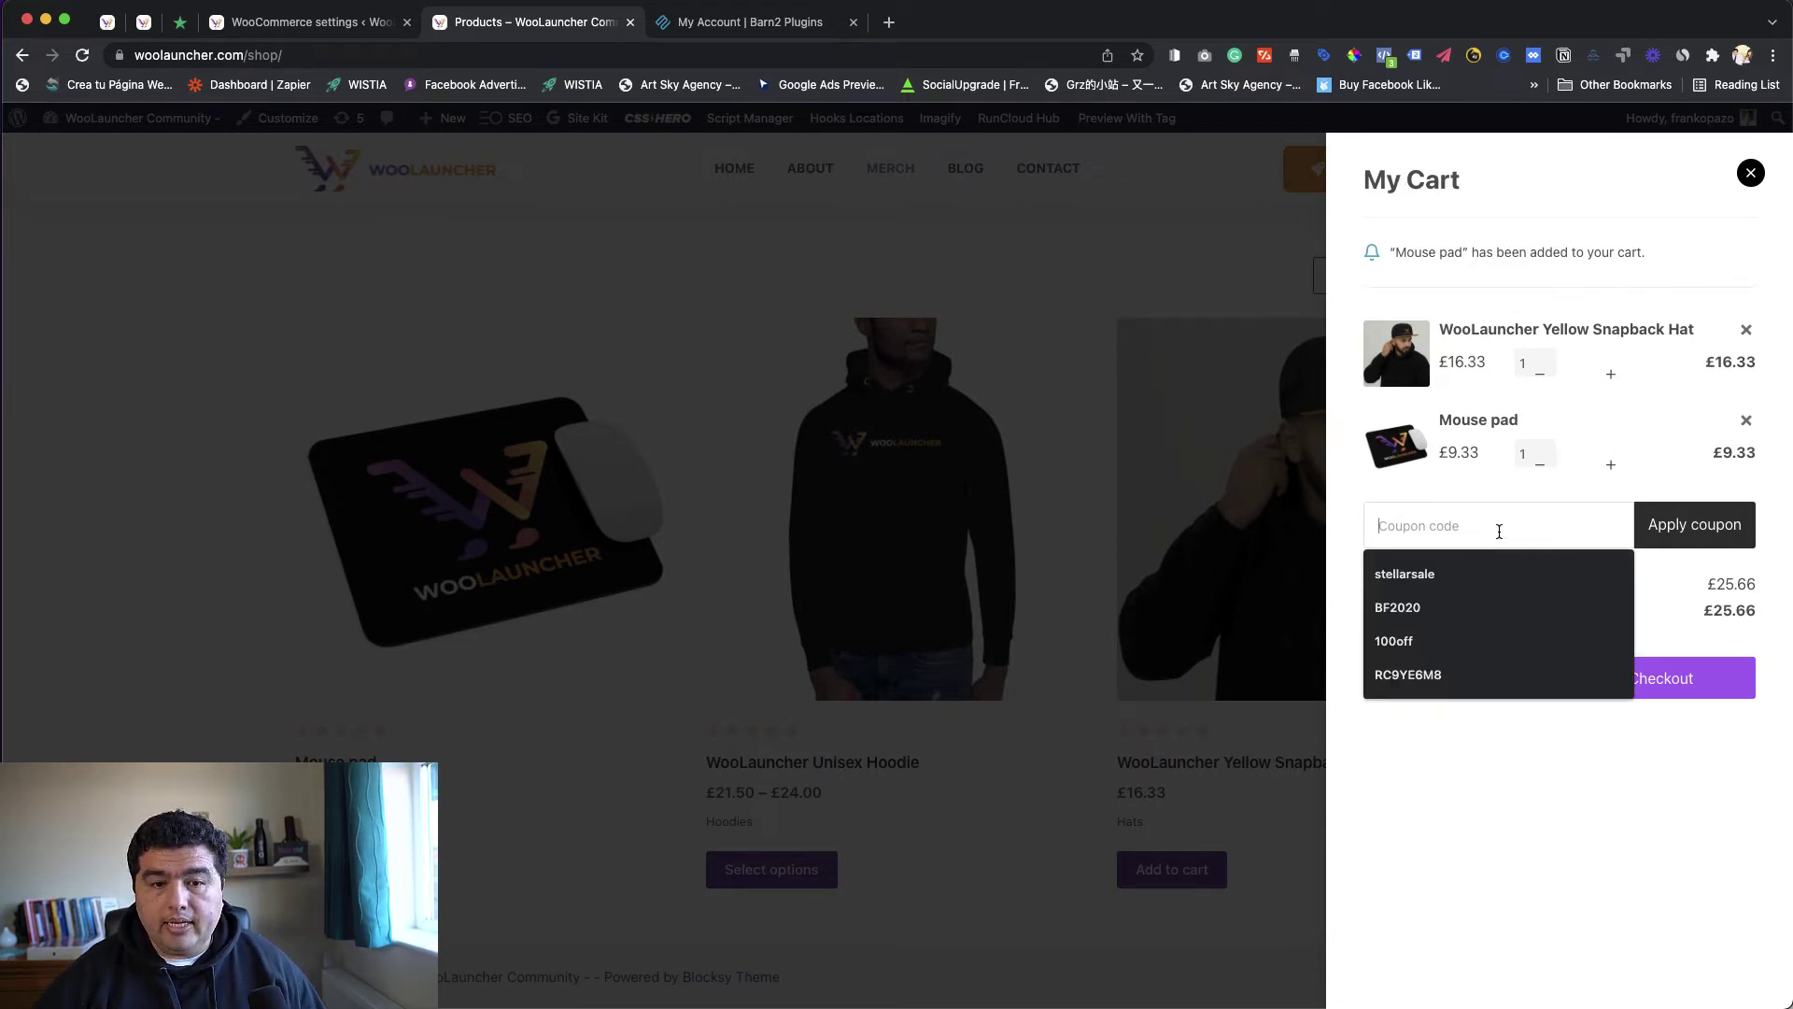
pyautogui.click(1621, 492)
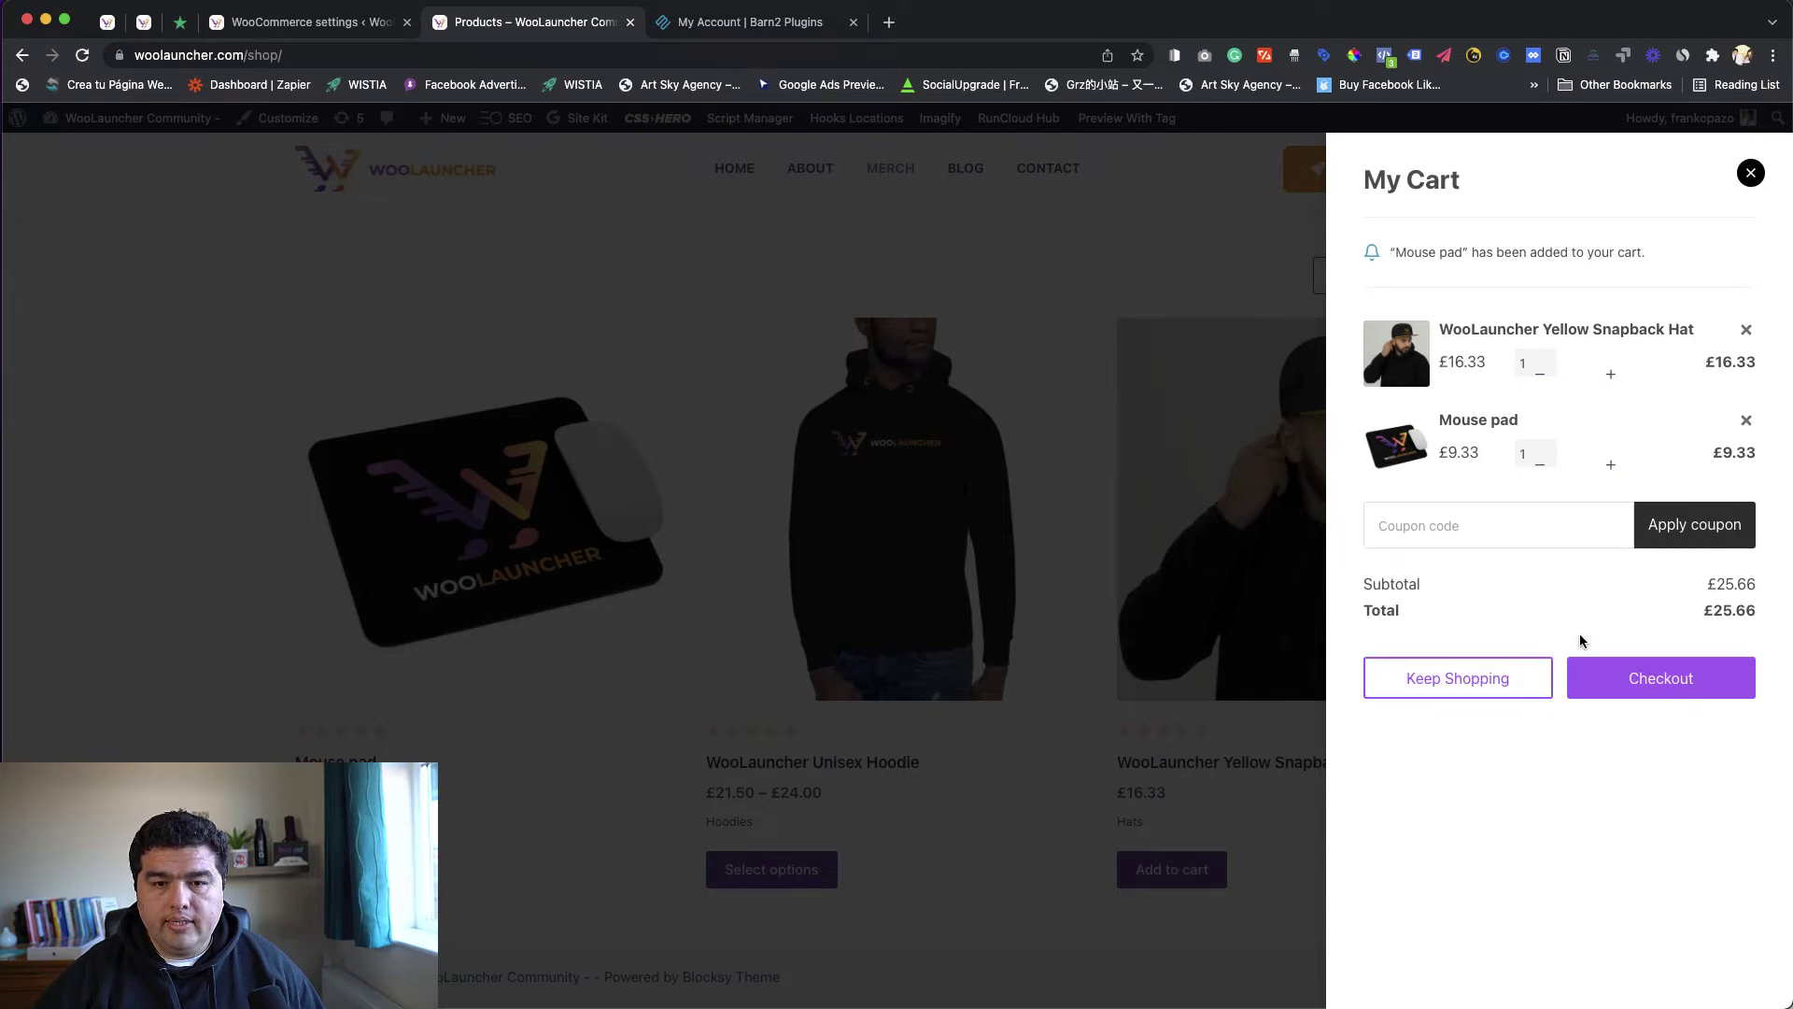
# Step: Check out from the side cart, review the £25.66 checkout drawer, then close it
pyautogui.click(1656, 686)
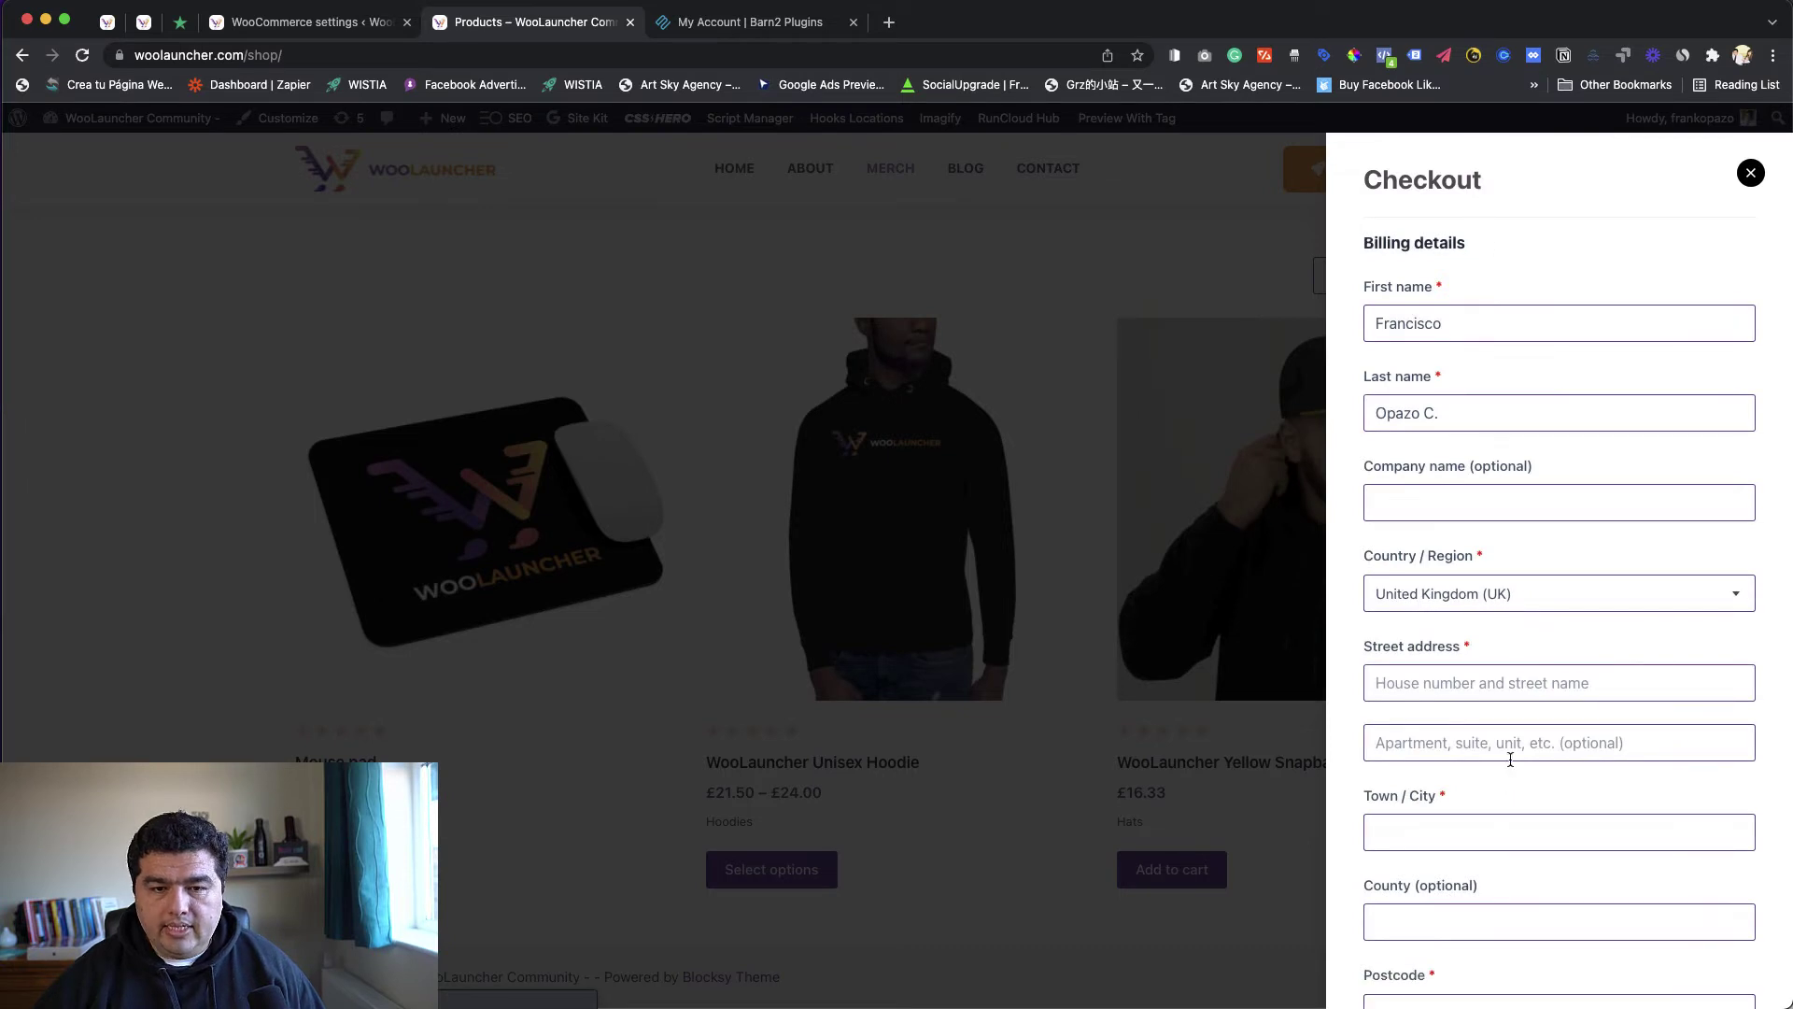
pyautogui.scroll(-8, 1506, 602)
pyautogui.scroll(-5, 1496, 607)
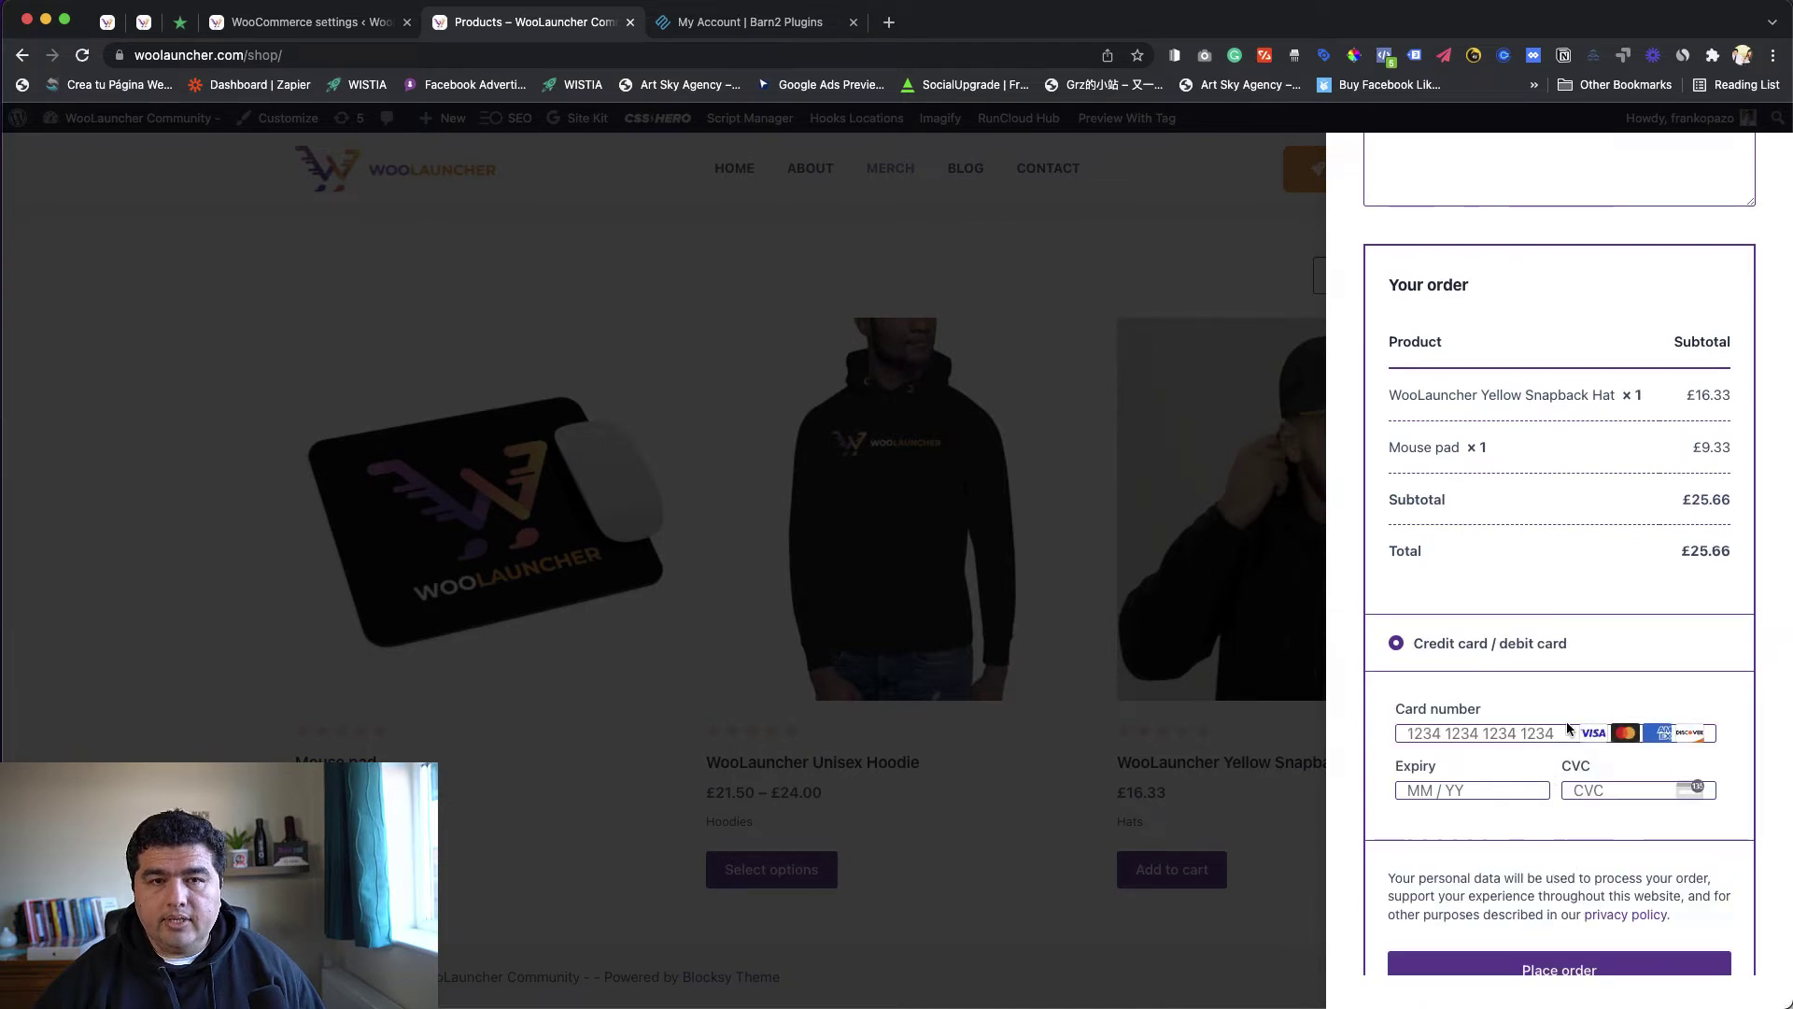
pyautogui.scroll(13, 1566, 729)
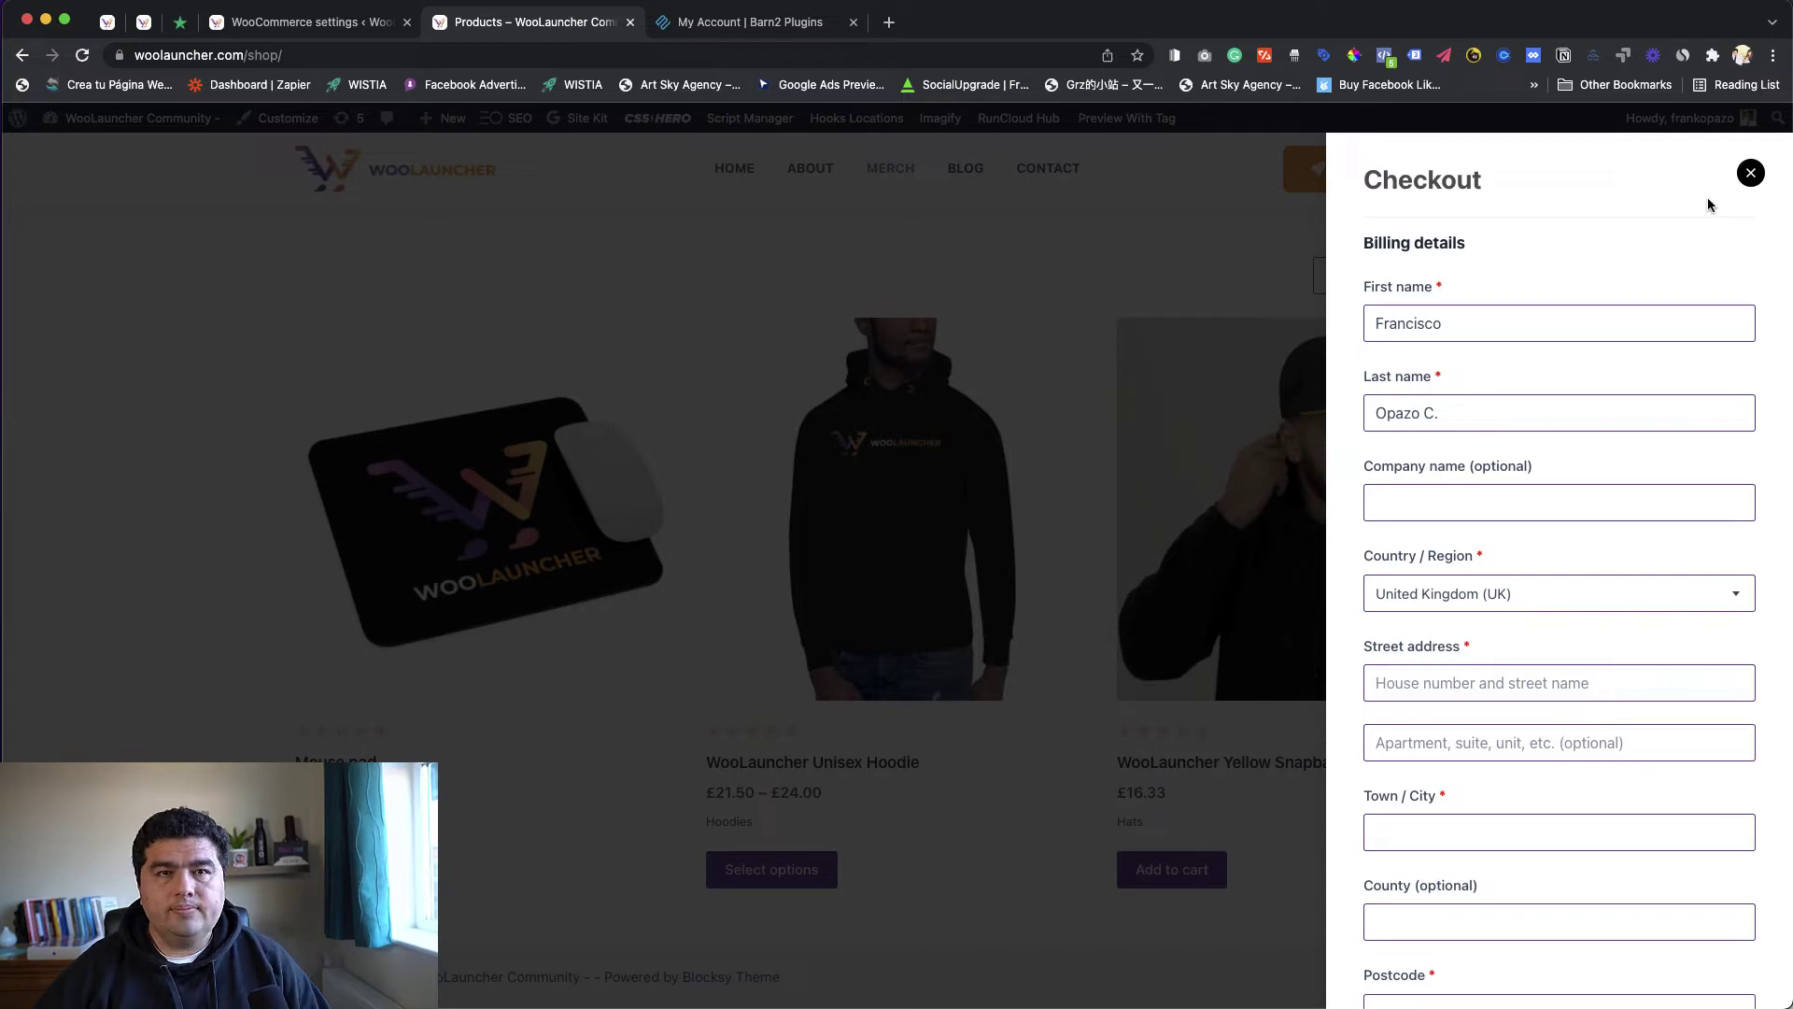
pyautogui.click(1751, 174)
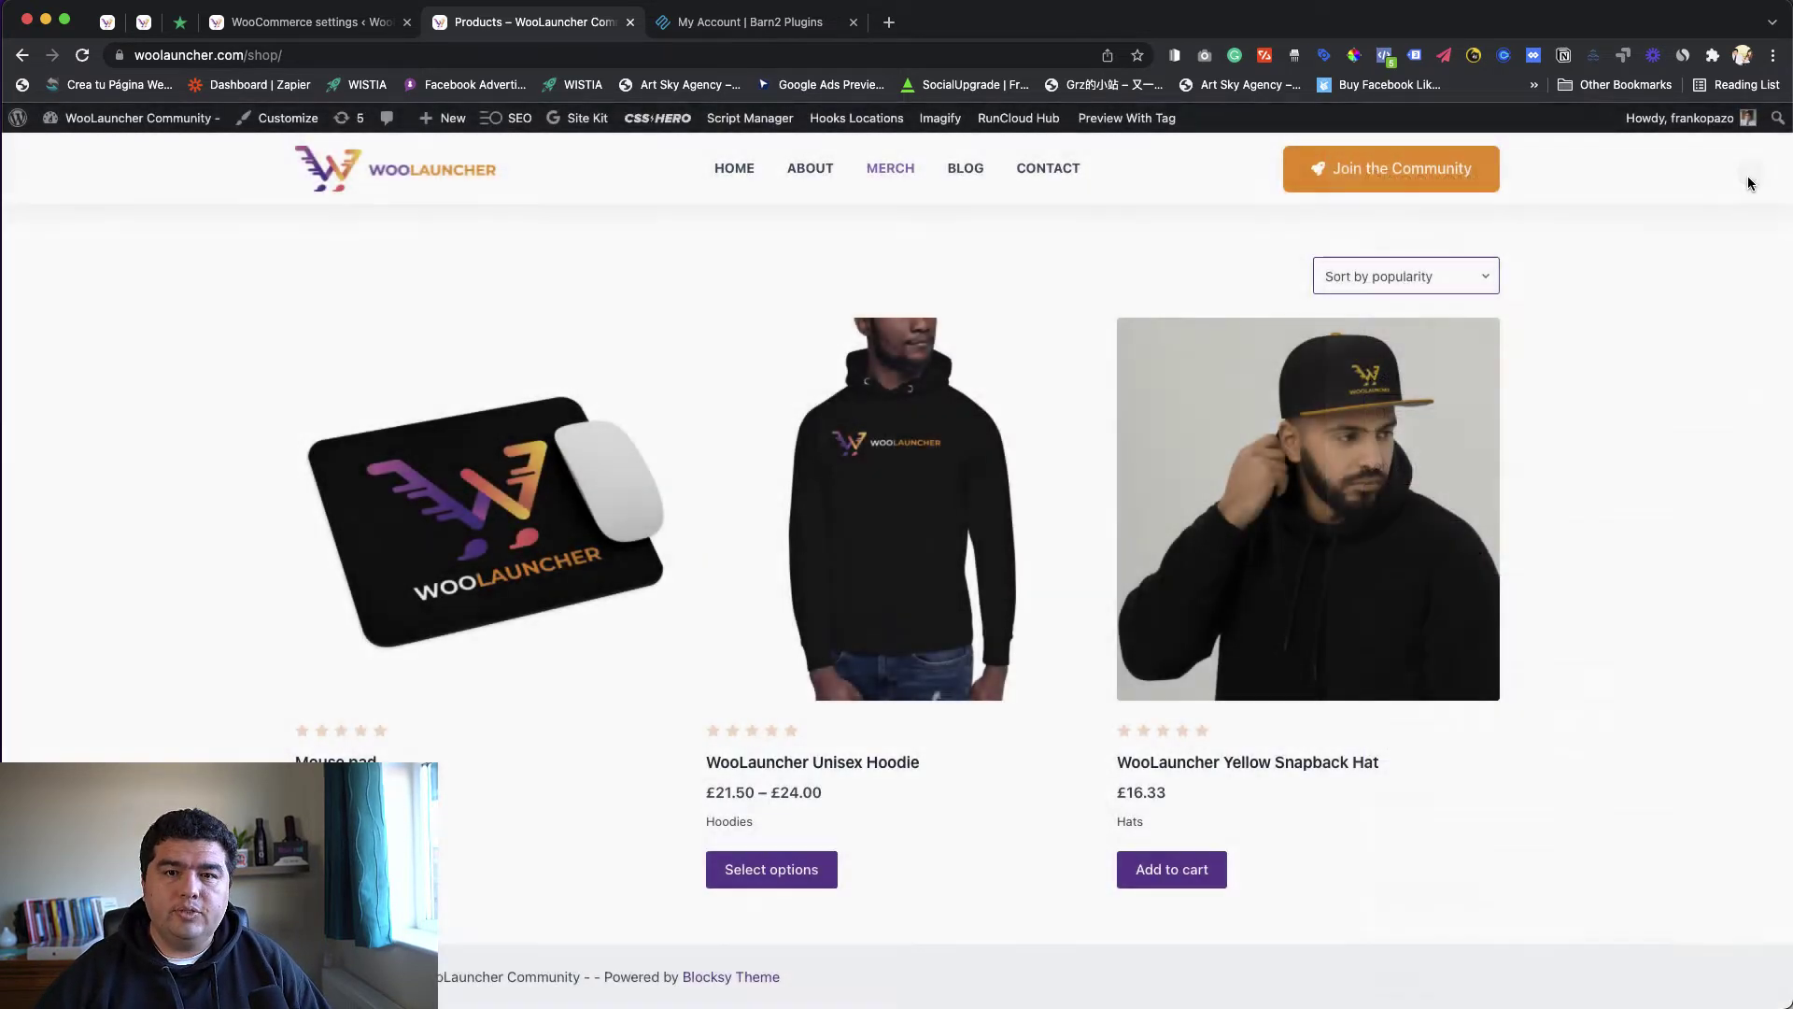
# Step: Tick 'Skip the cart and show the checkout immediately' in Fast Cart settings and save
pyautogui.click(298, 21)
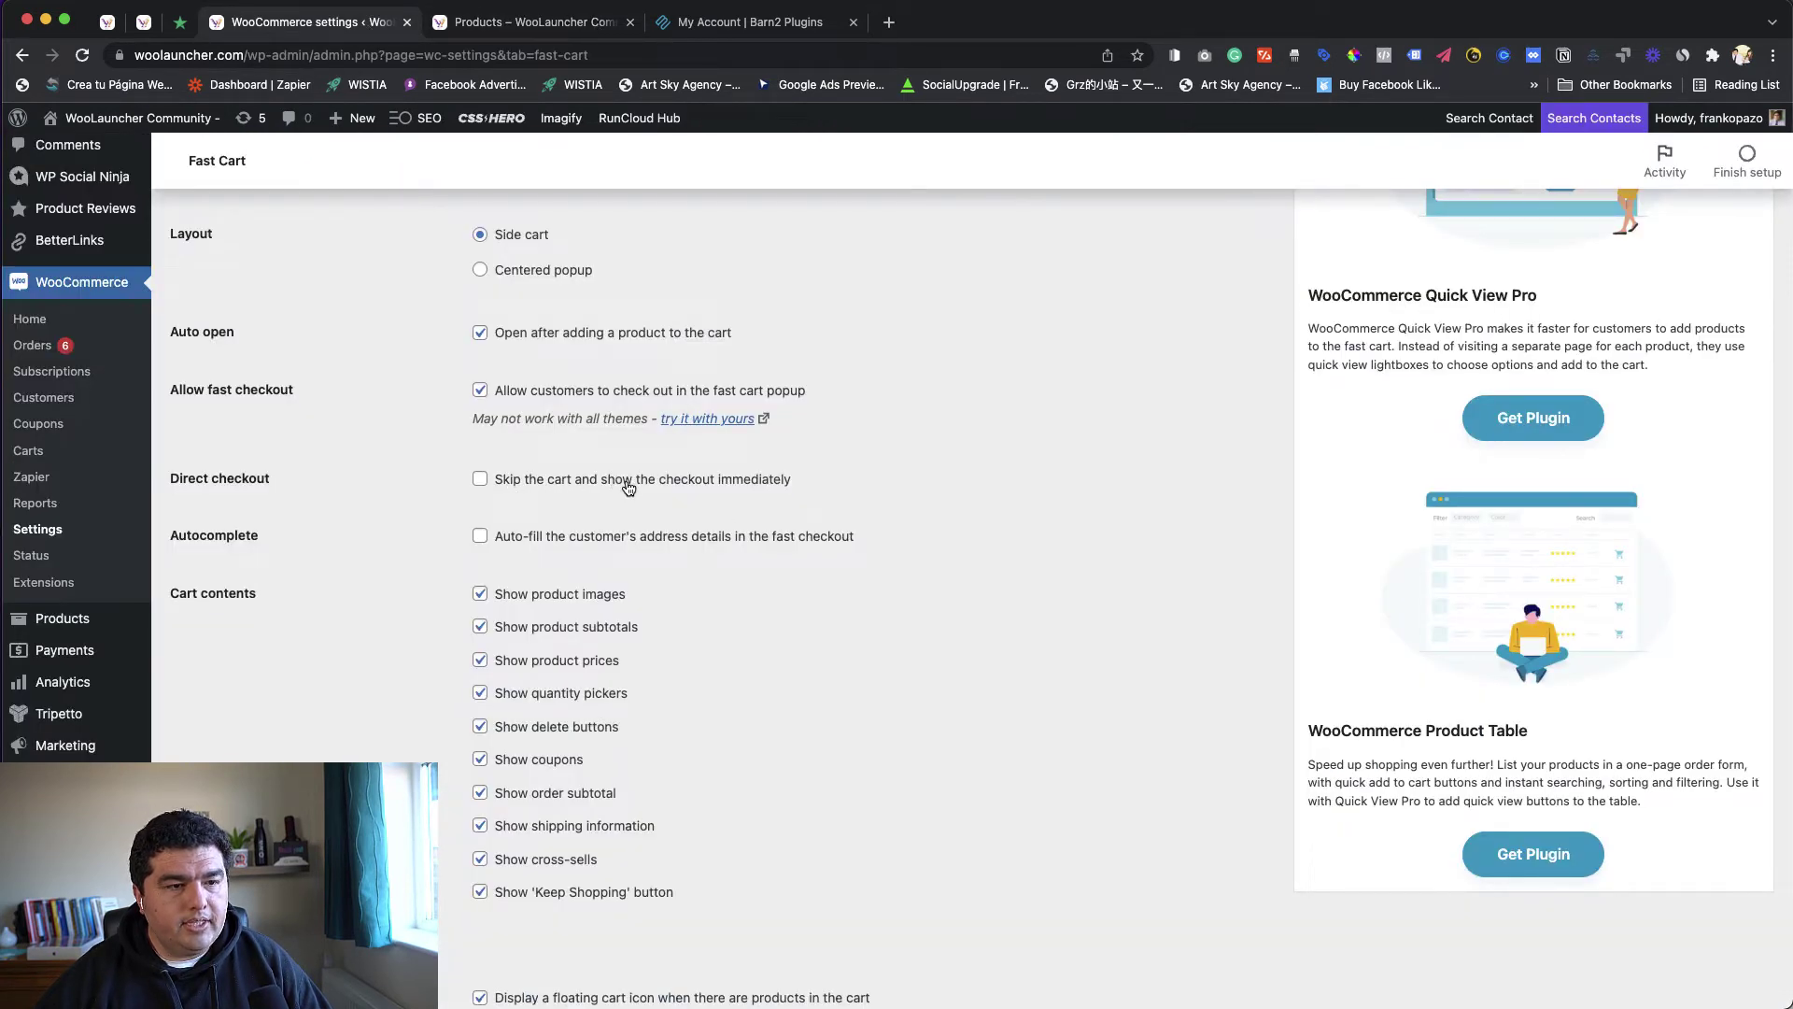
pyautogui.click(479, 480)
pyautogui.scroll(-10, 691, 644)
pyautogui.click(220, 869)
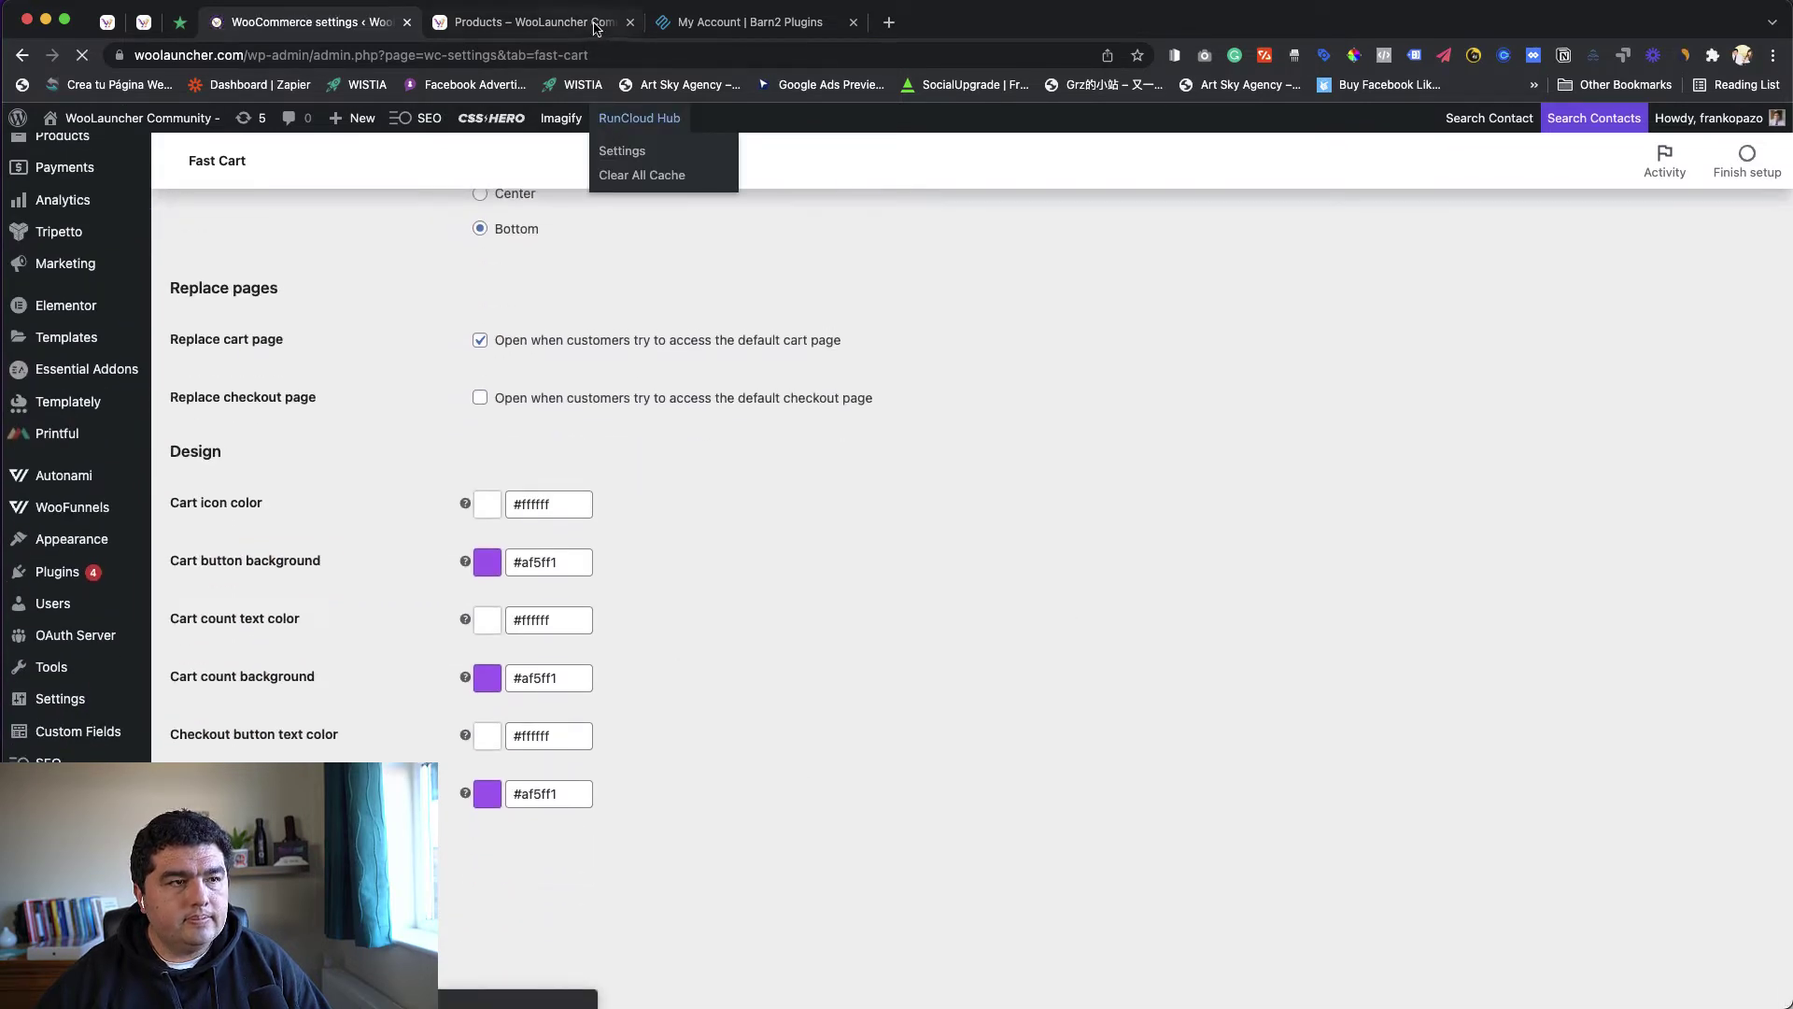
# Step: Reload the shop, add another Yellow Snapback Hat, review the £41.99 checkout drawer, then close it
pyautogui.click(595, 26)
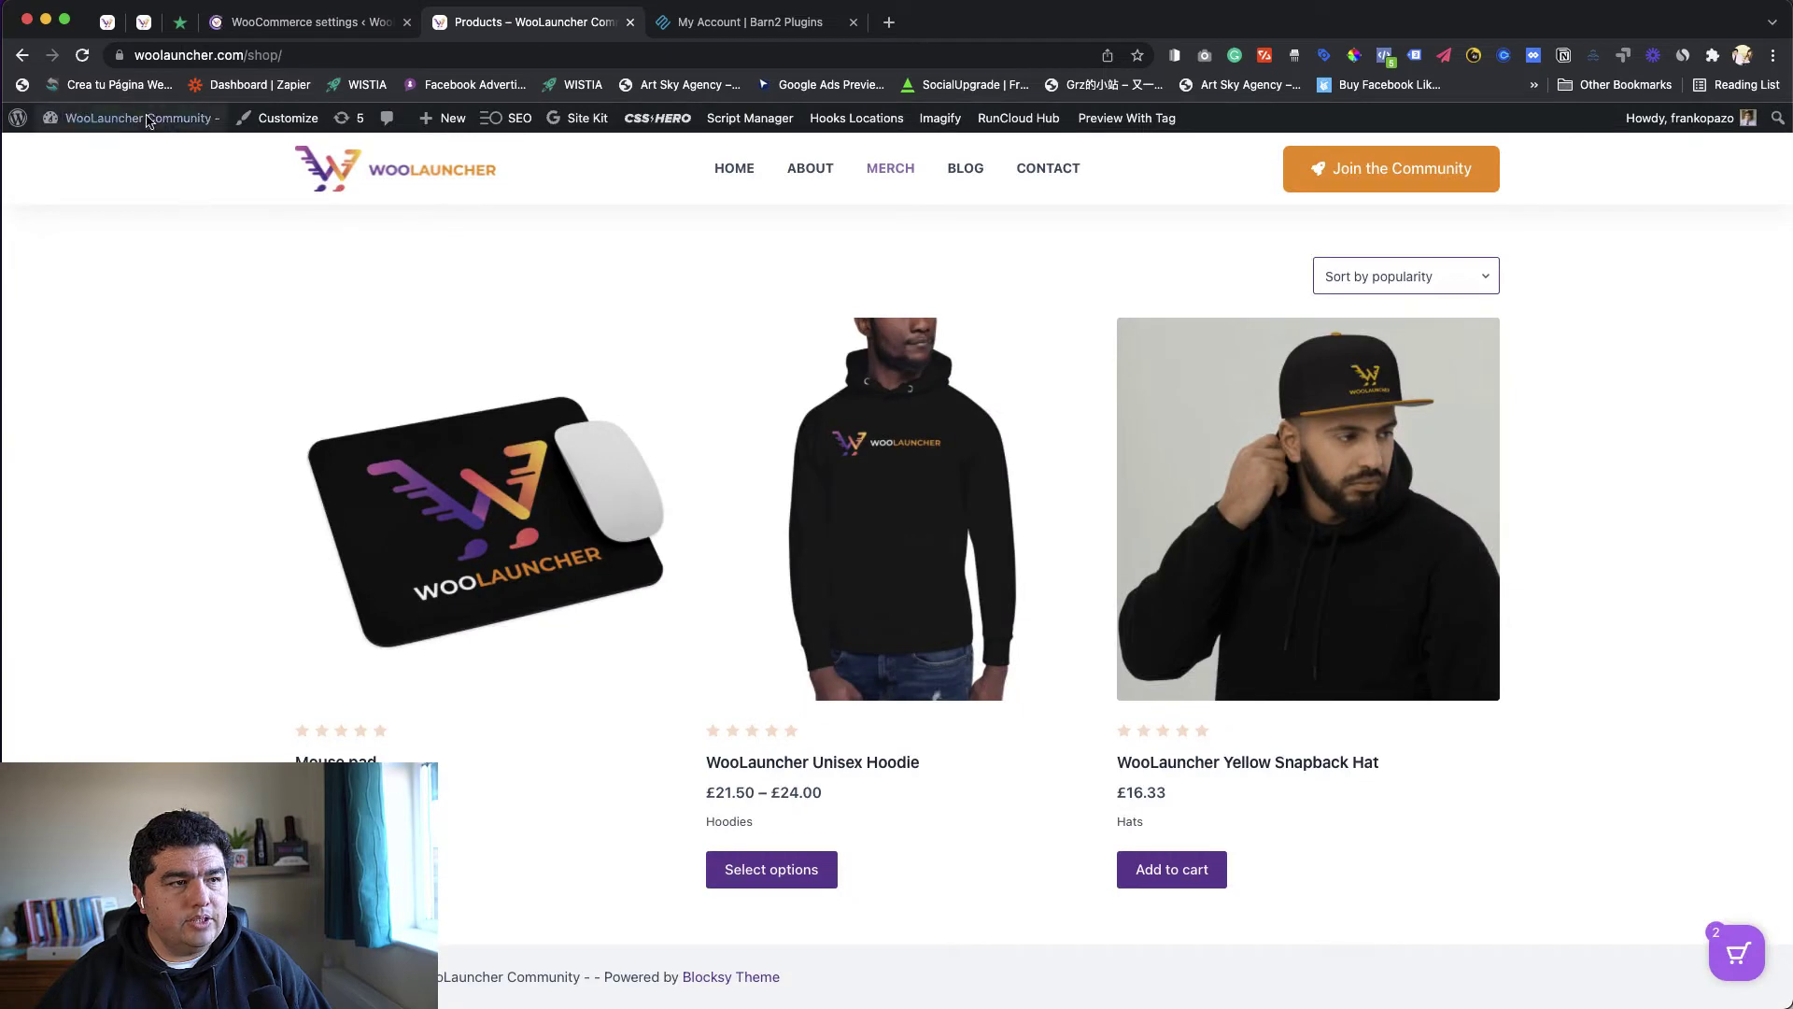
pyautogui.click(82, 58)
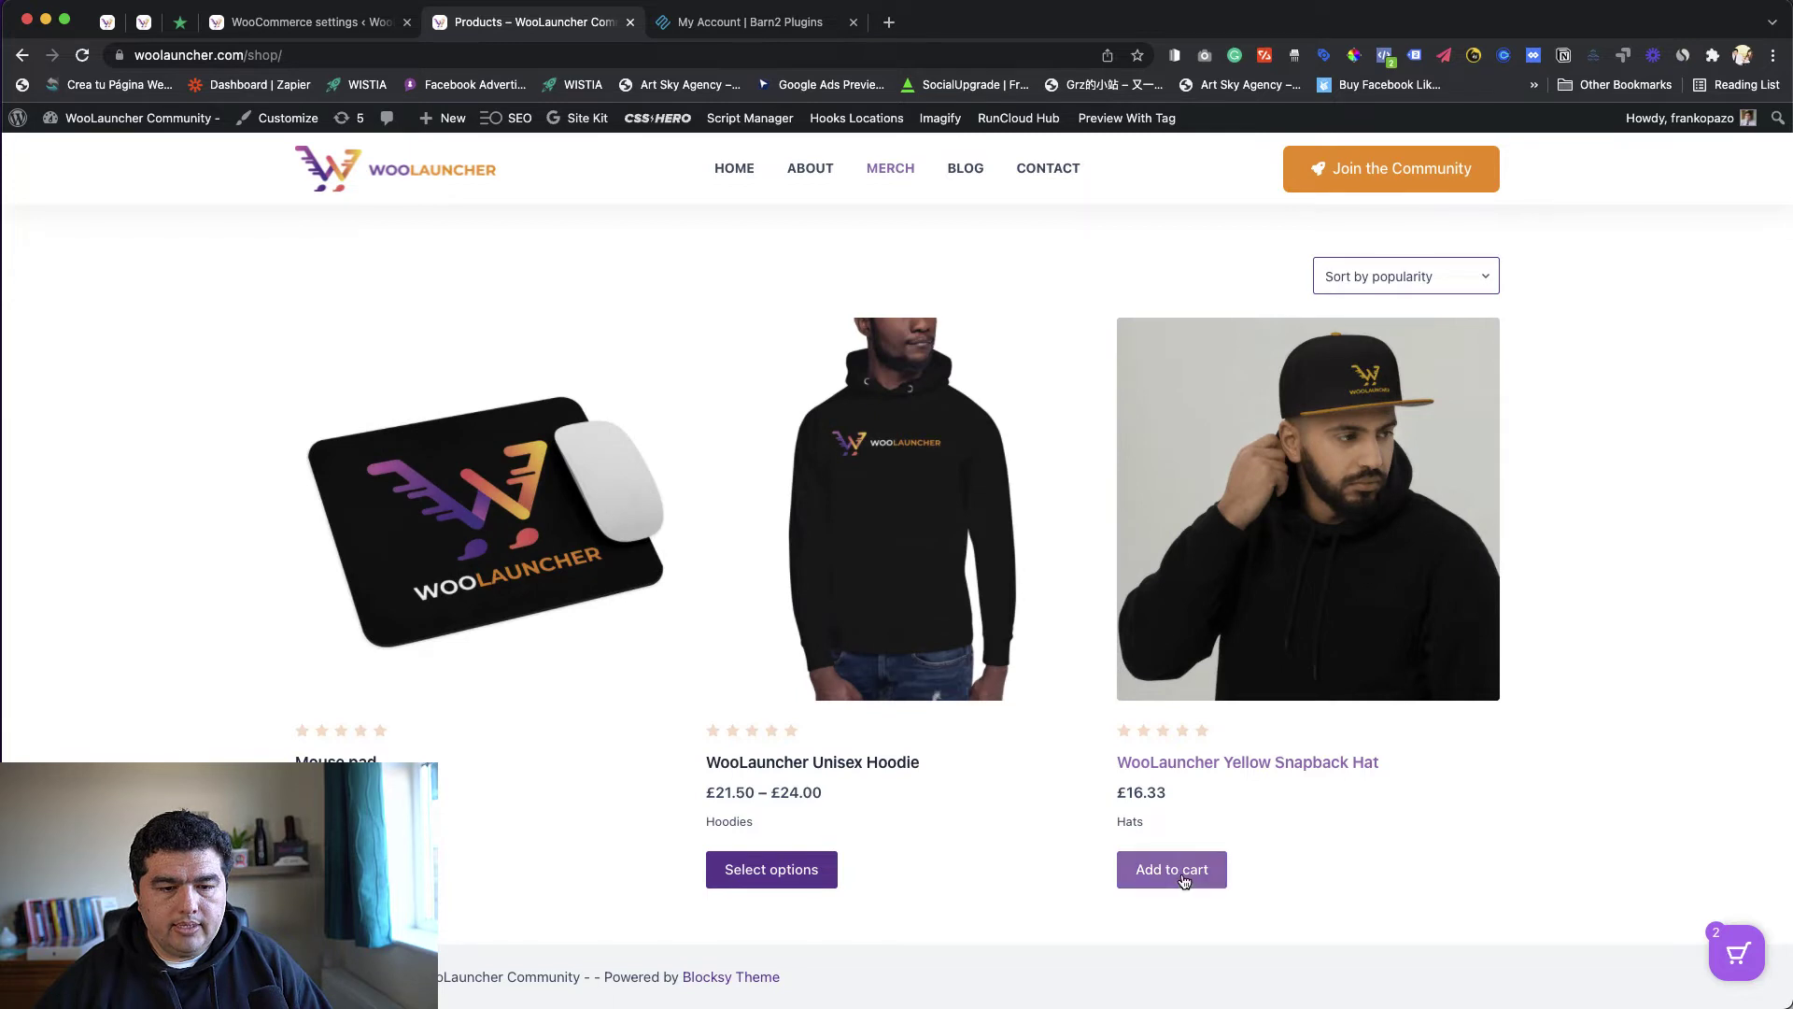
pyautogui.click(1184, 878)
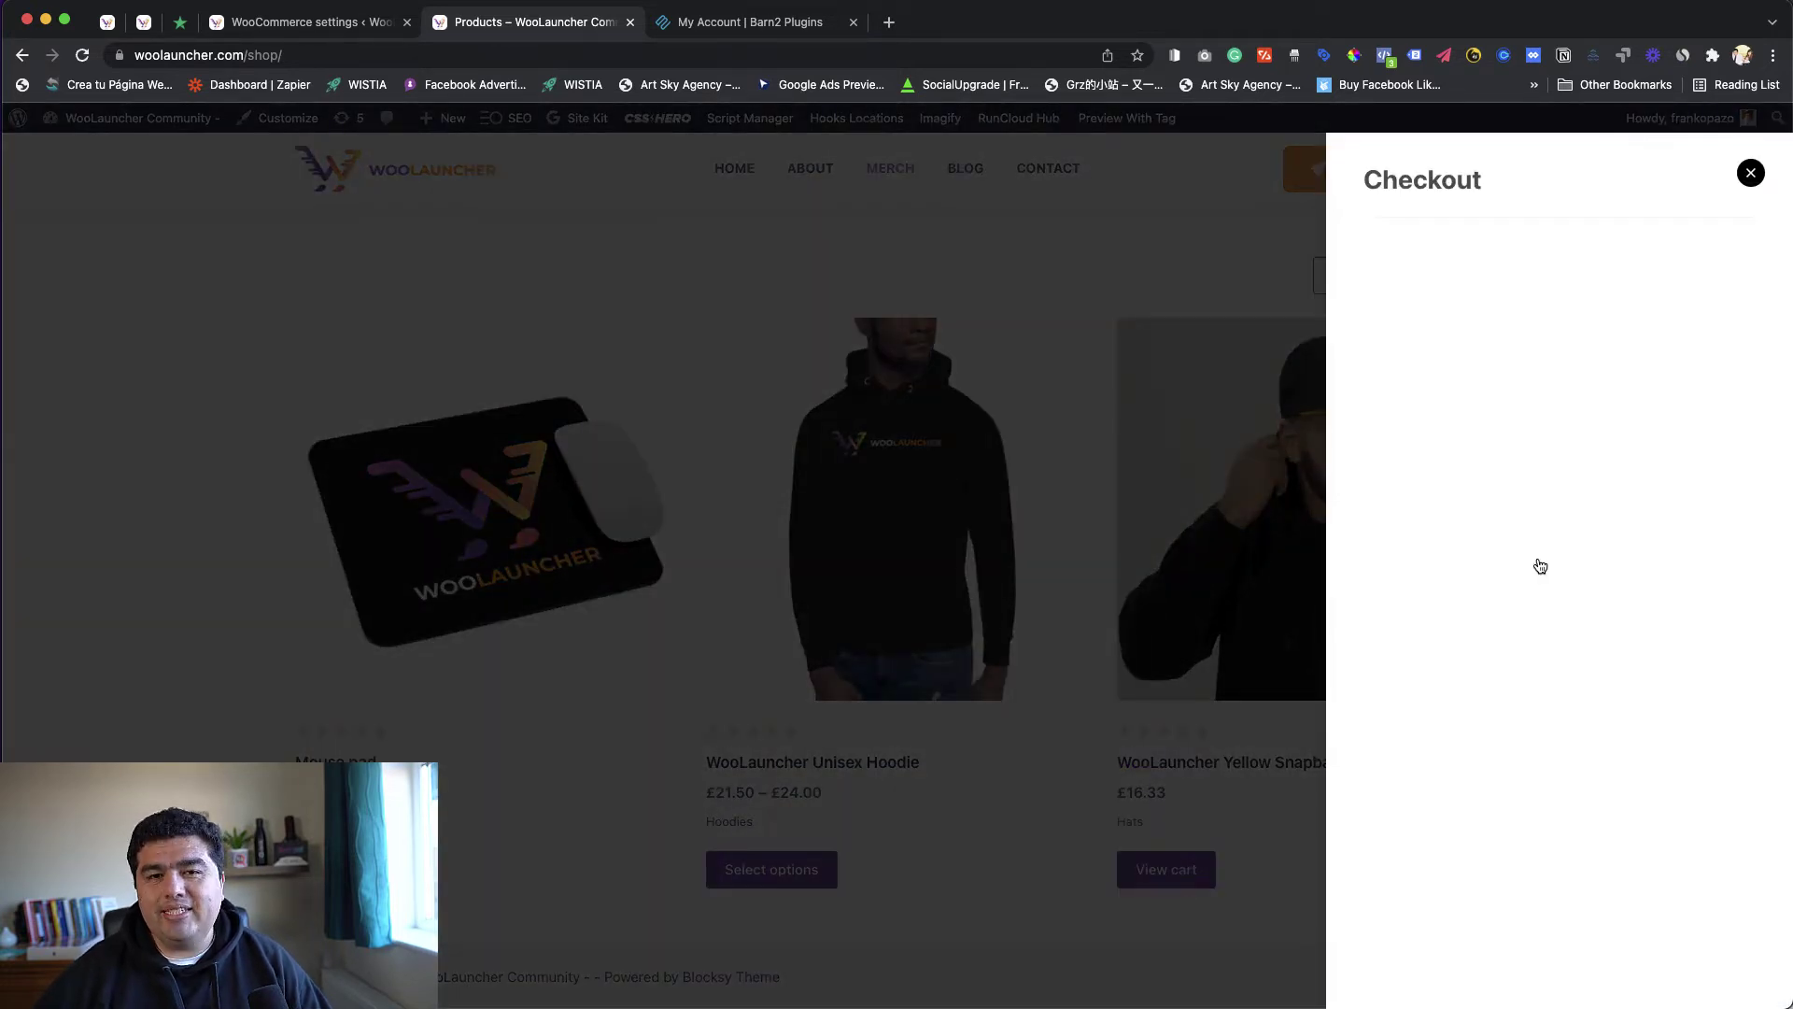
pyautogui.scroll(-15, 1577, 651)
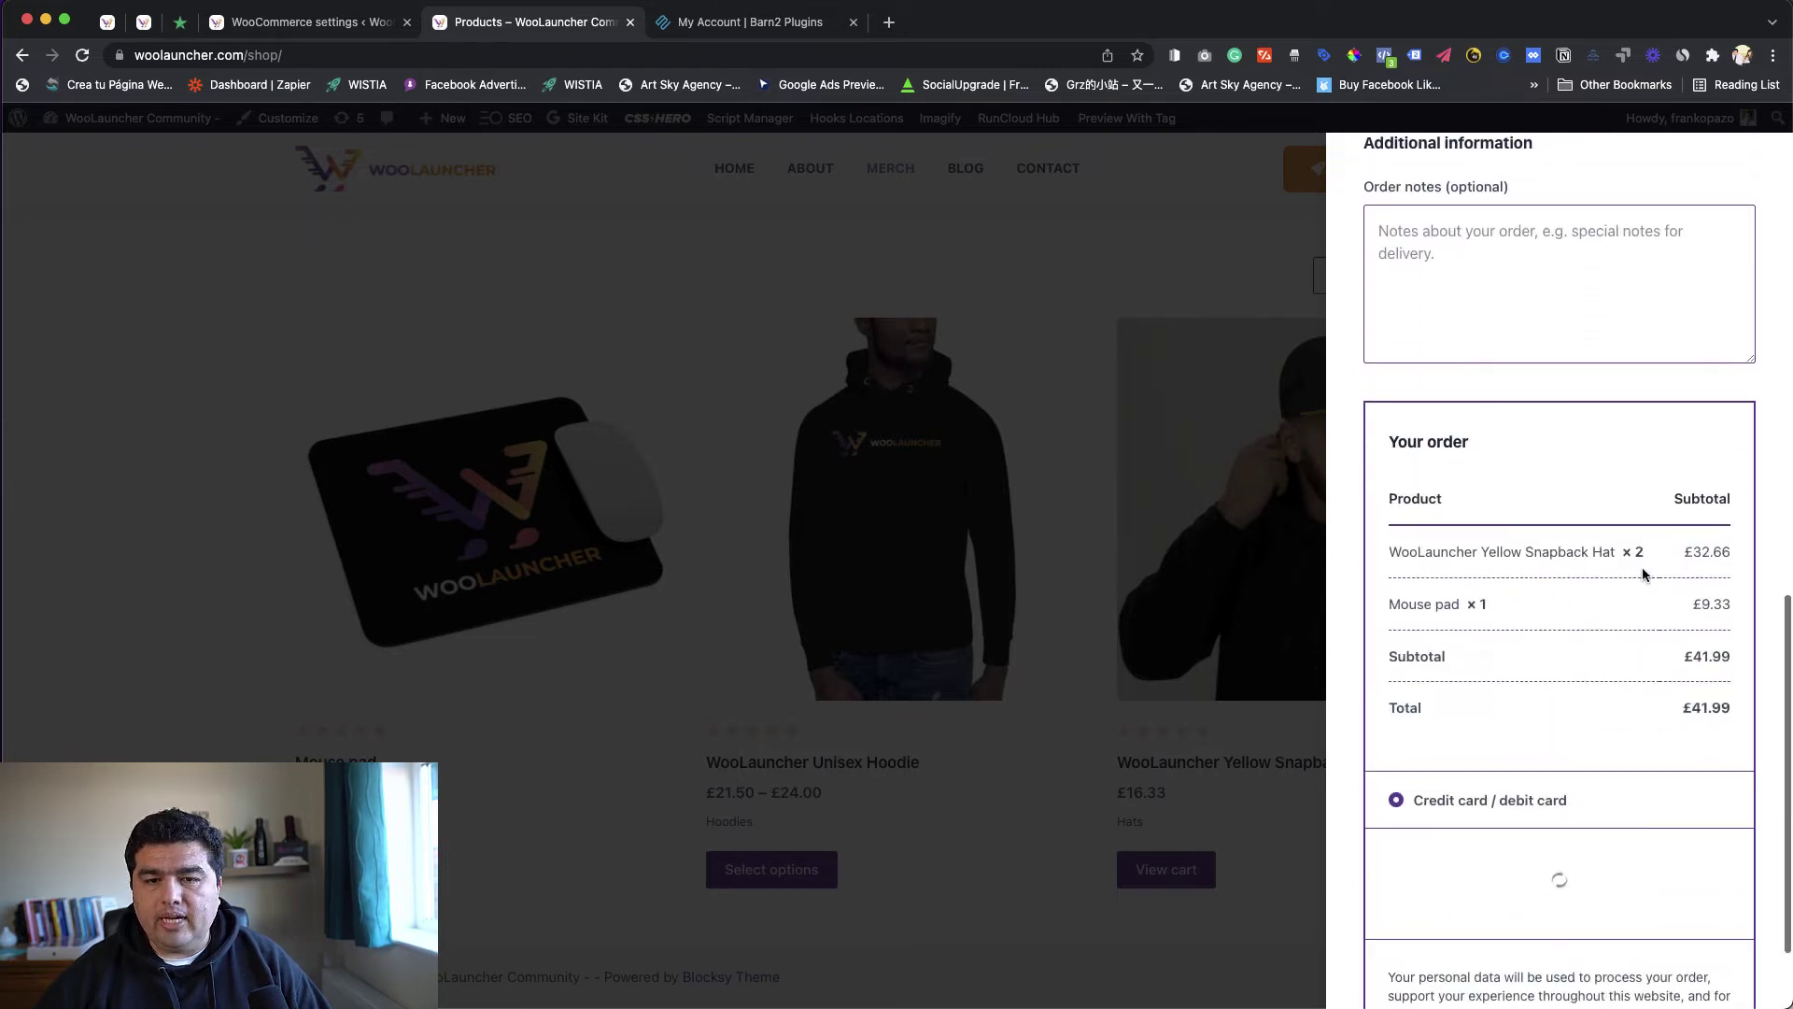
pyautogui.scroll(-1, 1588, 691)
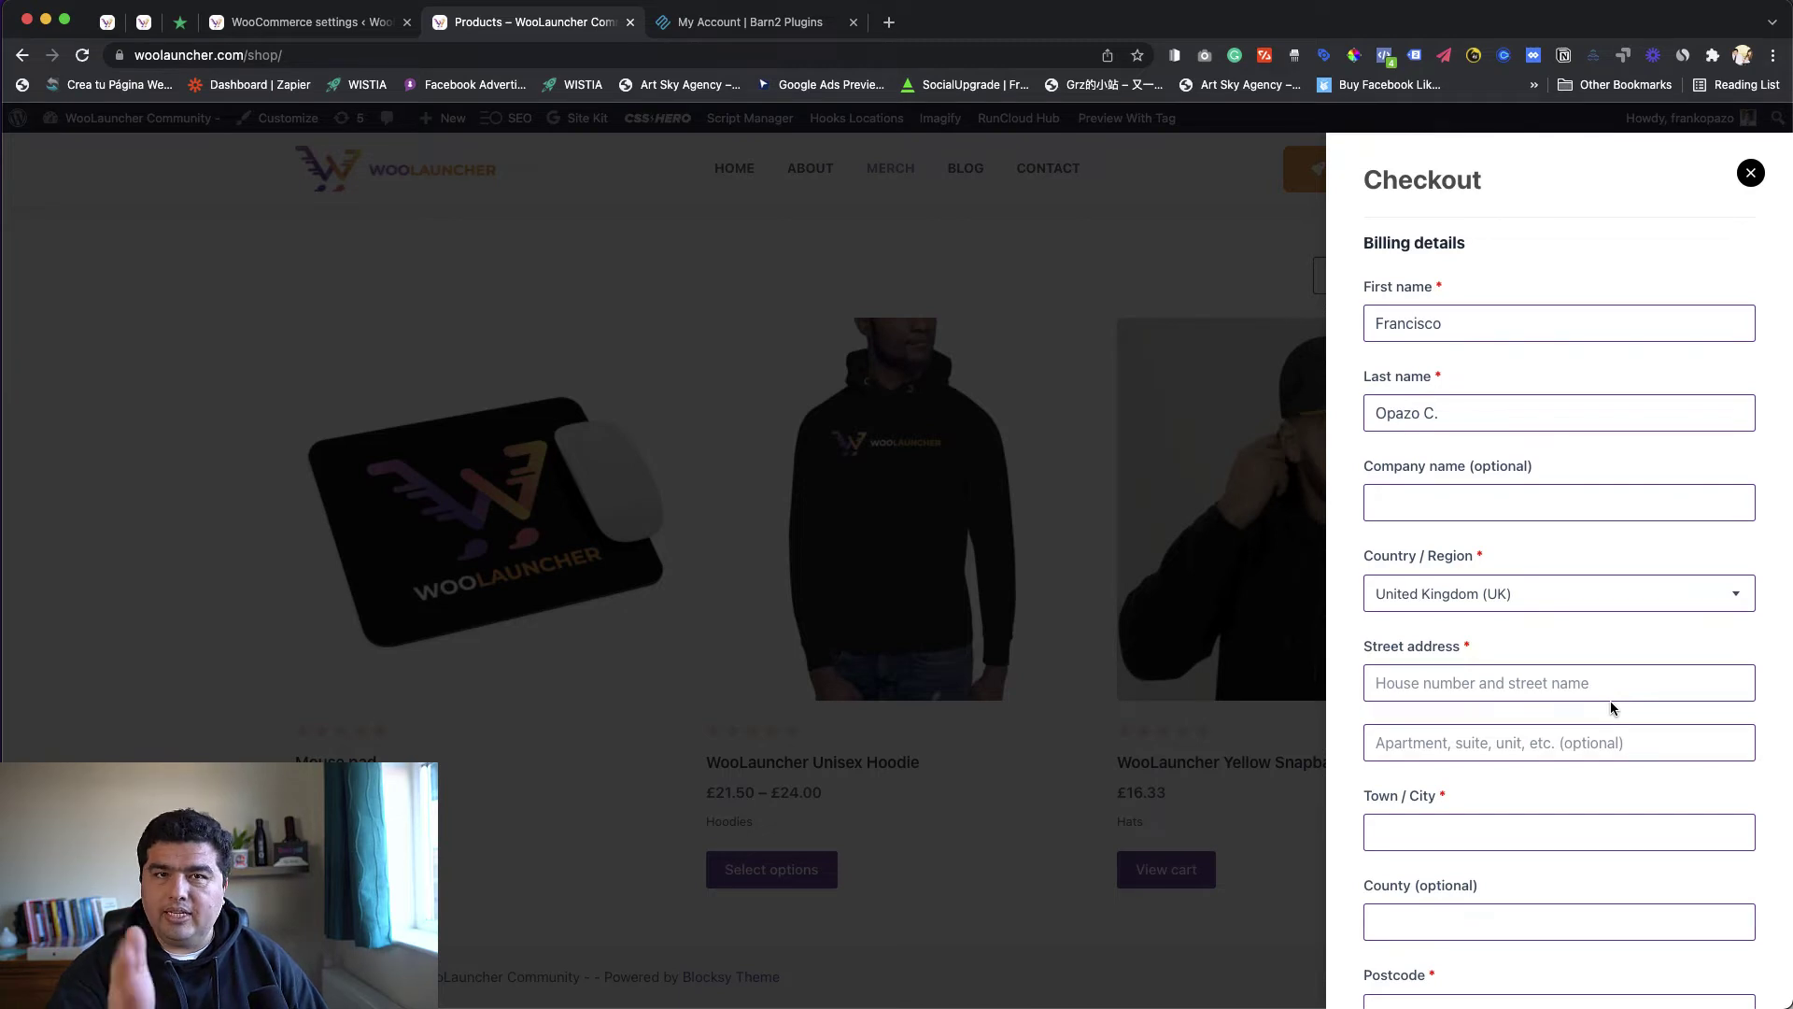
pyautogui.scroll(-15, 1537, 641)
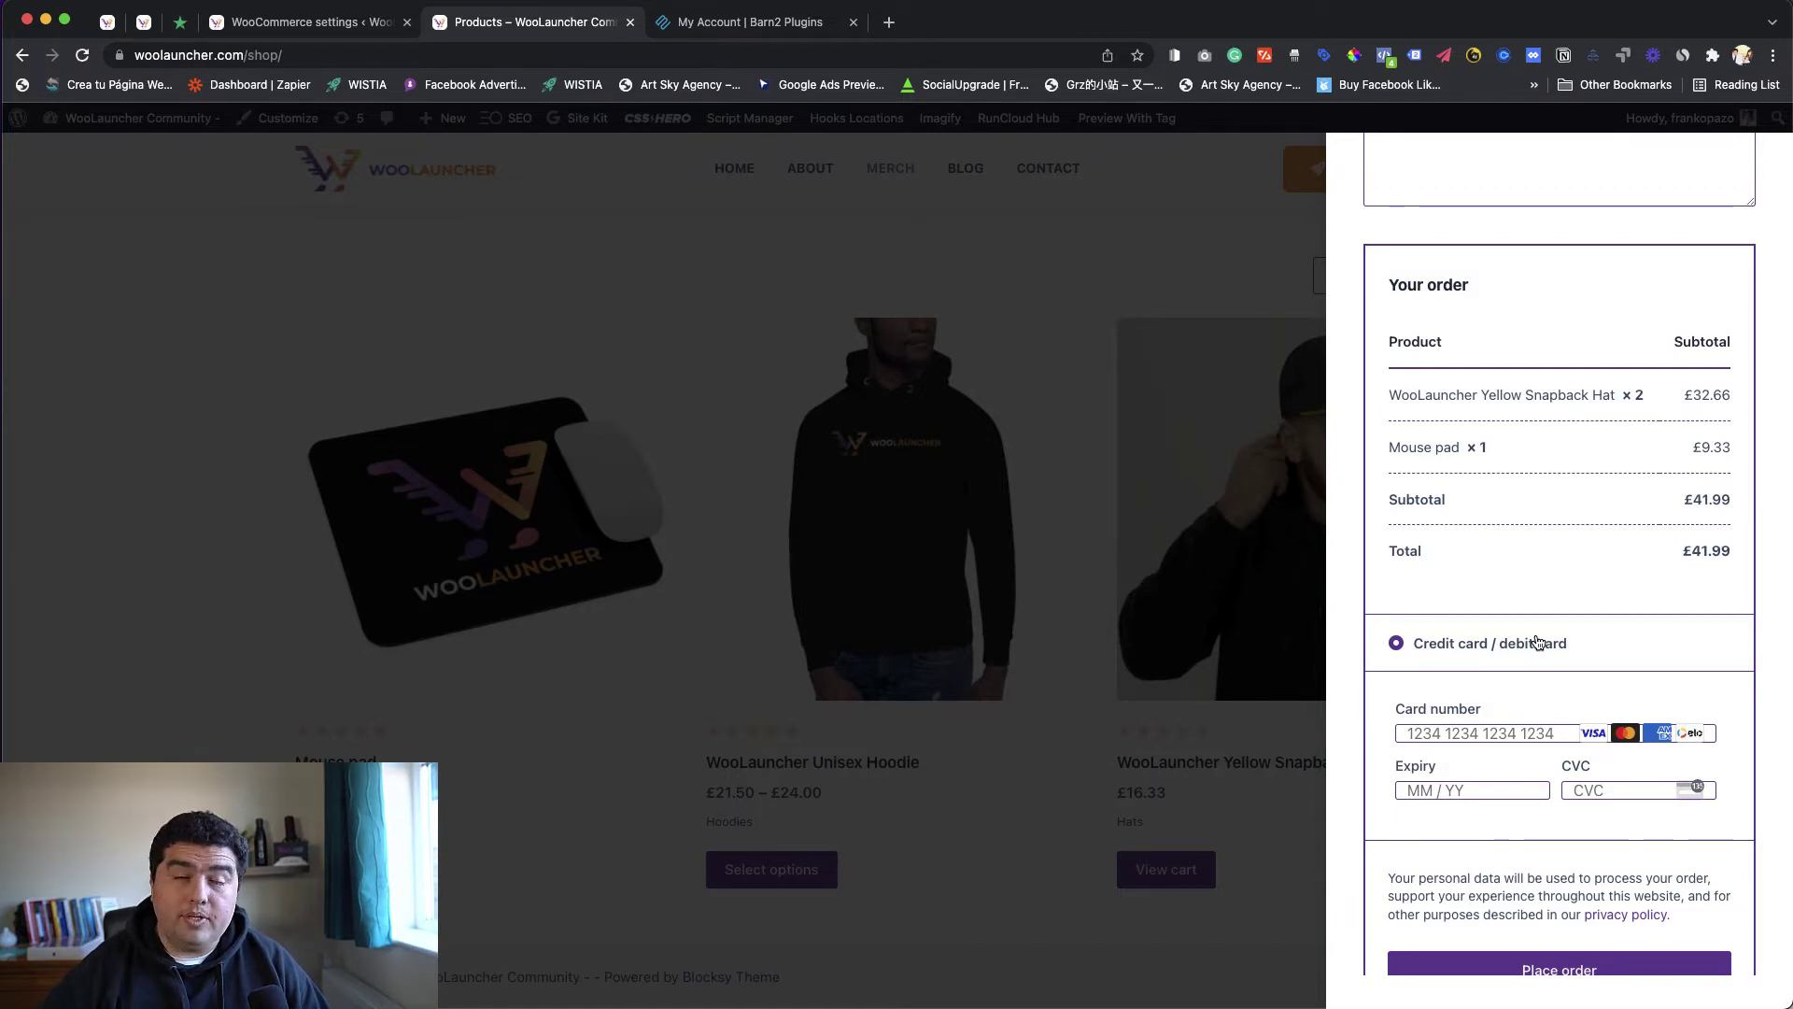
pyautogui.click(675, 293)
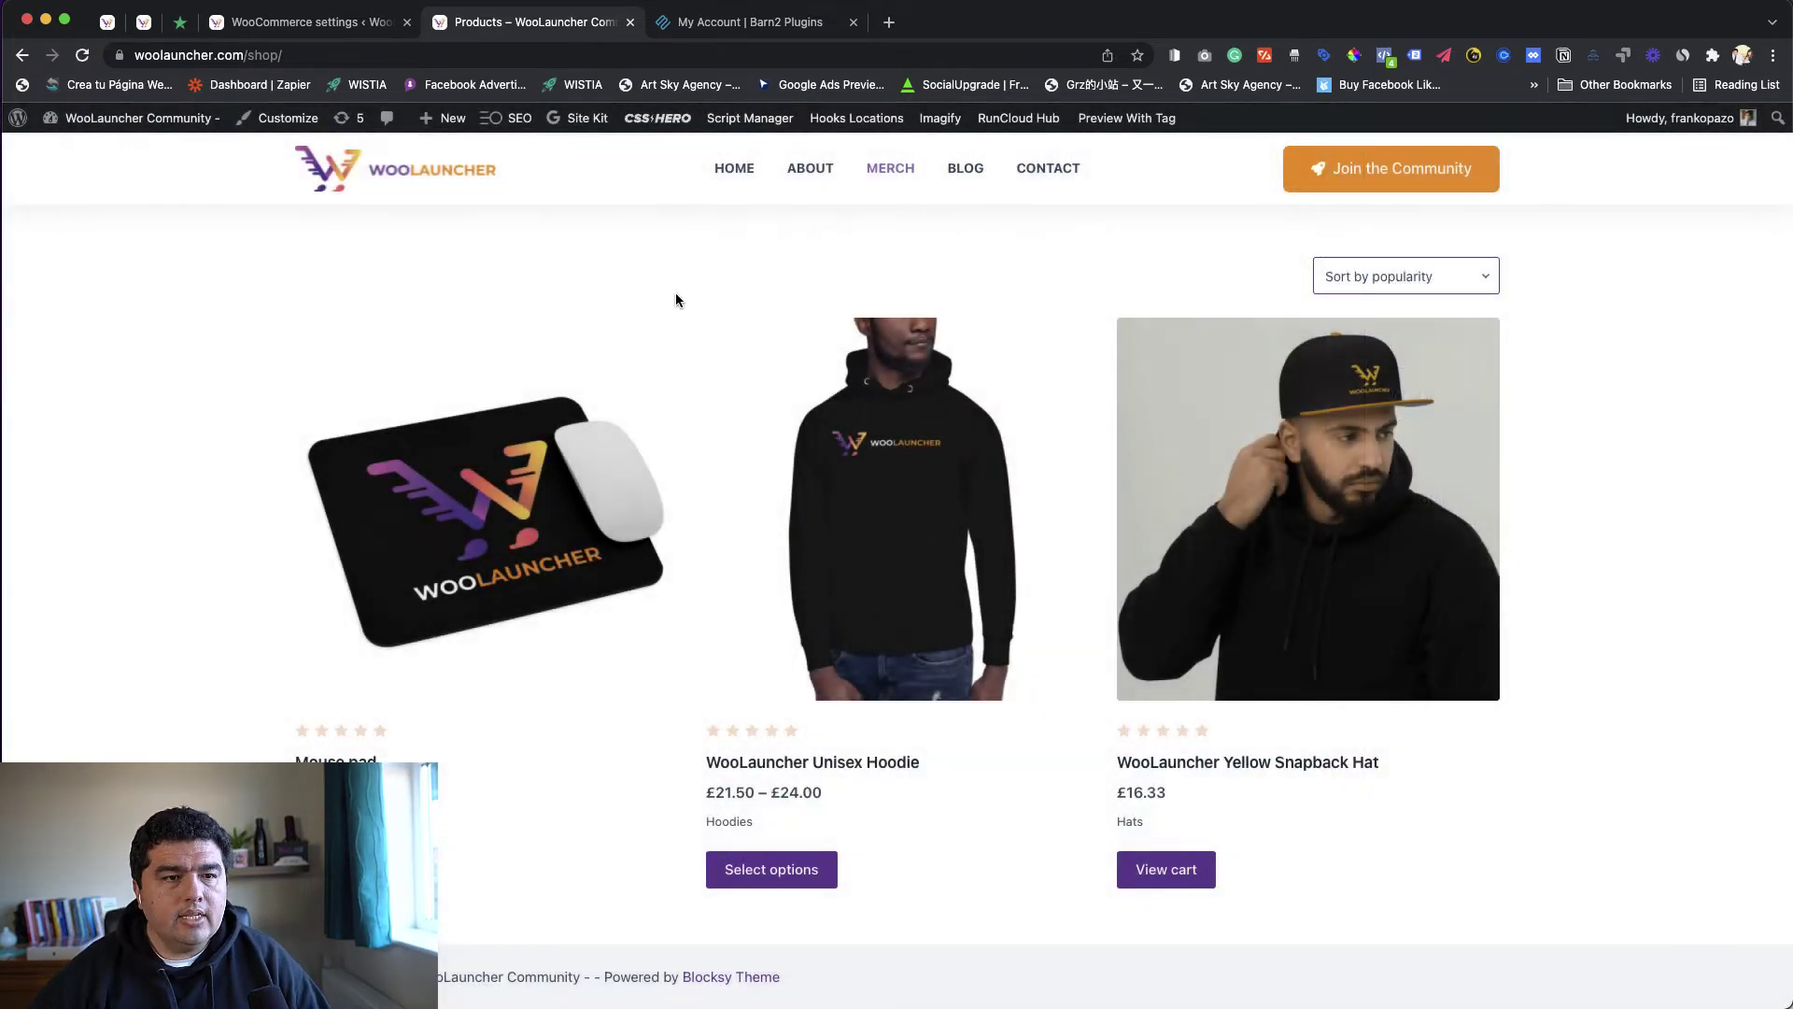
# Step: Choose Centered popup as the Fast Cart layout, save, and head back to the shop tab
pyautogui.click(329, 25)
pyautogui.scroll(-2, 738, 585)
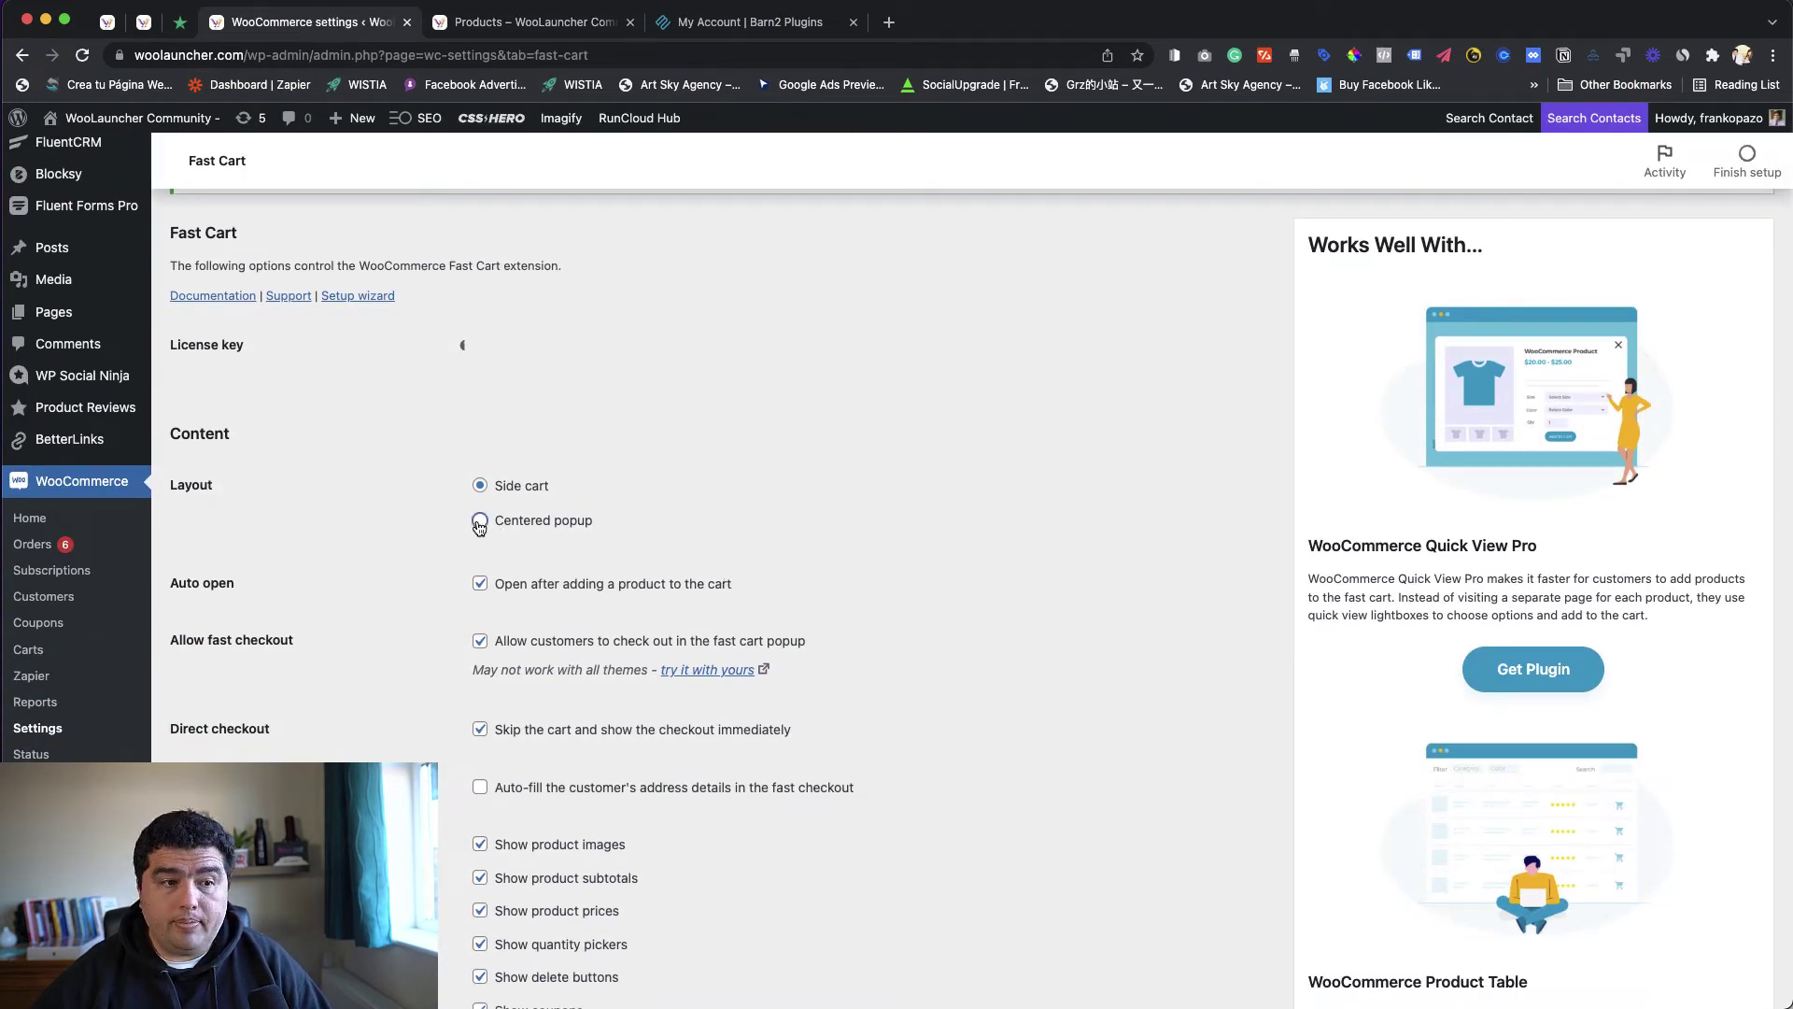
pyautogui.scroll(-12, 846, 536)
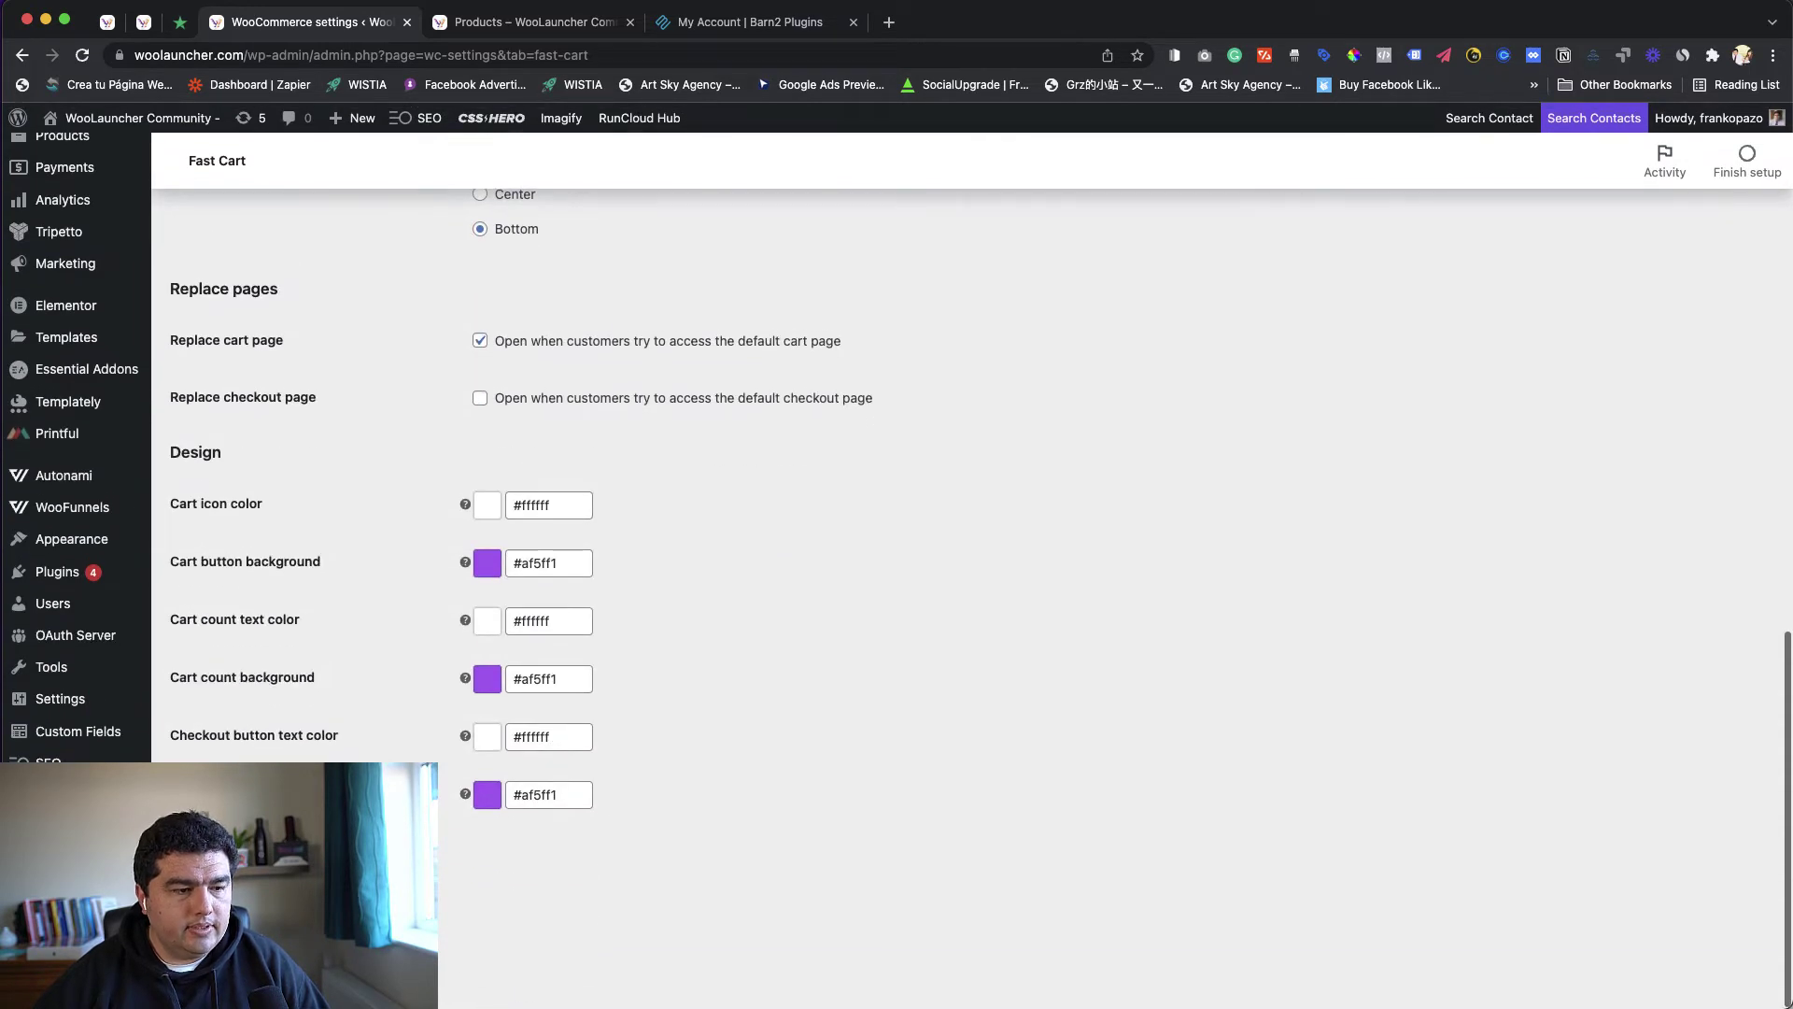
pyautogui.click(580, 26)
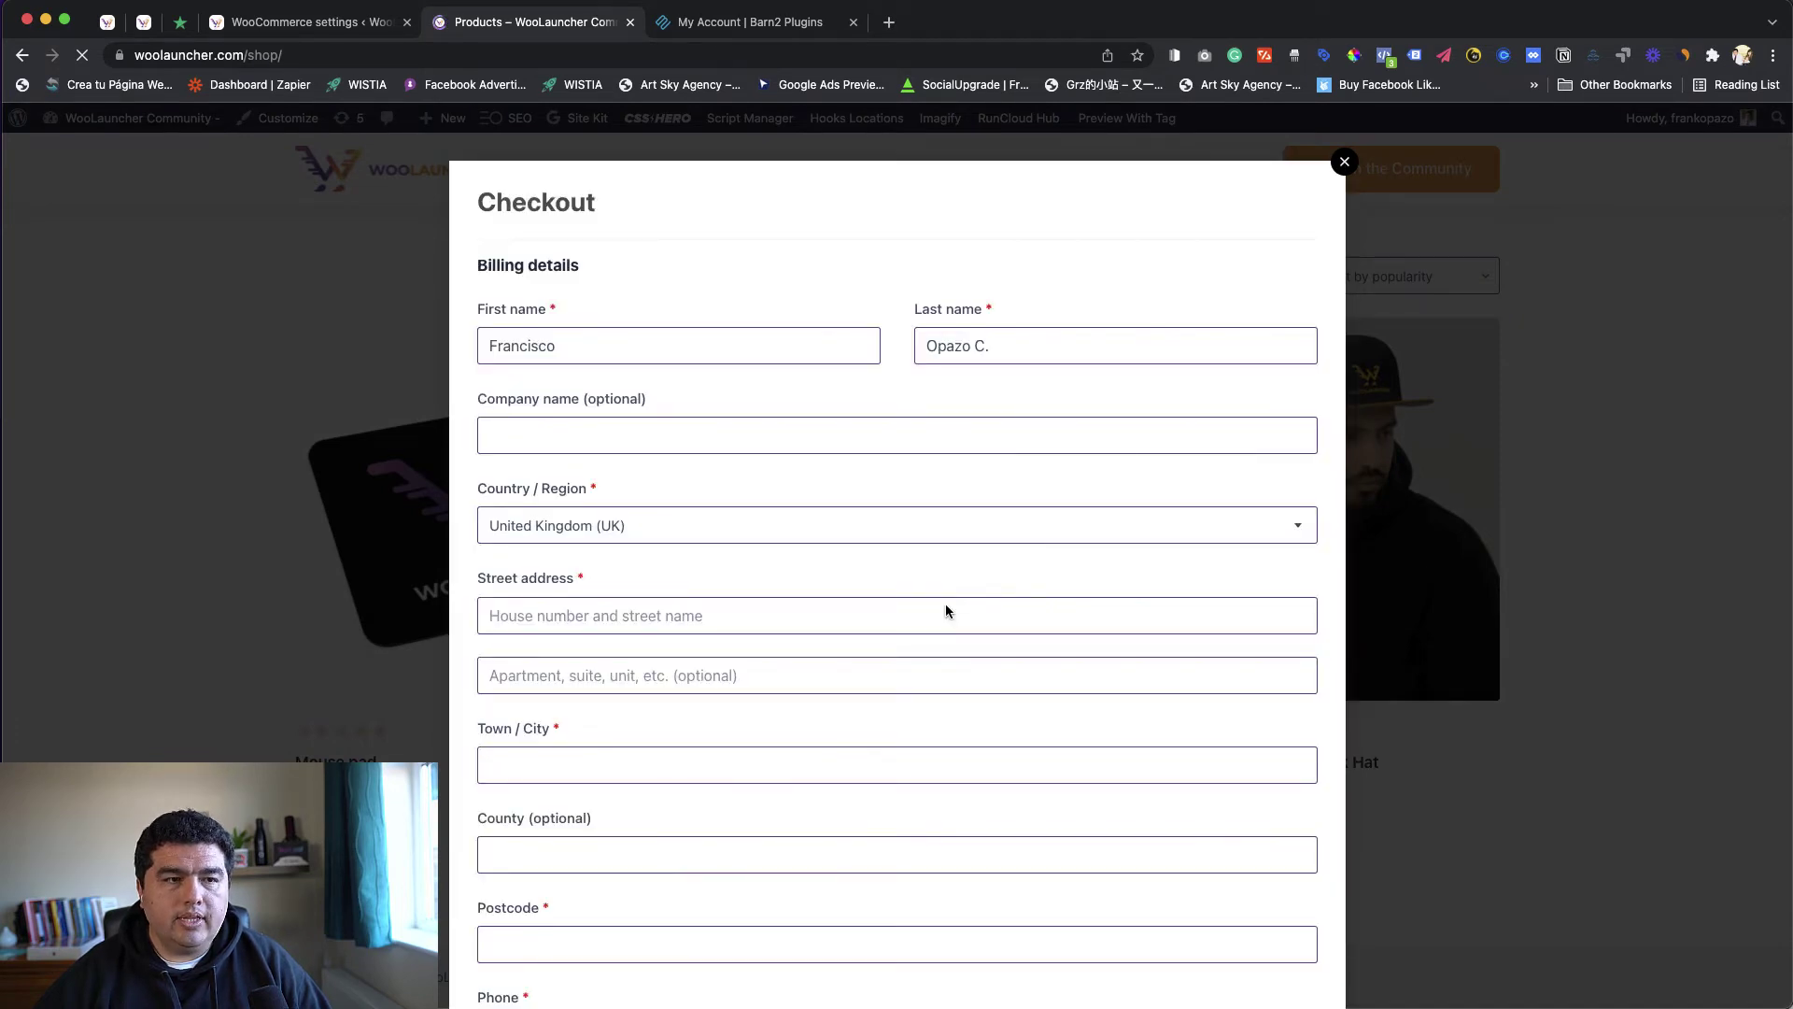
# Step: Scroll the fast checkout (hat ×2, mouse pad ×2, £51.32) to Place order, then close it
pyautogui.scroll(-10, 972, 704)
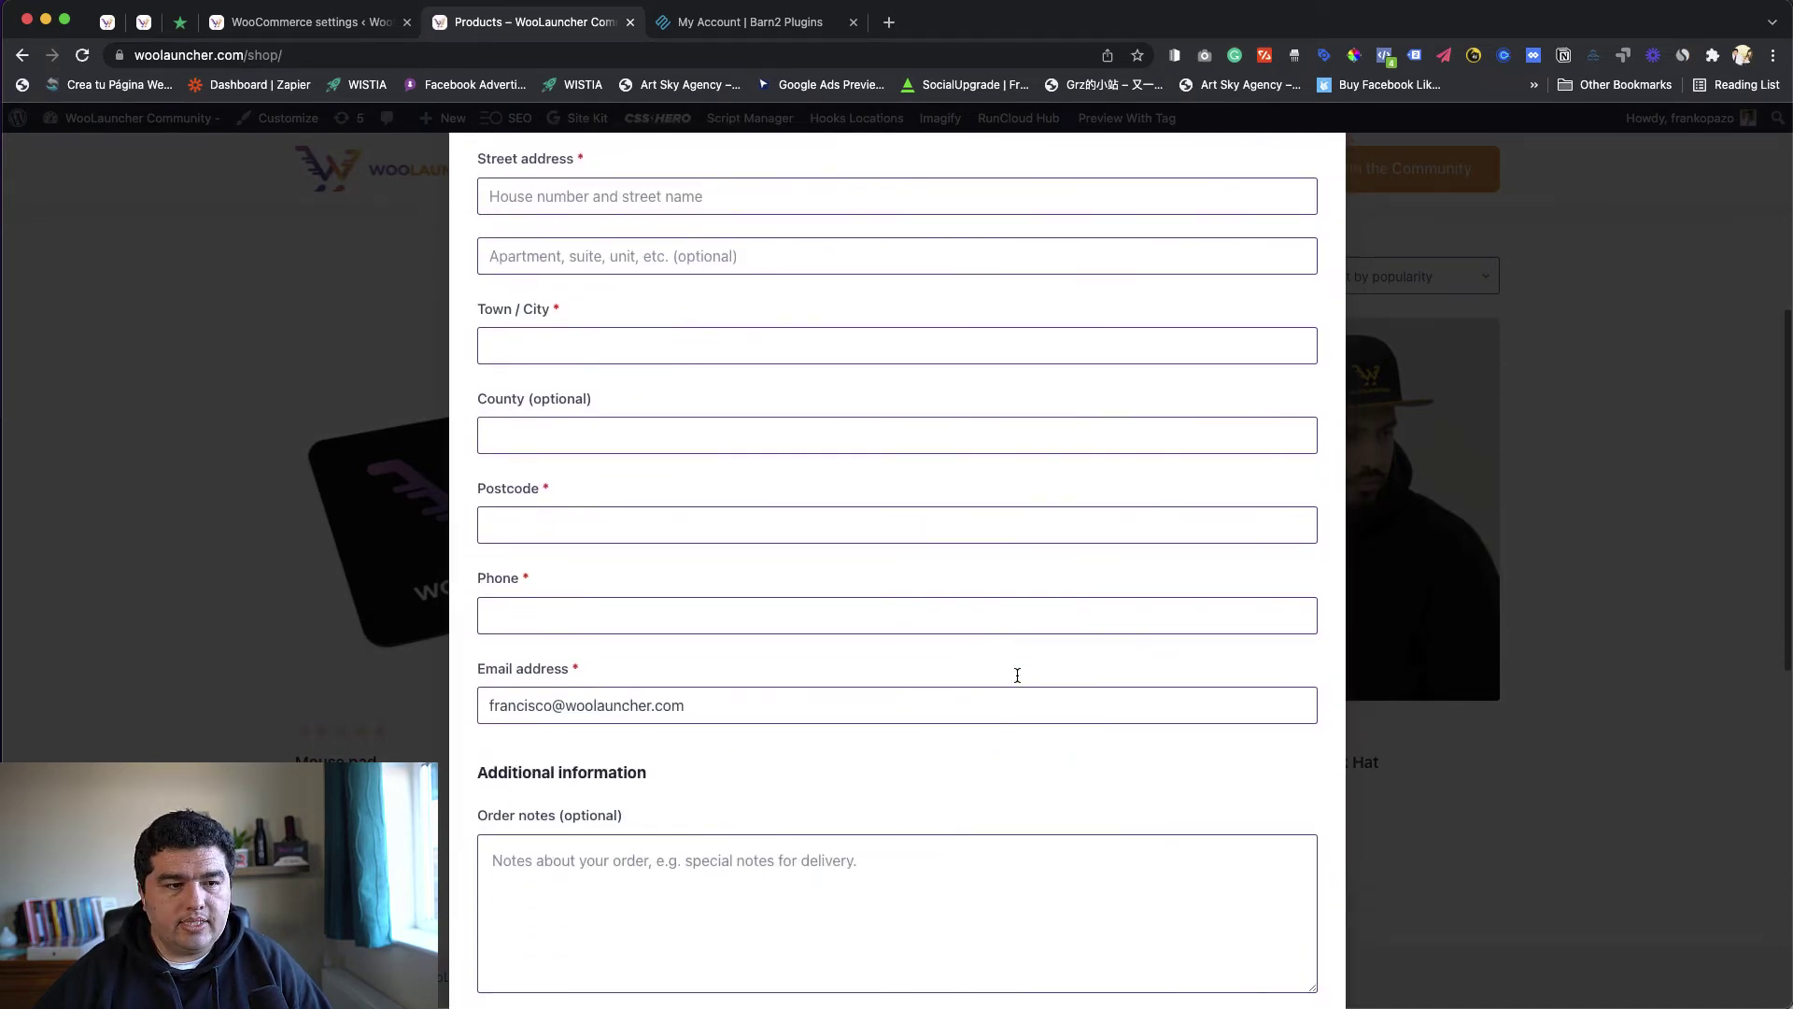
pyautogui.scroll(-3, 1017, 680)
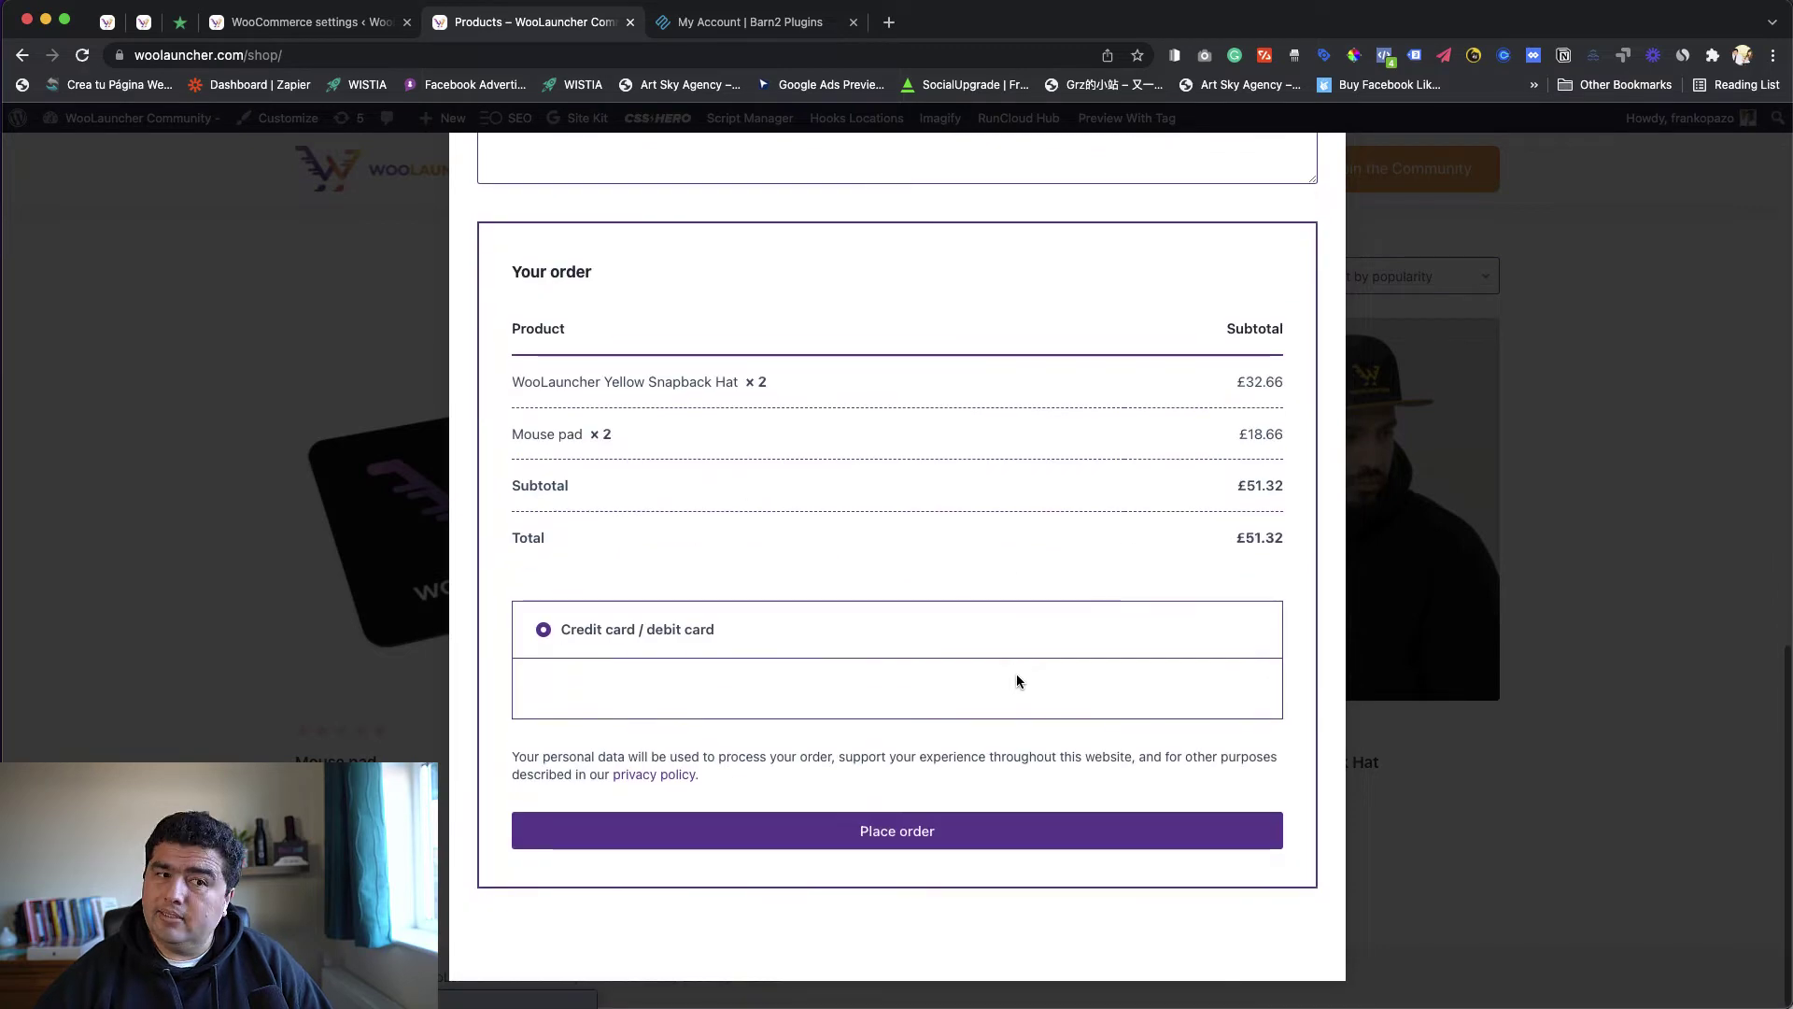
pyautogui.scroll(7, 1017, 679)
pyautogui.scroll(6, 1016, 680)
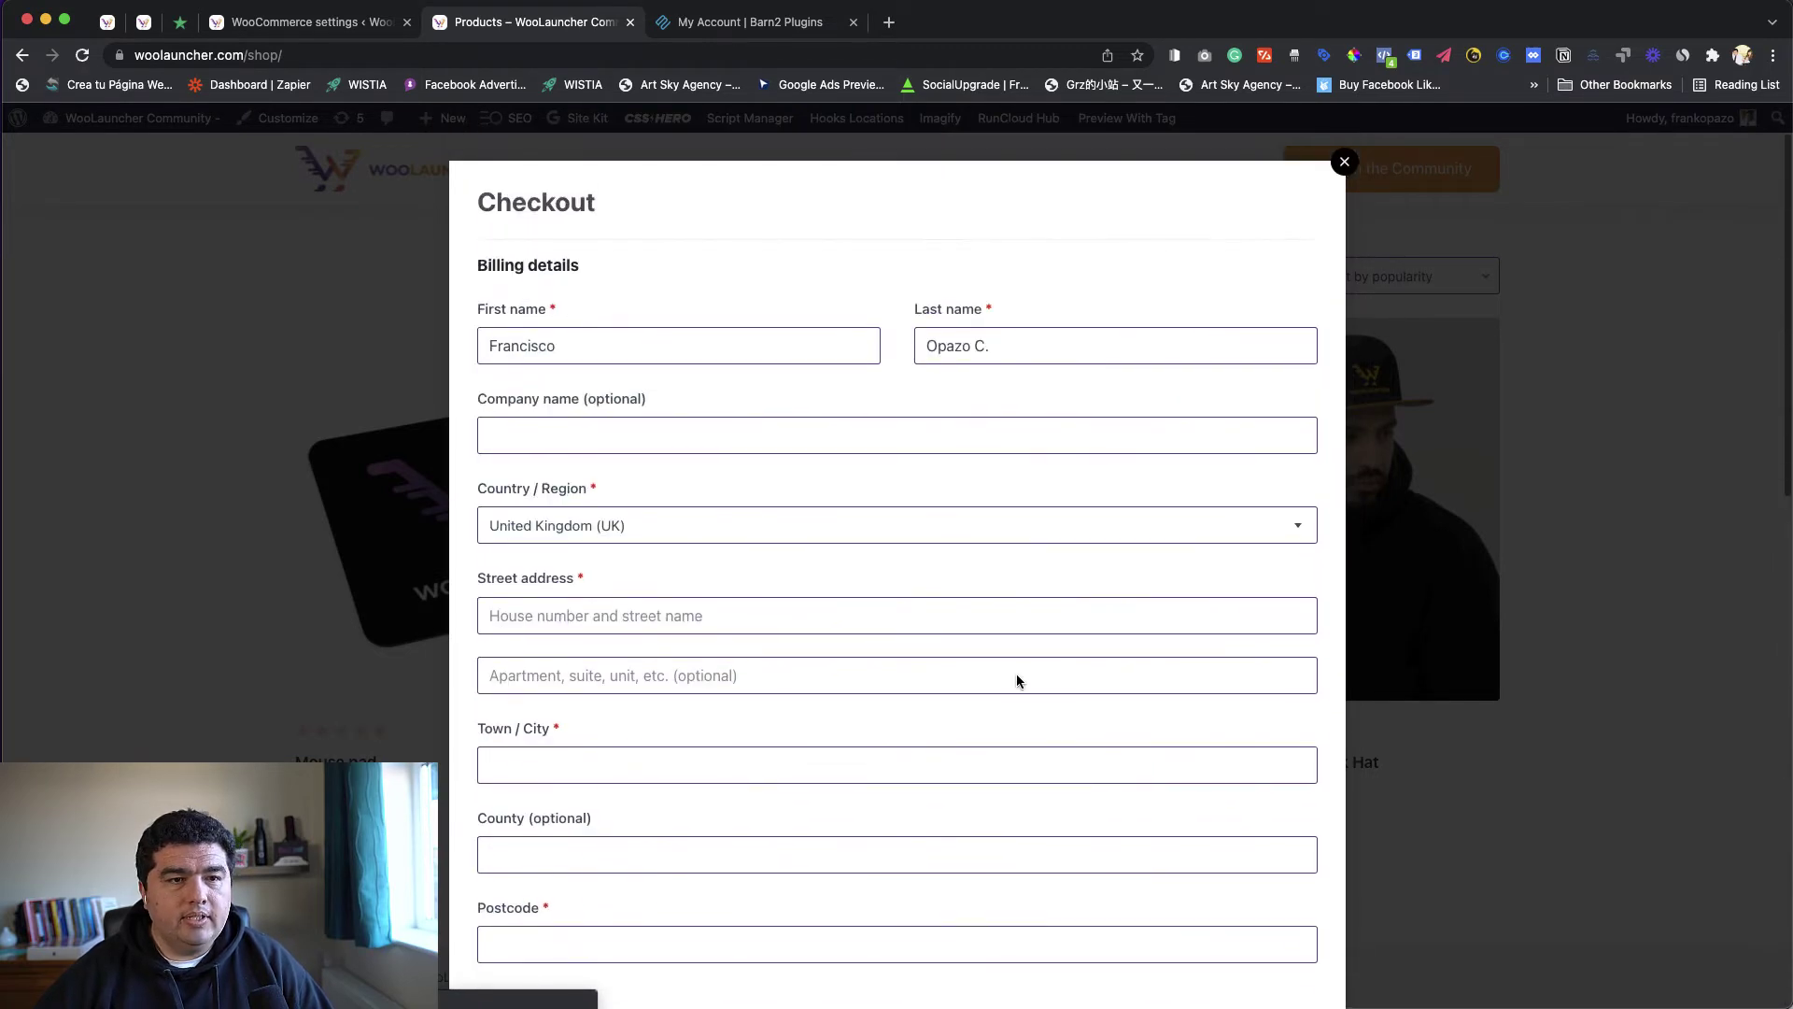
pyautogui.scroll(-10, 1017, 674)
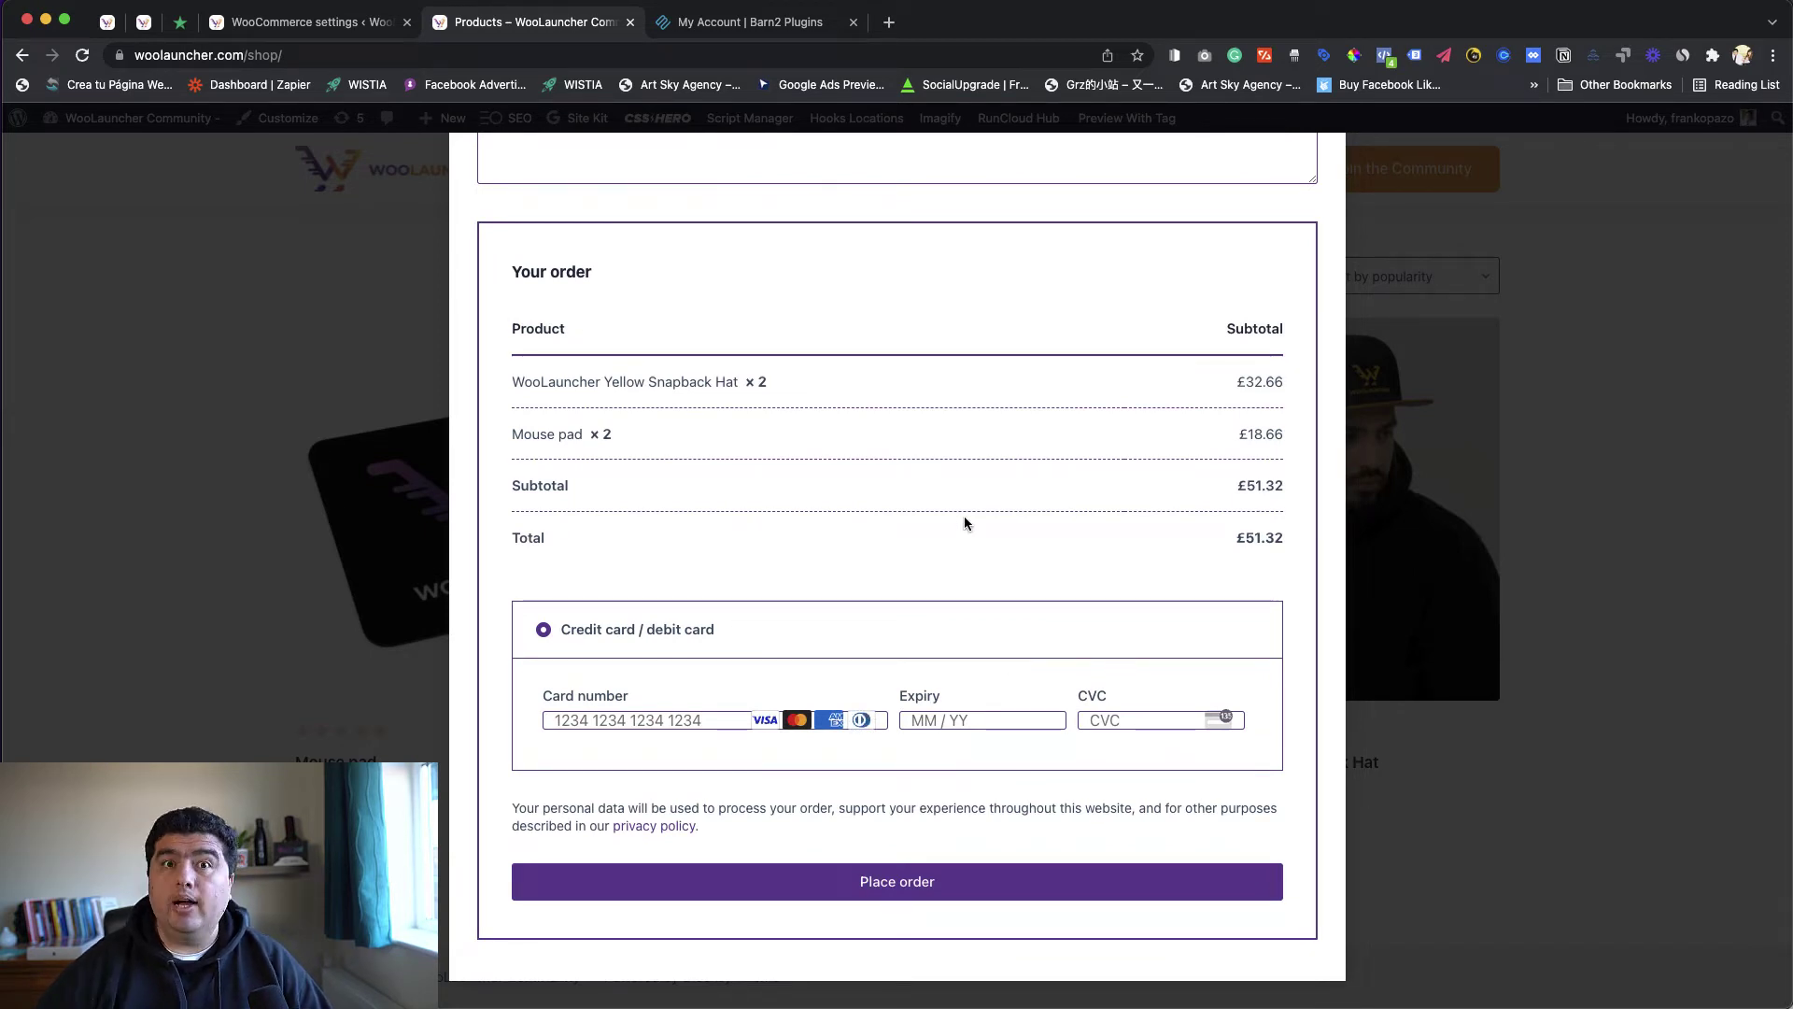
pyautogui.scroll(10, 963, 523)
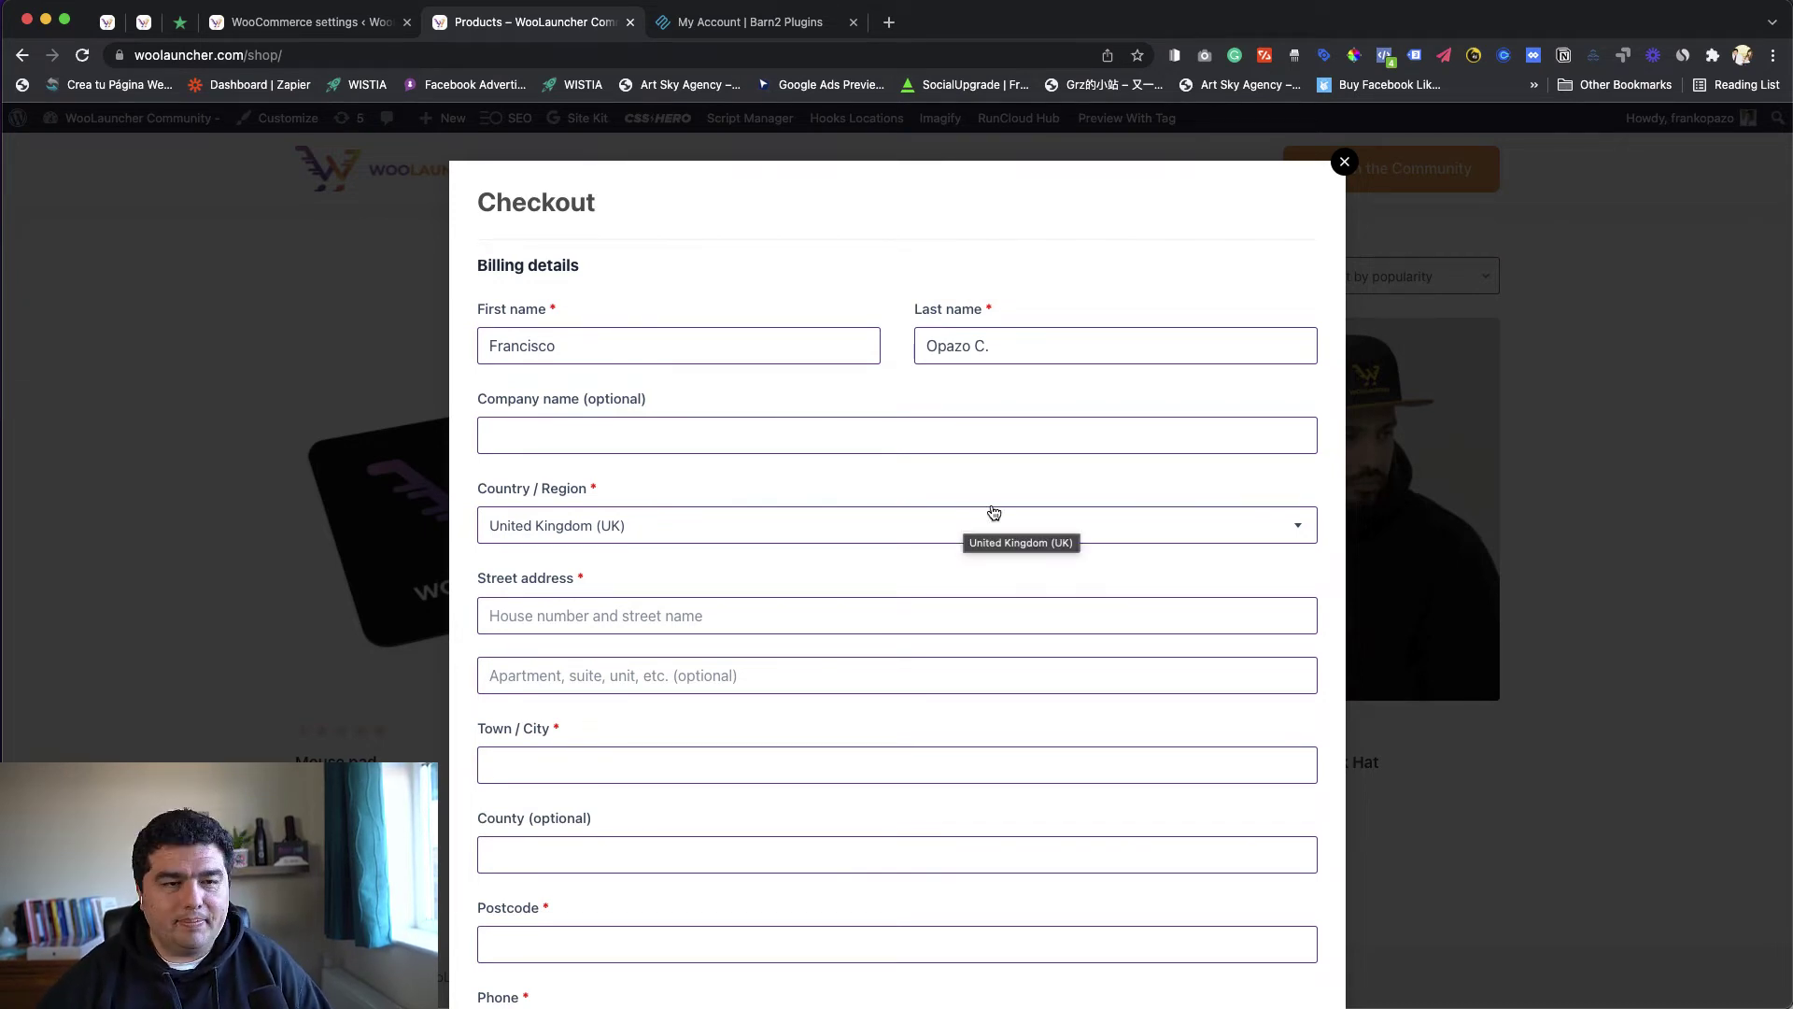
pyautogui.click(1345, 164)
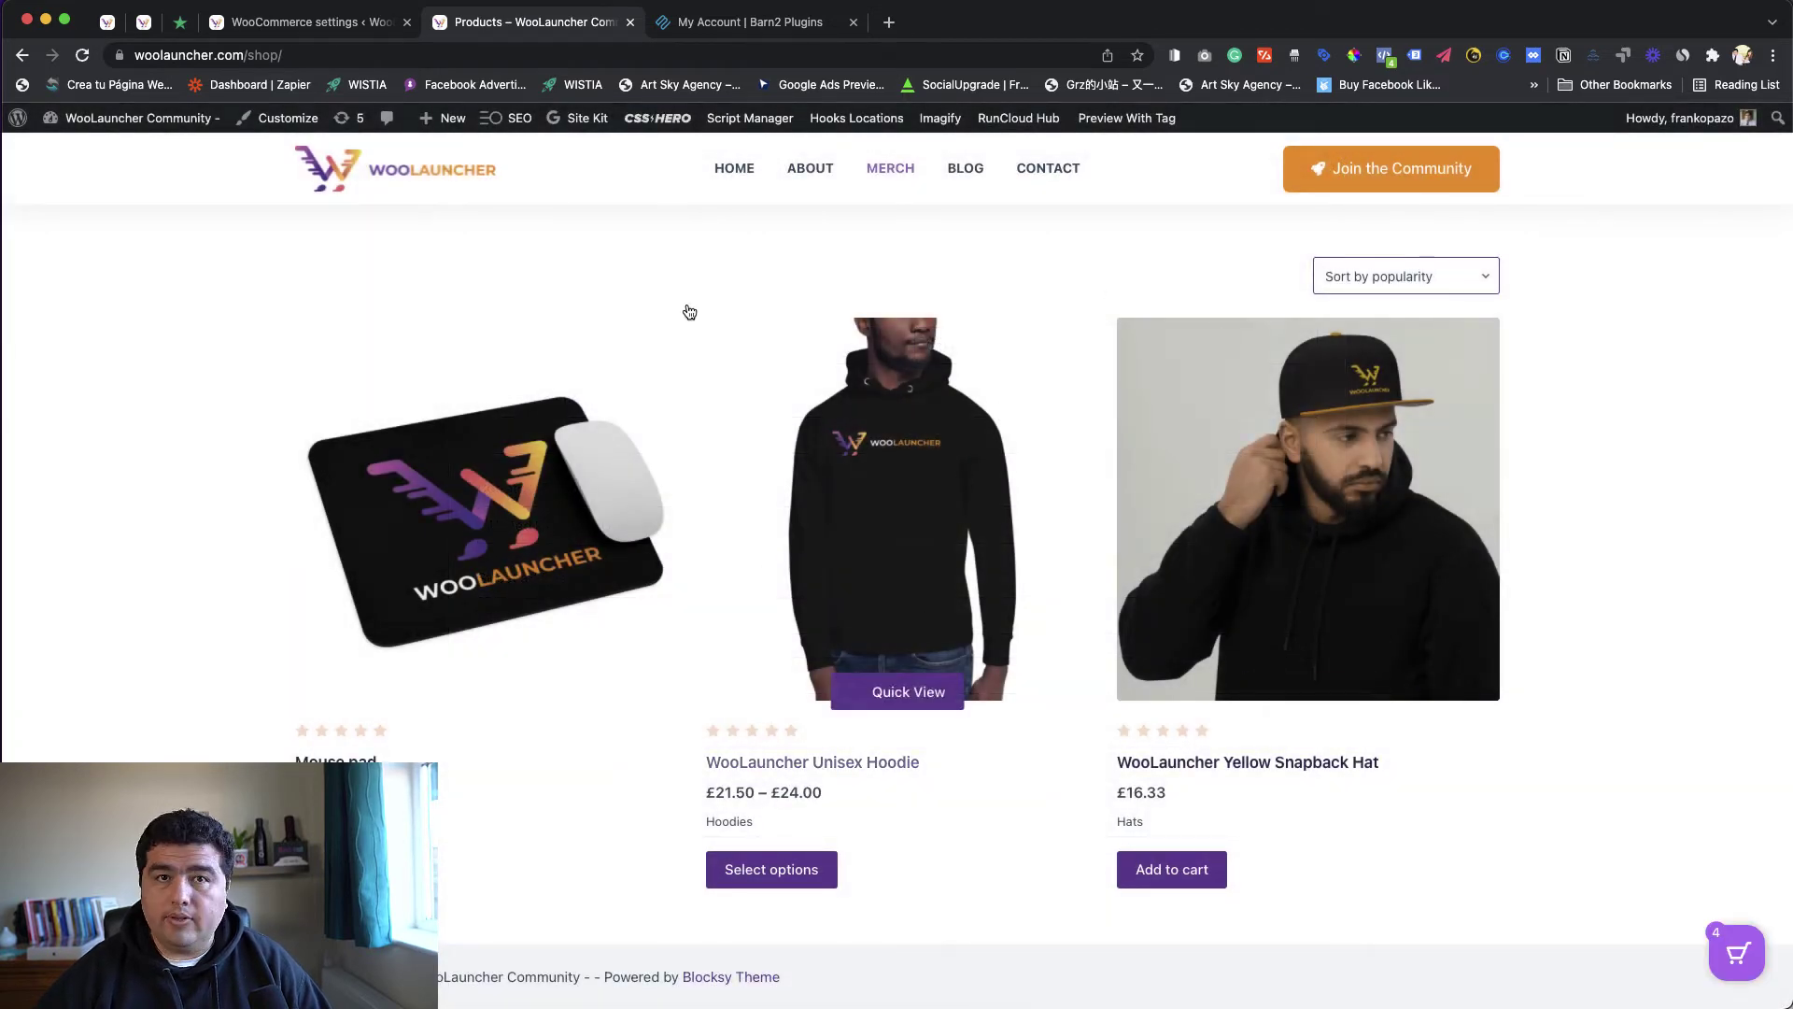
# Step: Check the Fast Cart settings: all cart-content options ticked, floating cart icon at the bottom
pyautogui.click(309, 28)
pyautogui.scroll(-5, 878, 565)
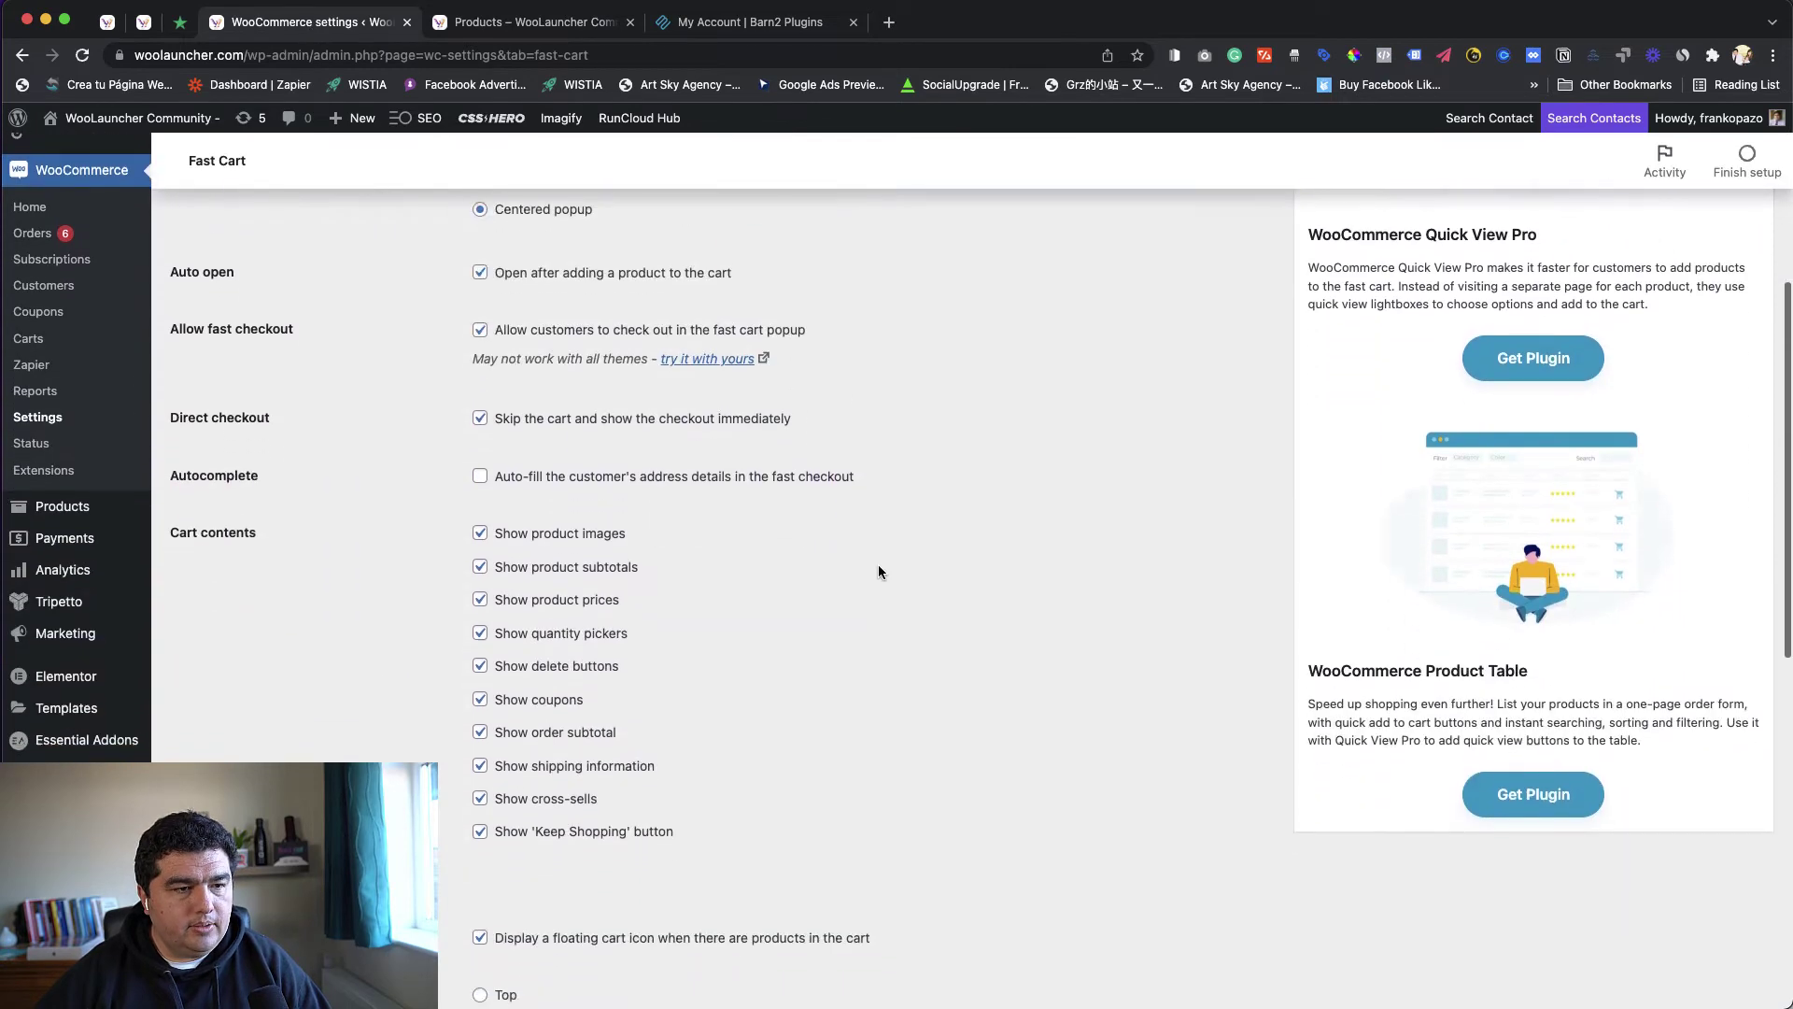
pyautogui.scroll(-3, 766, 605)
pyautogui.scroll(2, 801, 608)
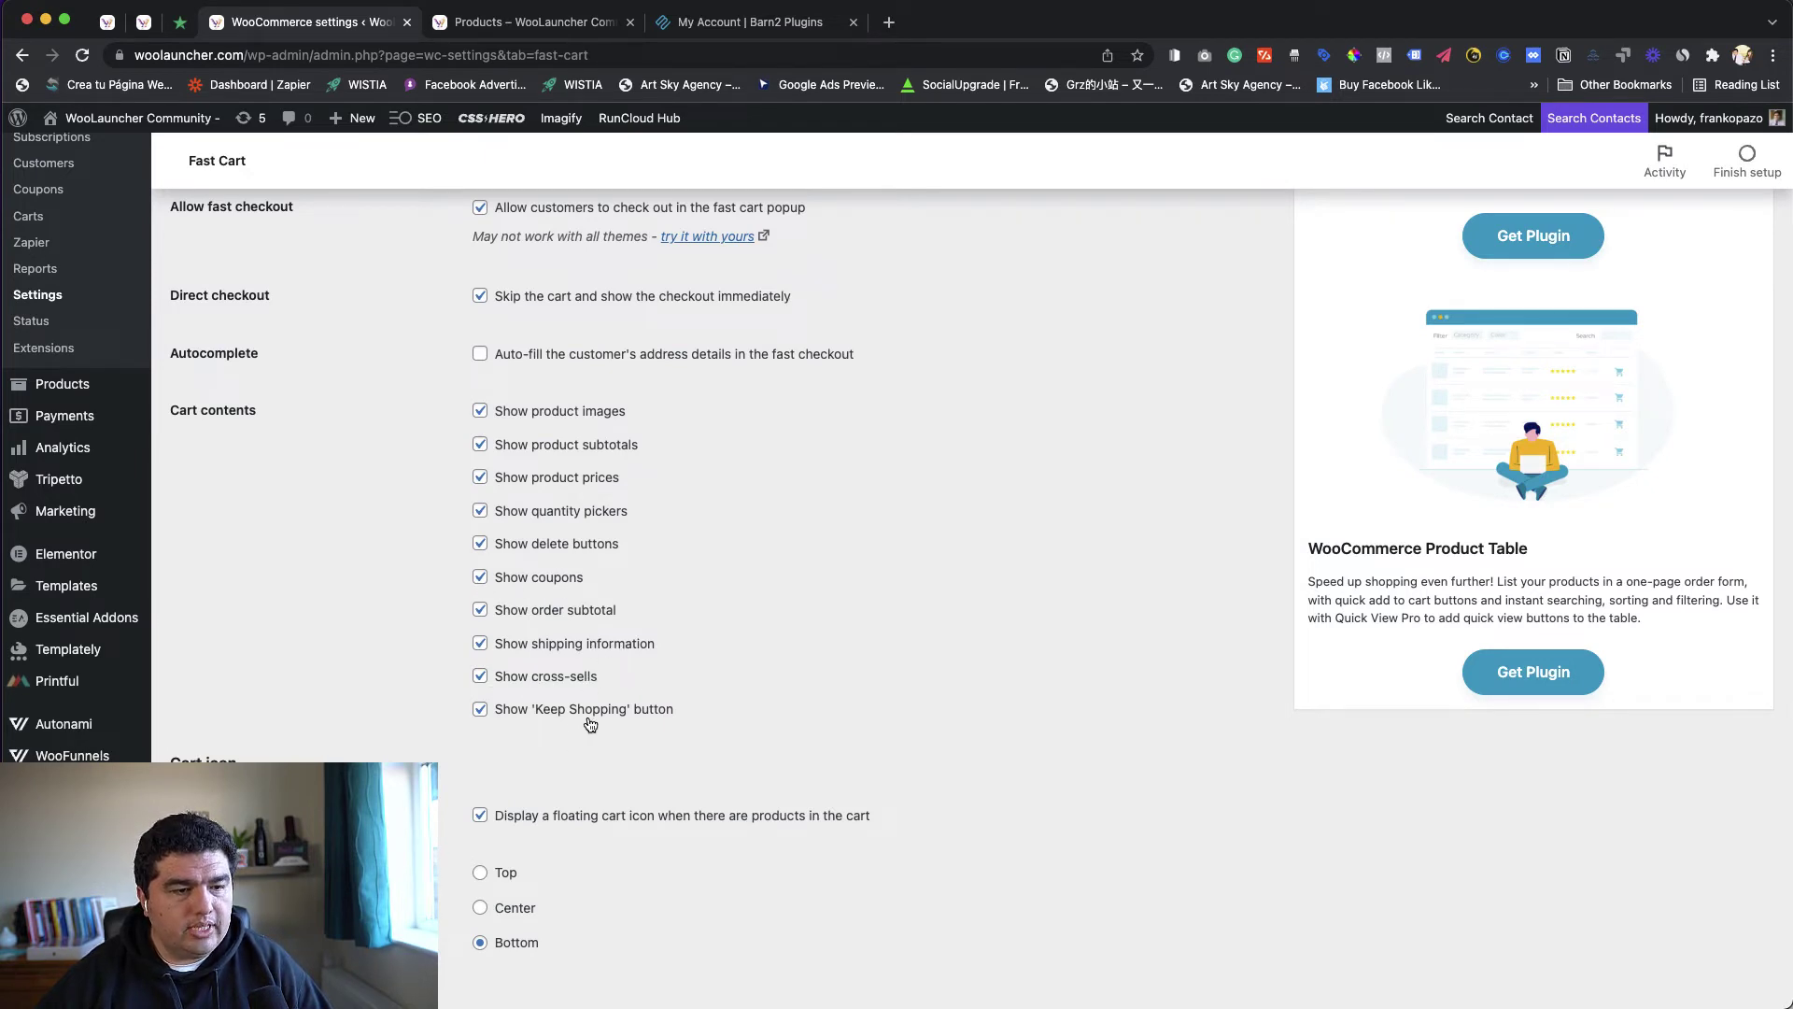
pyautogui.scroll(-4, 486, 728)
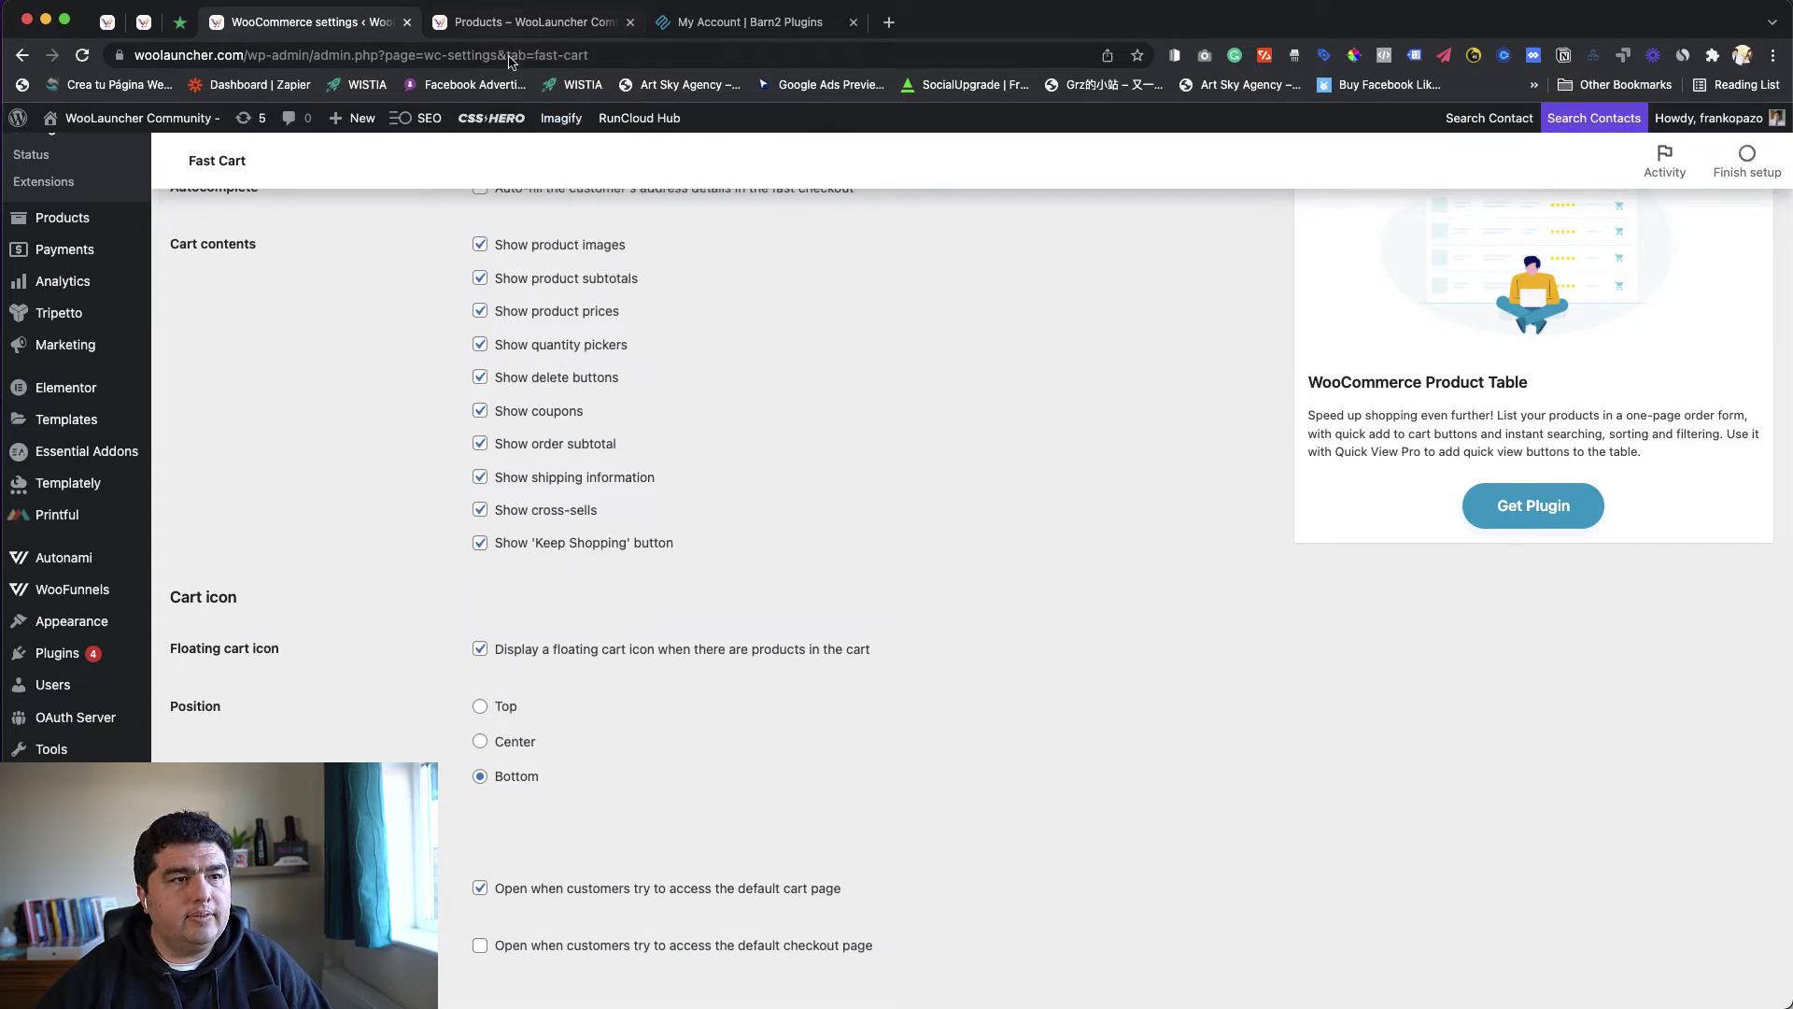
# Step: On the shop page, open checkout from the 4-item floating cart icon, then close it
pyautogui.click(513, 35)
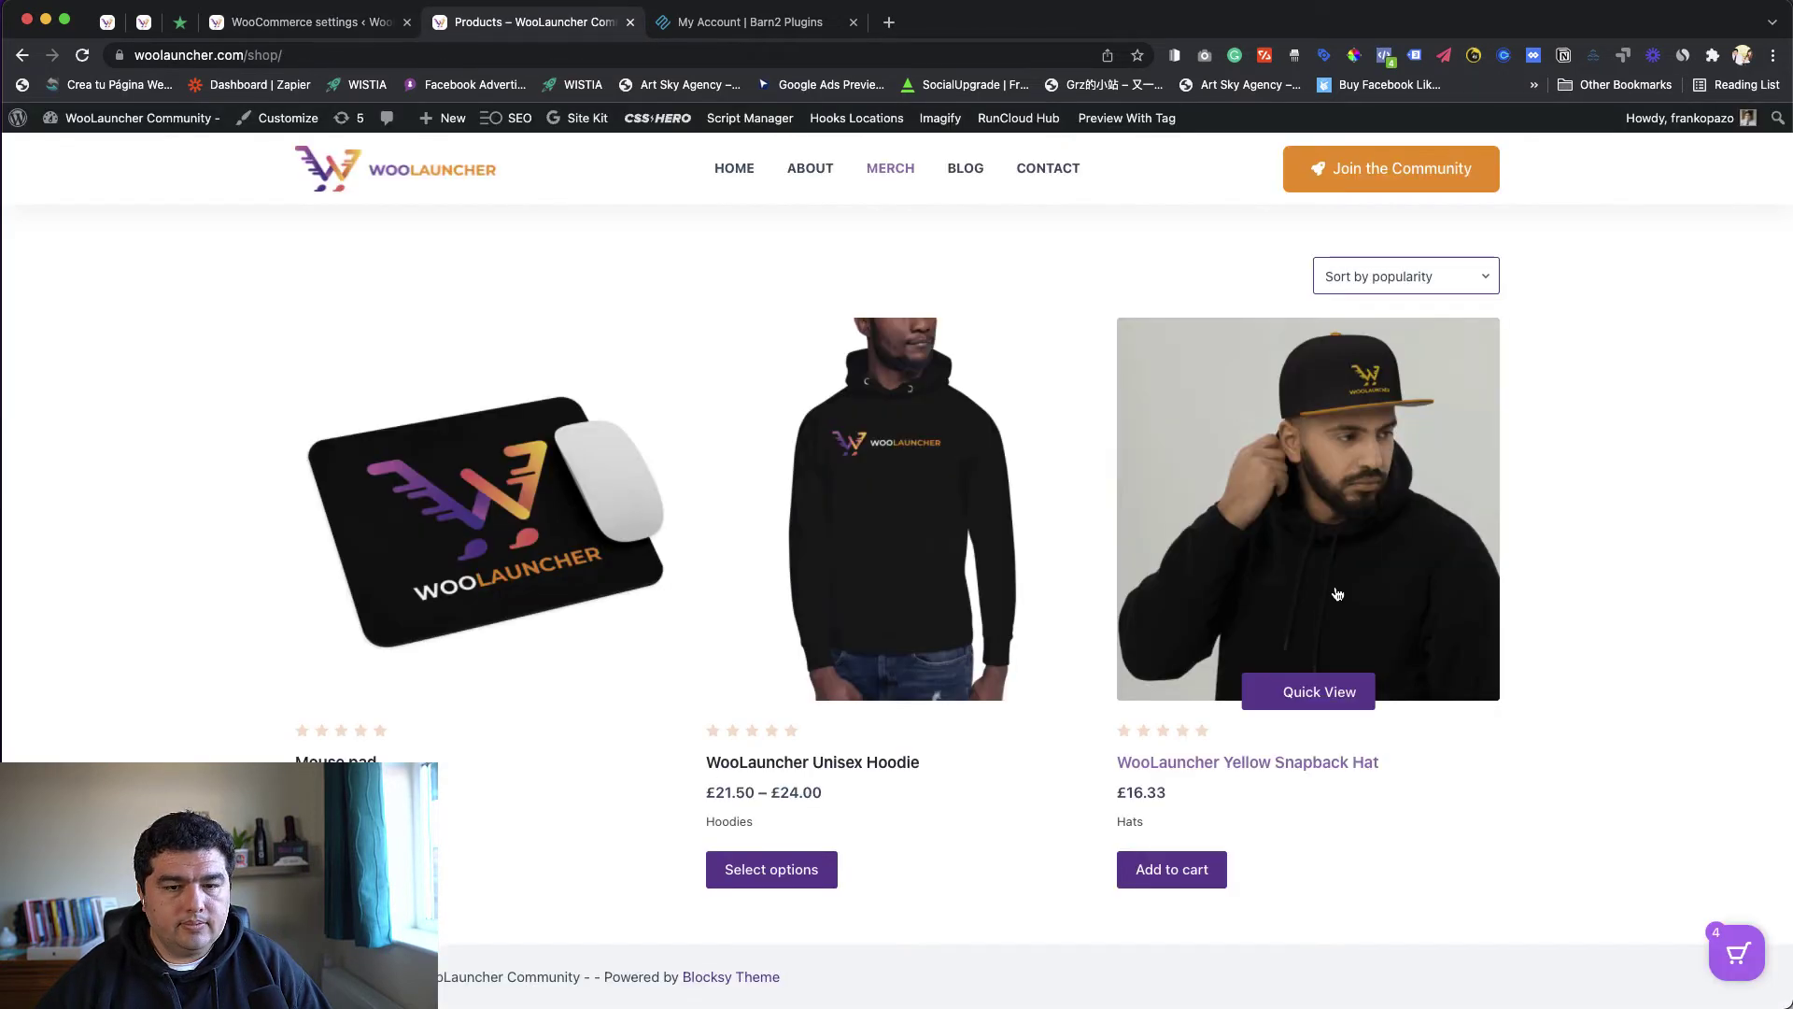
pyautogui.click(1736, 952)
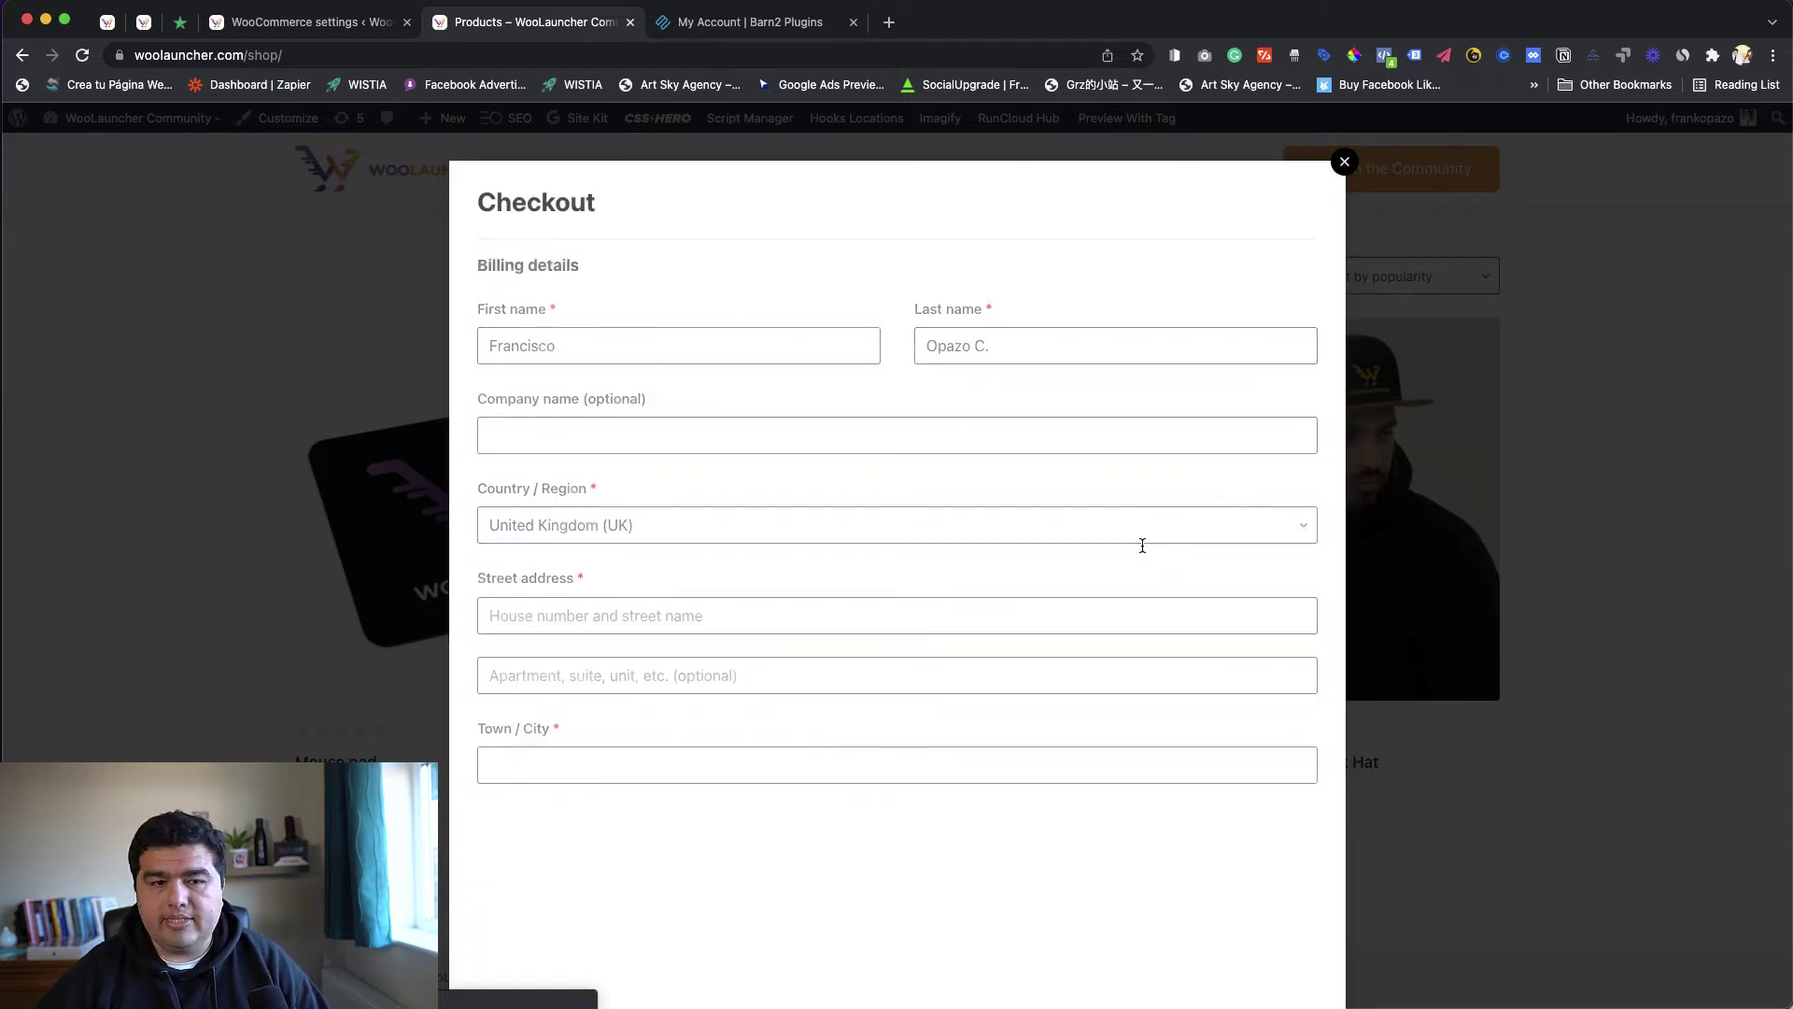
pyautogui.click(1457, 450)
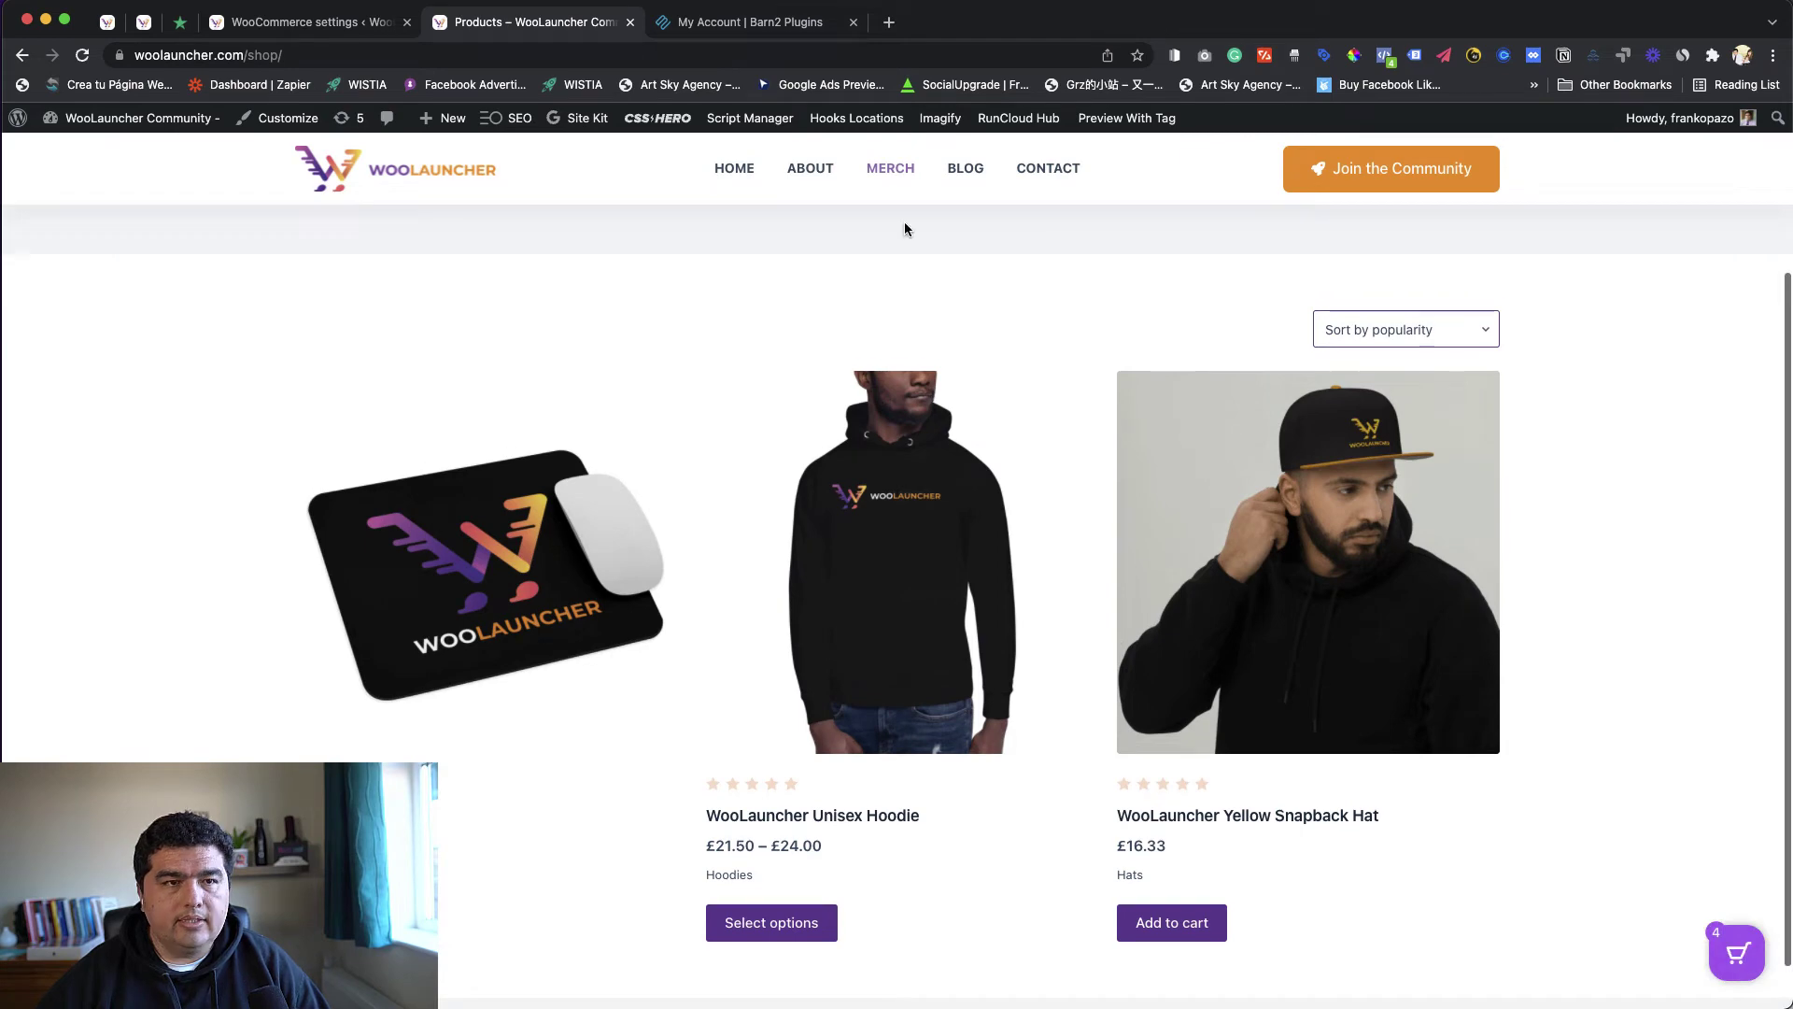
# Step: Switch the Fast Cart layout to Side cart
pyautogui.press('super+alt+Left')
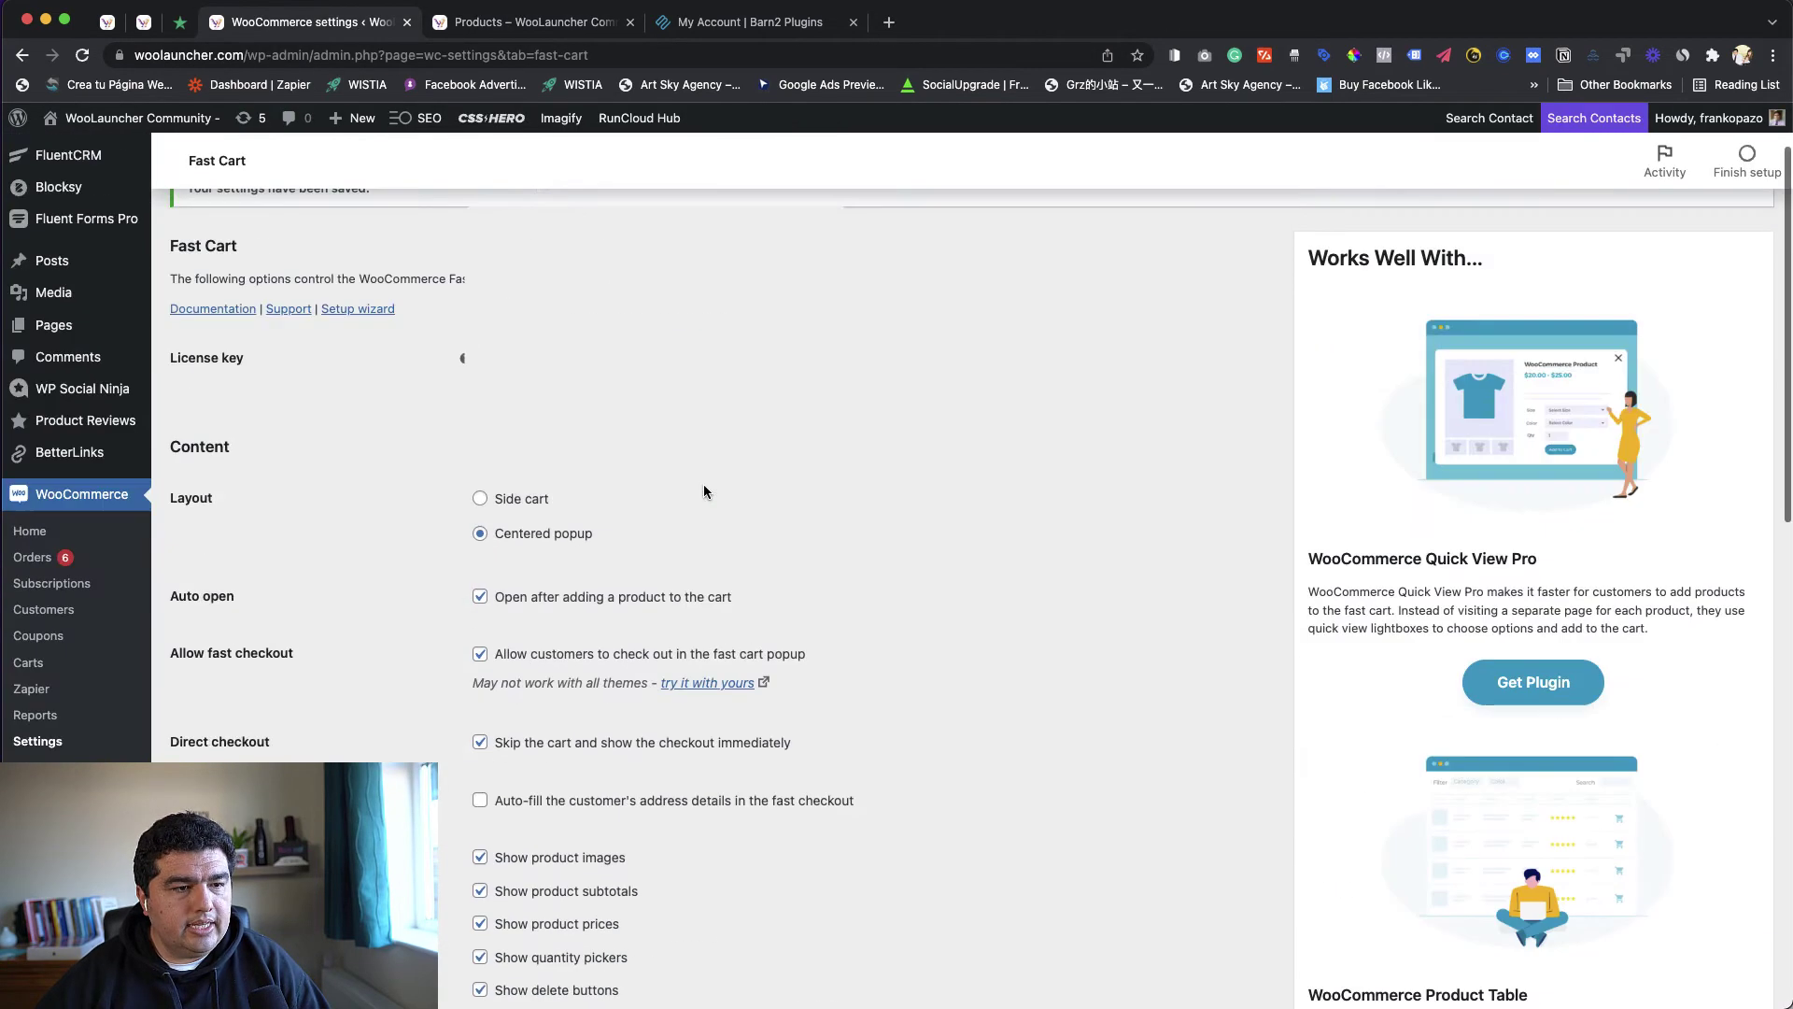
pyautogui.click(480, 498)
pyautogui.scroll(-15, 766, 556)
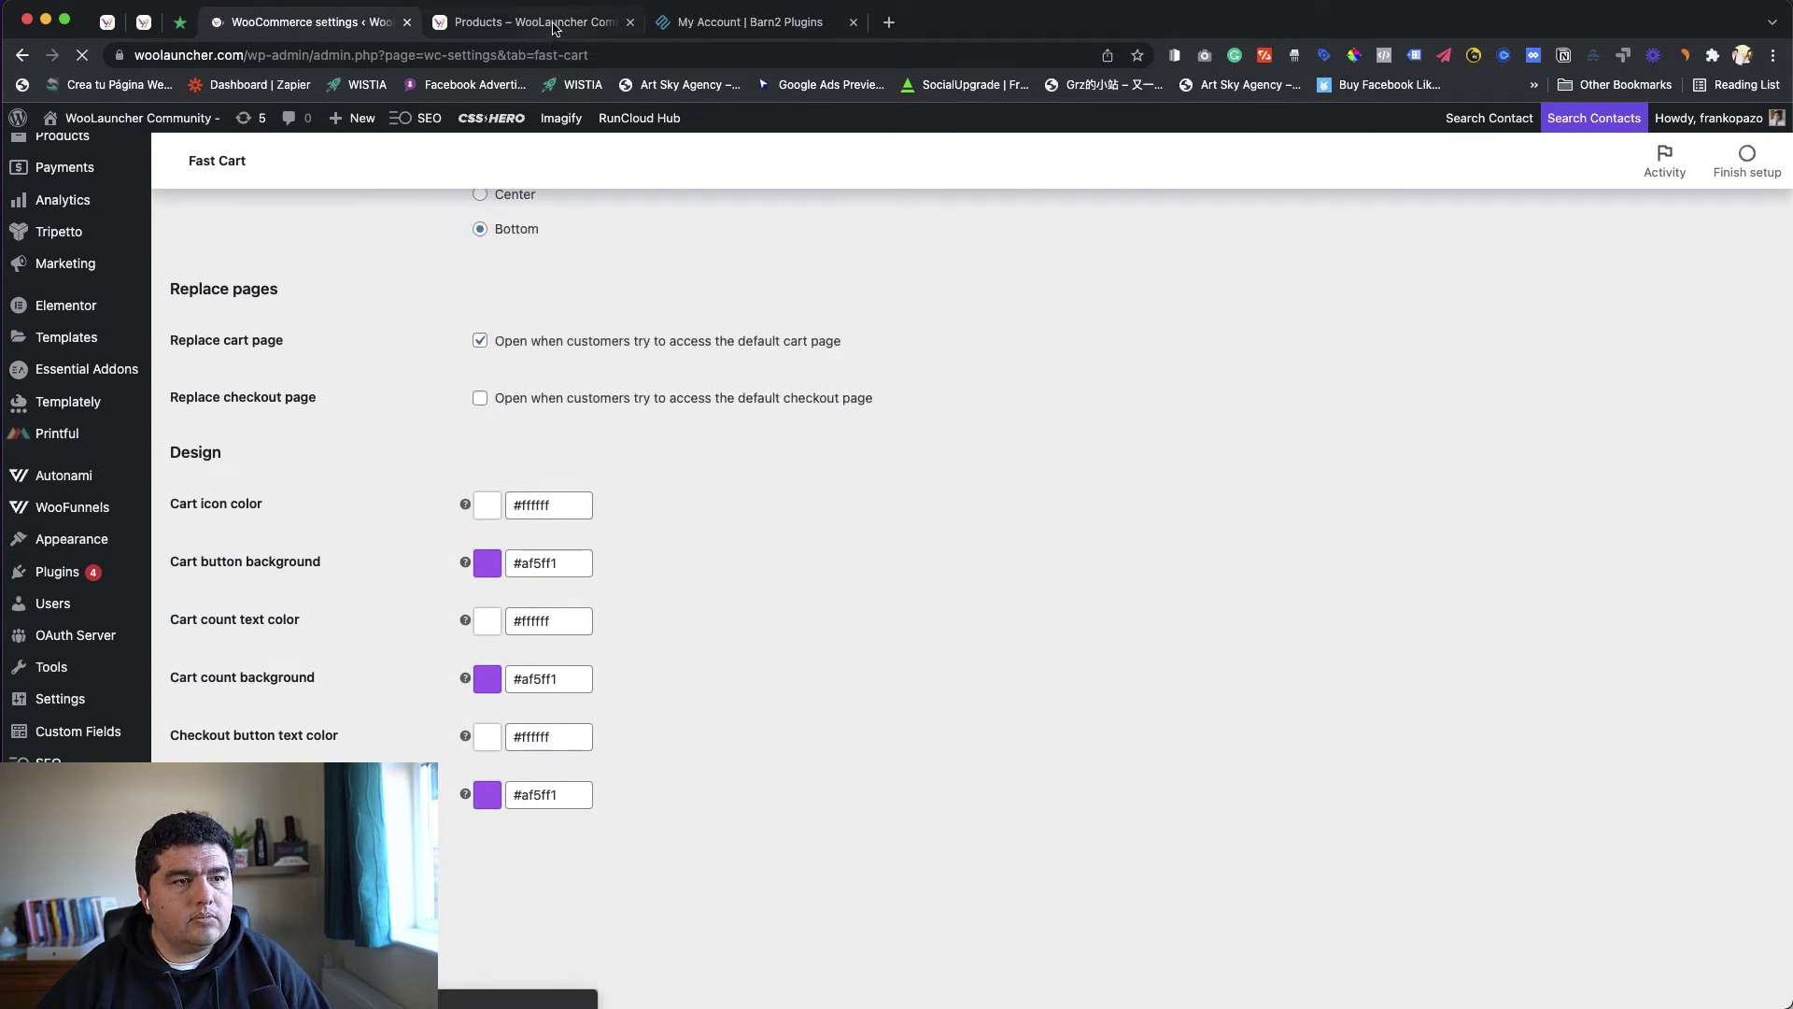
# Step: Reload the shop, then open and close the checkout side panel from the floating cart
pyautogui.click(556, 24)
pyautogui.click(82, 56)
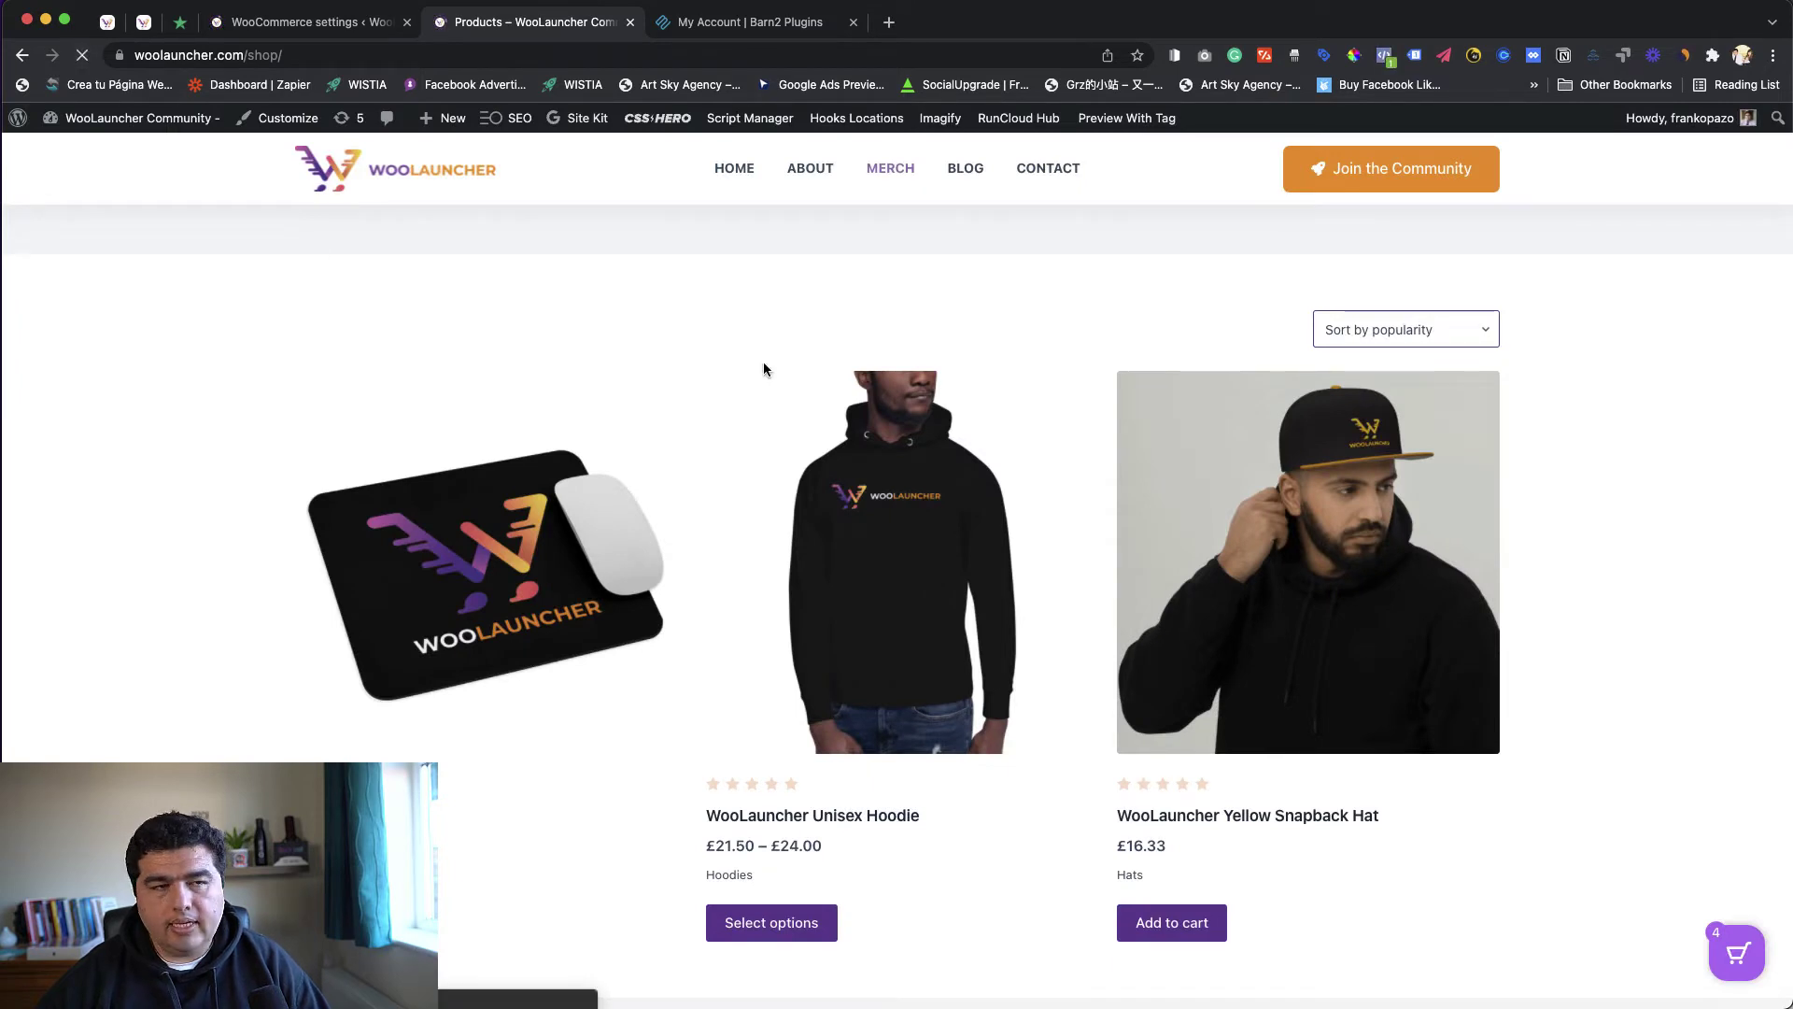
pyautogui.moveTo(865, 408)
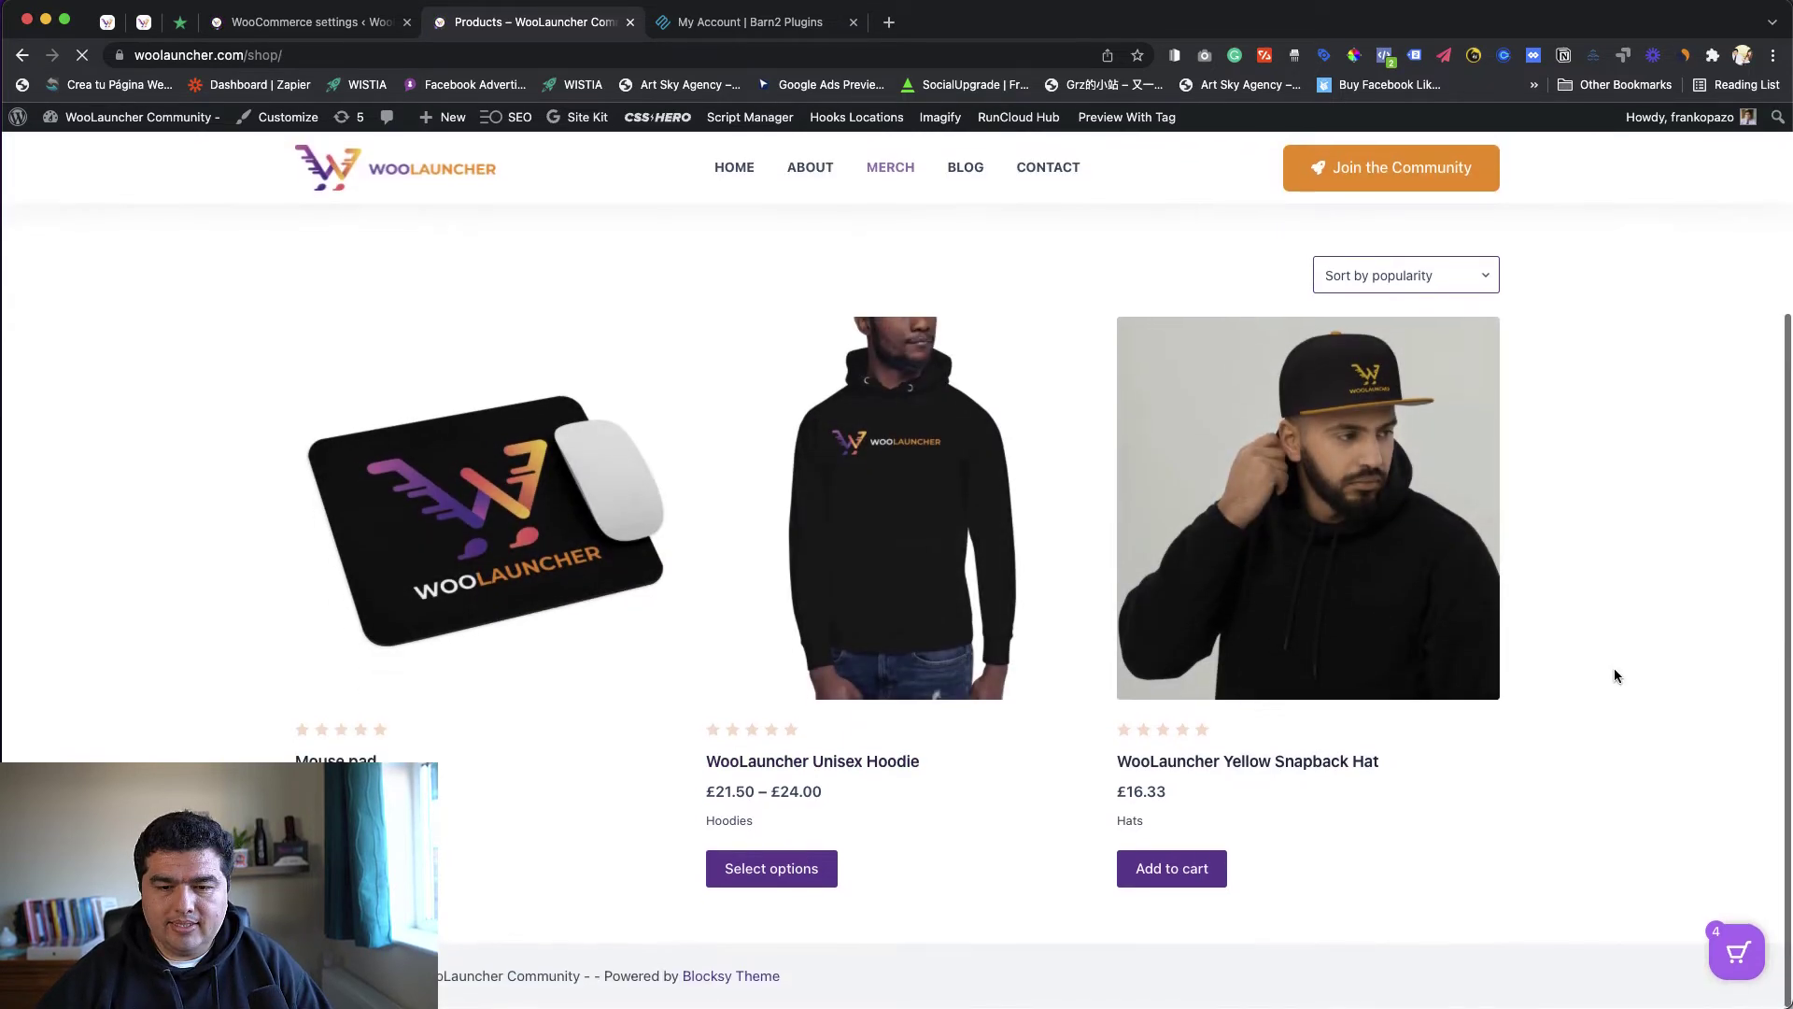
pyautogui.click(1736, 957)
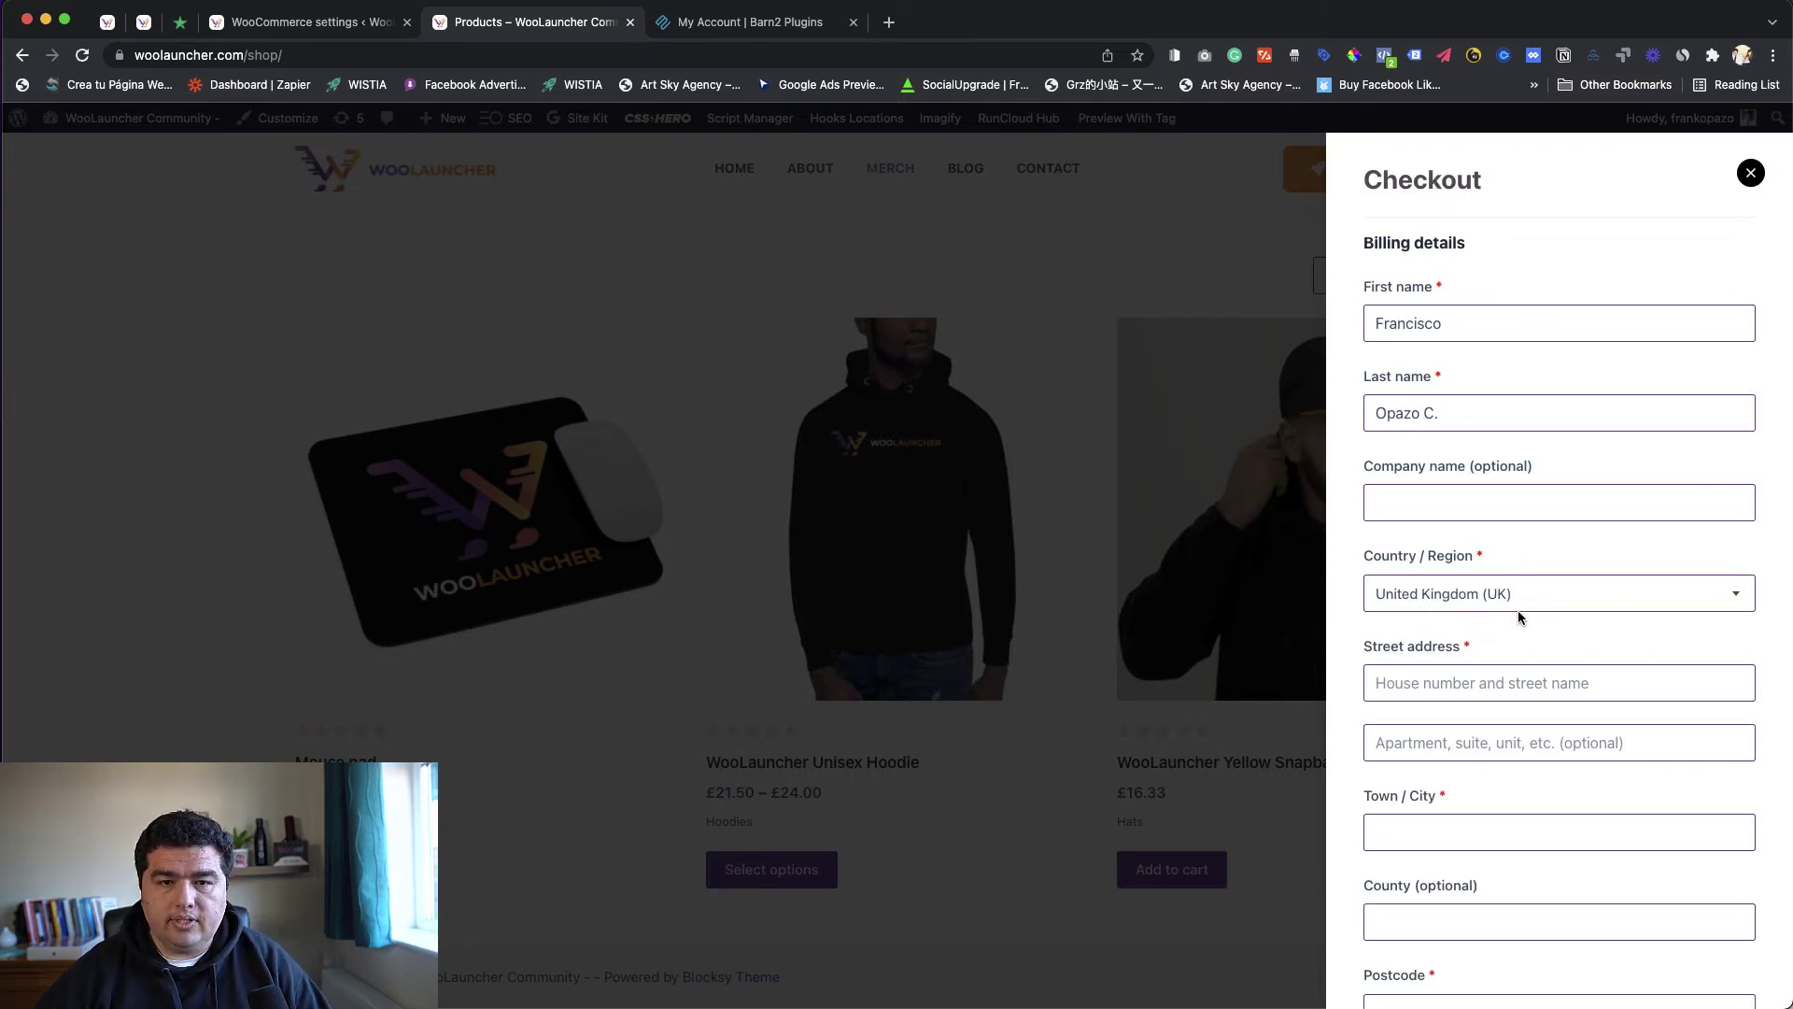
pyautogui.click(1751, 174)
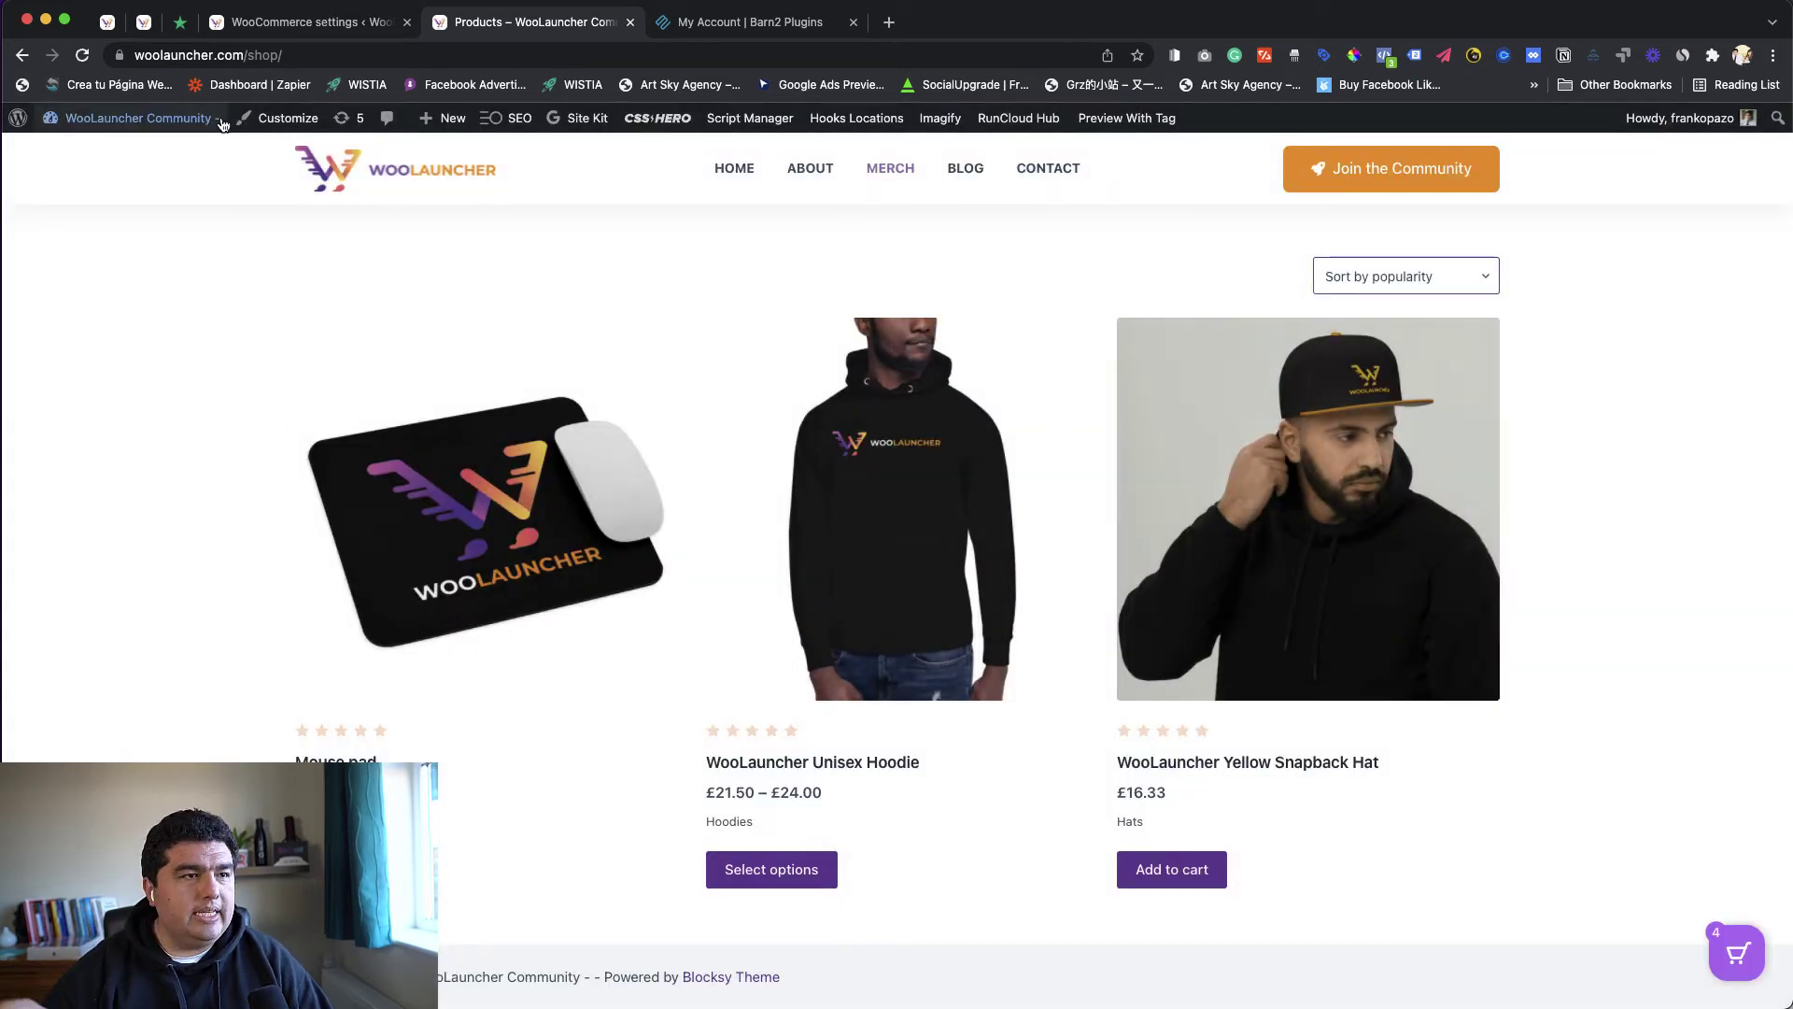
# Step: Set the Fast Cart floating cart icon position to Center
pyautogui.hotkey('ctrl', 'shift', 'Tab')
pyautogui.scroll(-3, 775, 676)
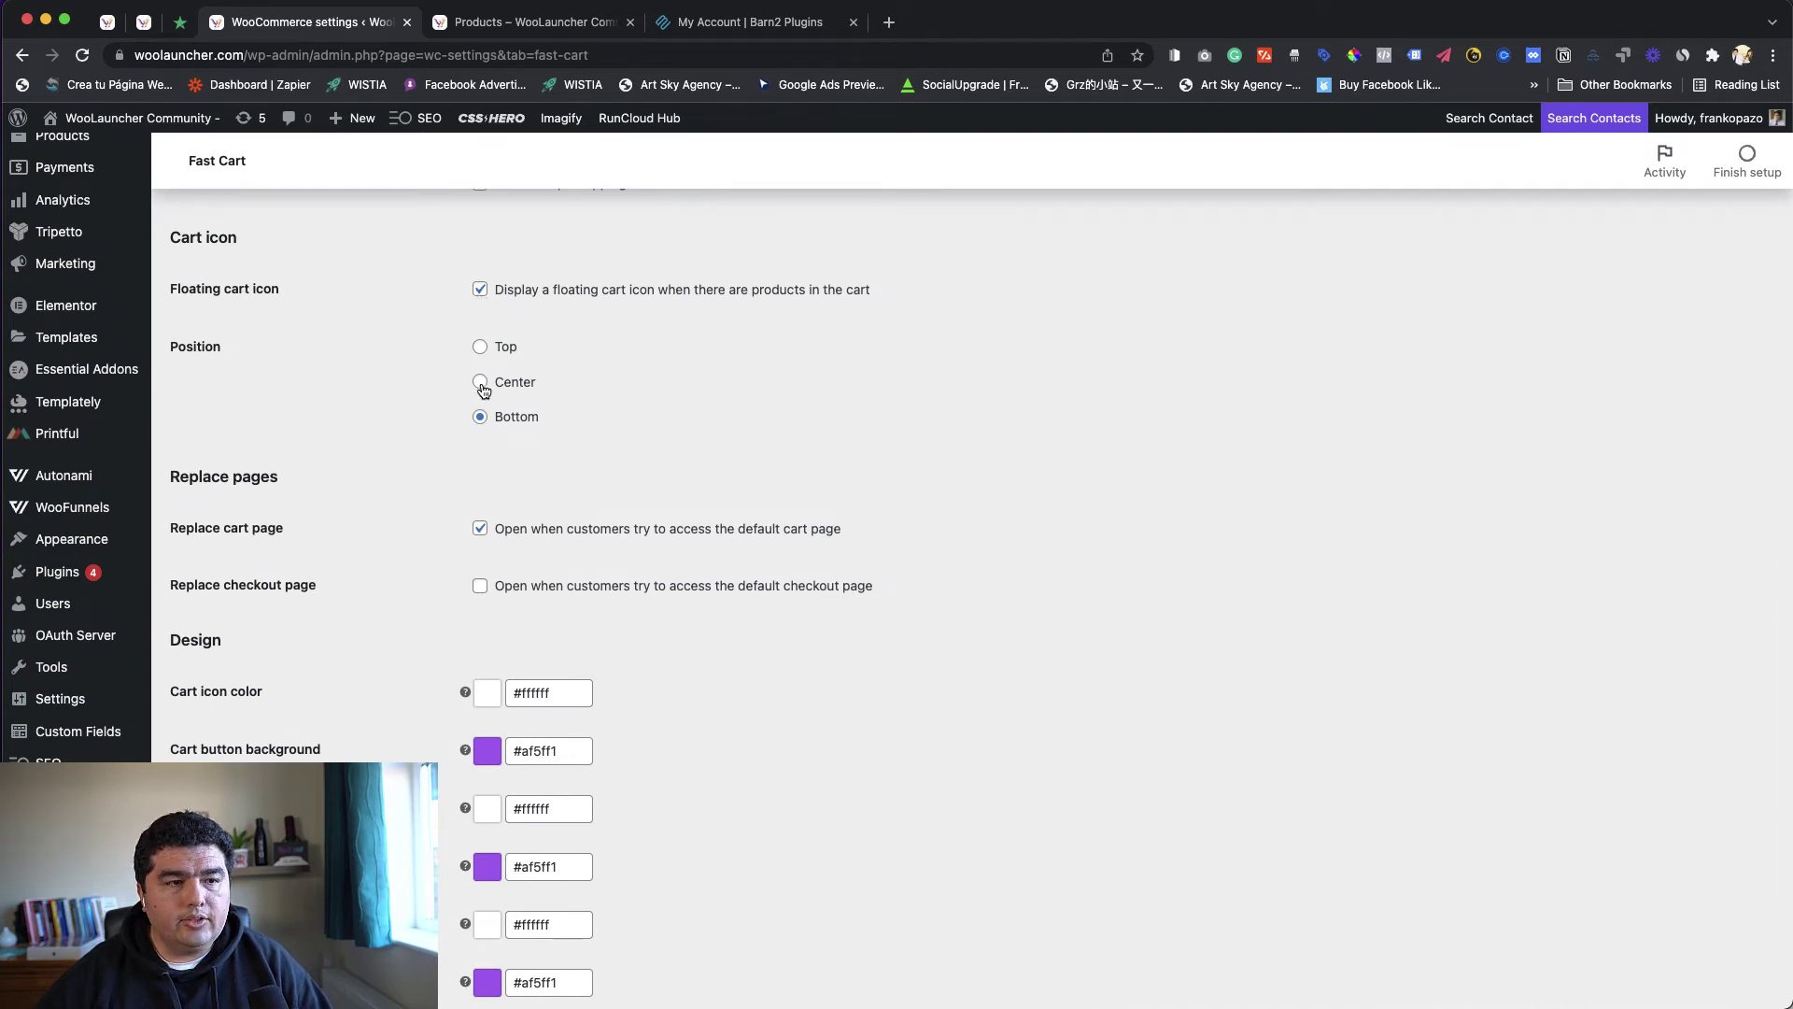
pyautogui.click(480, 383)
pyautogui.scroll(-1, 688, 460)
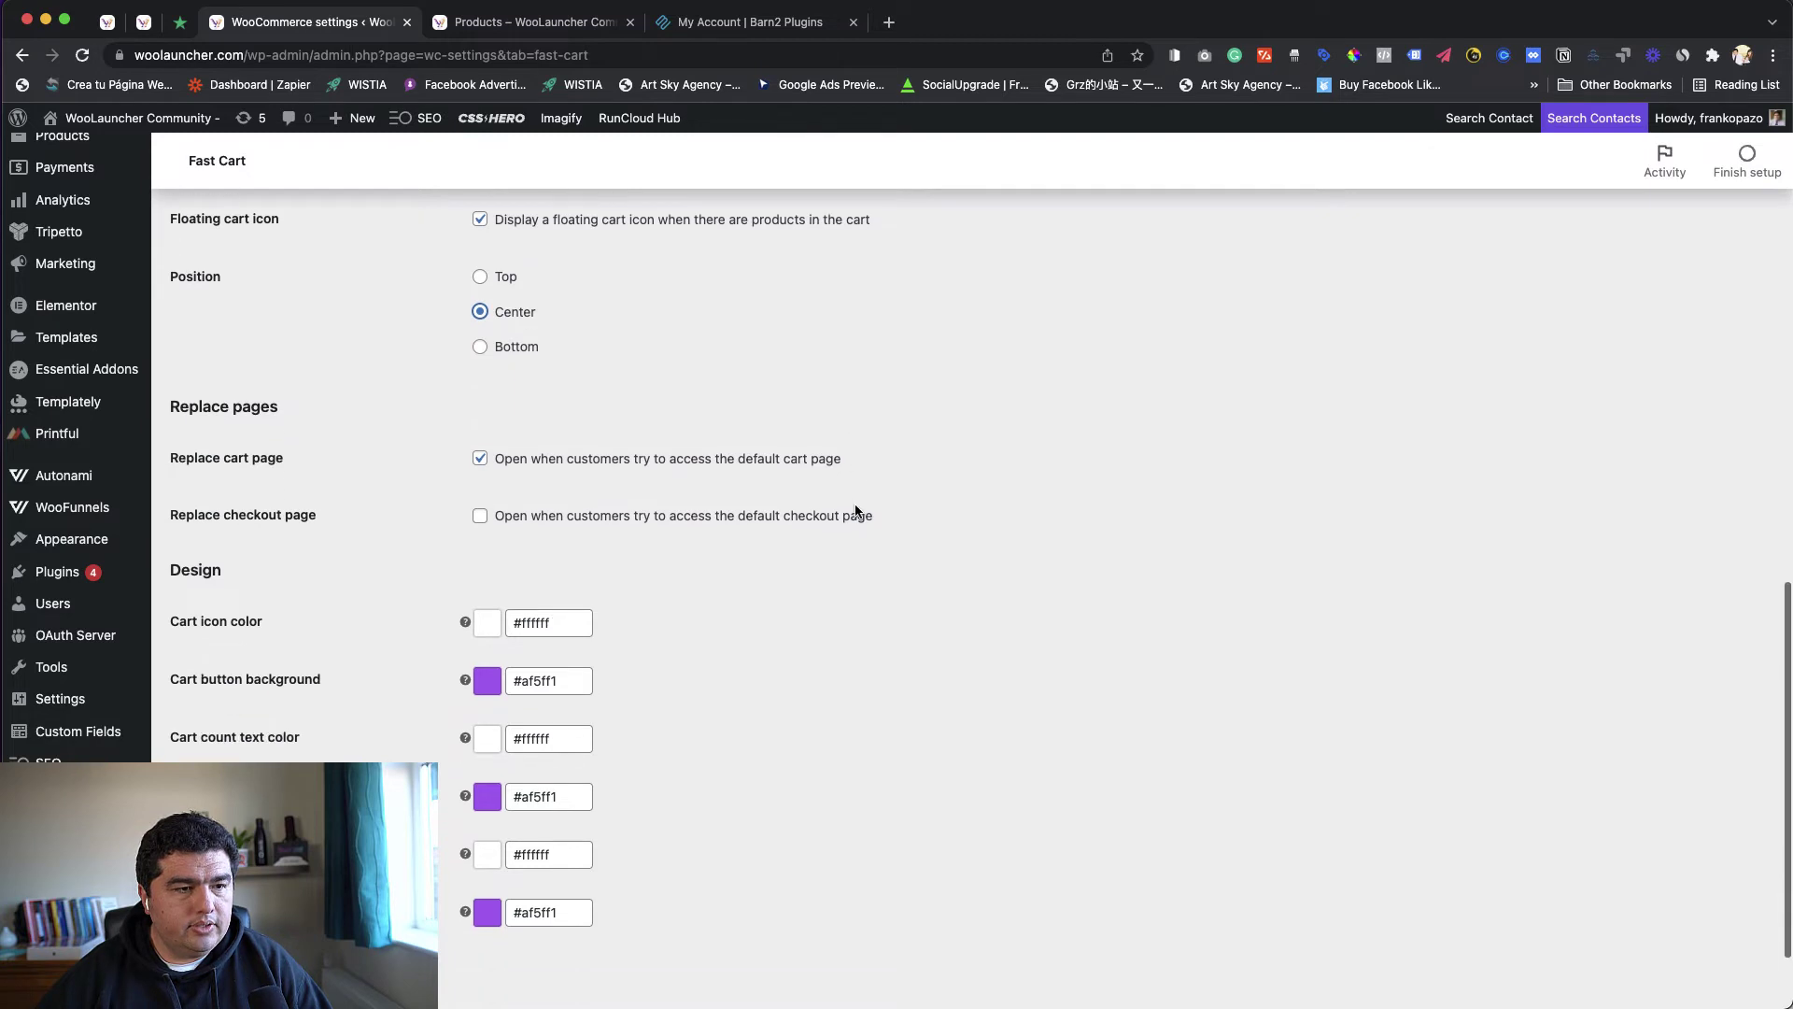
pyautogui.scroll(-1, 683, 608)
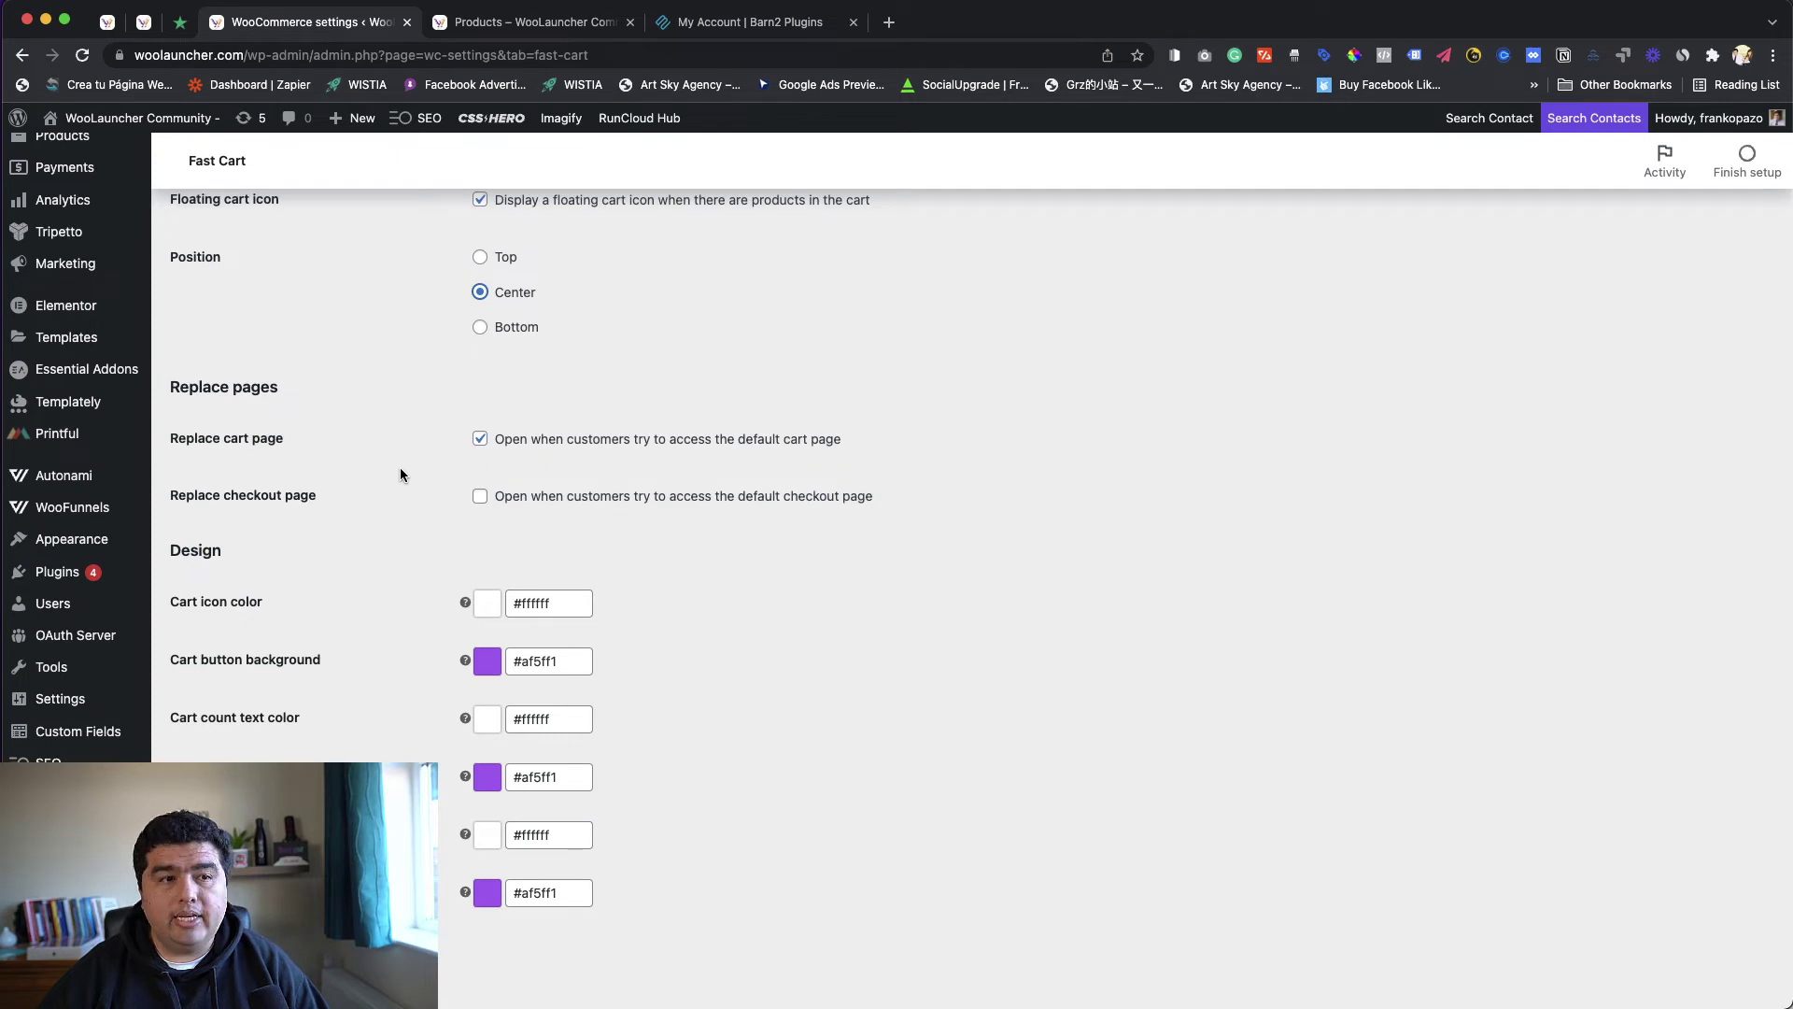
# Step: Review the #af5ff1 design colours, save the Fast Cart settings, and reload the shop page
pyautogui.moveTo(178, 389); pyautogui.dragTo(287, 384)
pyautogui.click(326, 456)
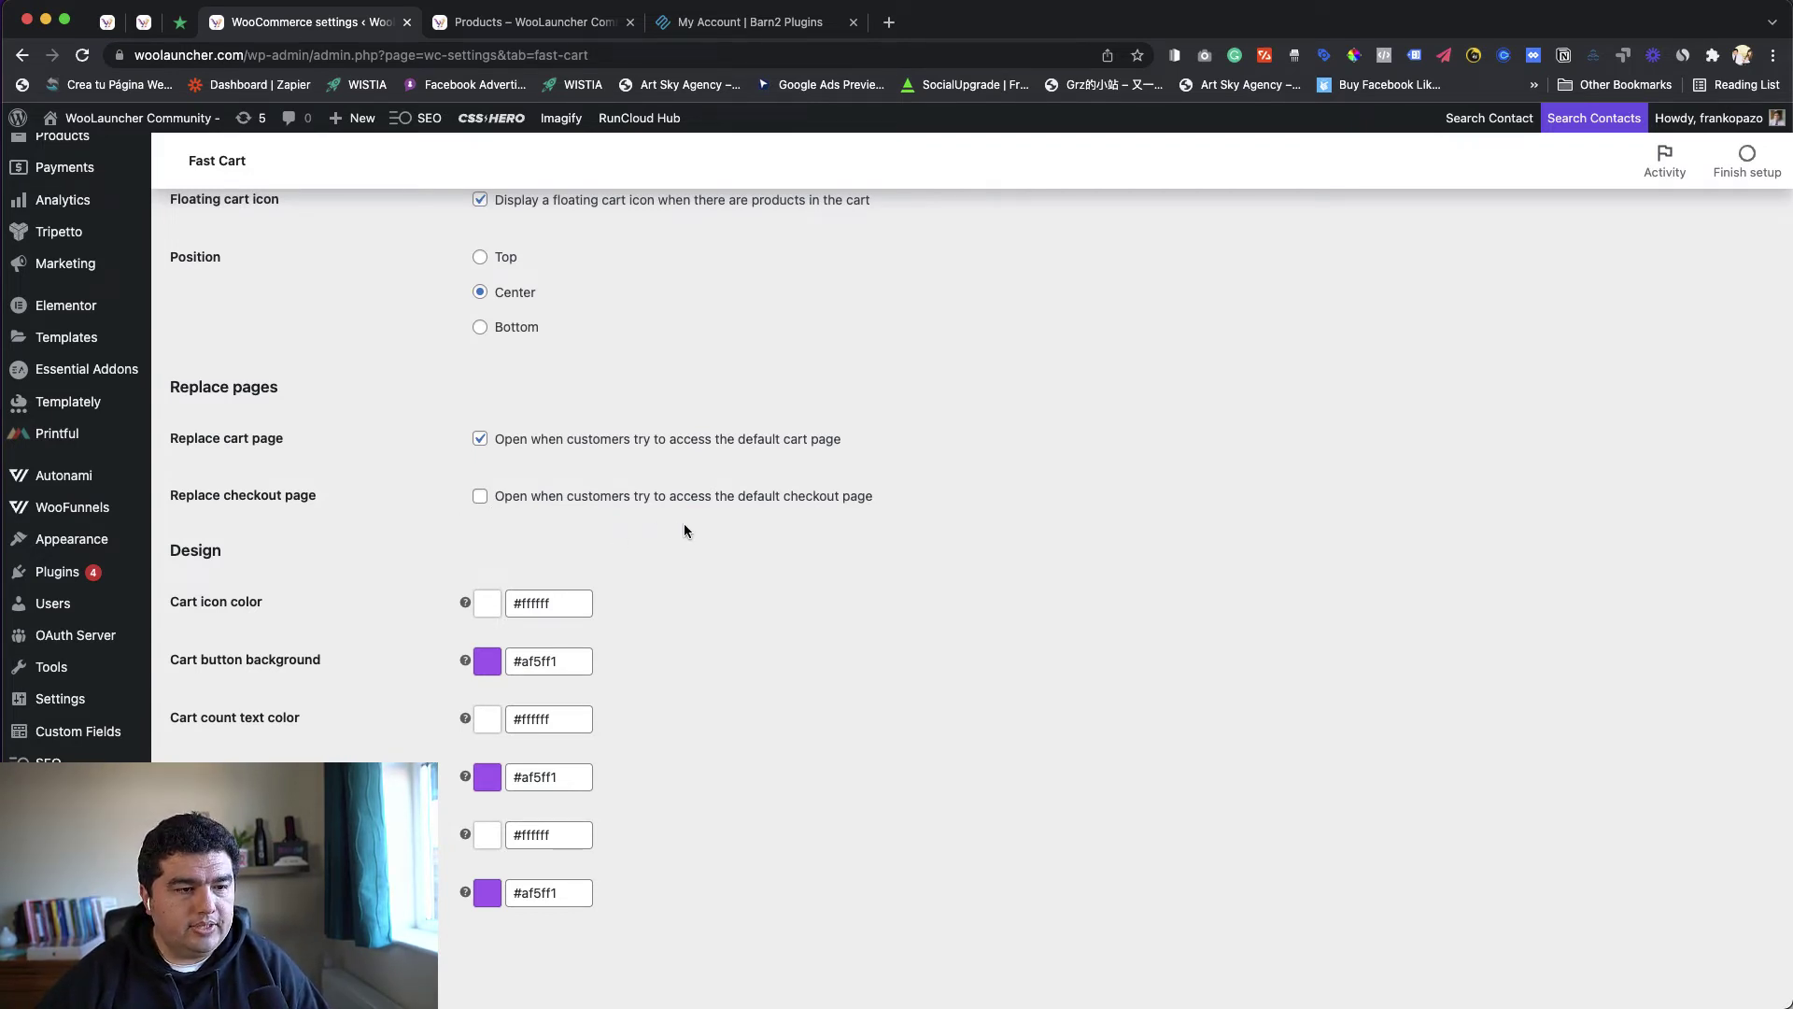
pyautogui.scroll(-2, 691, 542)
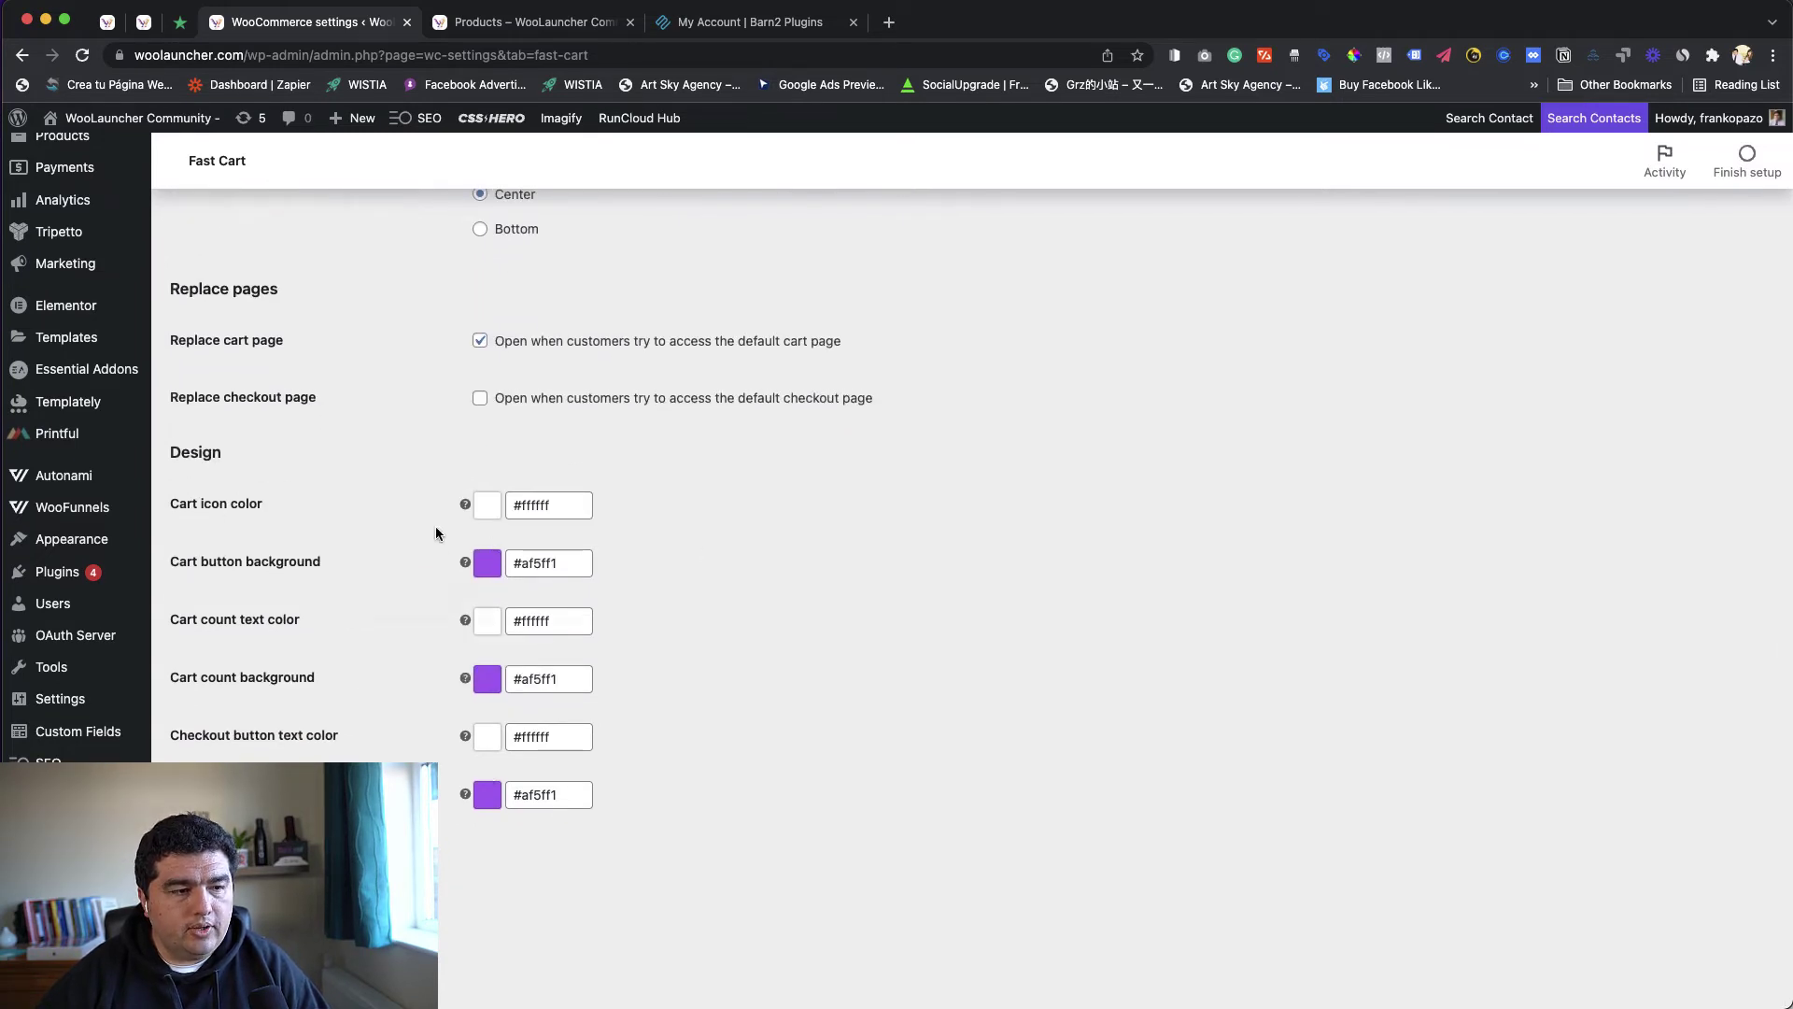
pyautogui.scroll(-2, 749, 529)
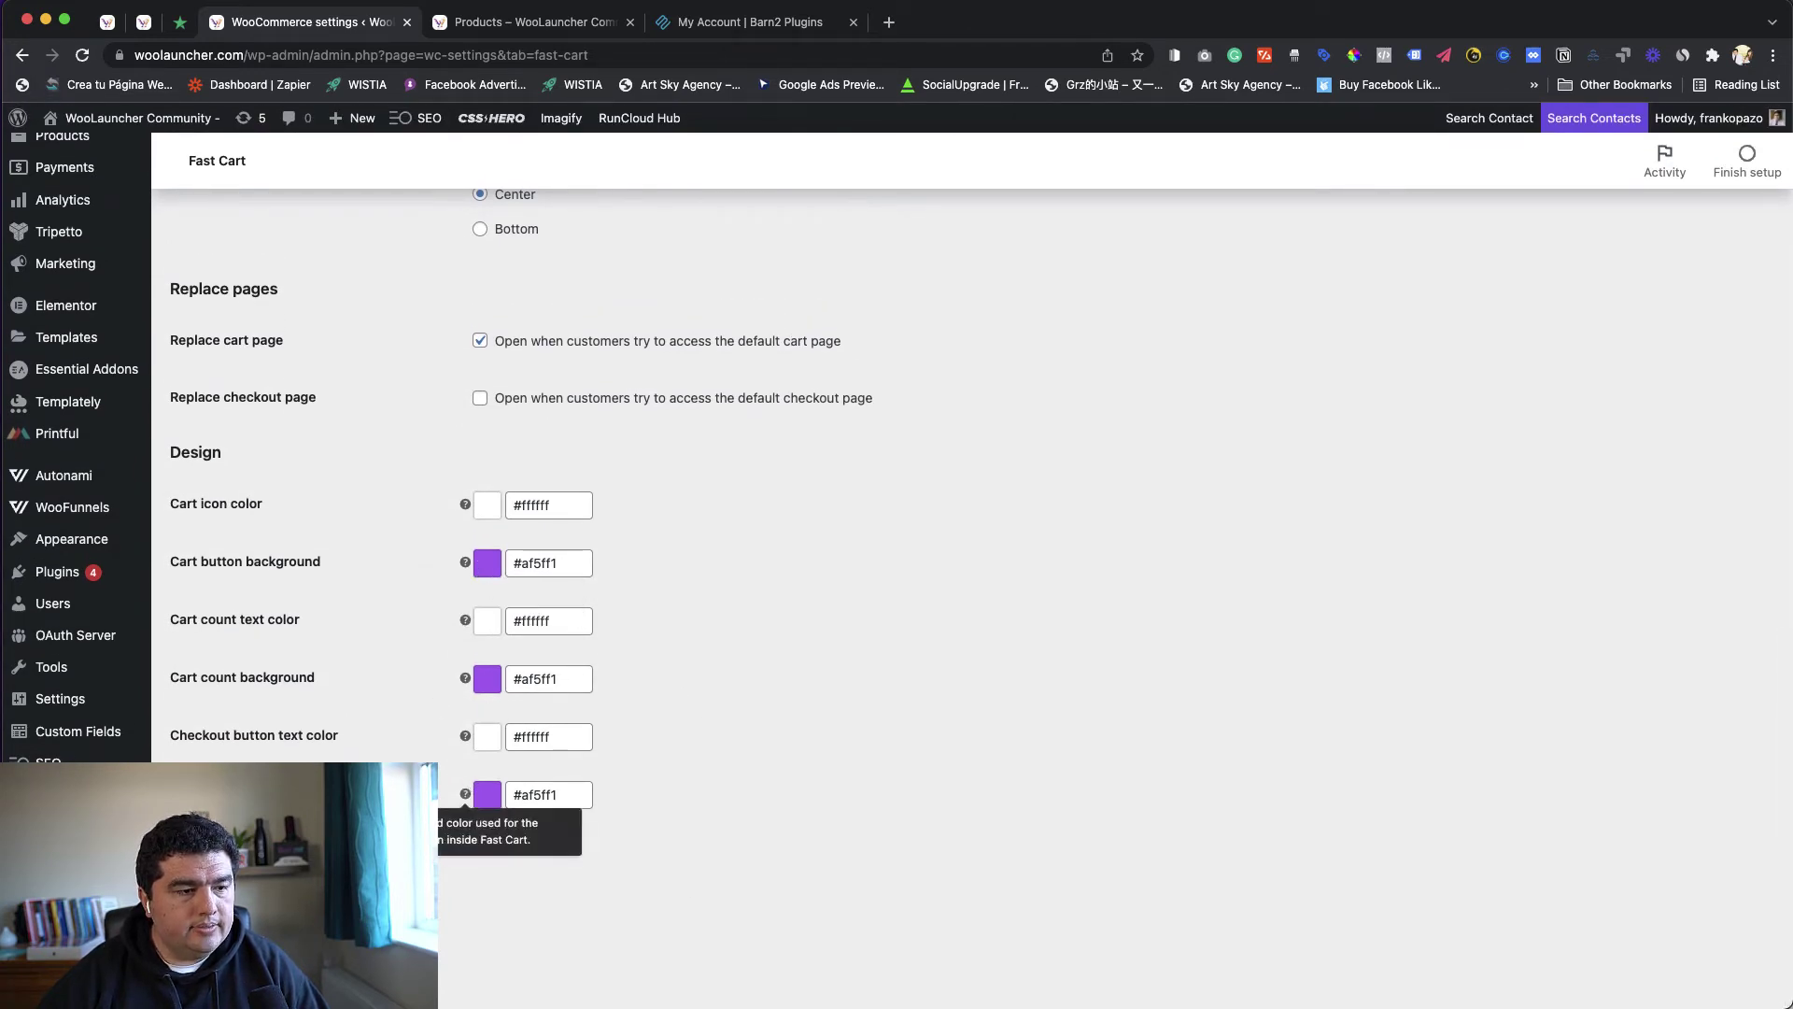
pyautogui.click(207, 864)
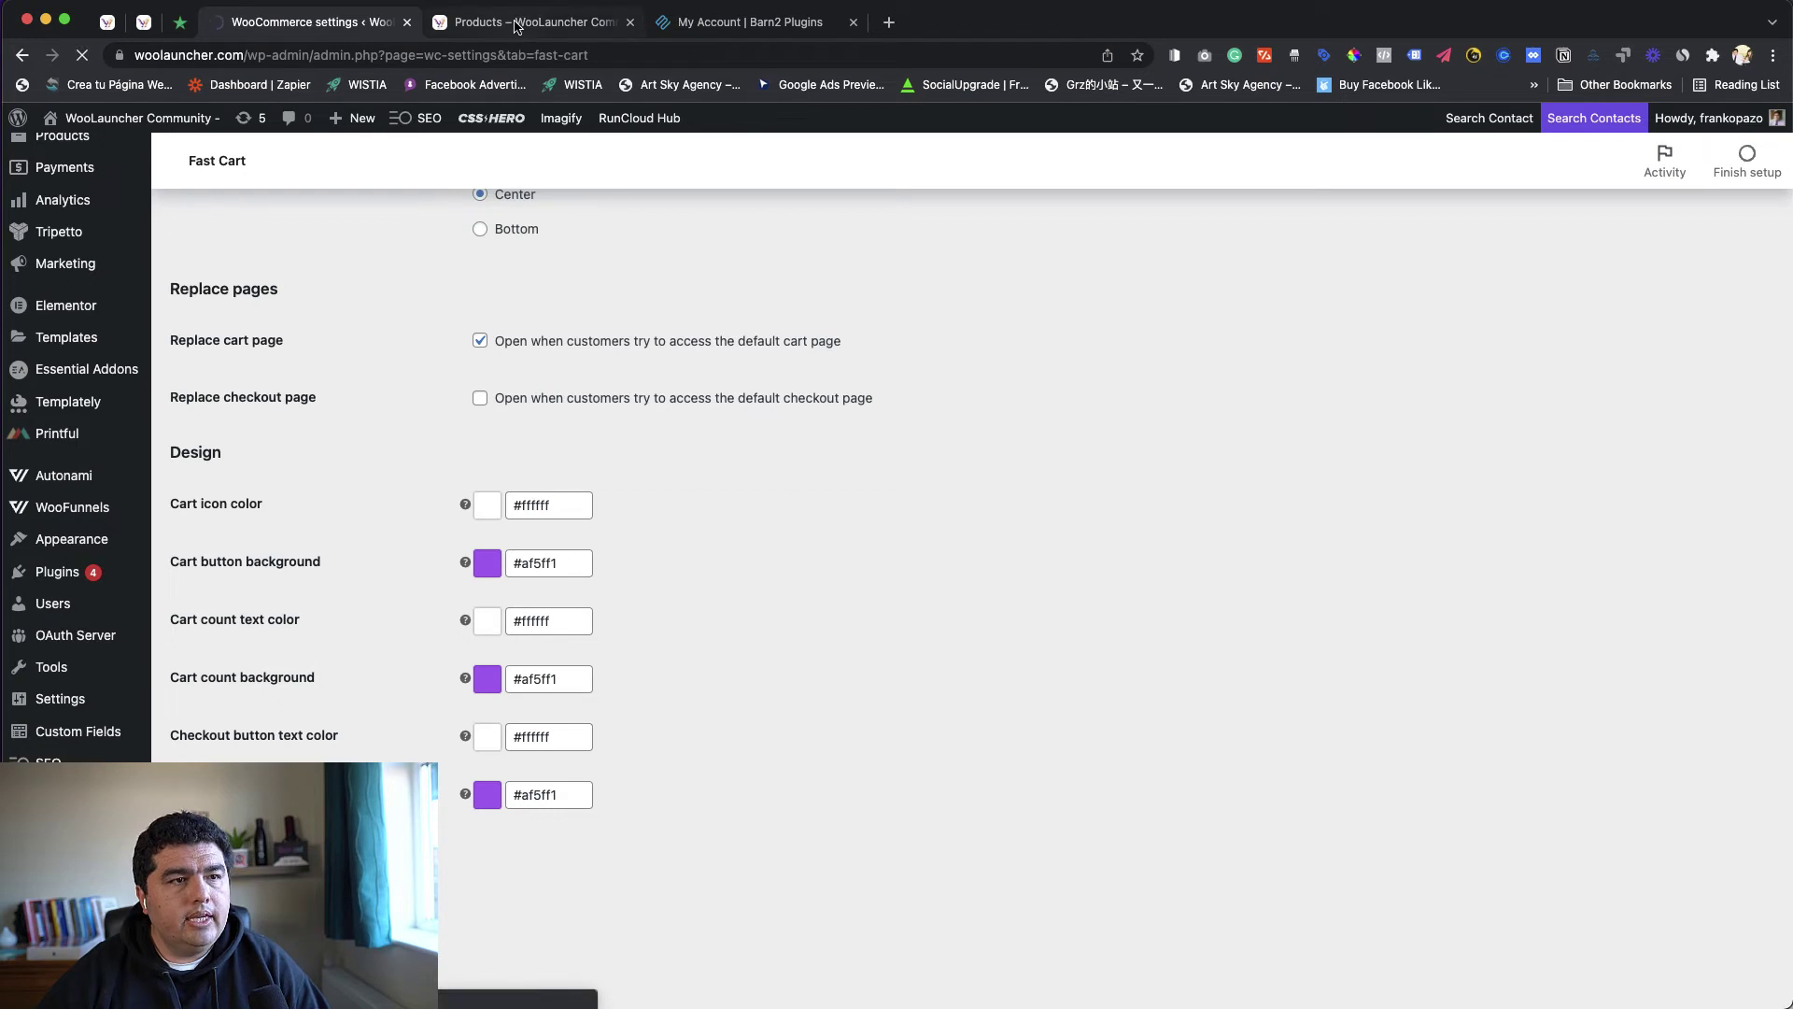
pyautogui.click(516, 26)
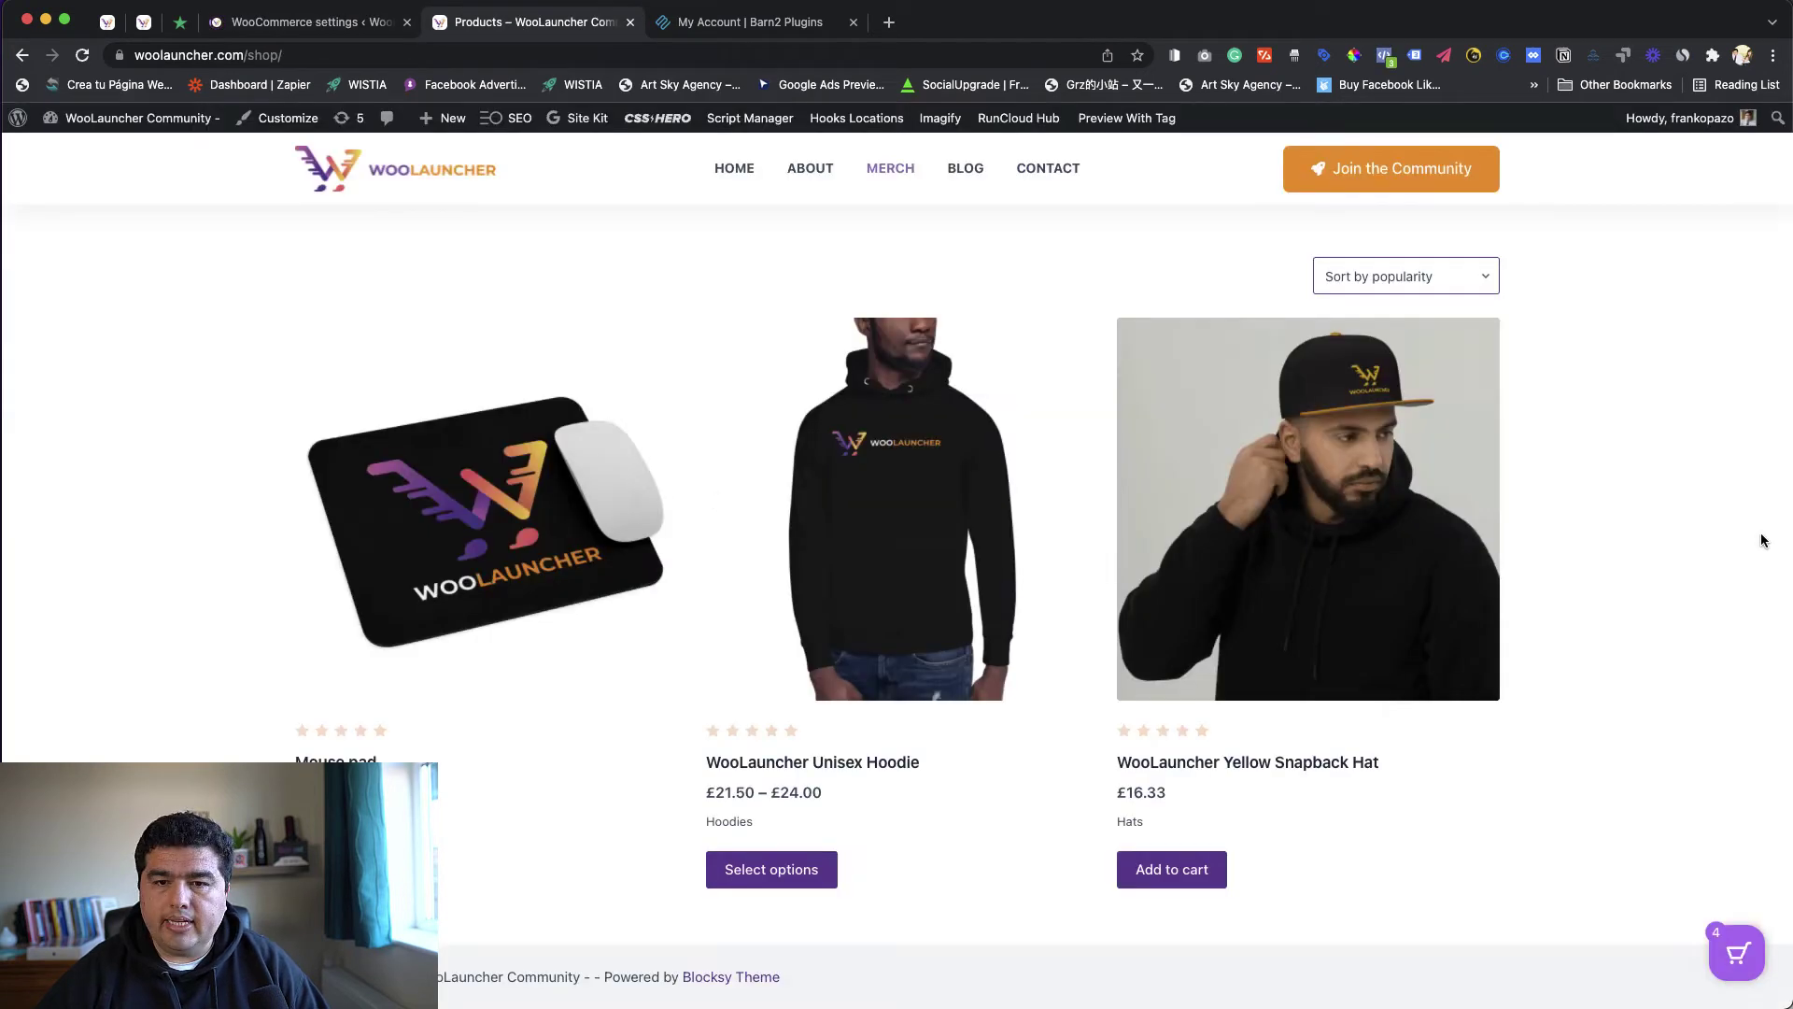
pyautogui.press('super+r')
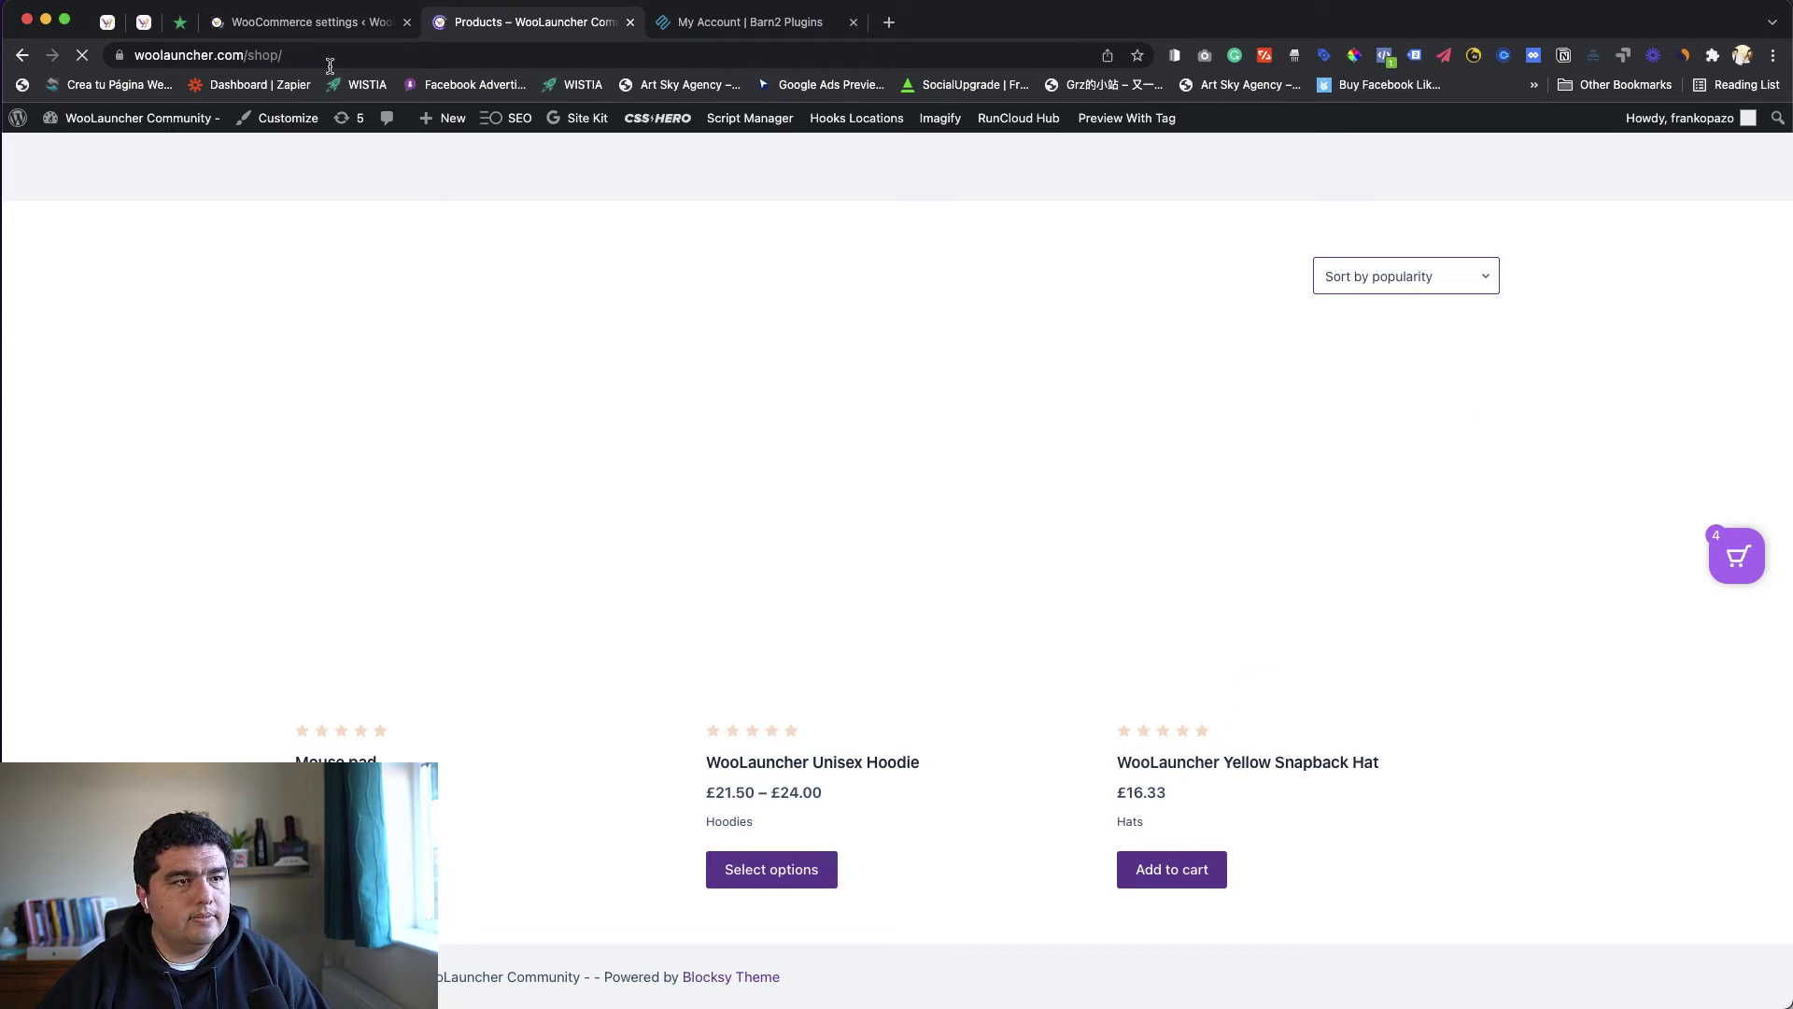
# Step: Tick Autocomplete on the Fast Cart tab, leave the Google API key empty, and save
pyautogui.click(333, 28)
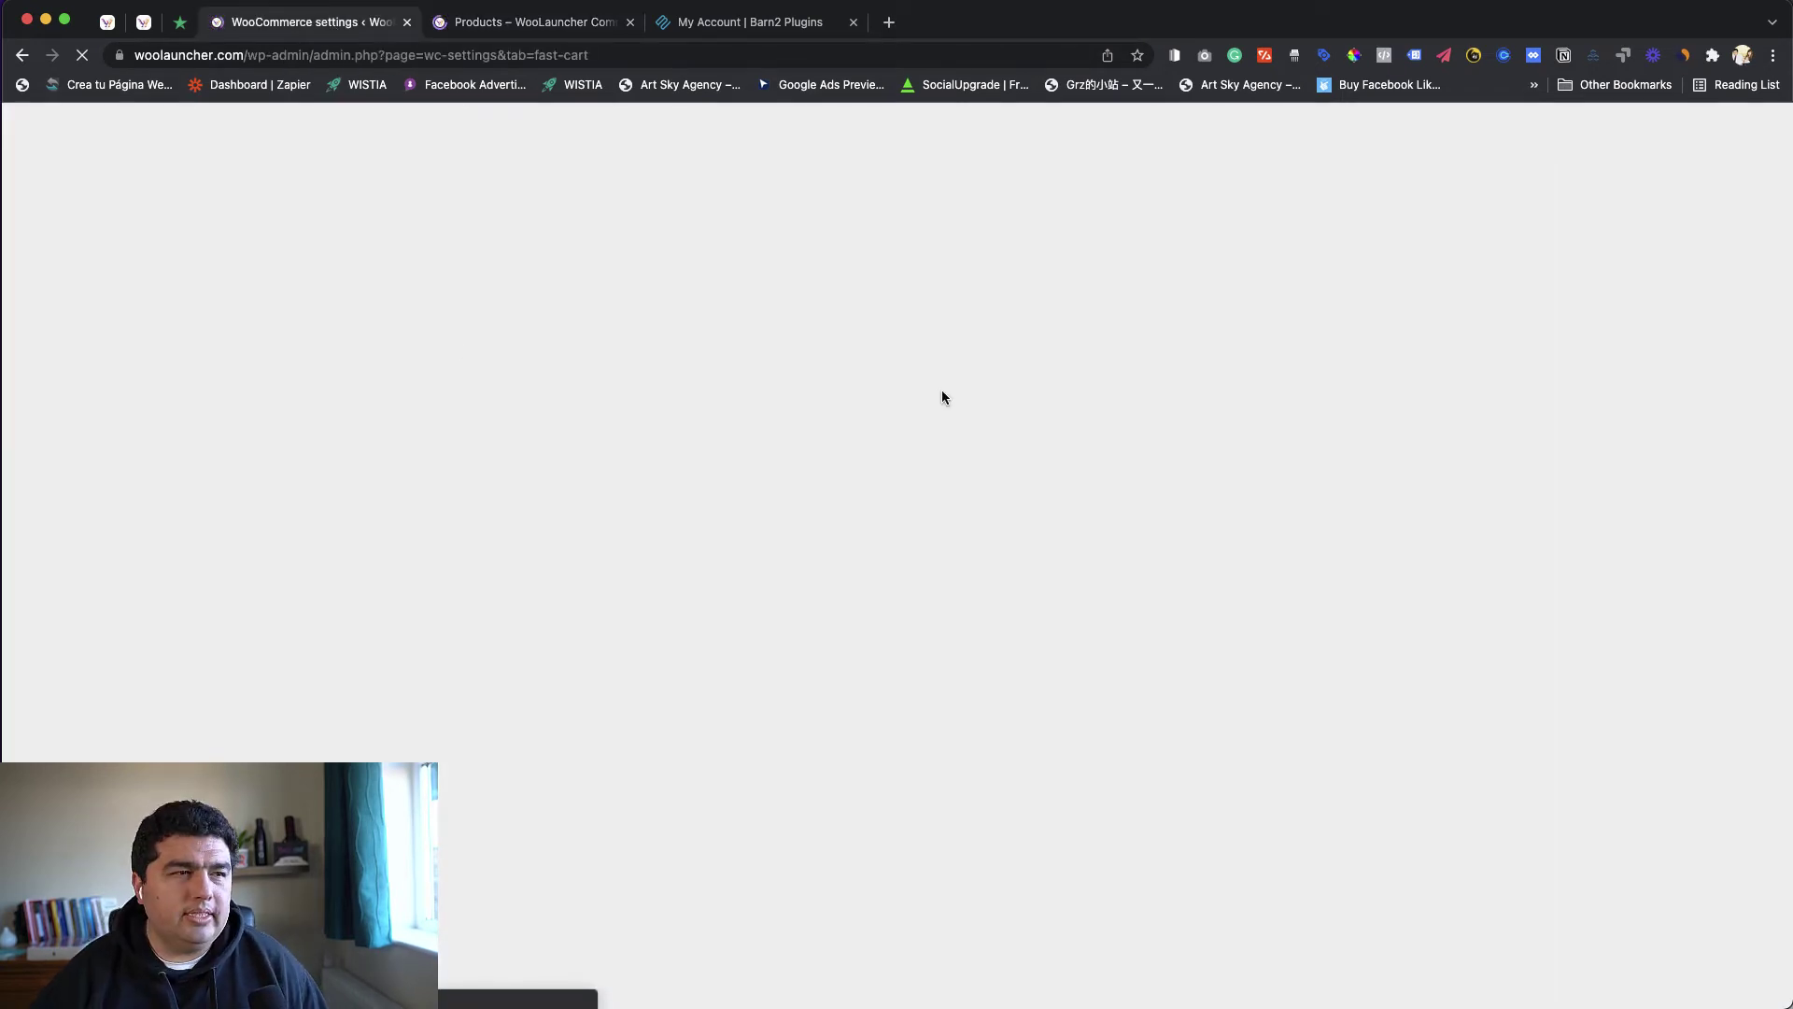
pyautogui.scroll(-5, 977, 607)
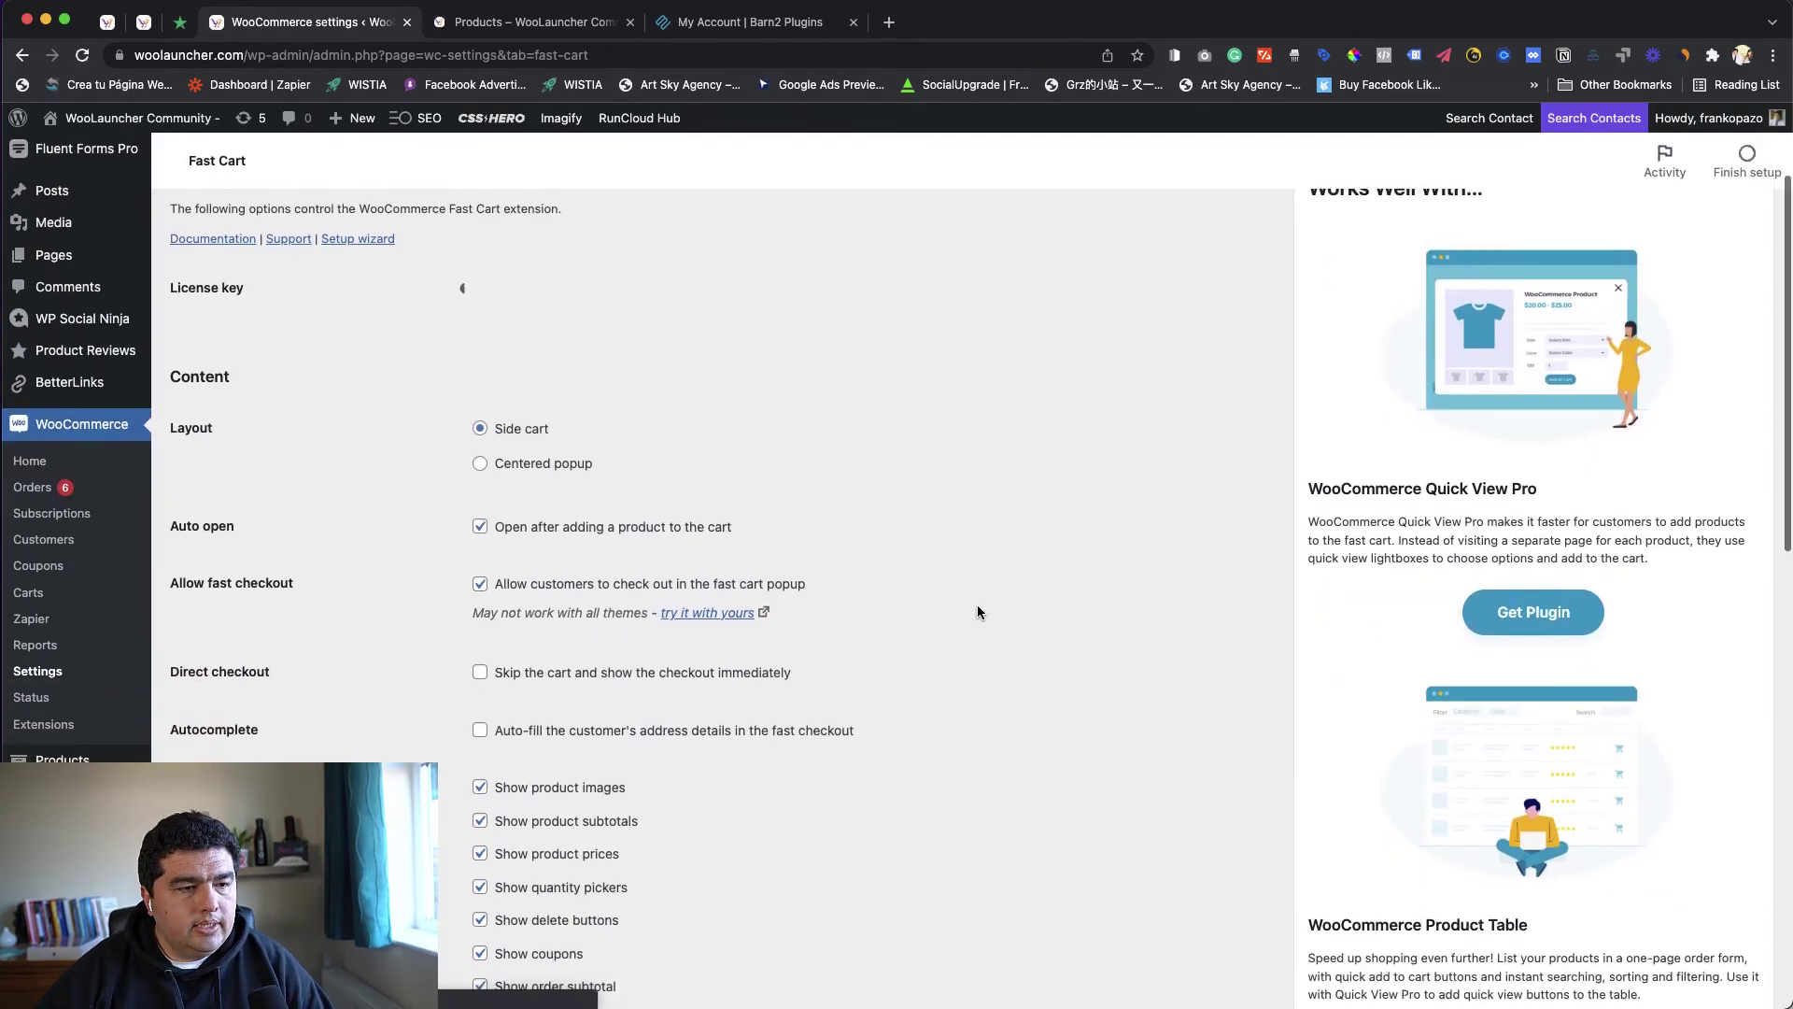
pyautogui.scroll(-3, 917, 586)
pyautogui.scroll(4, 917, 587)
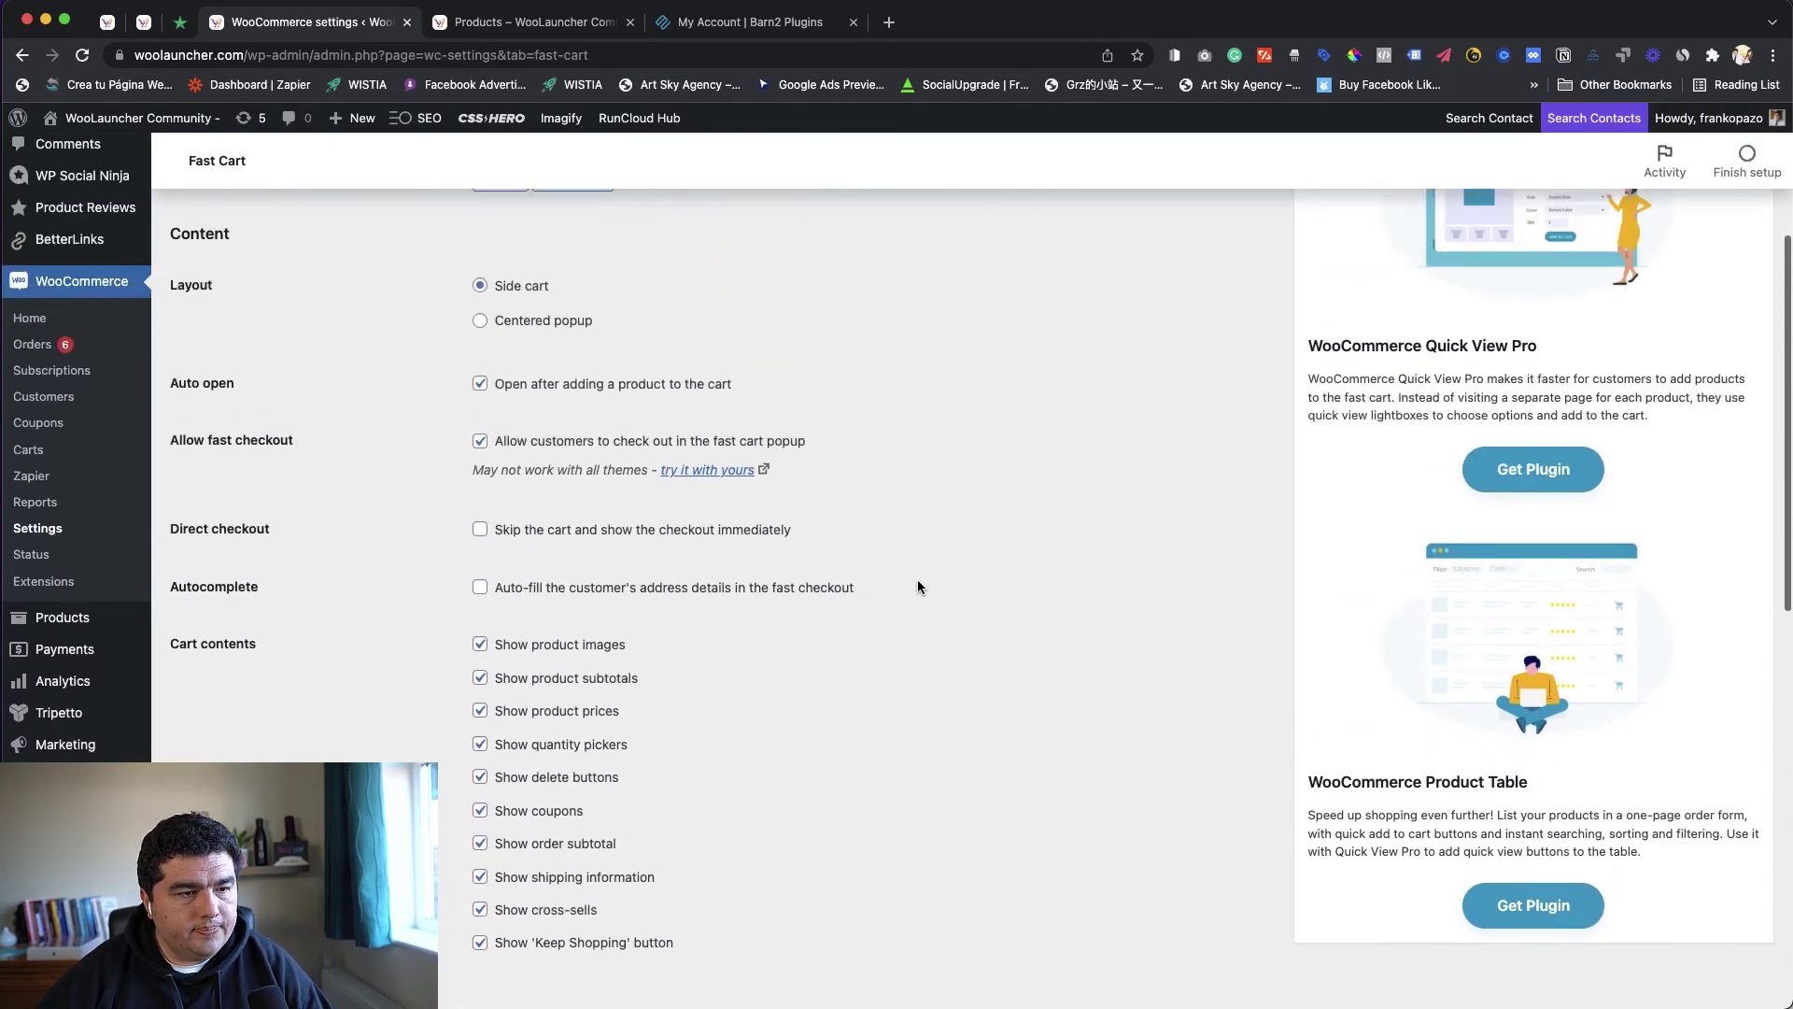
pyautogui.moveTo(181, 588); pyautogui.dragTo(295, 592)
pyautogui.click(617, 588)
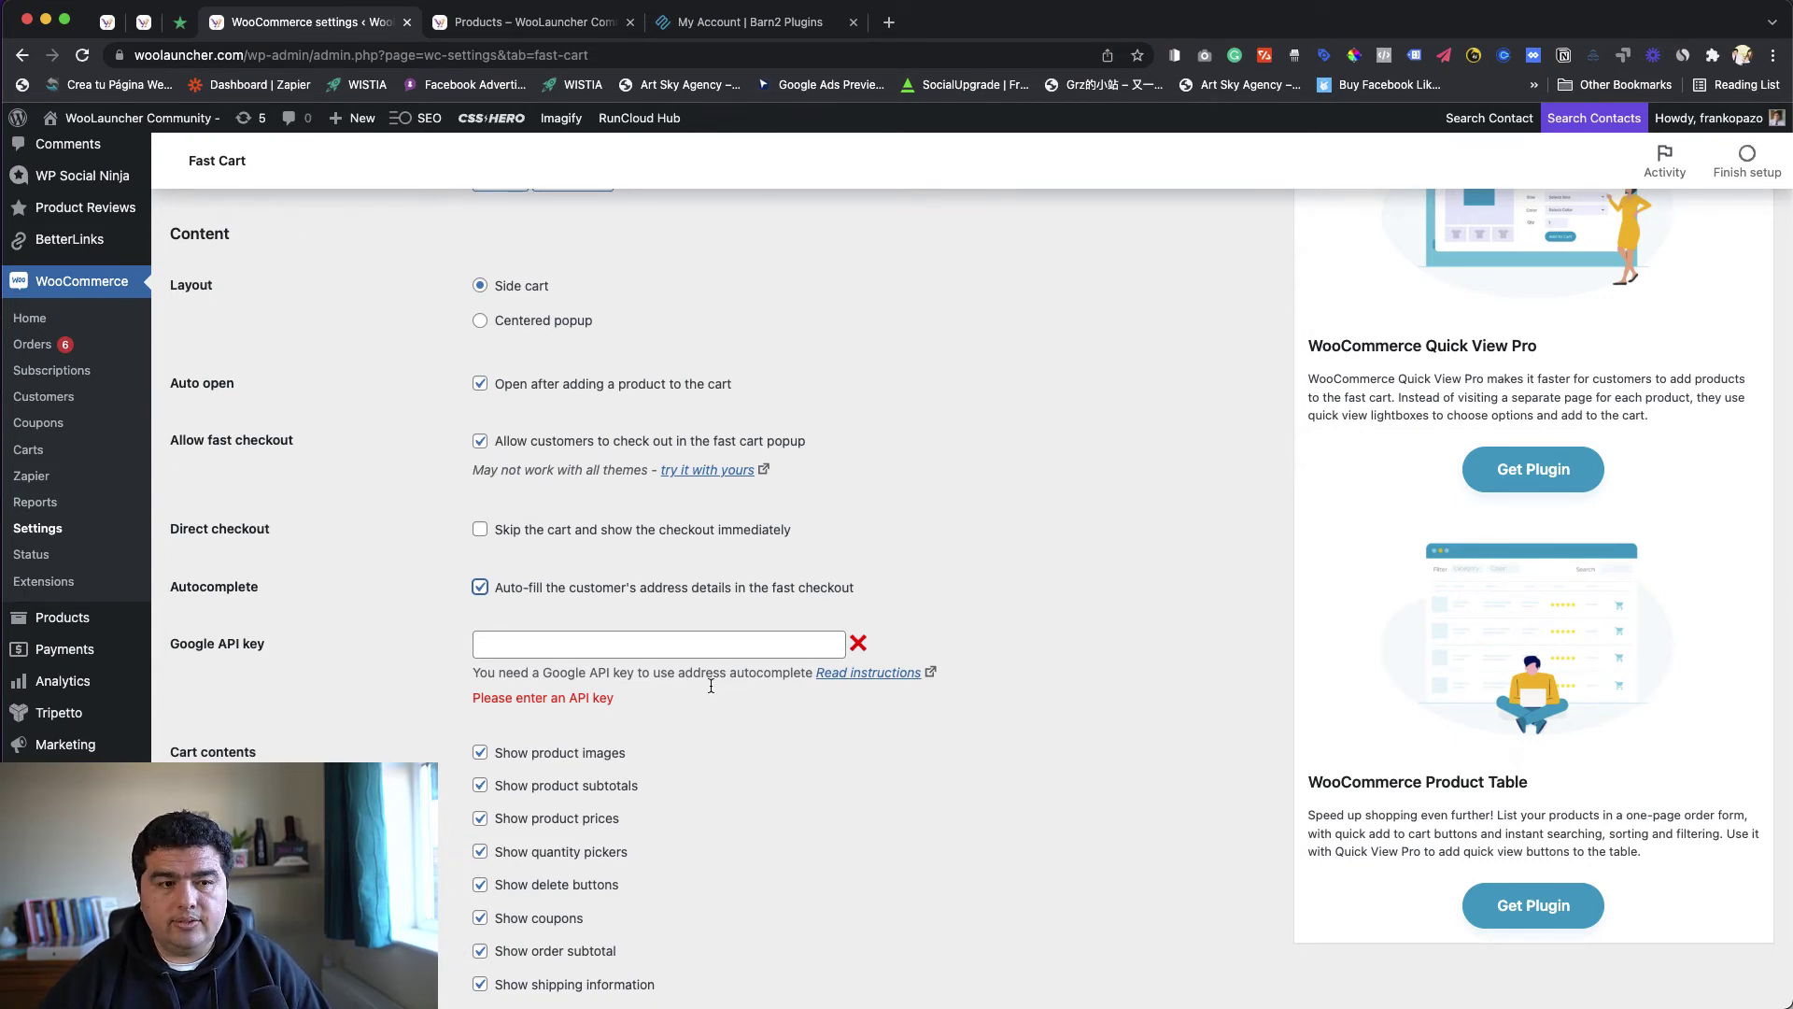
pyautogui.click(690, 645)
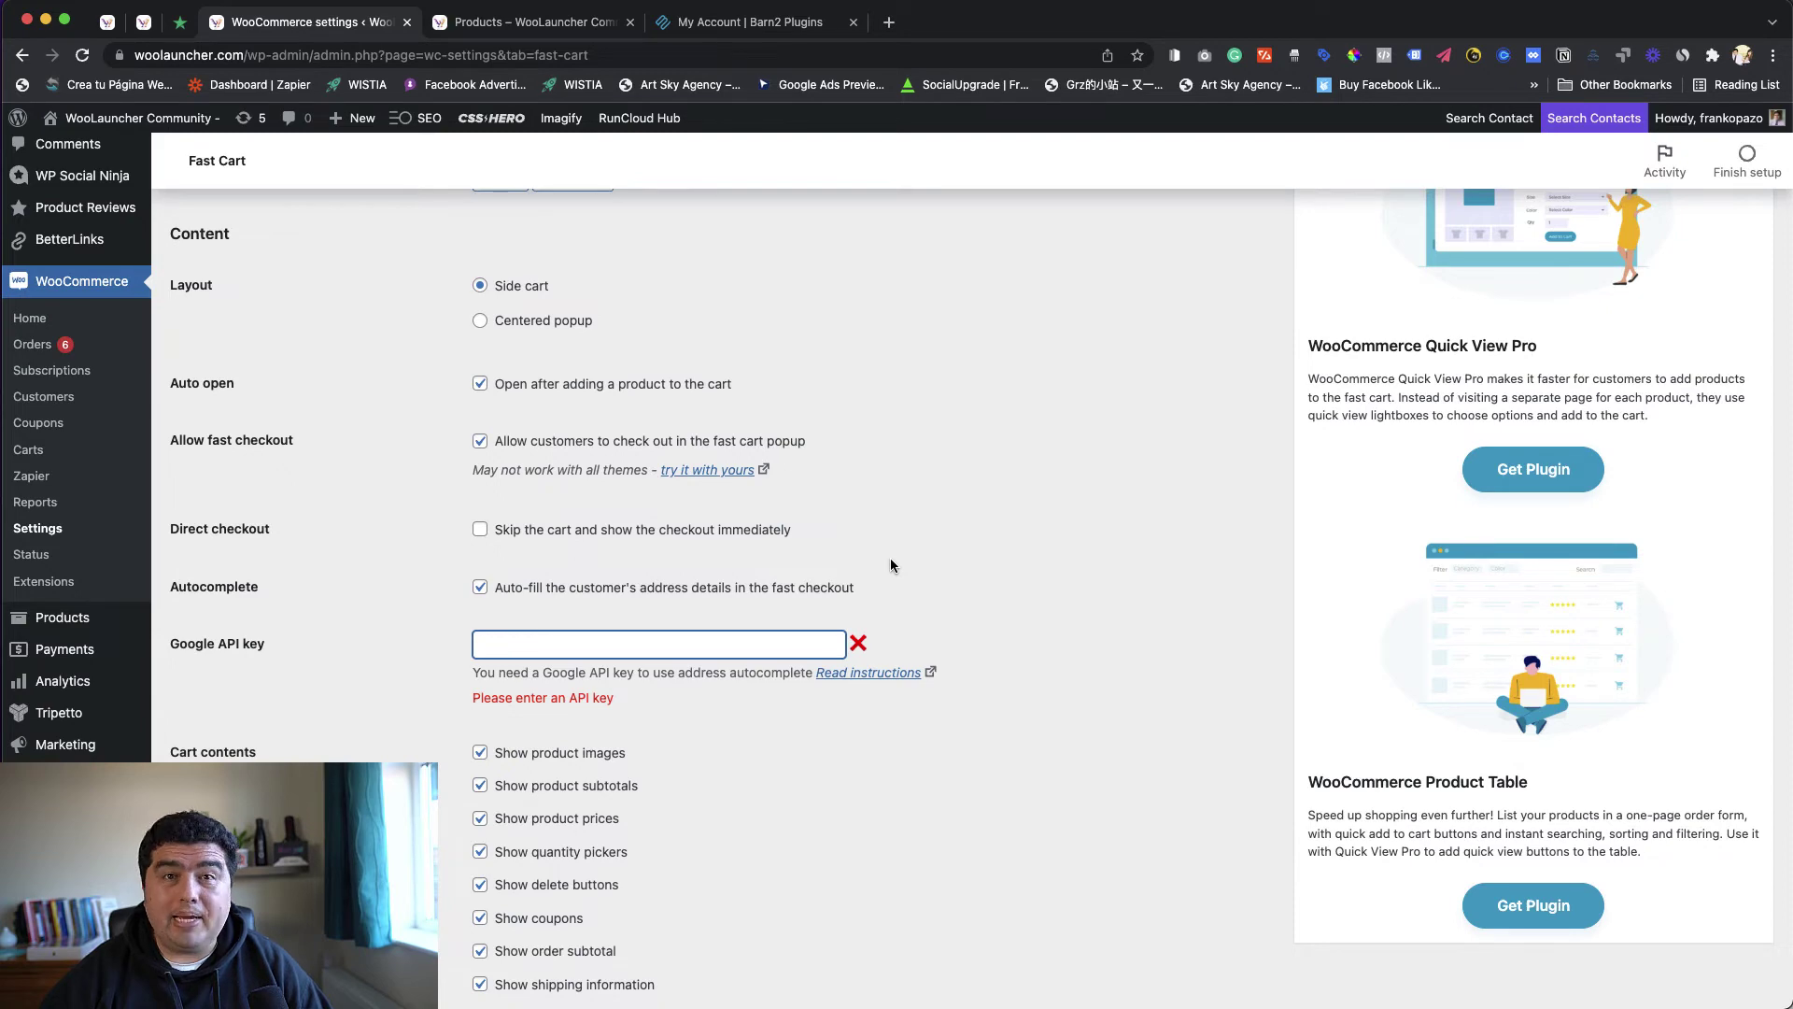
pyautogui.scroll(-7, 941, 551)
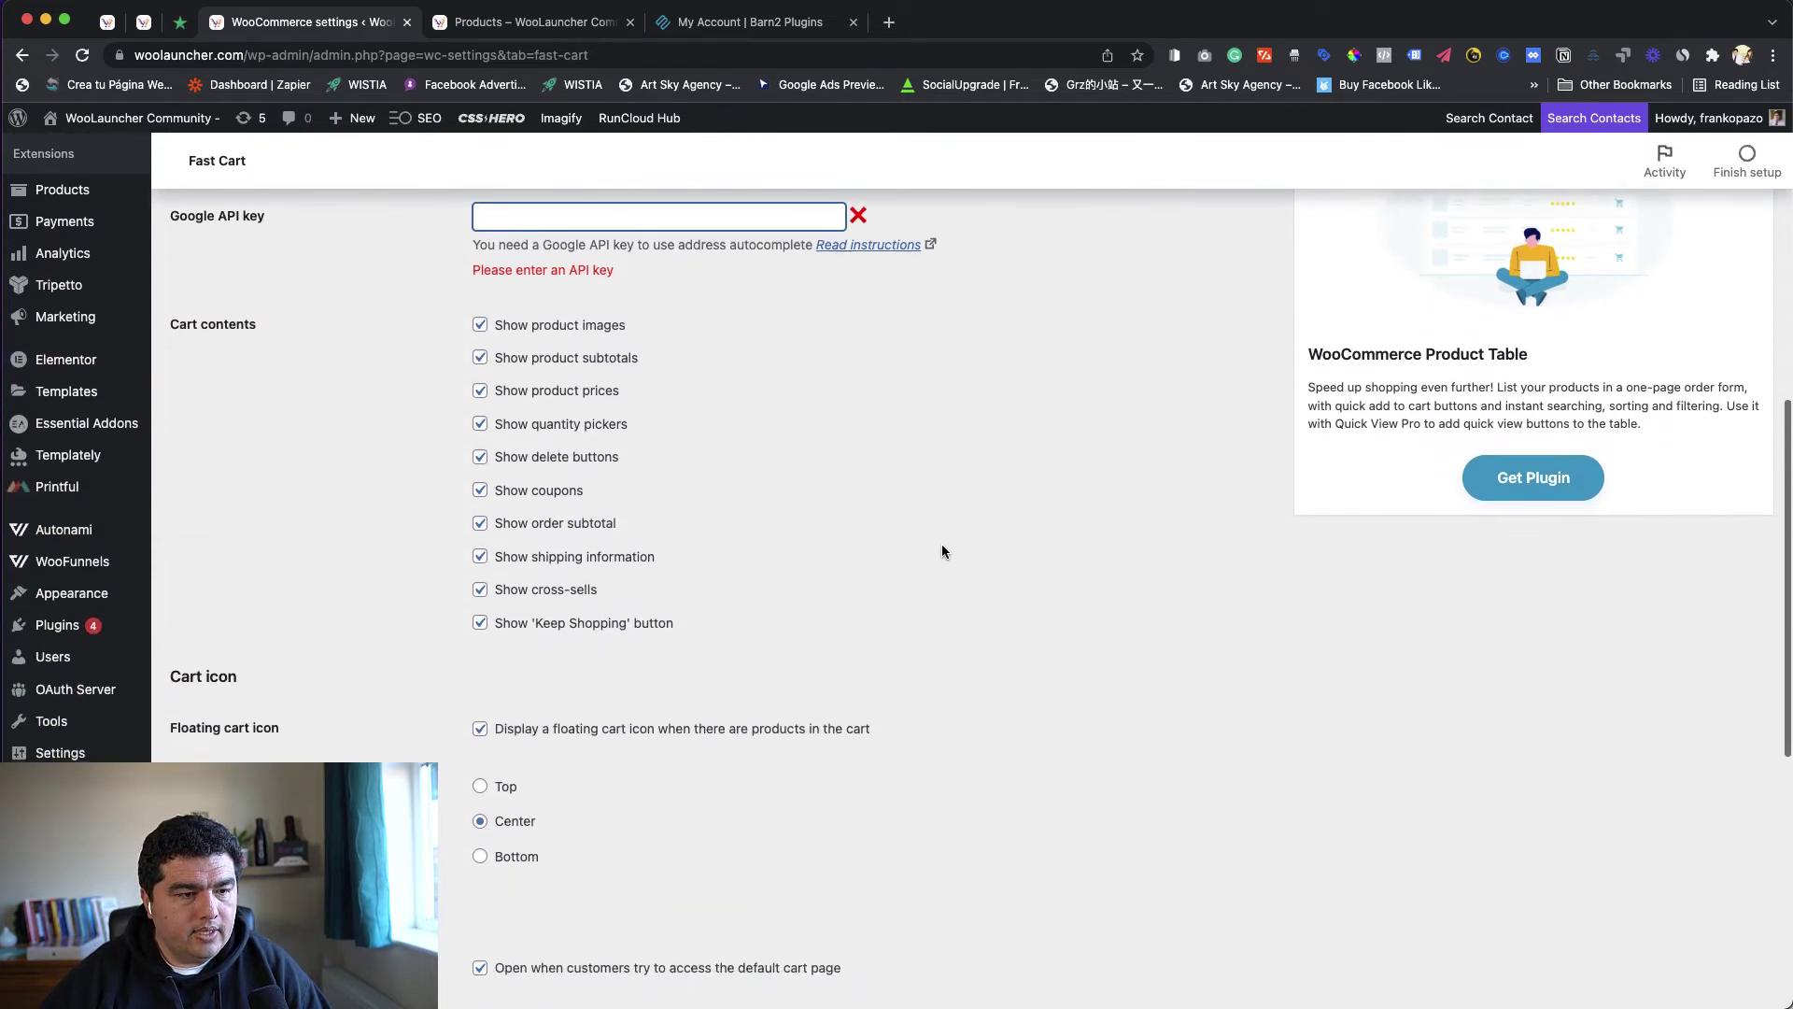
pyautogui.scroll(-3, 942, 551)
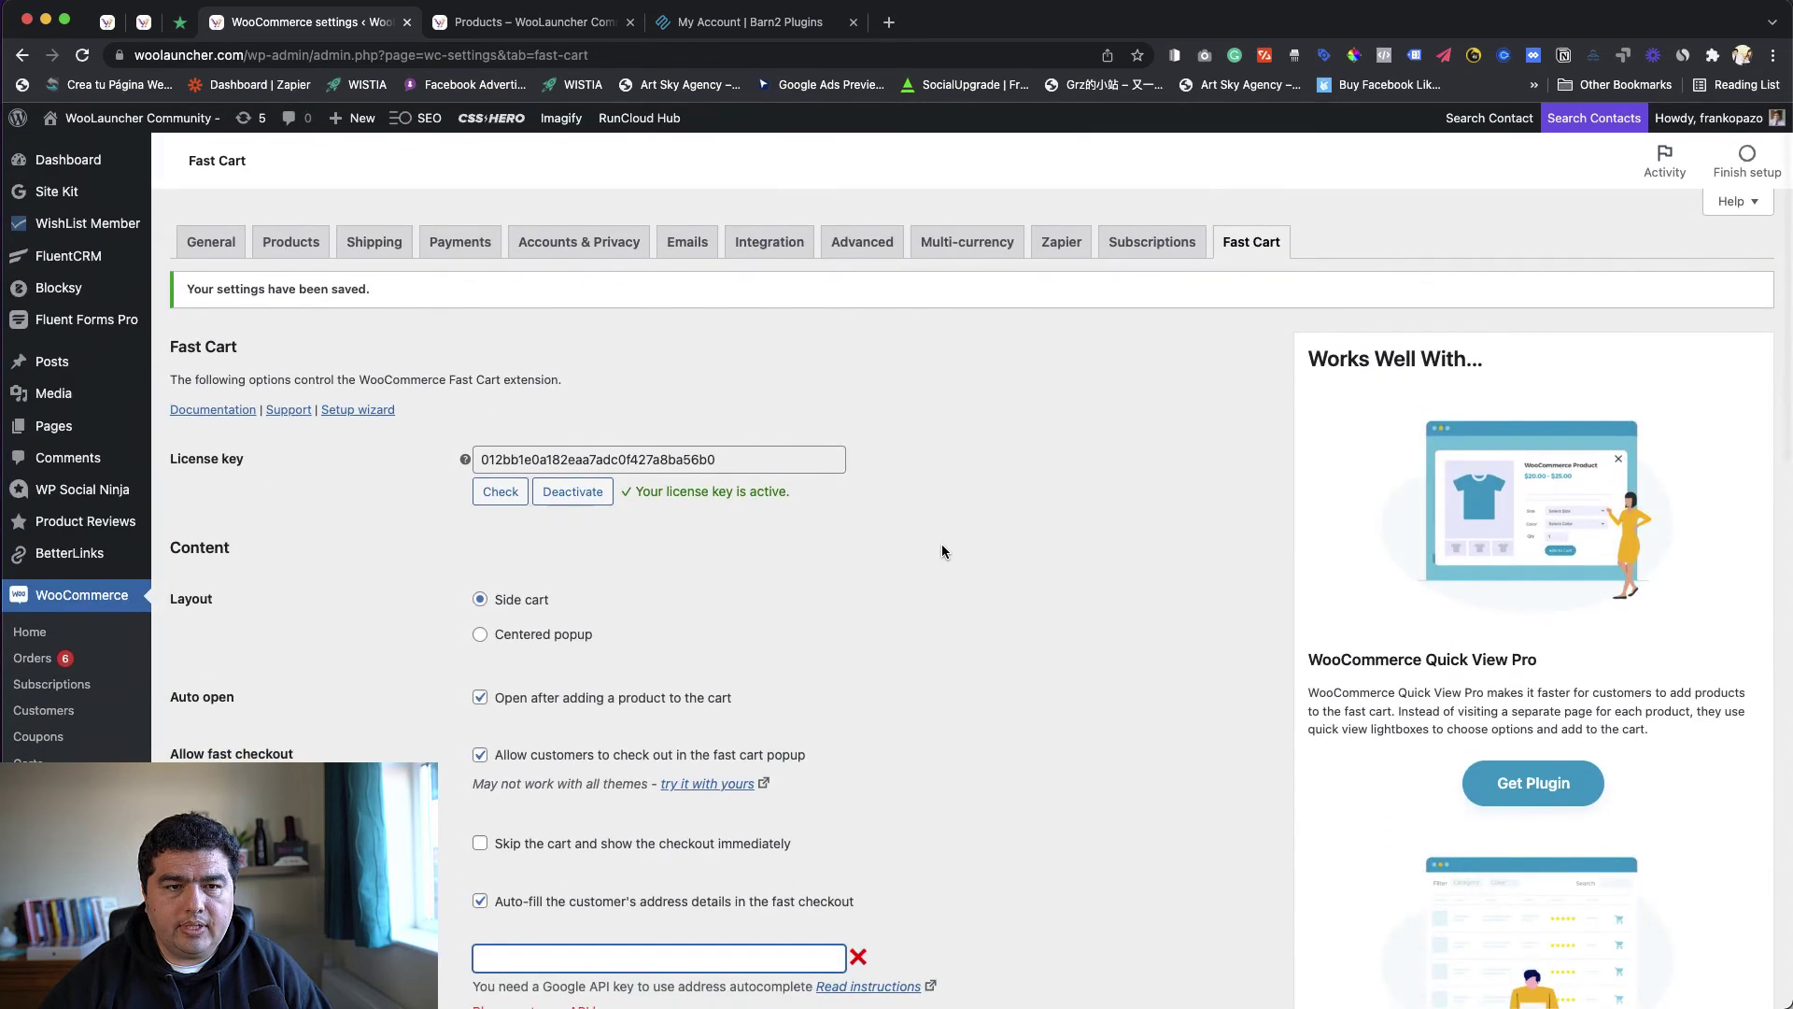
# Step: From the shop page, open the Customizer via the WordPress admin bar
pyautogui.click(553, 26)
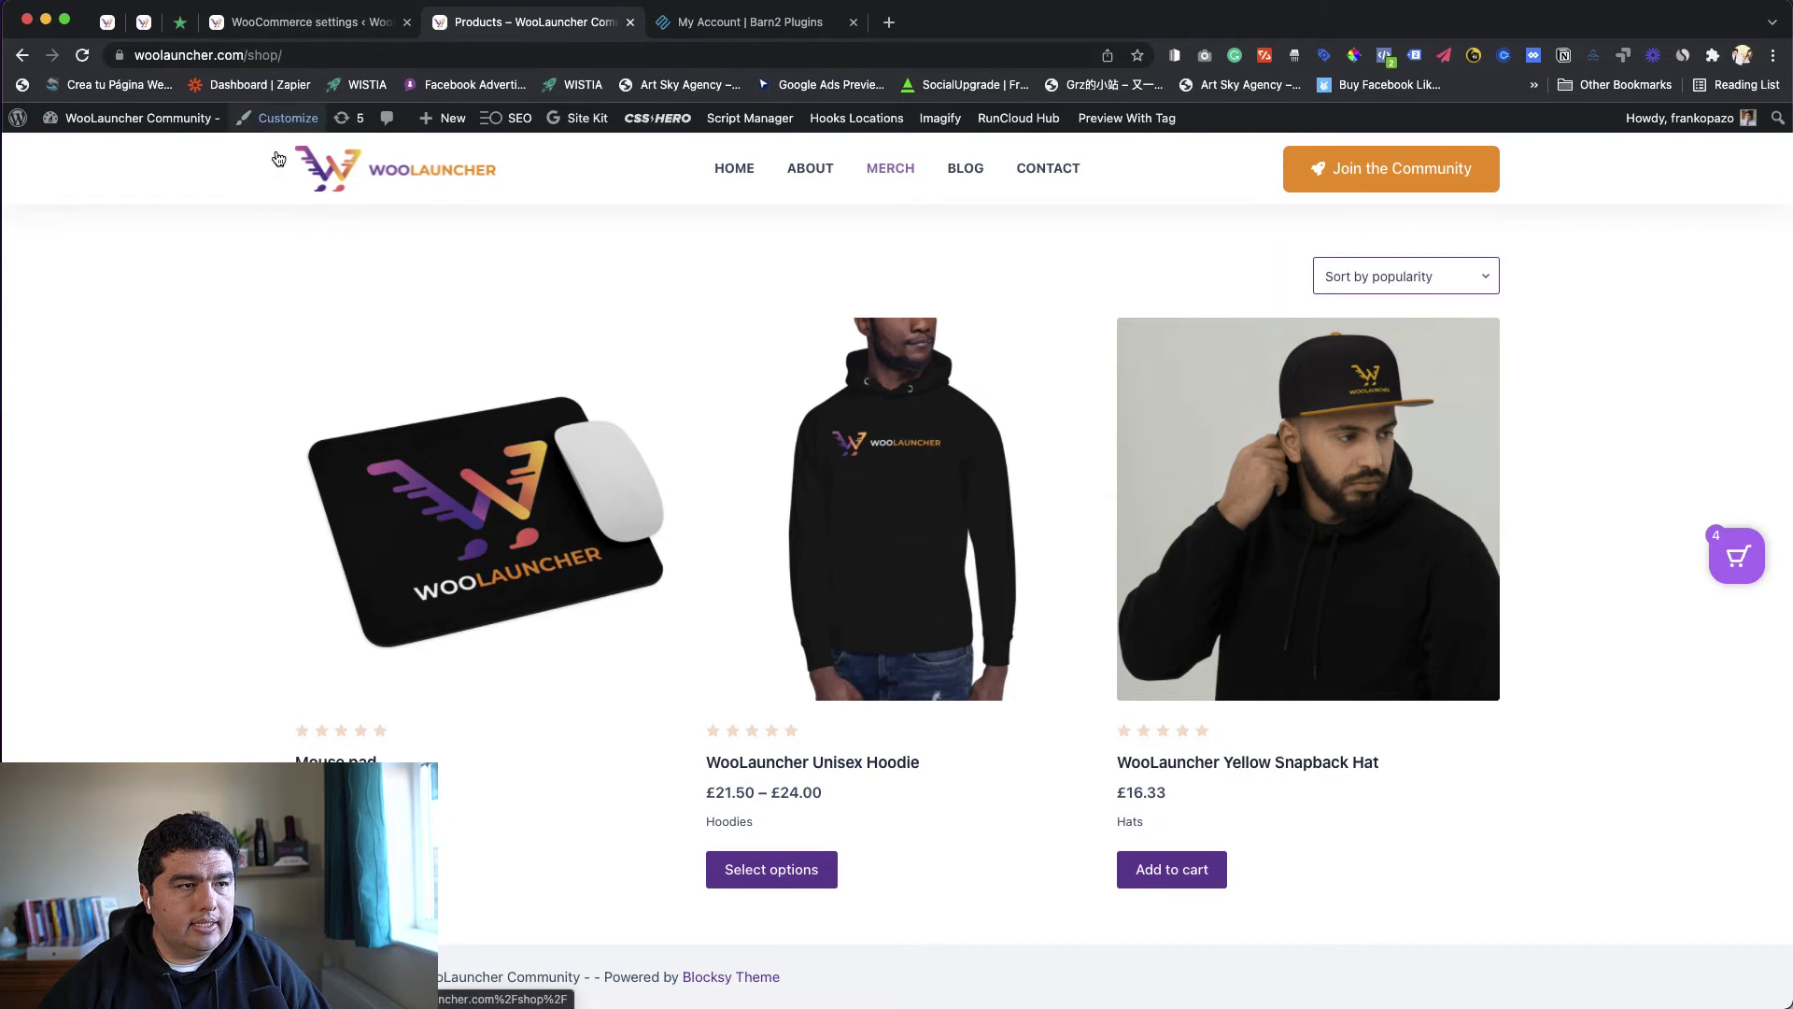
pyautogui.click(287, 122)
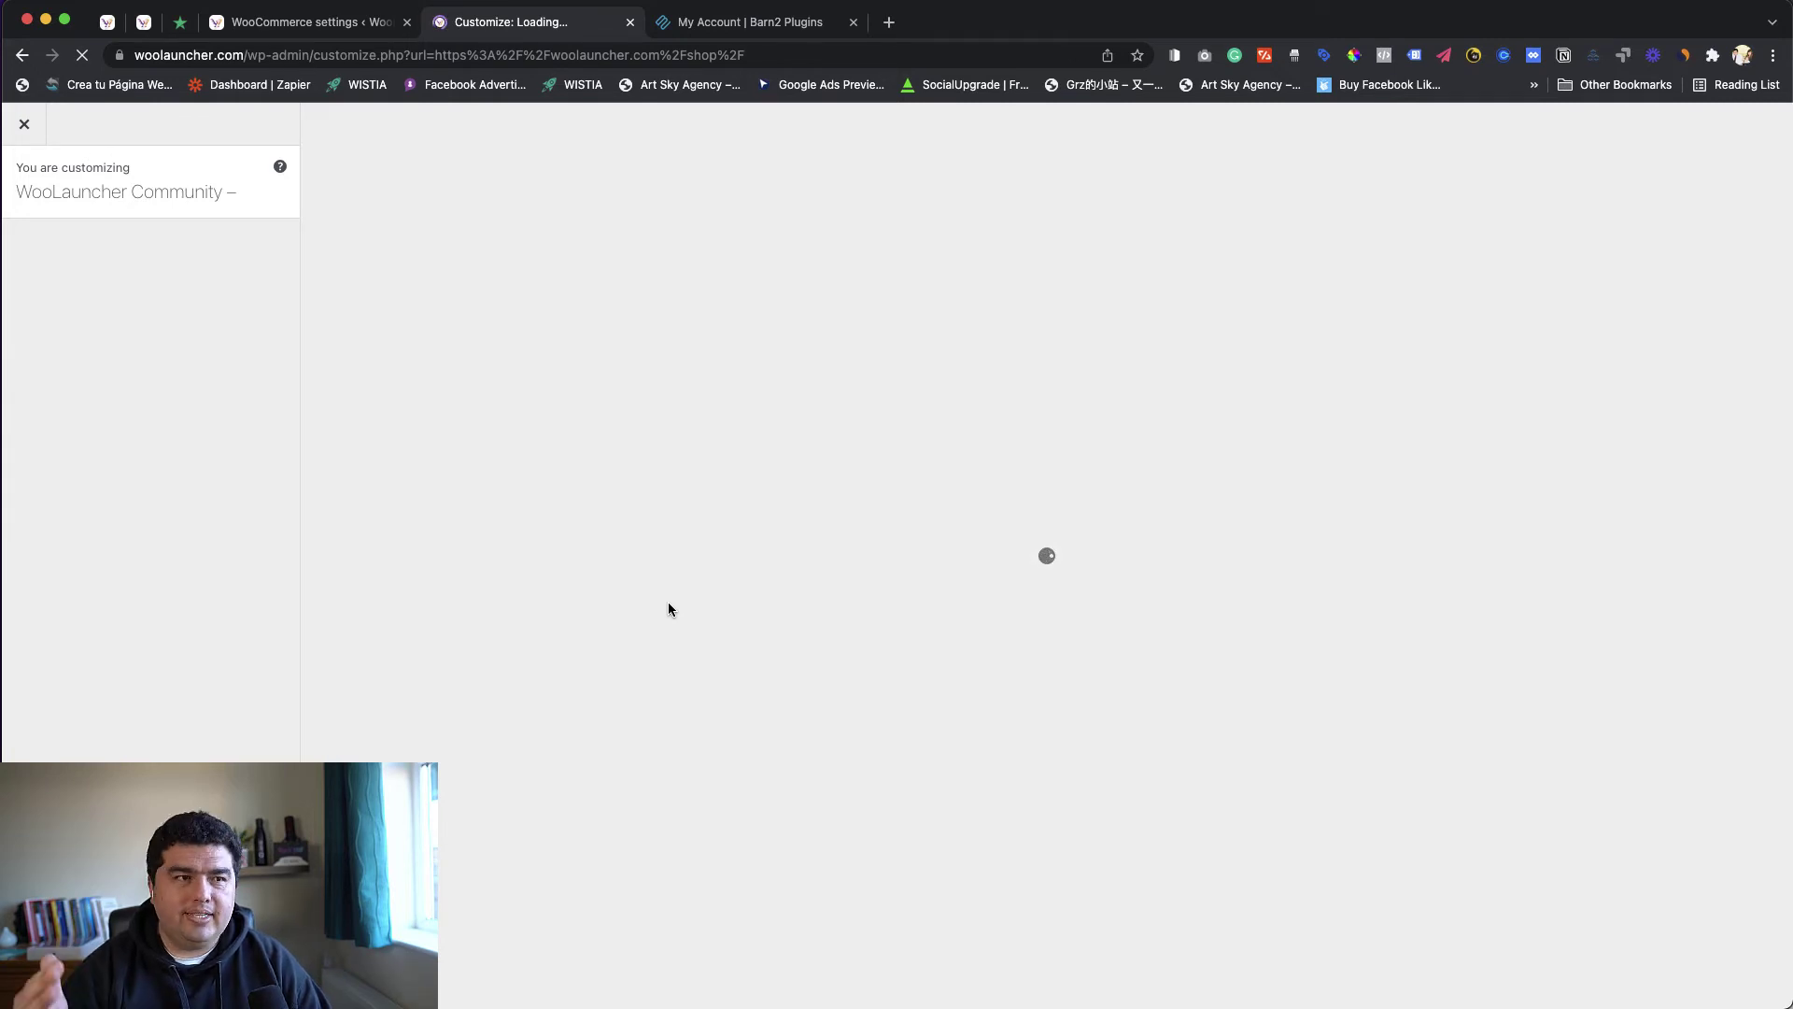
# Step: Open the Barn2 Plugins > Quick View Pro product page and scroll through it
pyautogui.hotkey('ctrl', 'Tab')
pyautogui.moveTo(960, 159)
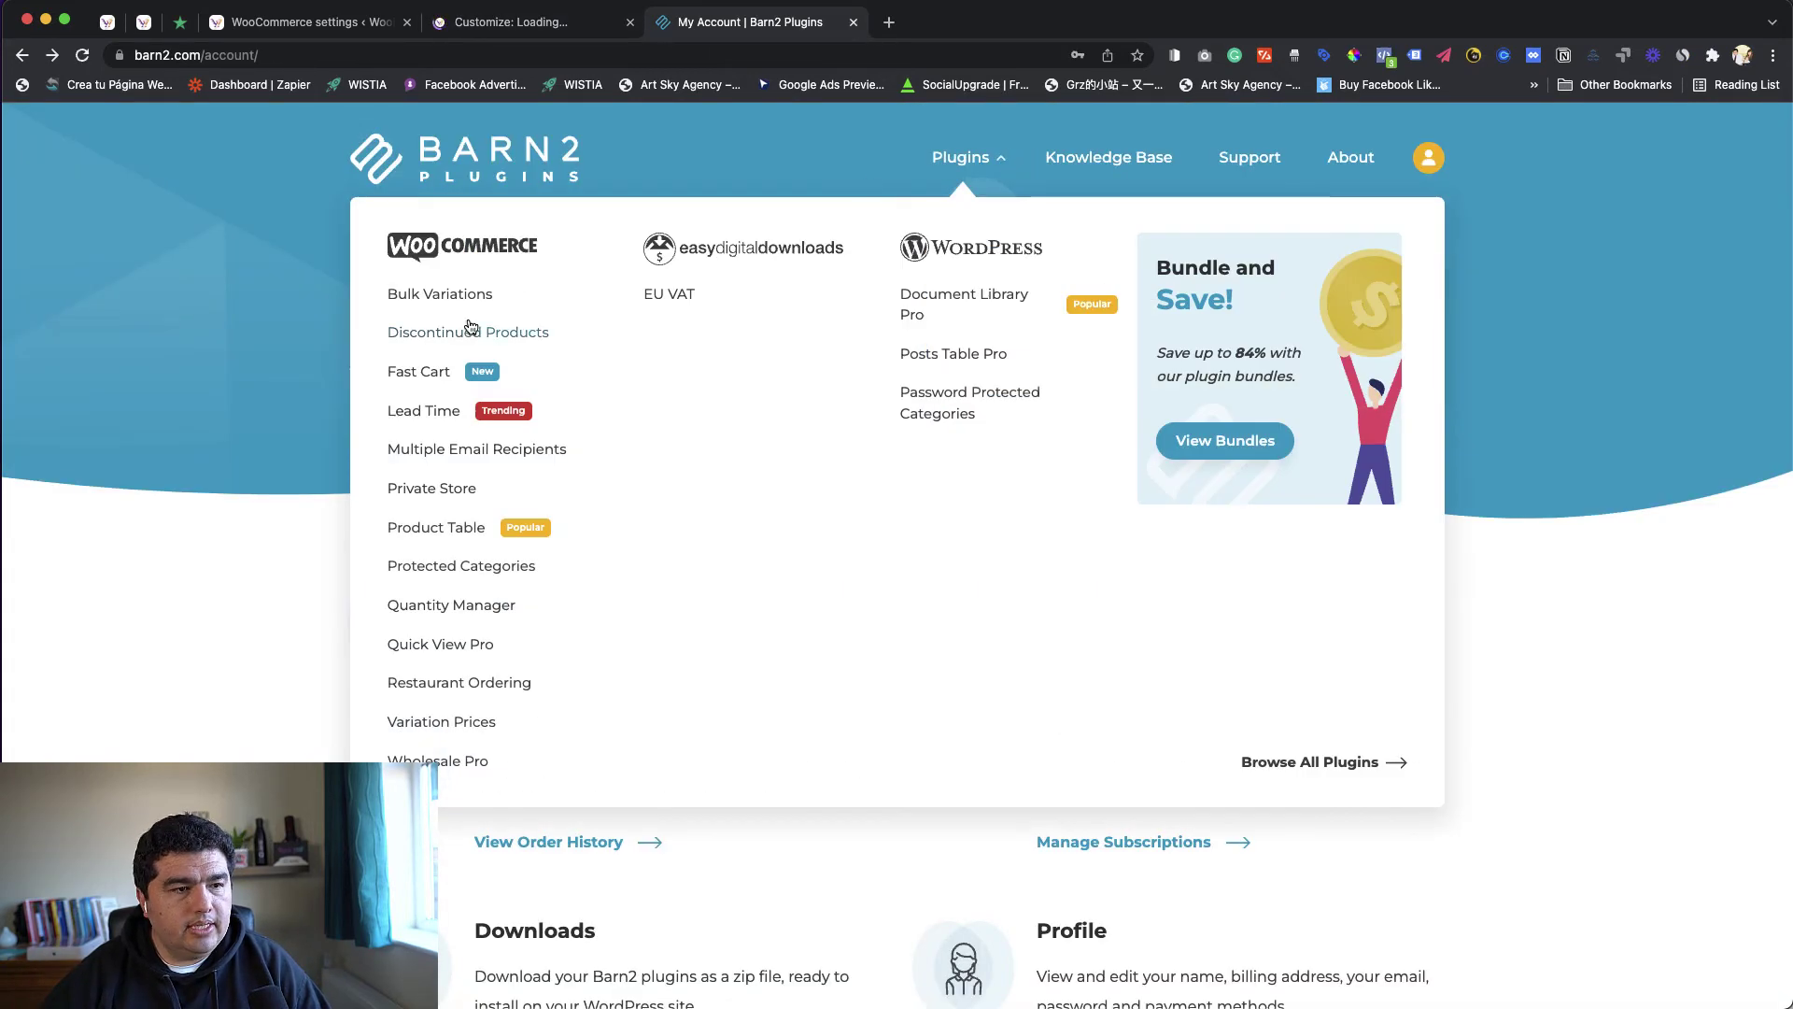
pyautogui.click(448, 648)
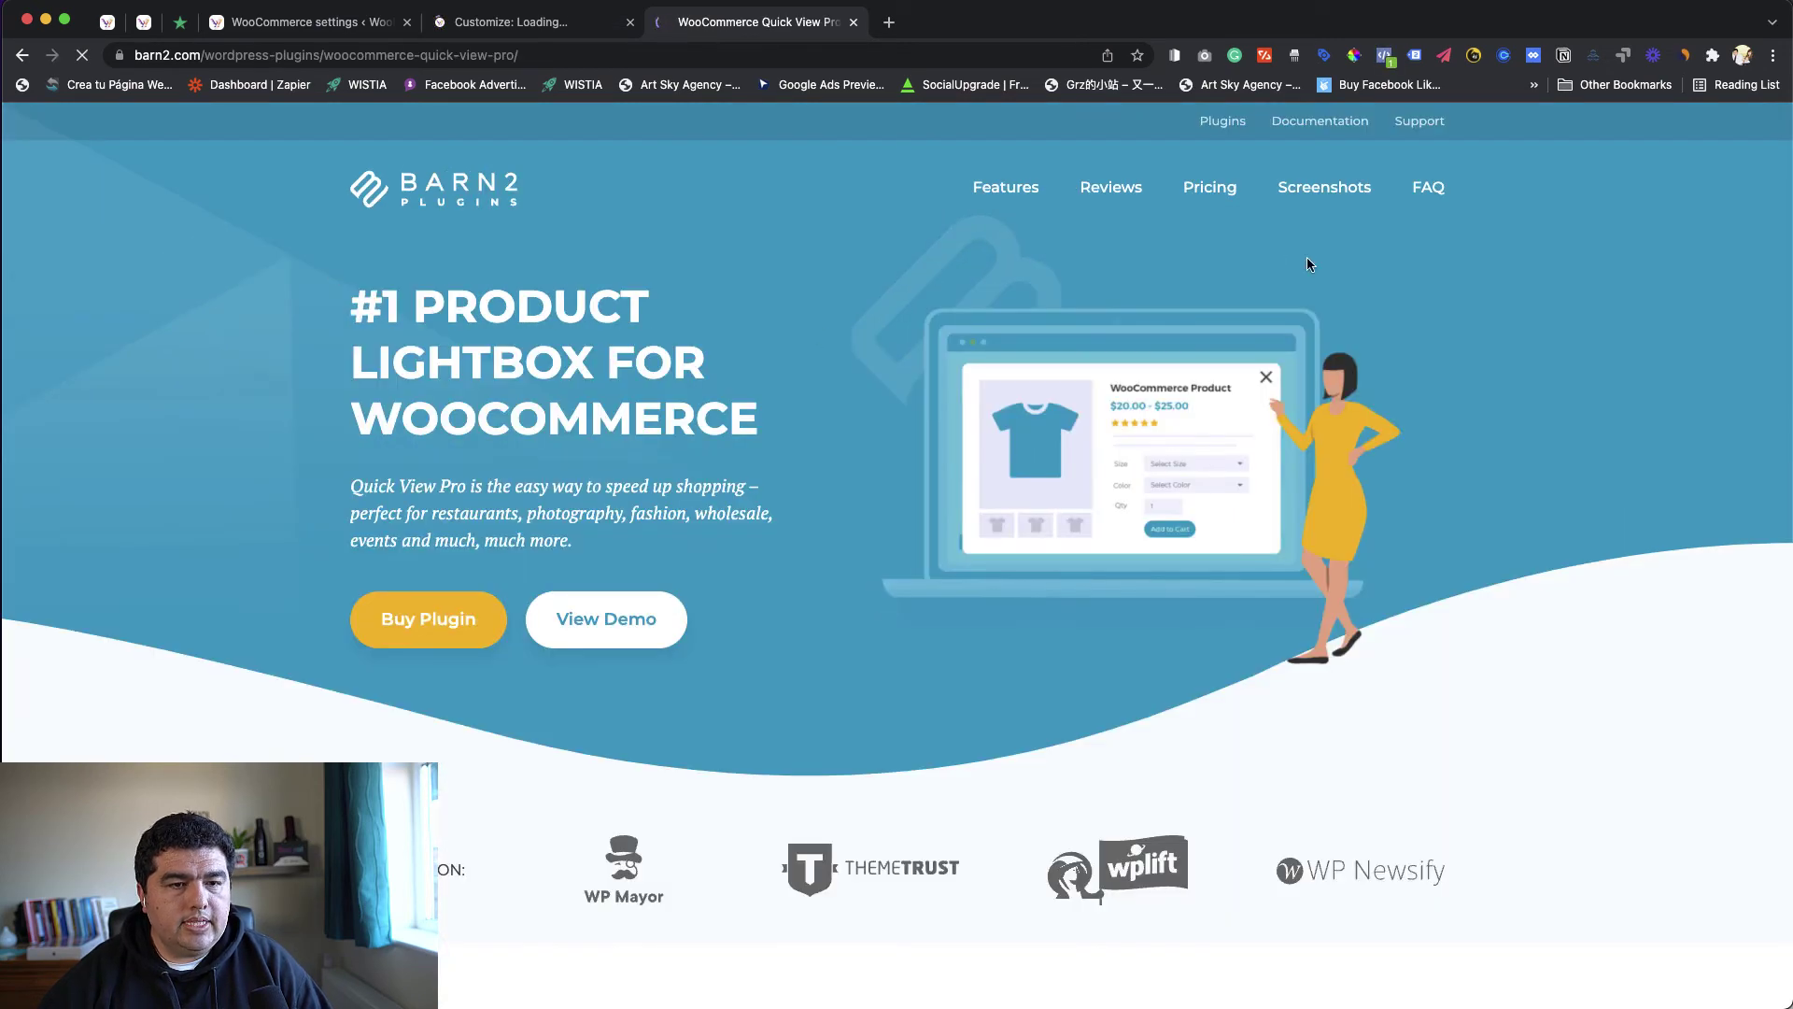
pyautogui.scroll(-2, 1158, 551)
pyautogui.scroll(-7, 711, 476)
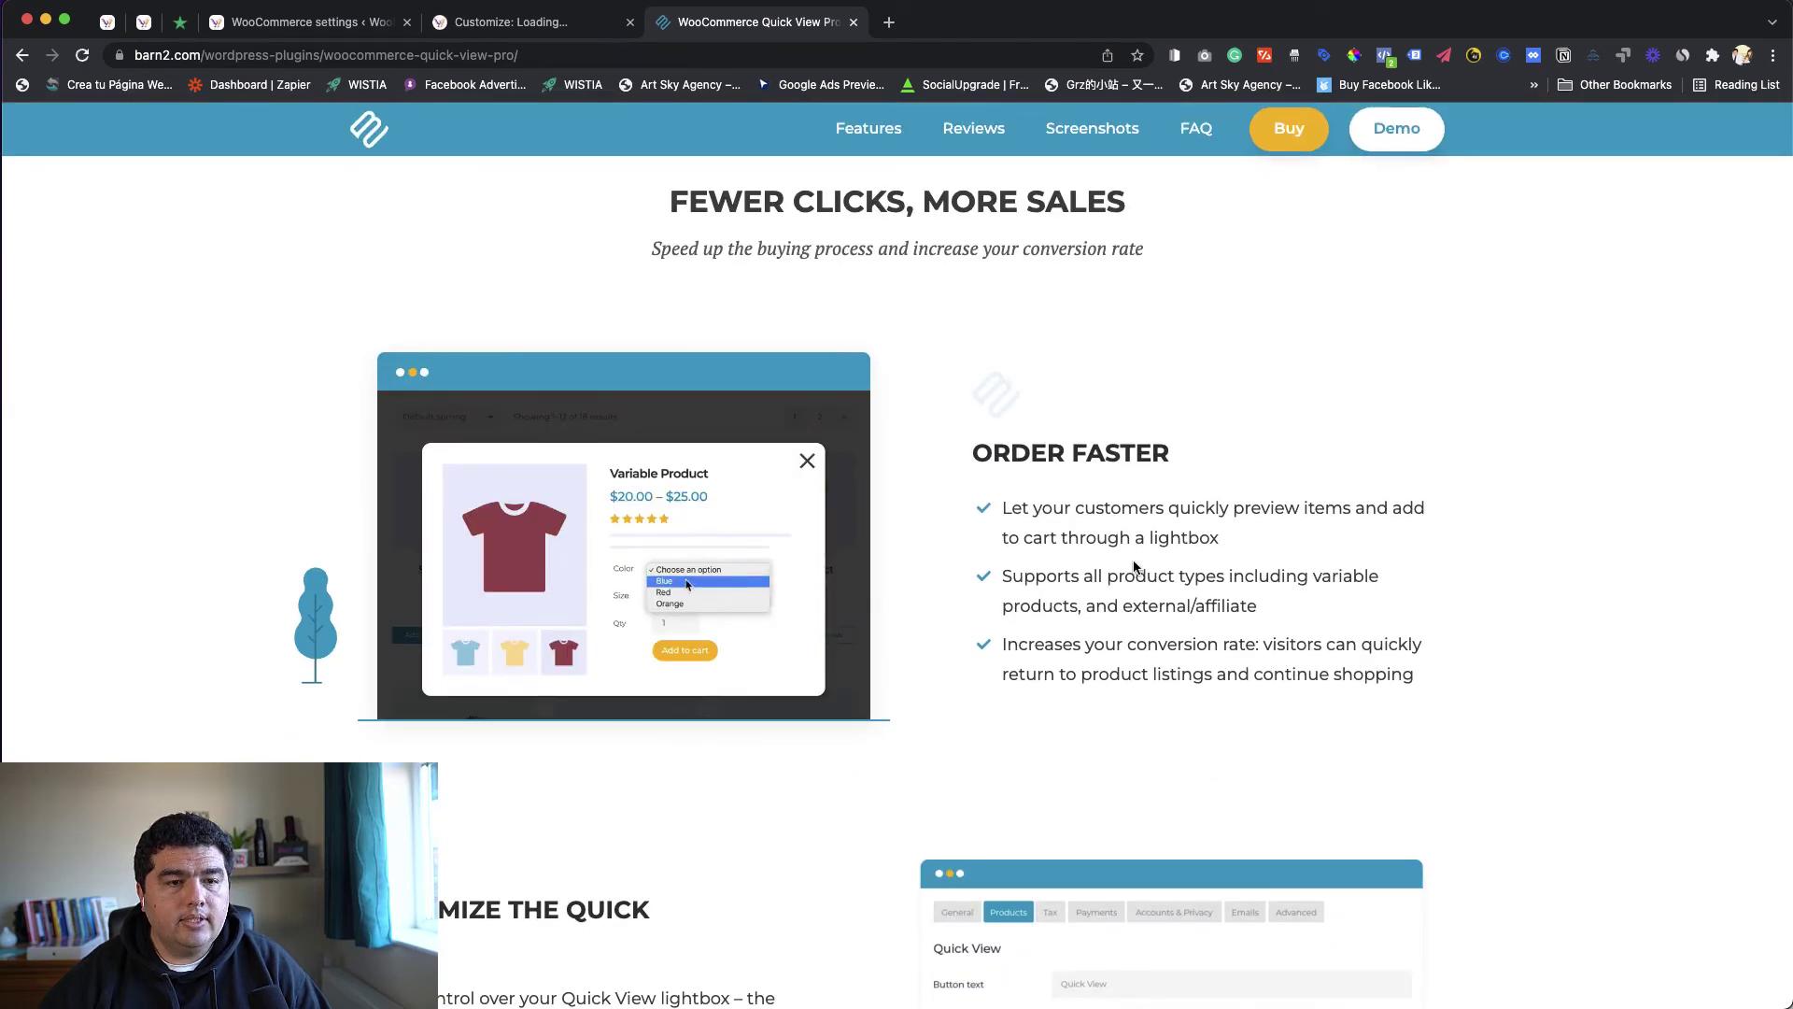
pyautogui.scroll(-4, 1113, 551)
pyautogui.scroll(9, 1107, 560)
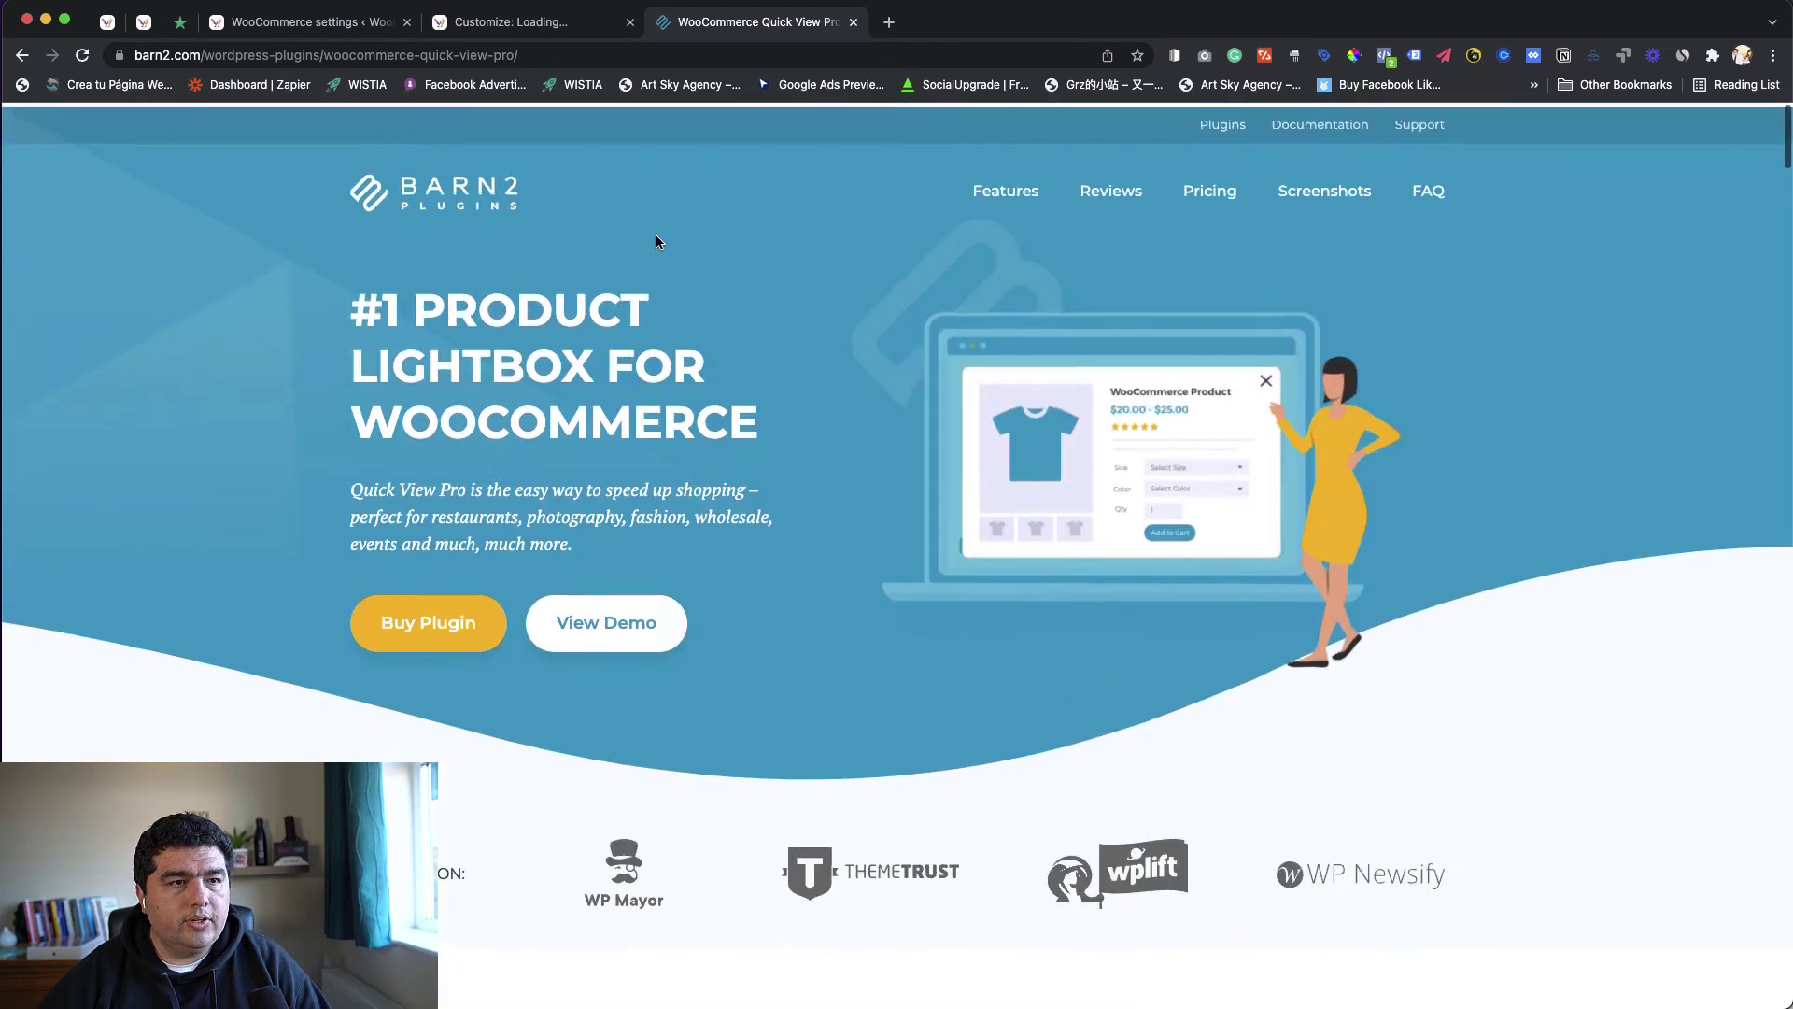
# Step: Open WooCommerce > Product Archives > Cards Options, where the Blocksy quick view setting is off
pyautogui.click(512, 22)
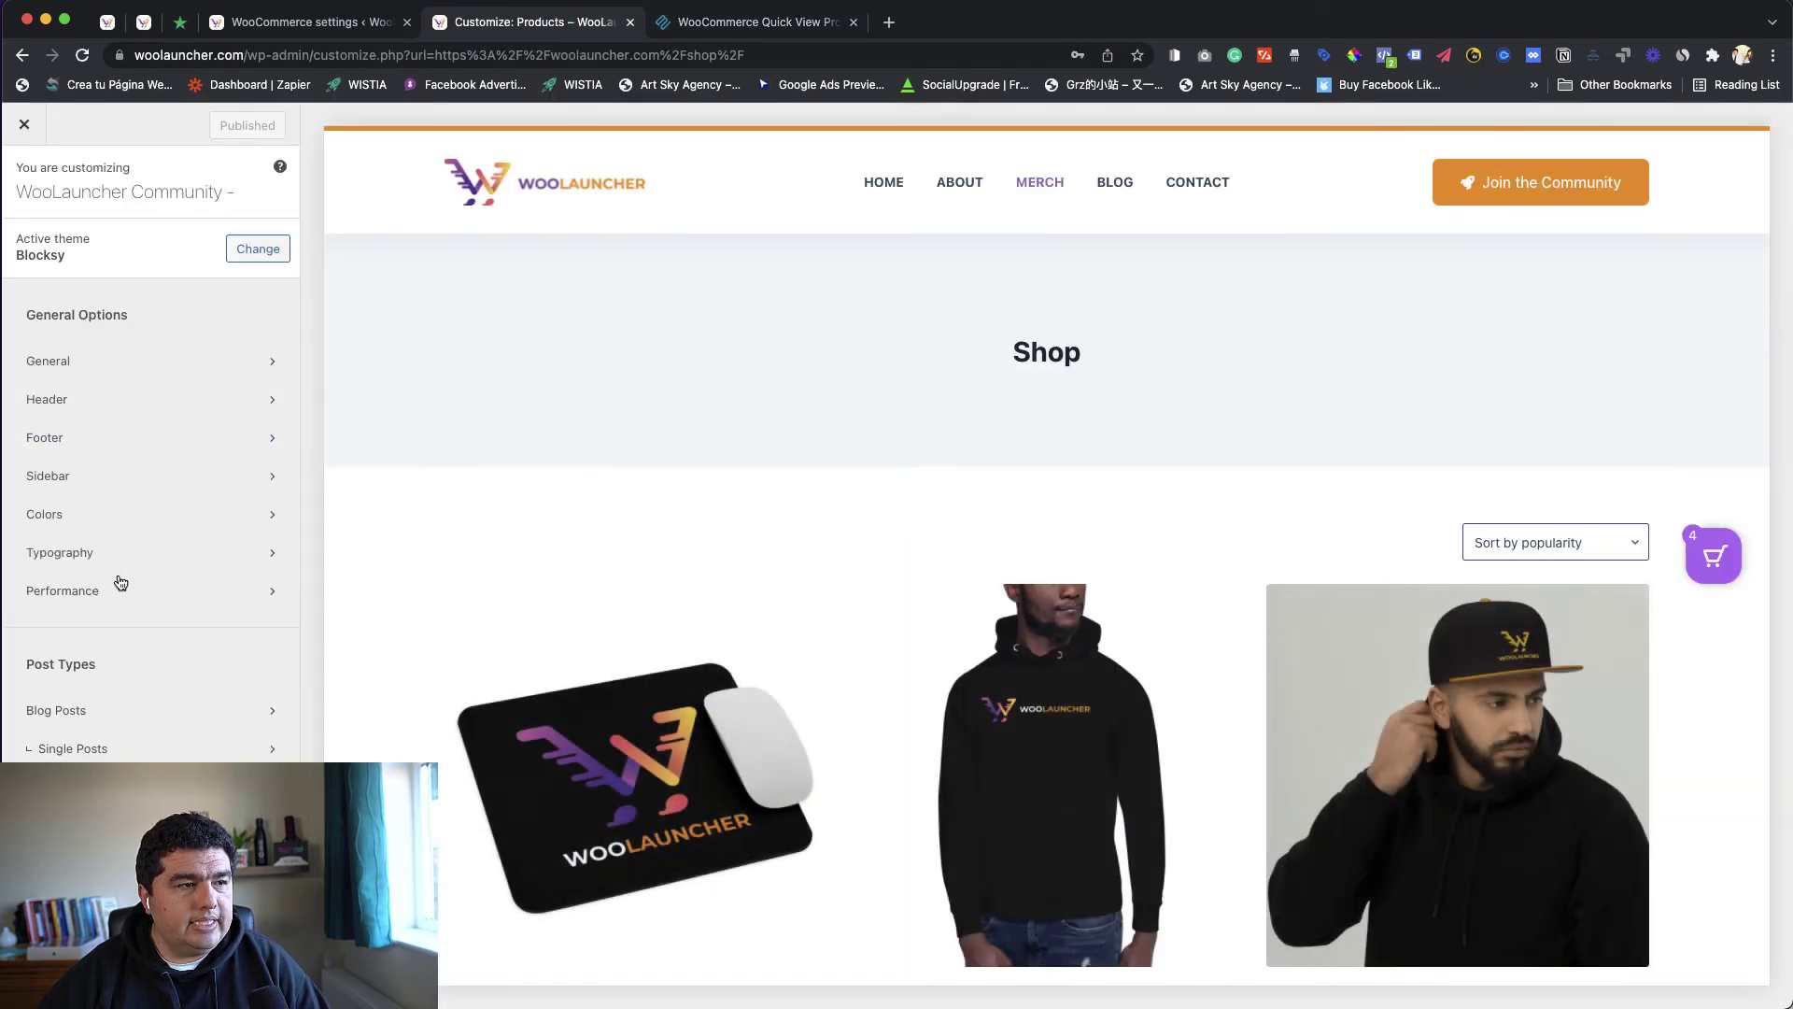
pyautogui.scroll(-5, 124, 342)
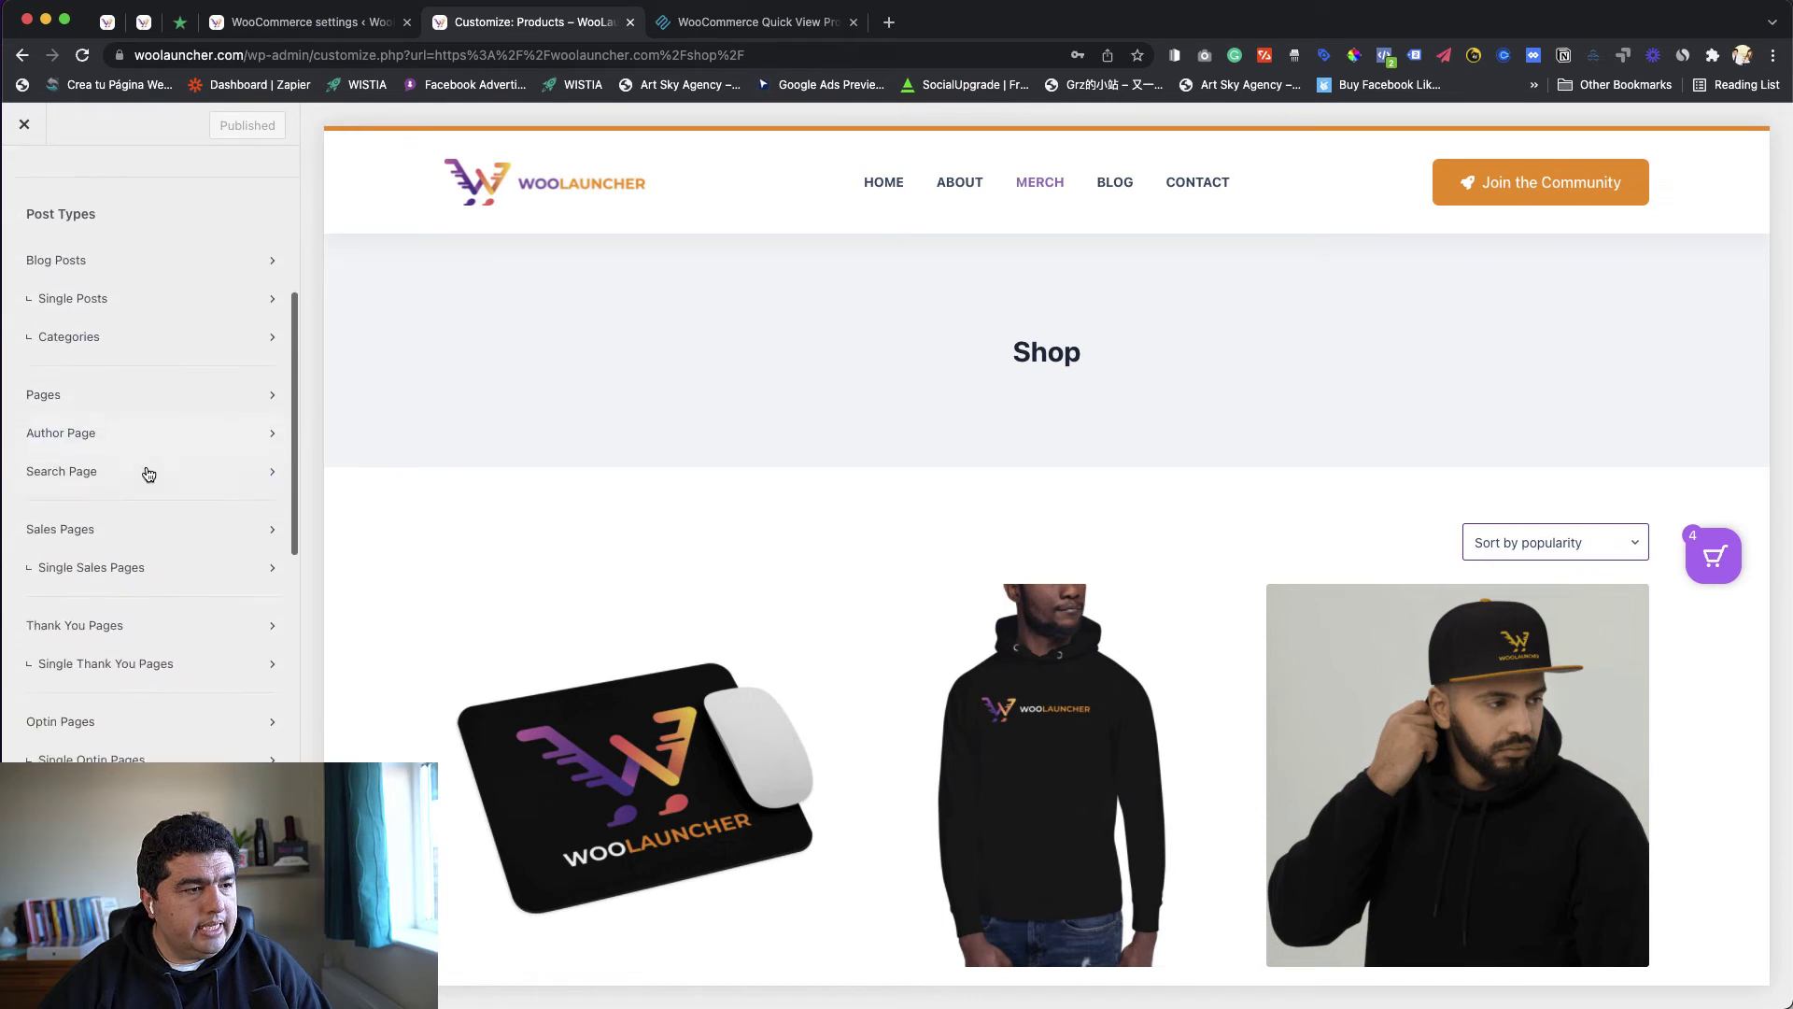
pyautogui.scroll(-10, 149, 474)
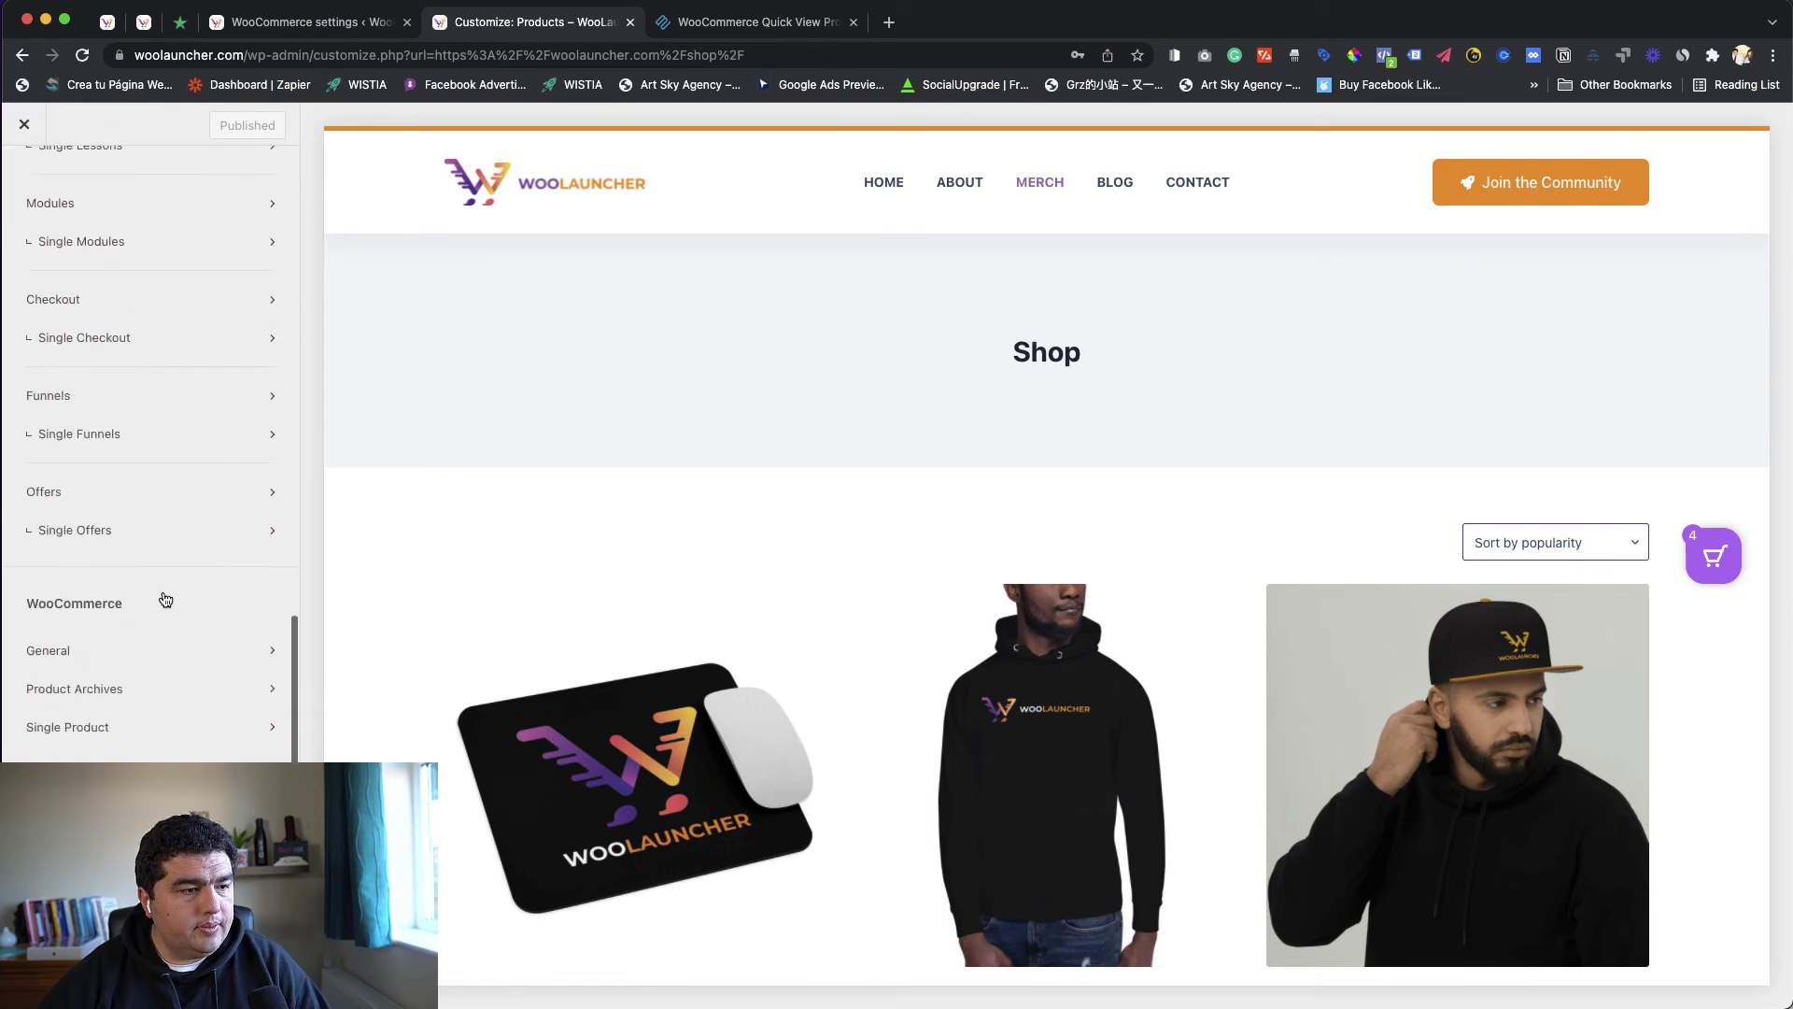
pyautogui.scroll(-1, 165, 599)
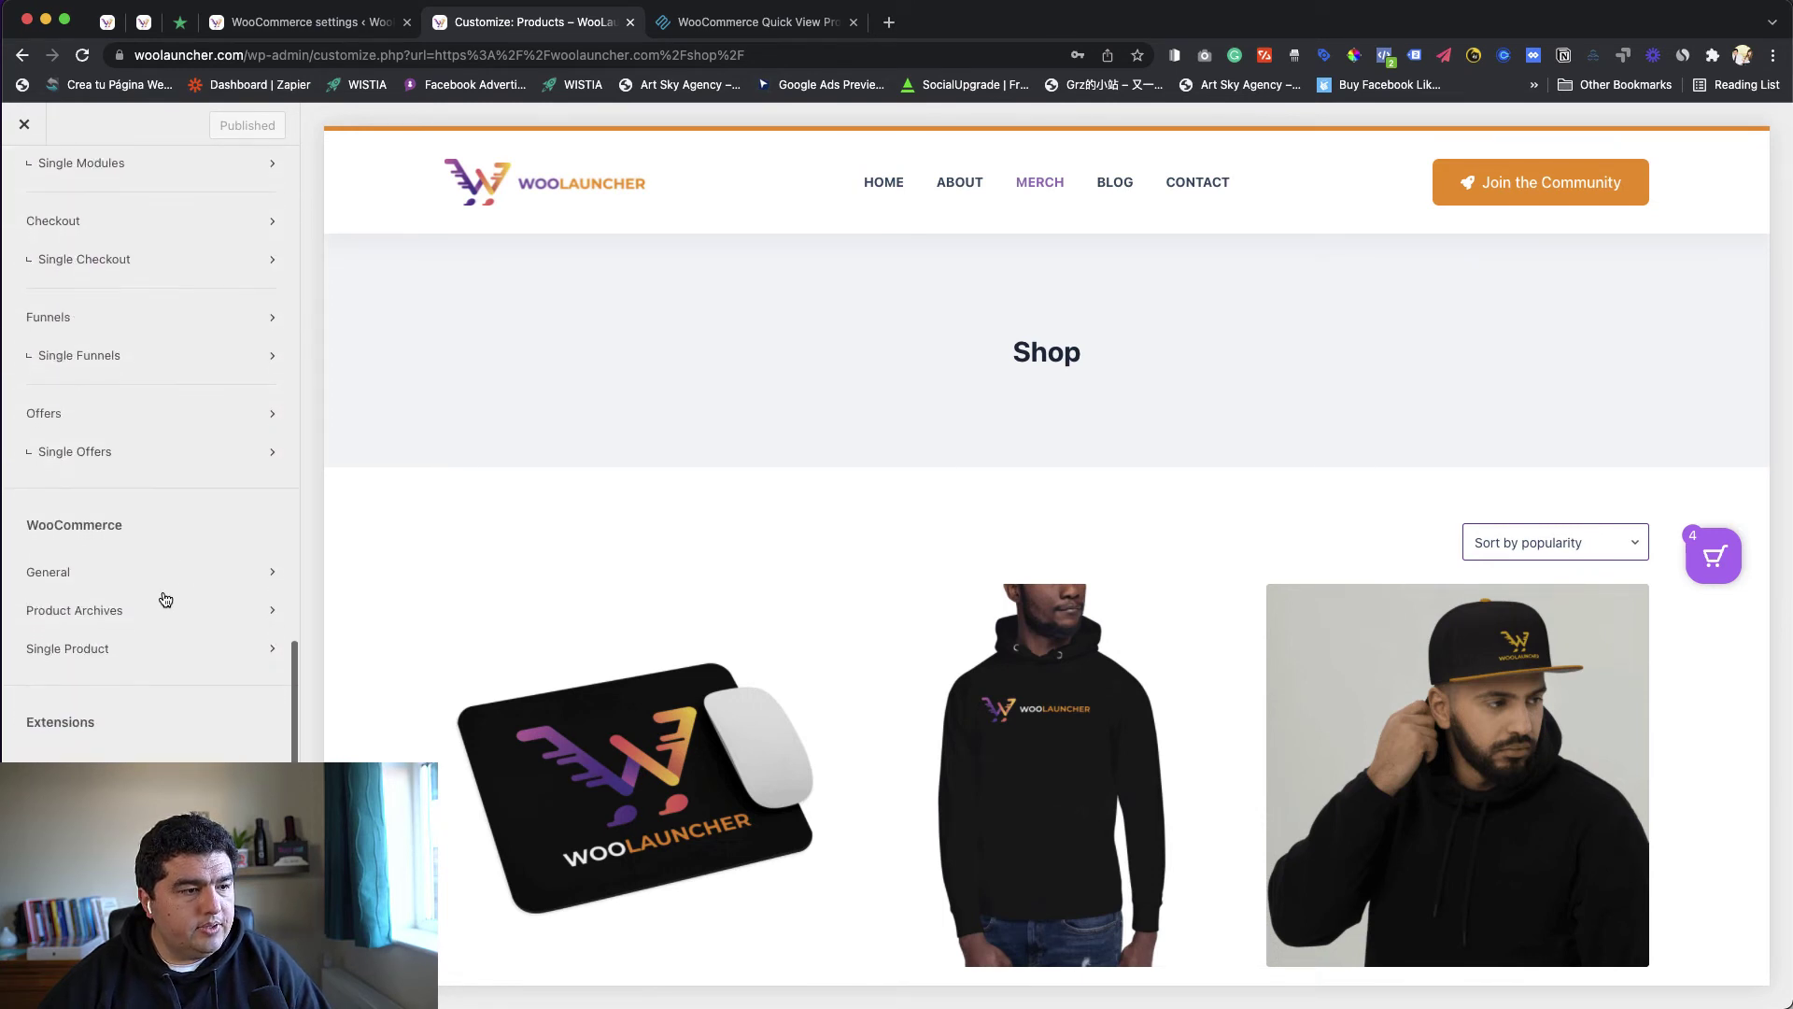
pyautogui.click(74, 612)
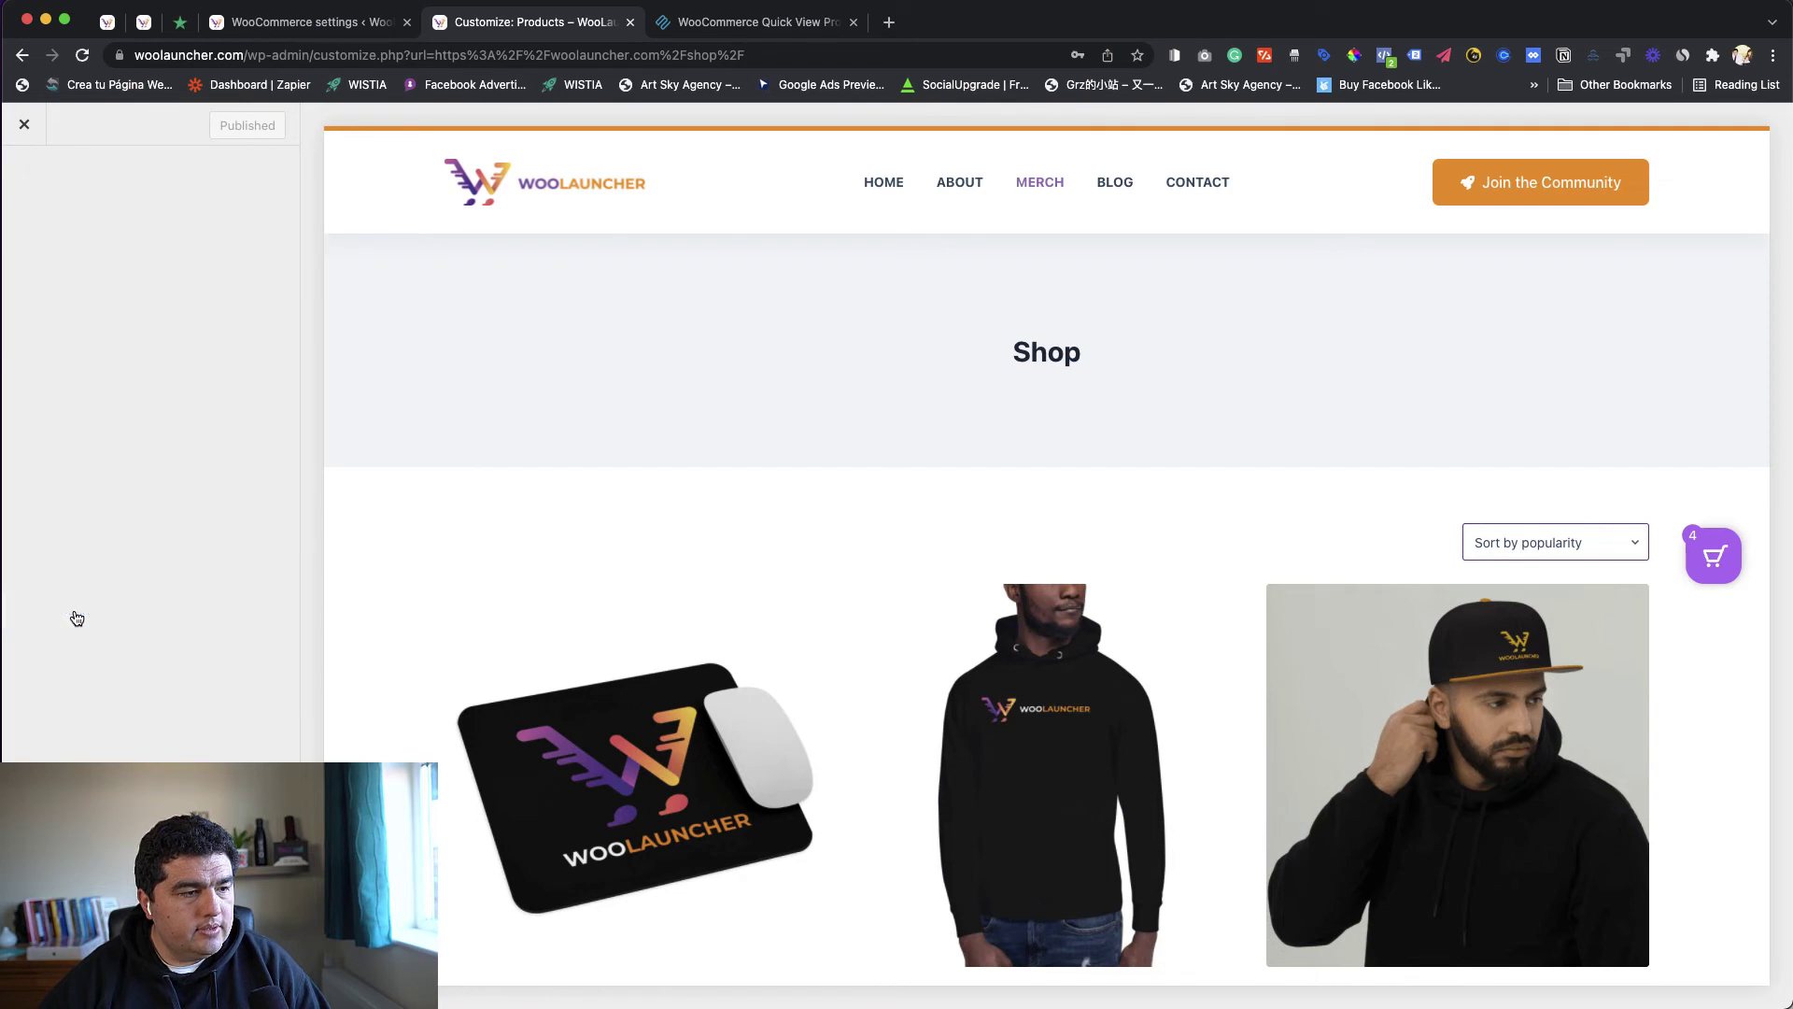
pyautogui.scroll(-2, 154, 653)
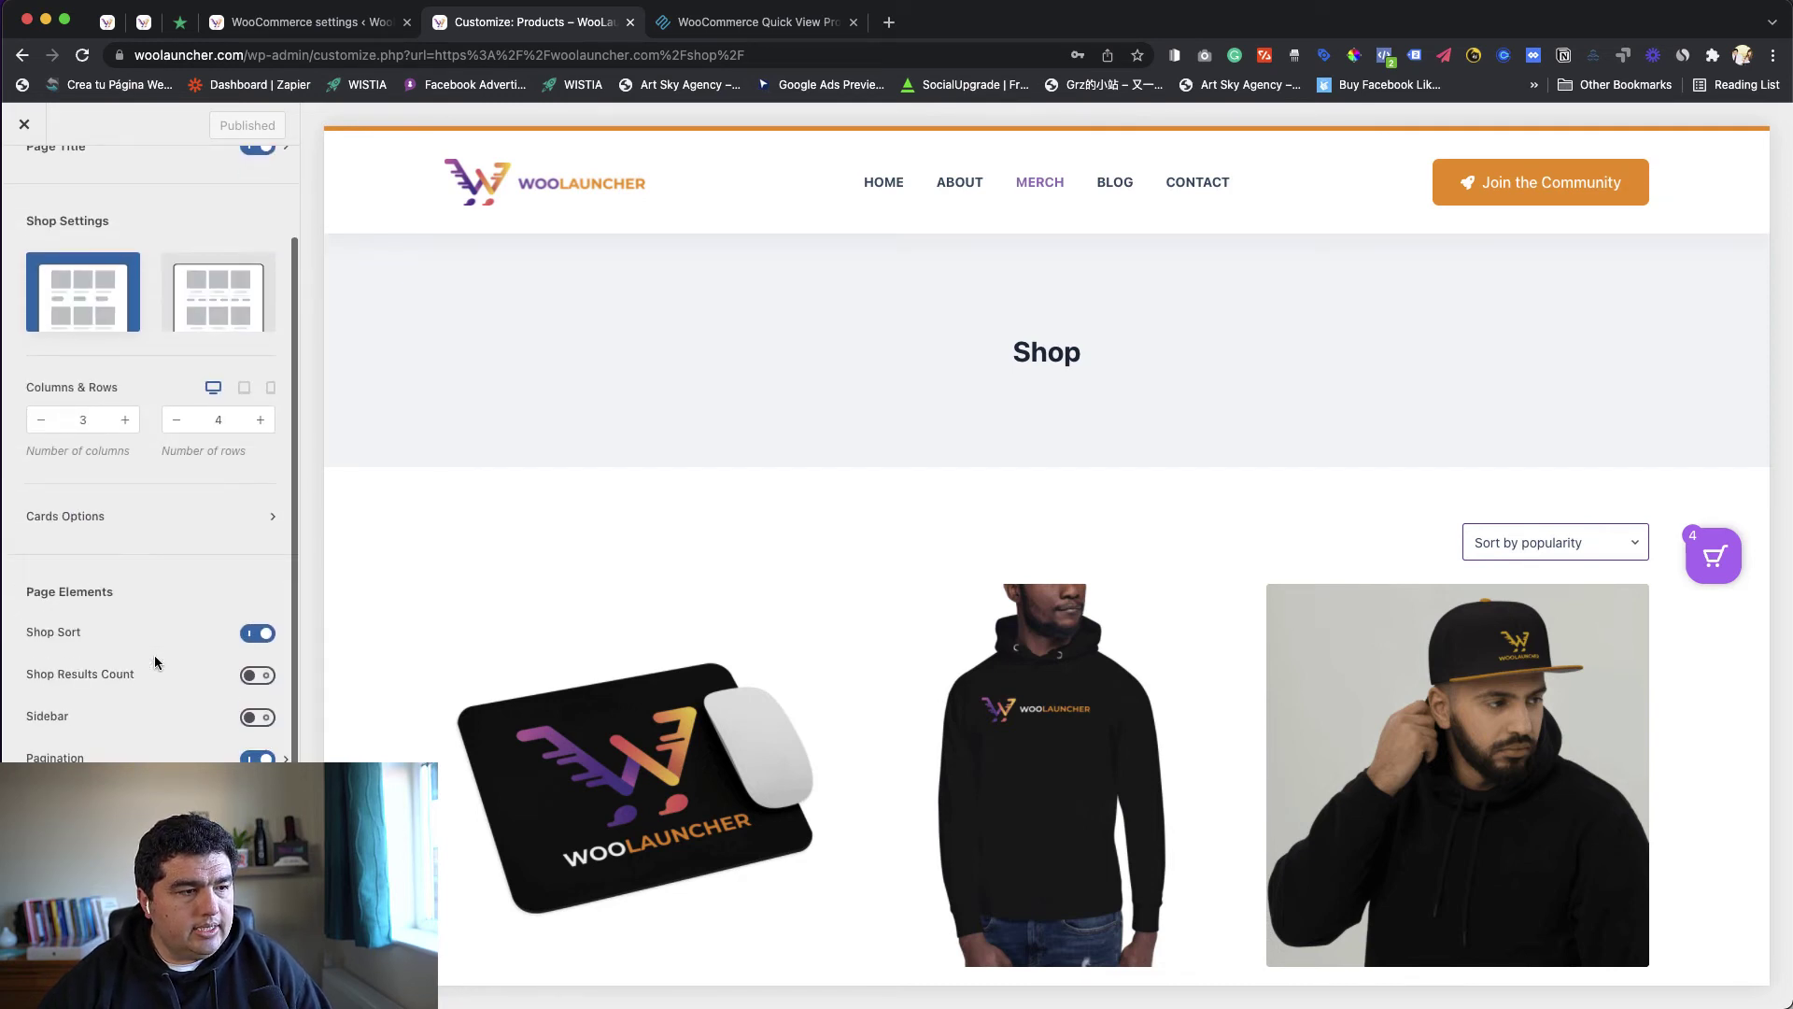
pyautogui.click(112, 522)
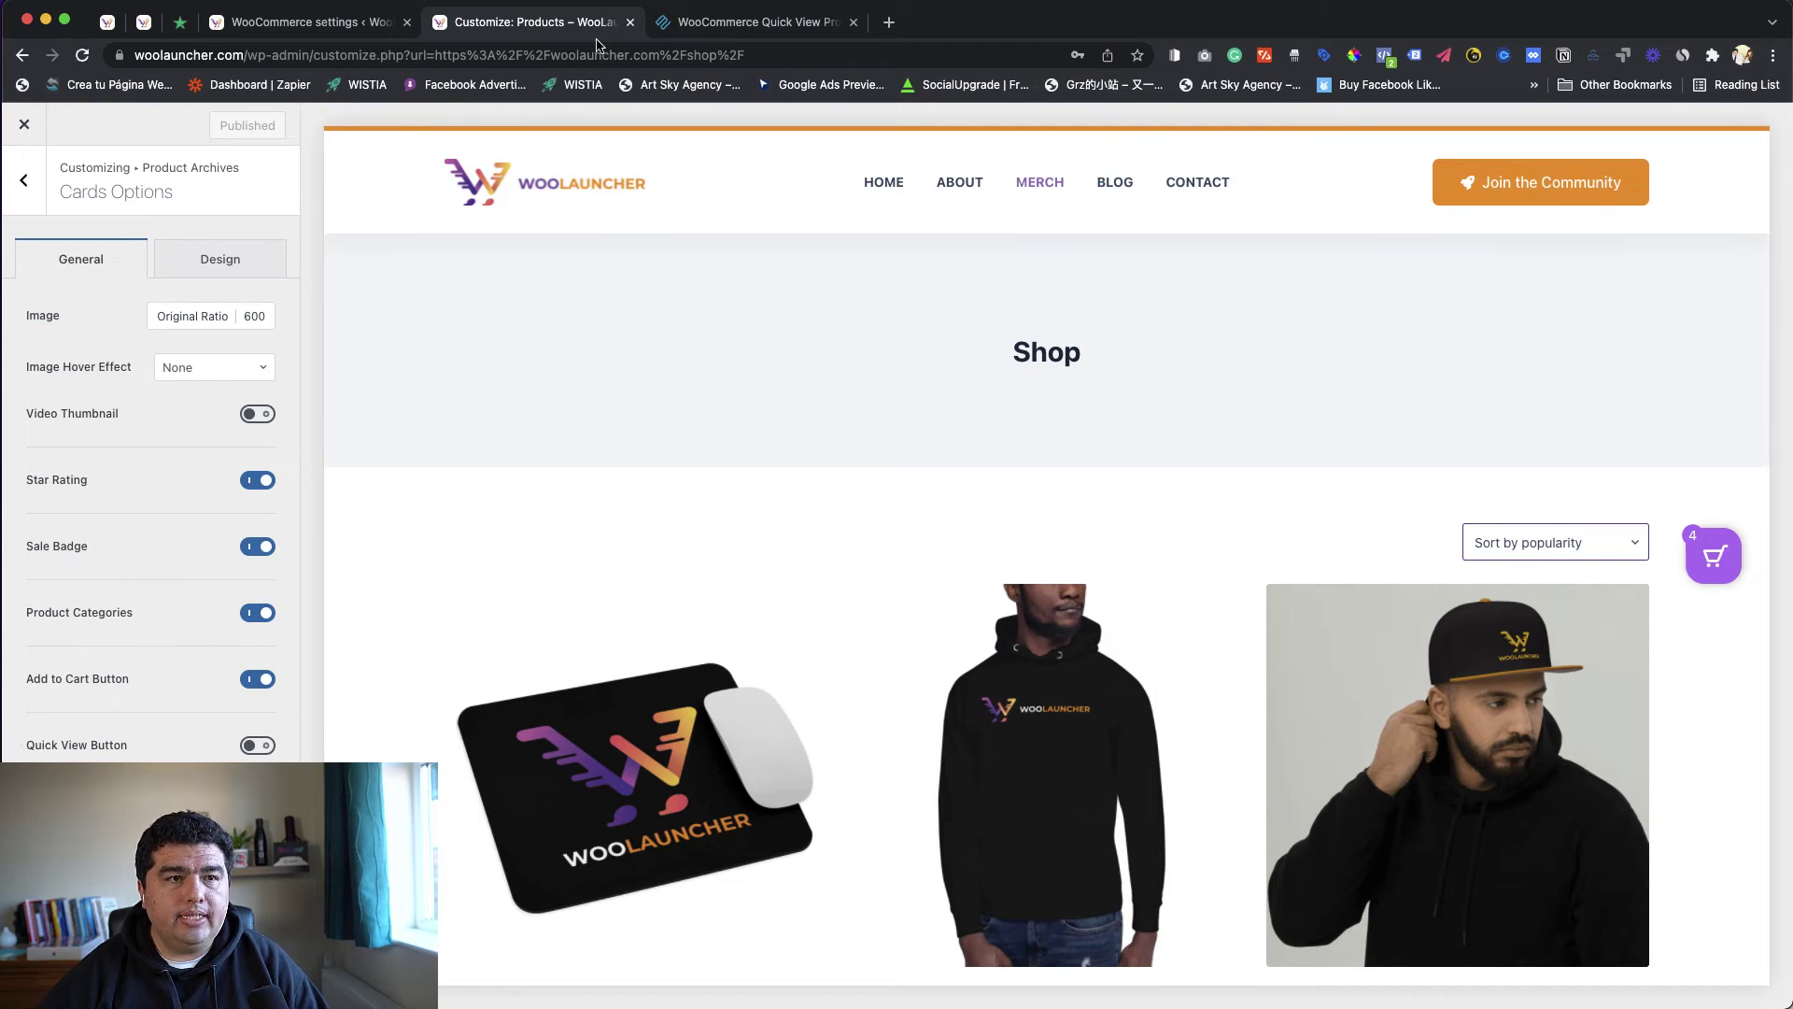
pyautogui.click(696, 21)
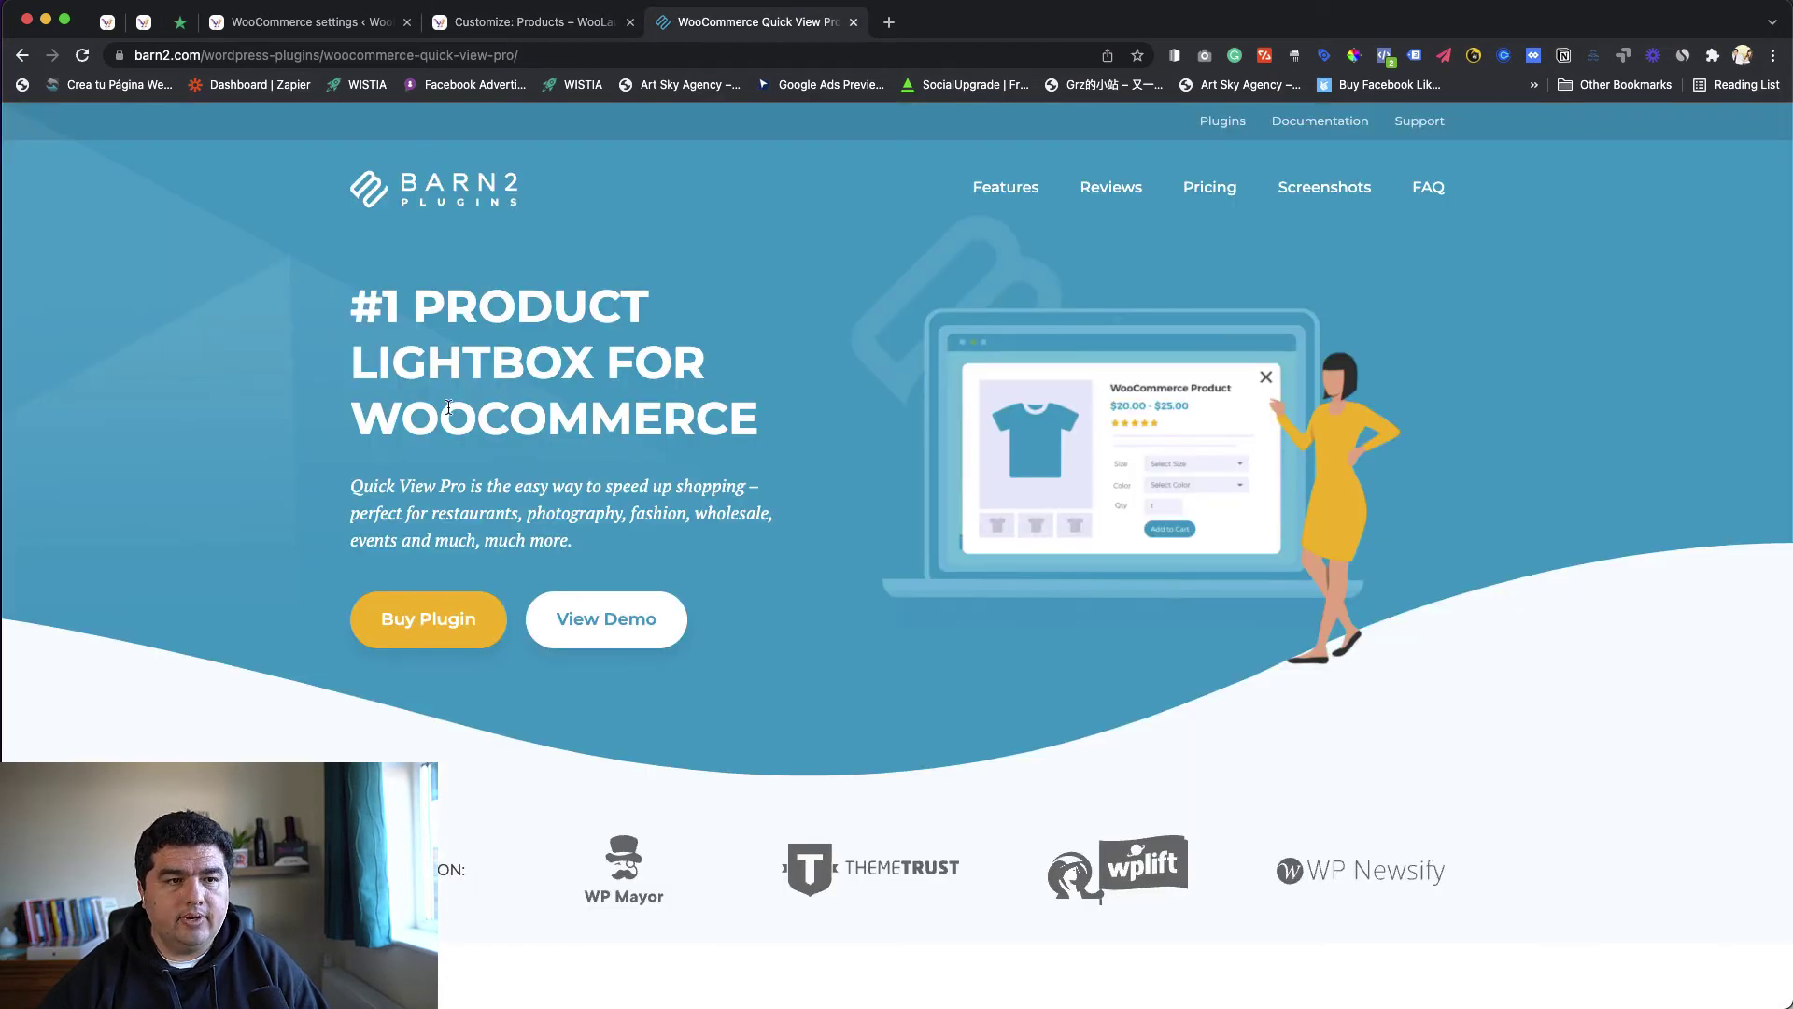
pyautogui.scroll(-4, 983, 460)
pyautogui.scroll(4, 982, 460)
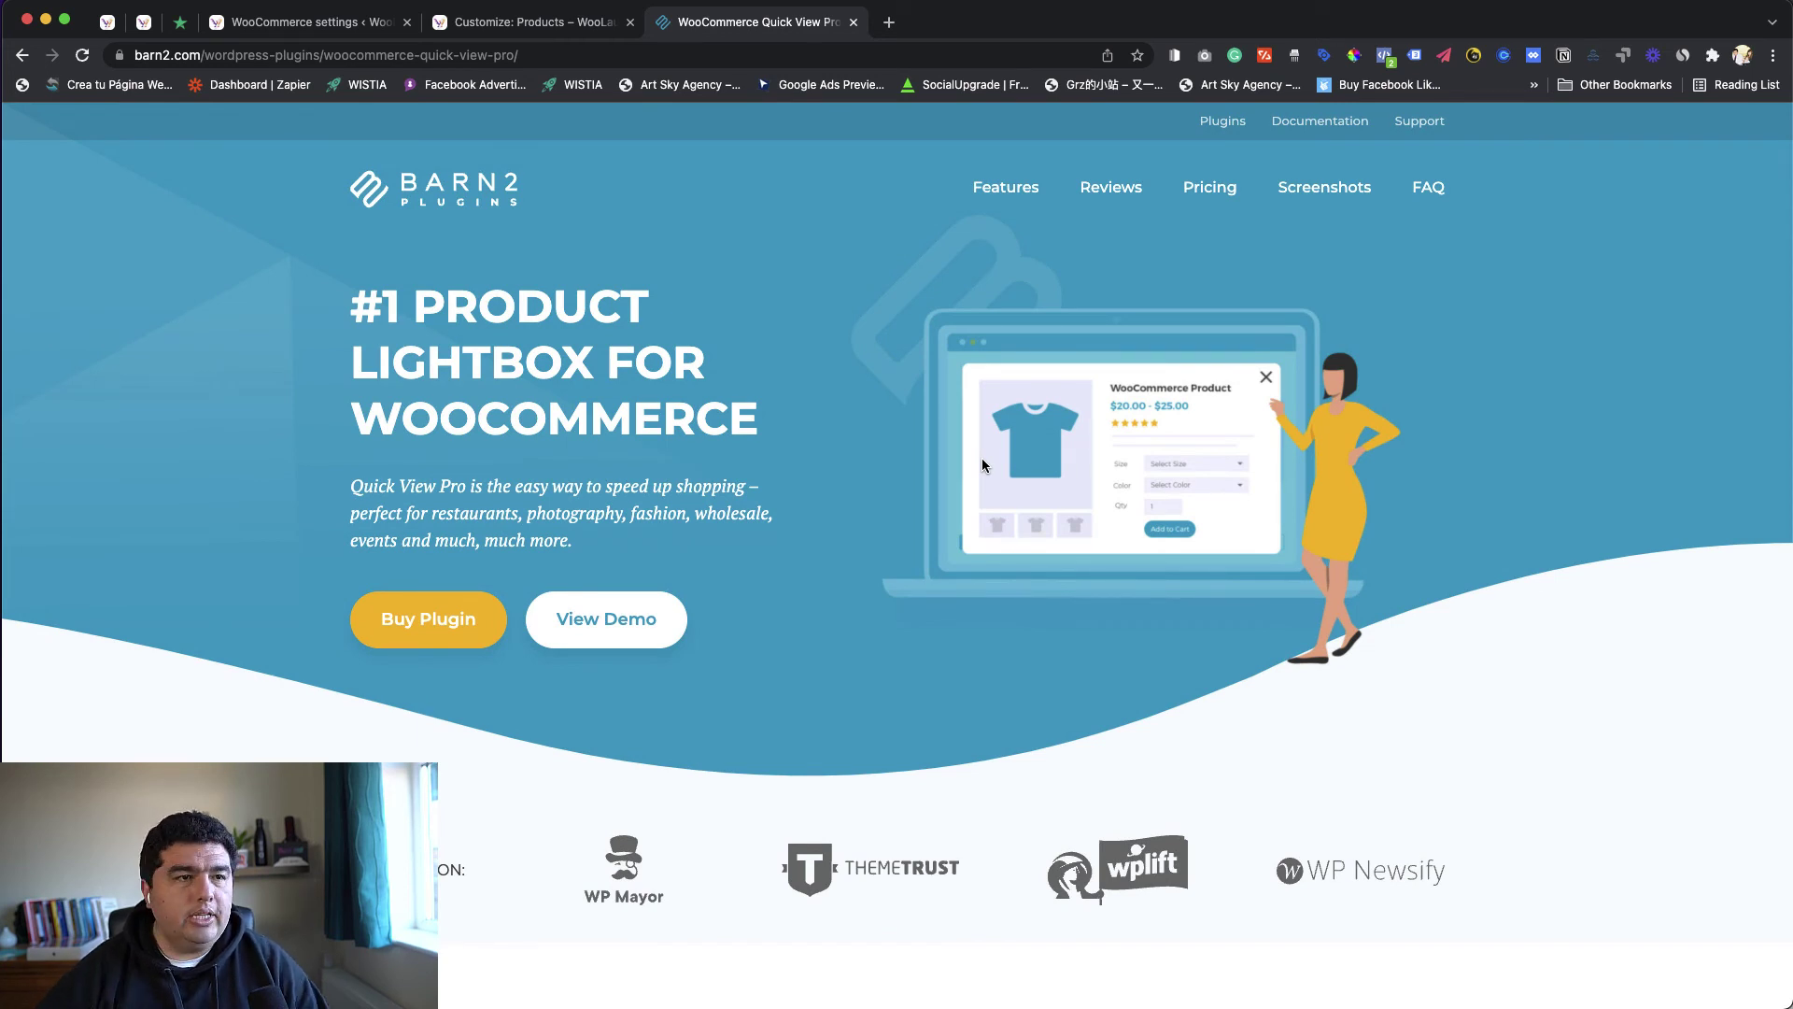
# Step: Scroll the shop page to the products and hover the hoodie card to reveal Quick View
pyautogui.click(591, 31)
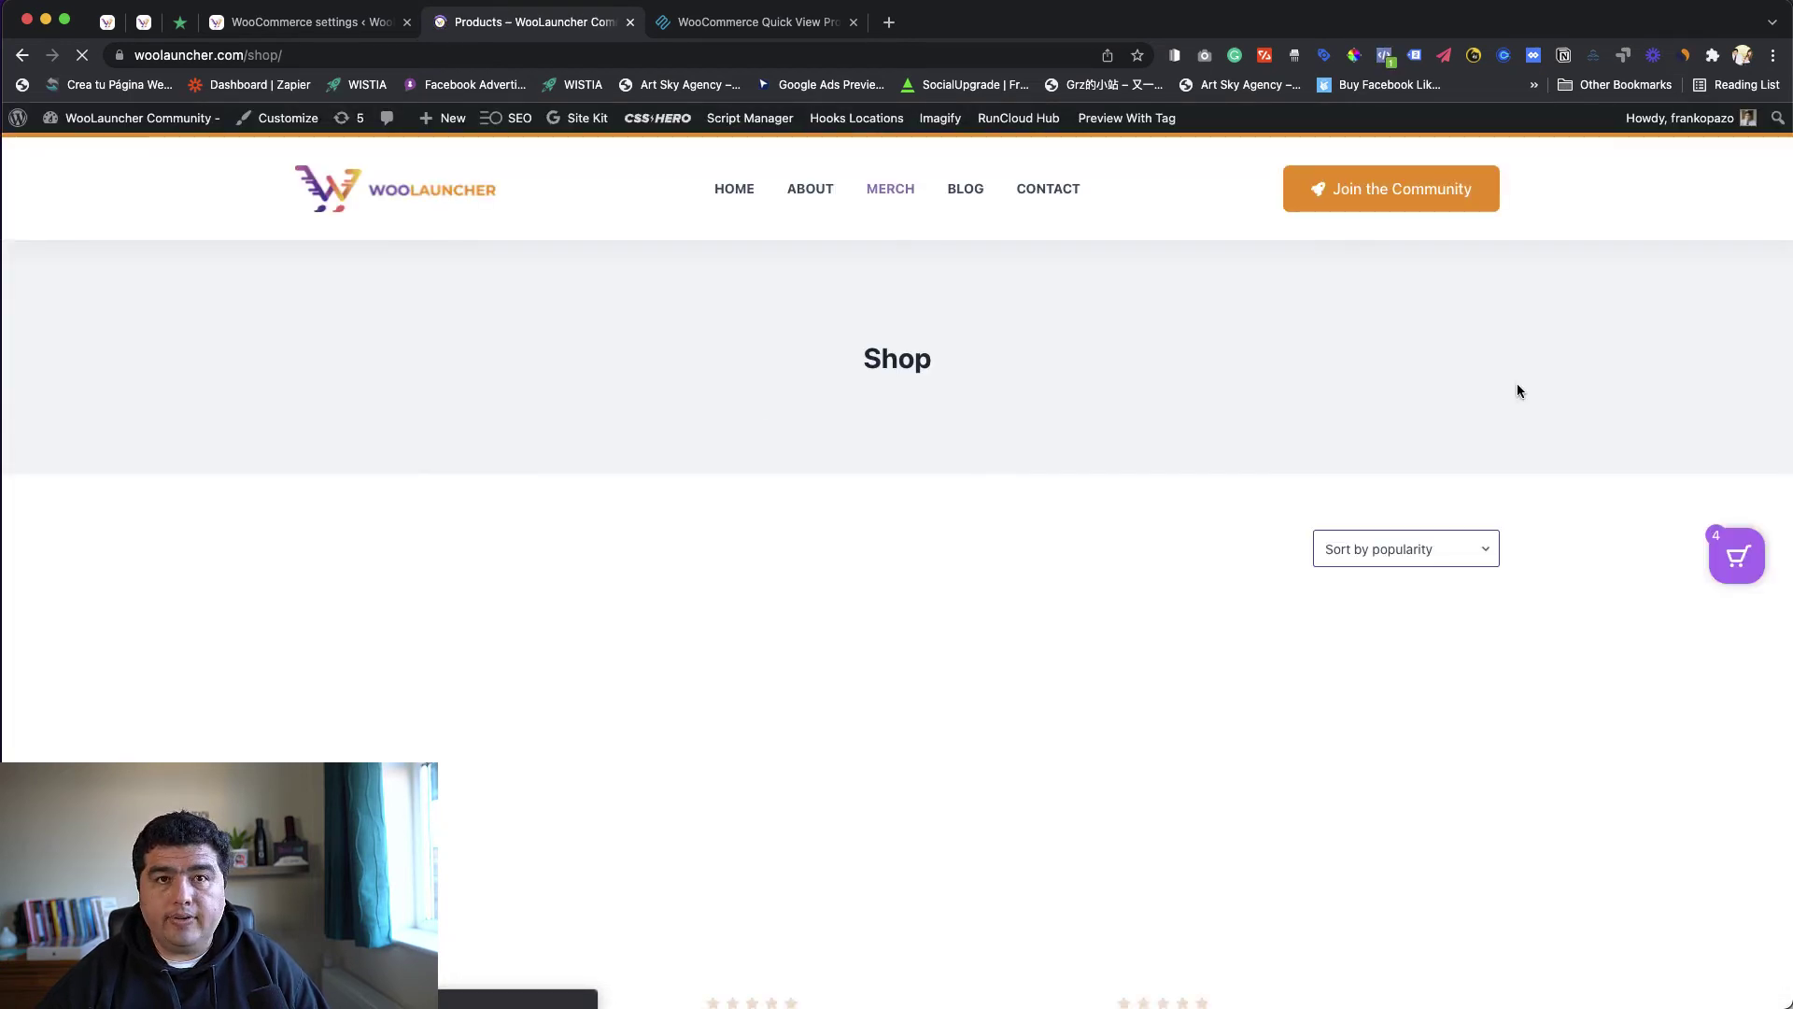
pyautogui.scroll(-3, 1001, 432)
pyautogui.moveTo(1001, 689)
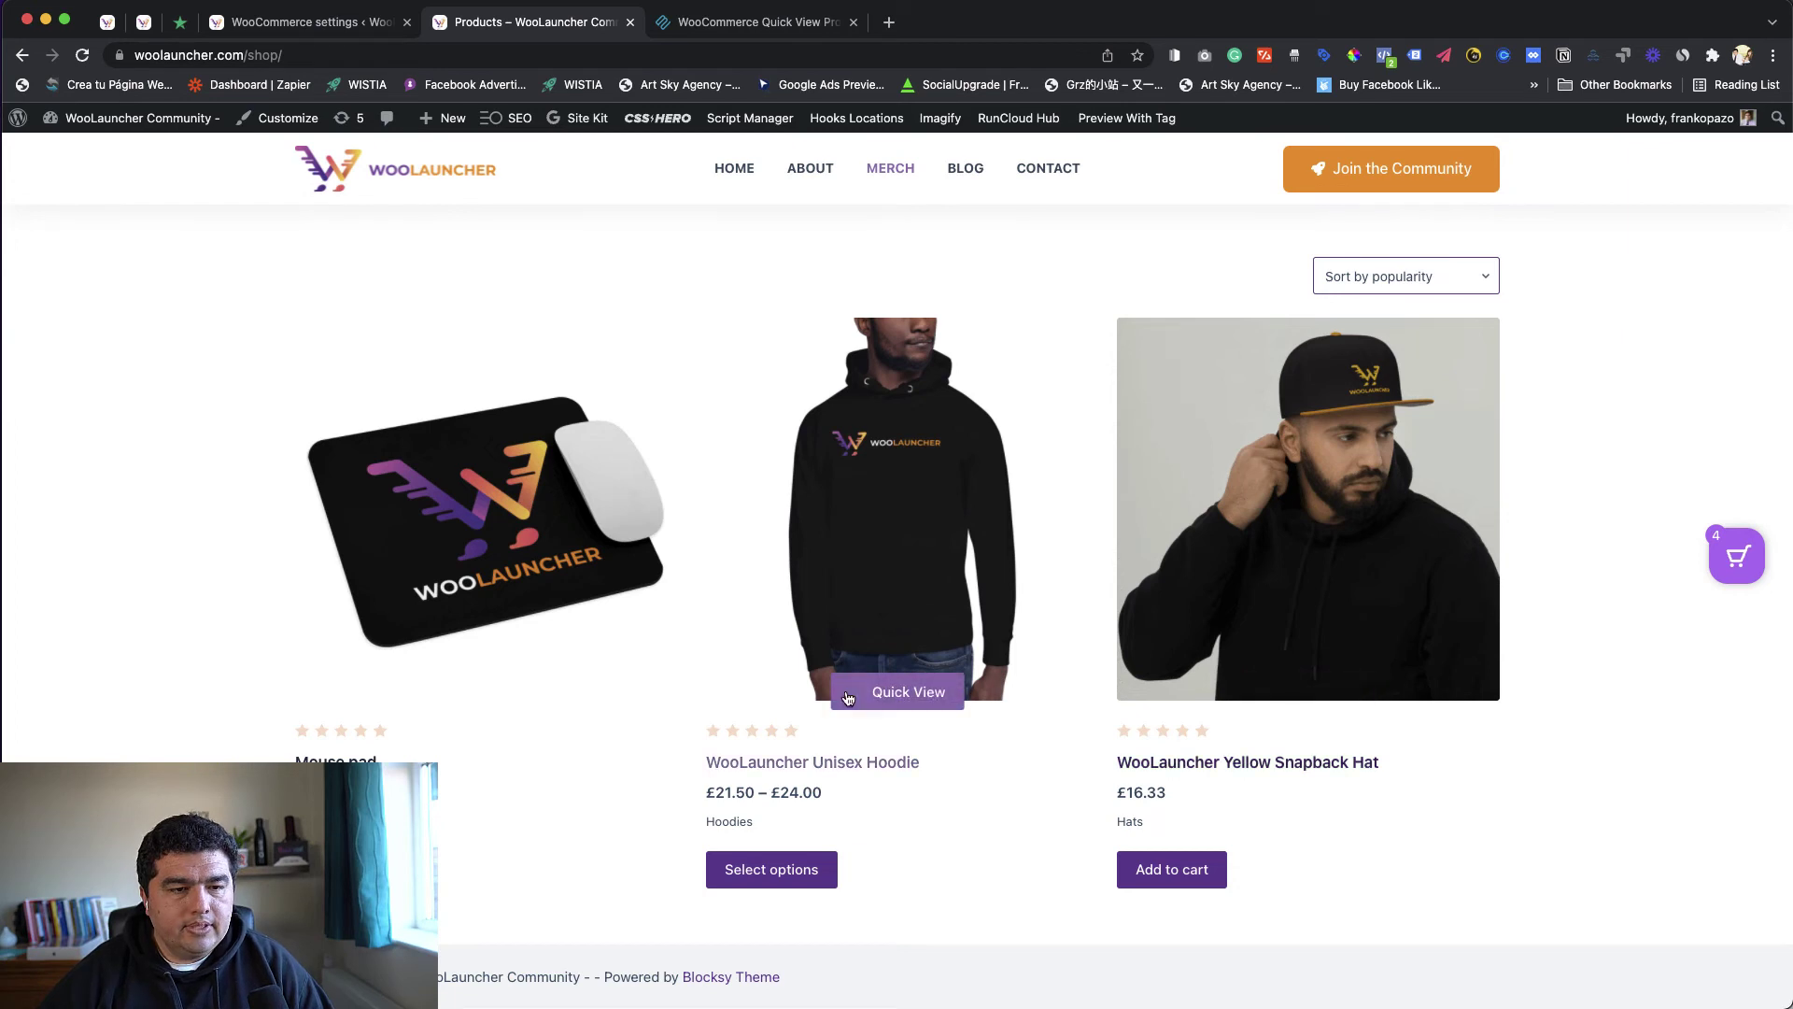
# Step: Open the WooLauncher Unisex Hoodie Quick View and choose Black colour and 2XL size
pyautogui.click(898, 694)
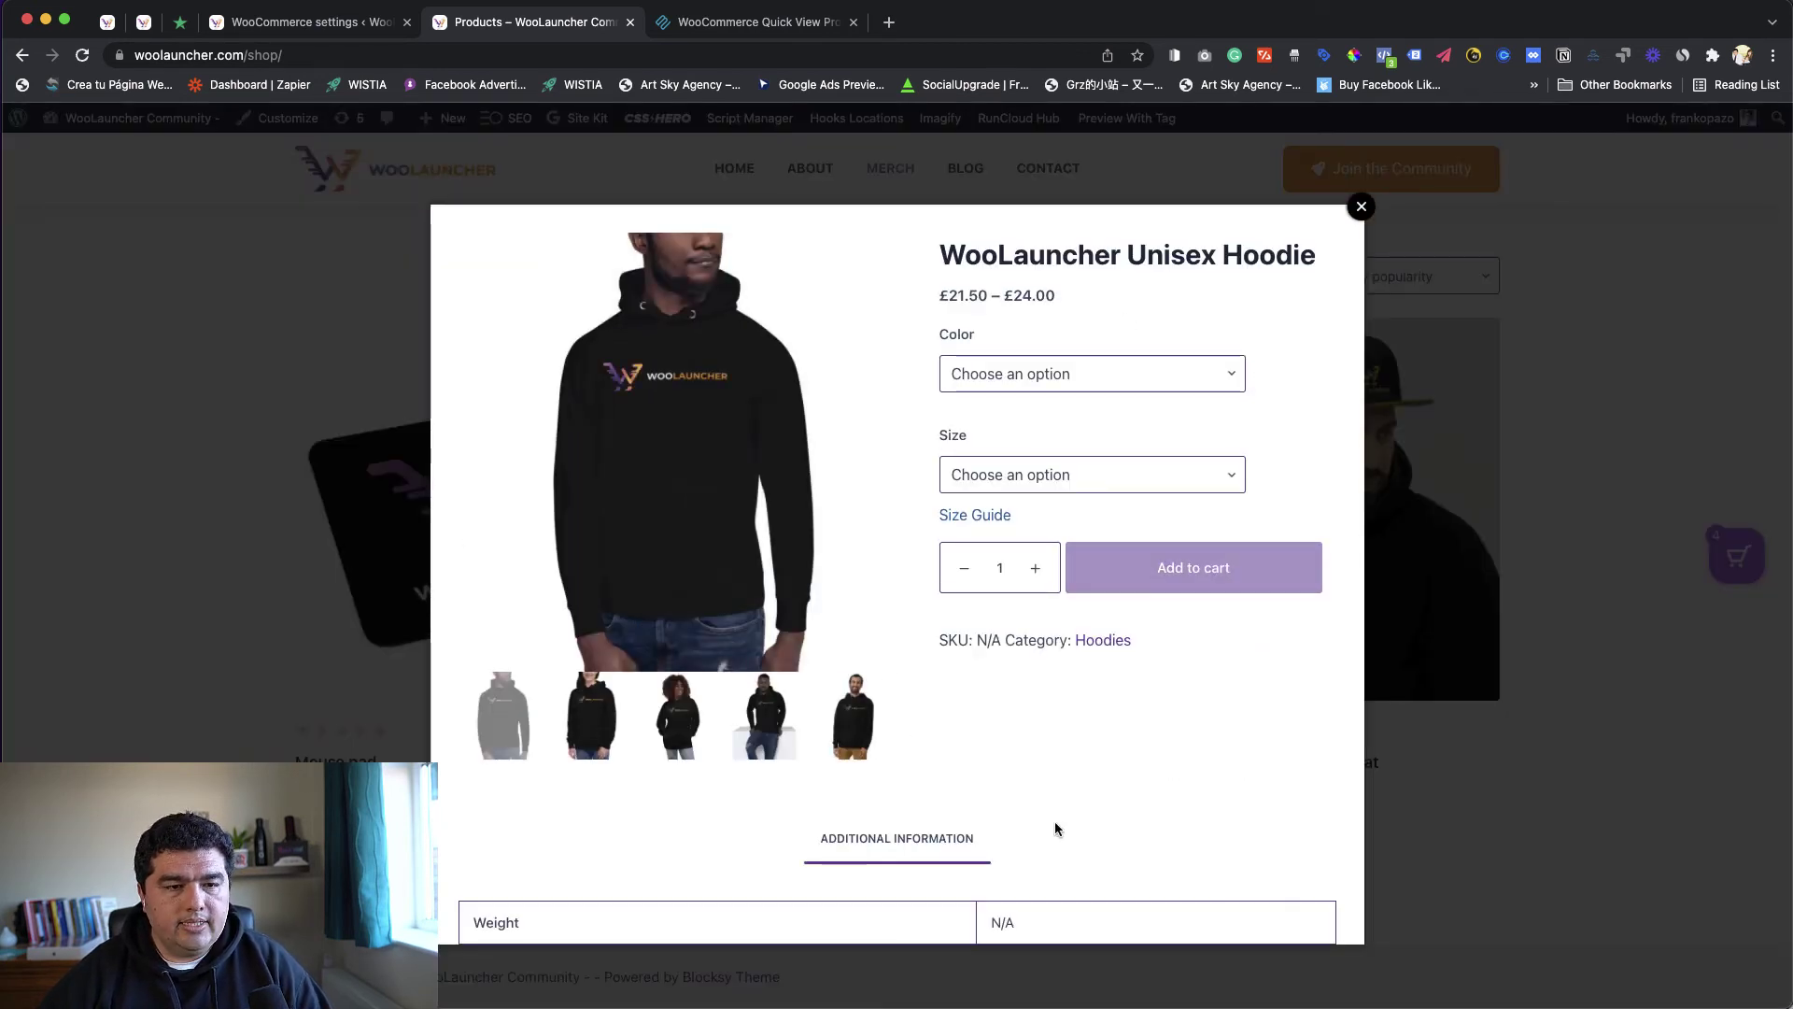
pyautogui.click(983, 375)
pyautogui.click(976, 398)
pyautogui.click(1023, 476)
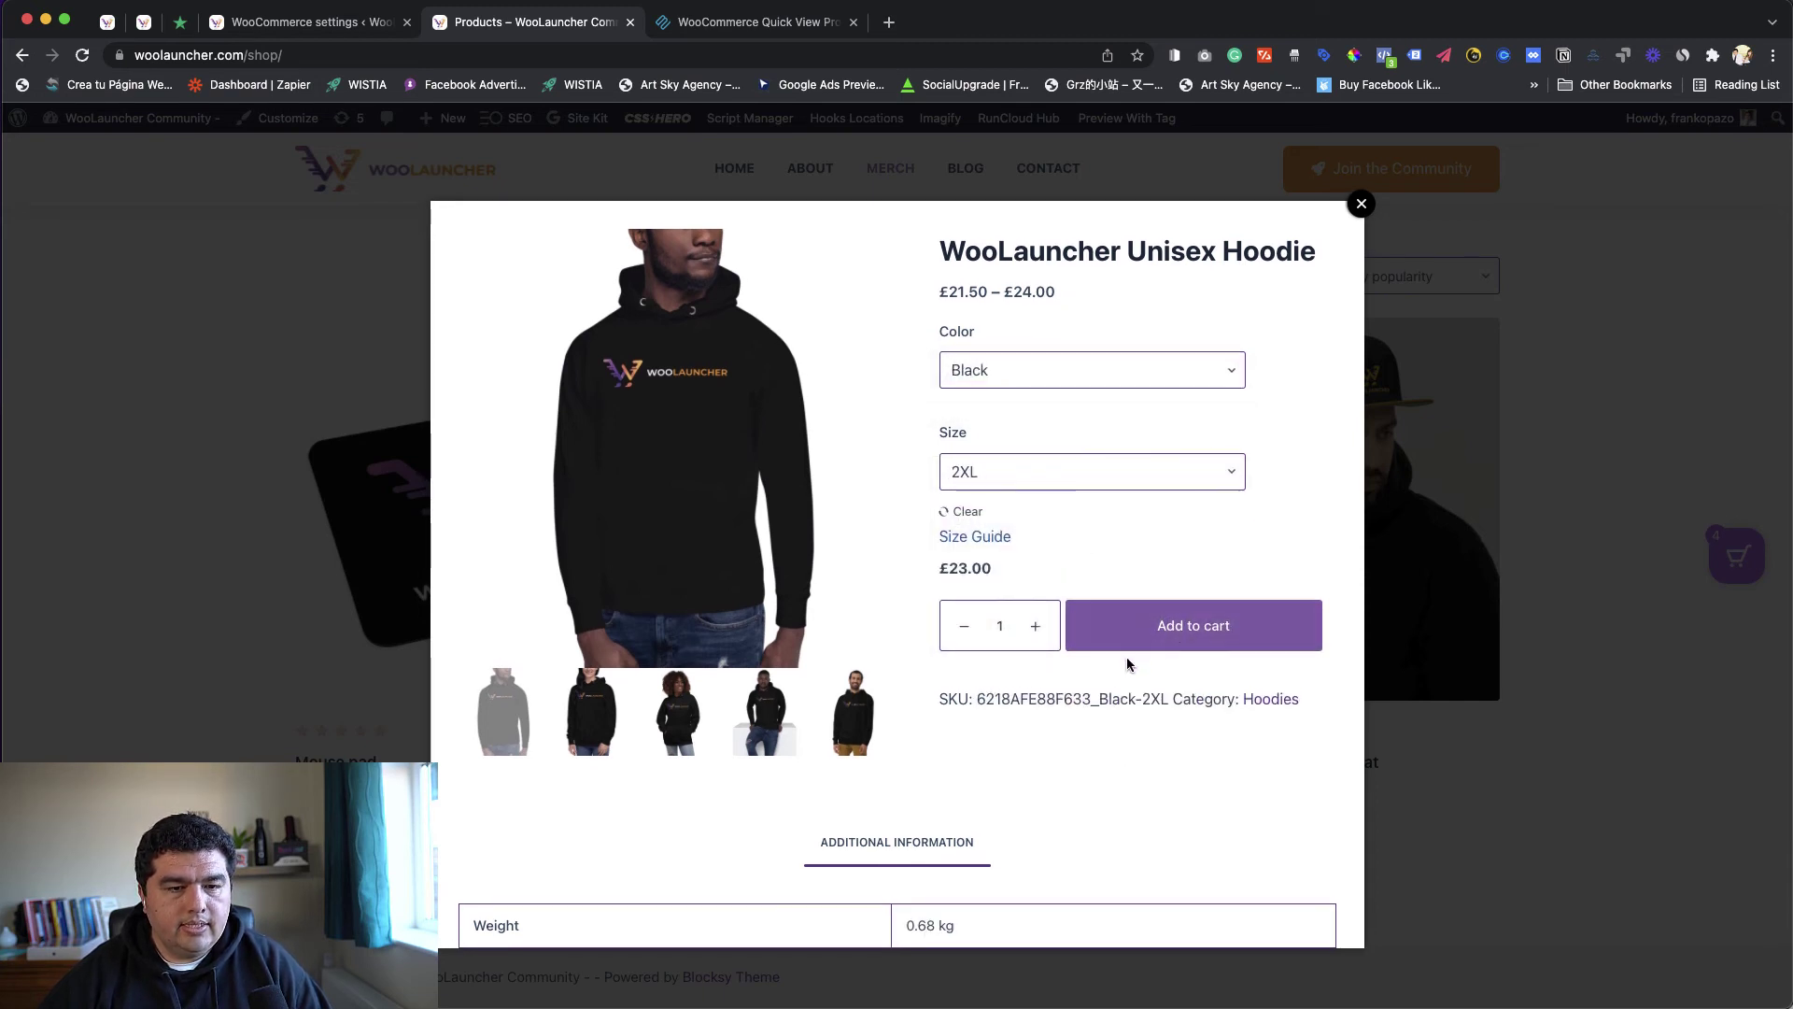
# Step: Browse the hoodie photos, add it to the cart for a £74.32 total, then close the cart
pyautogui.click(591, 714)
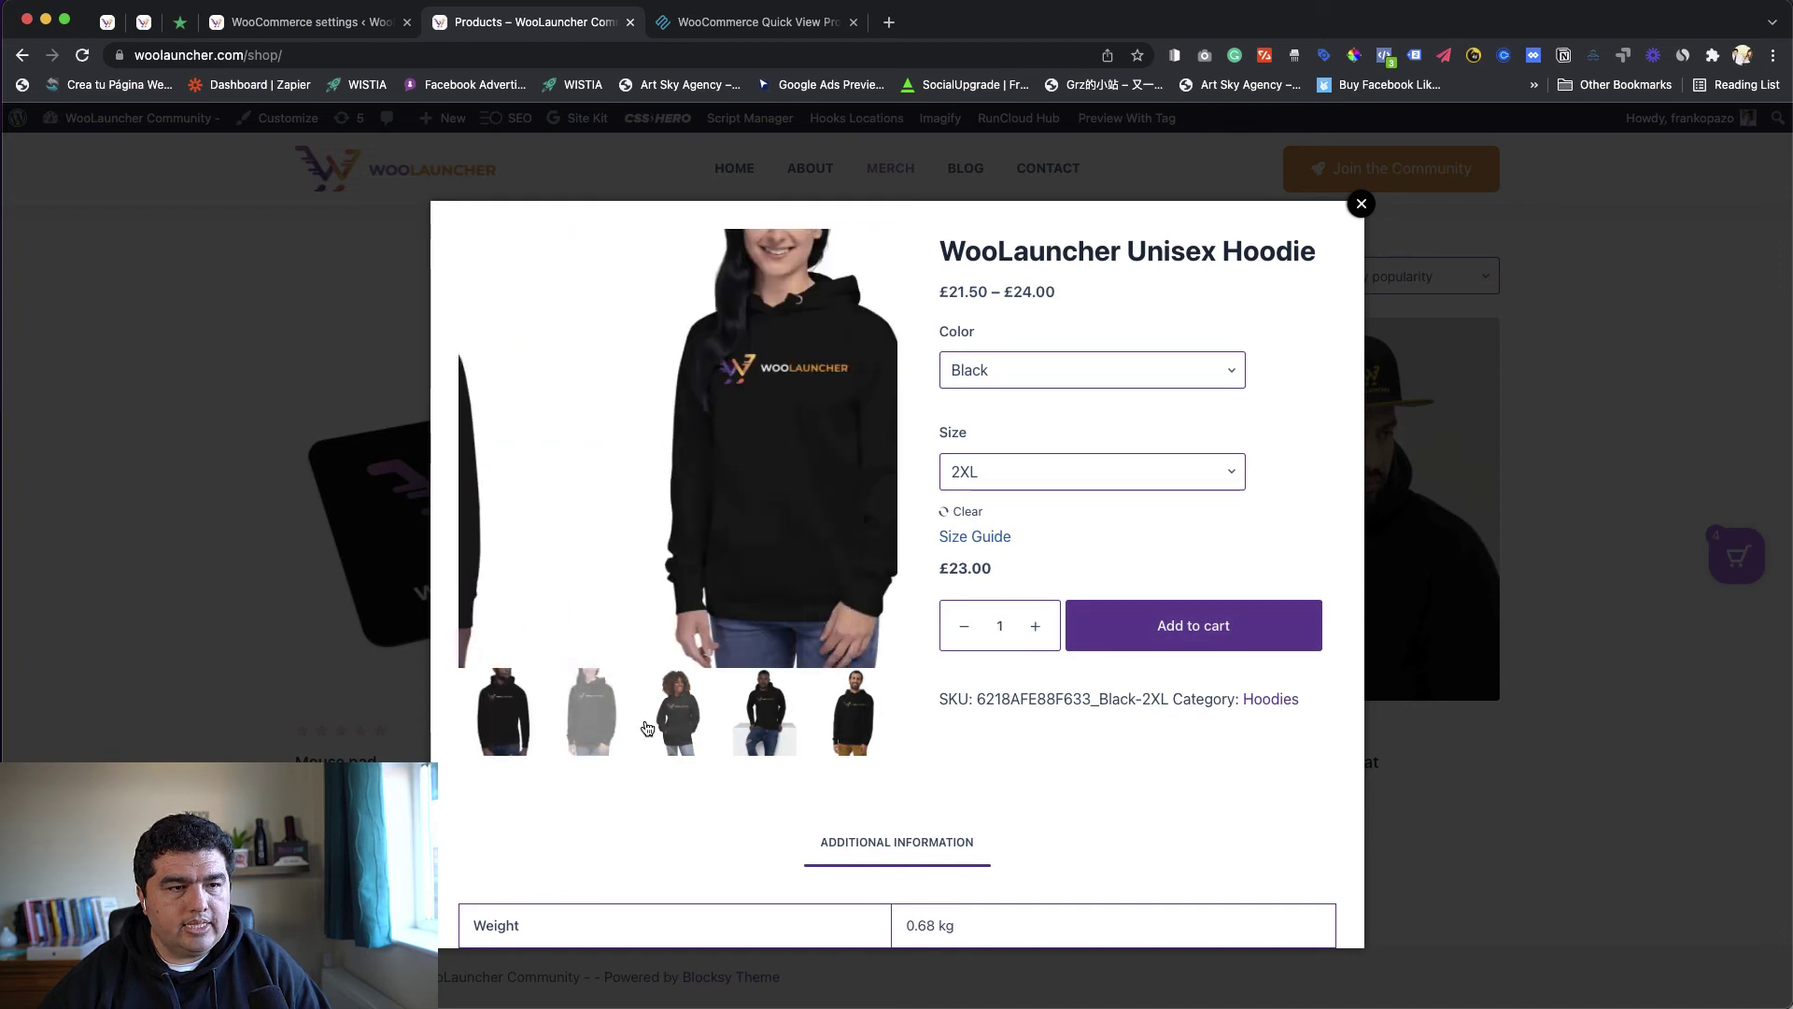
pyautogui.click(679, 728)
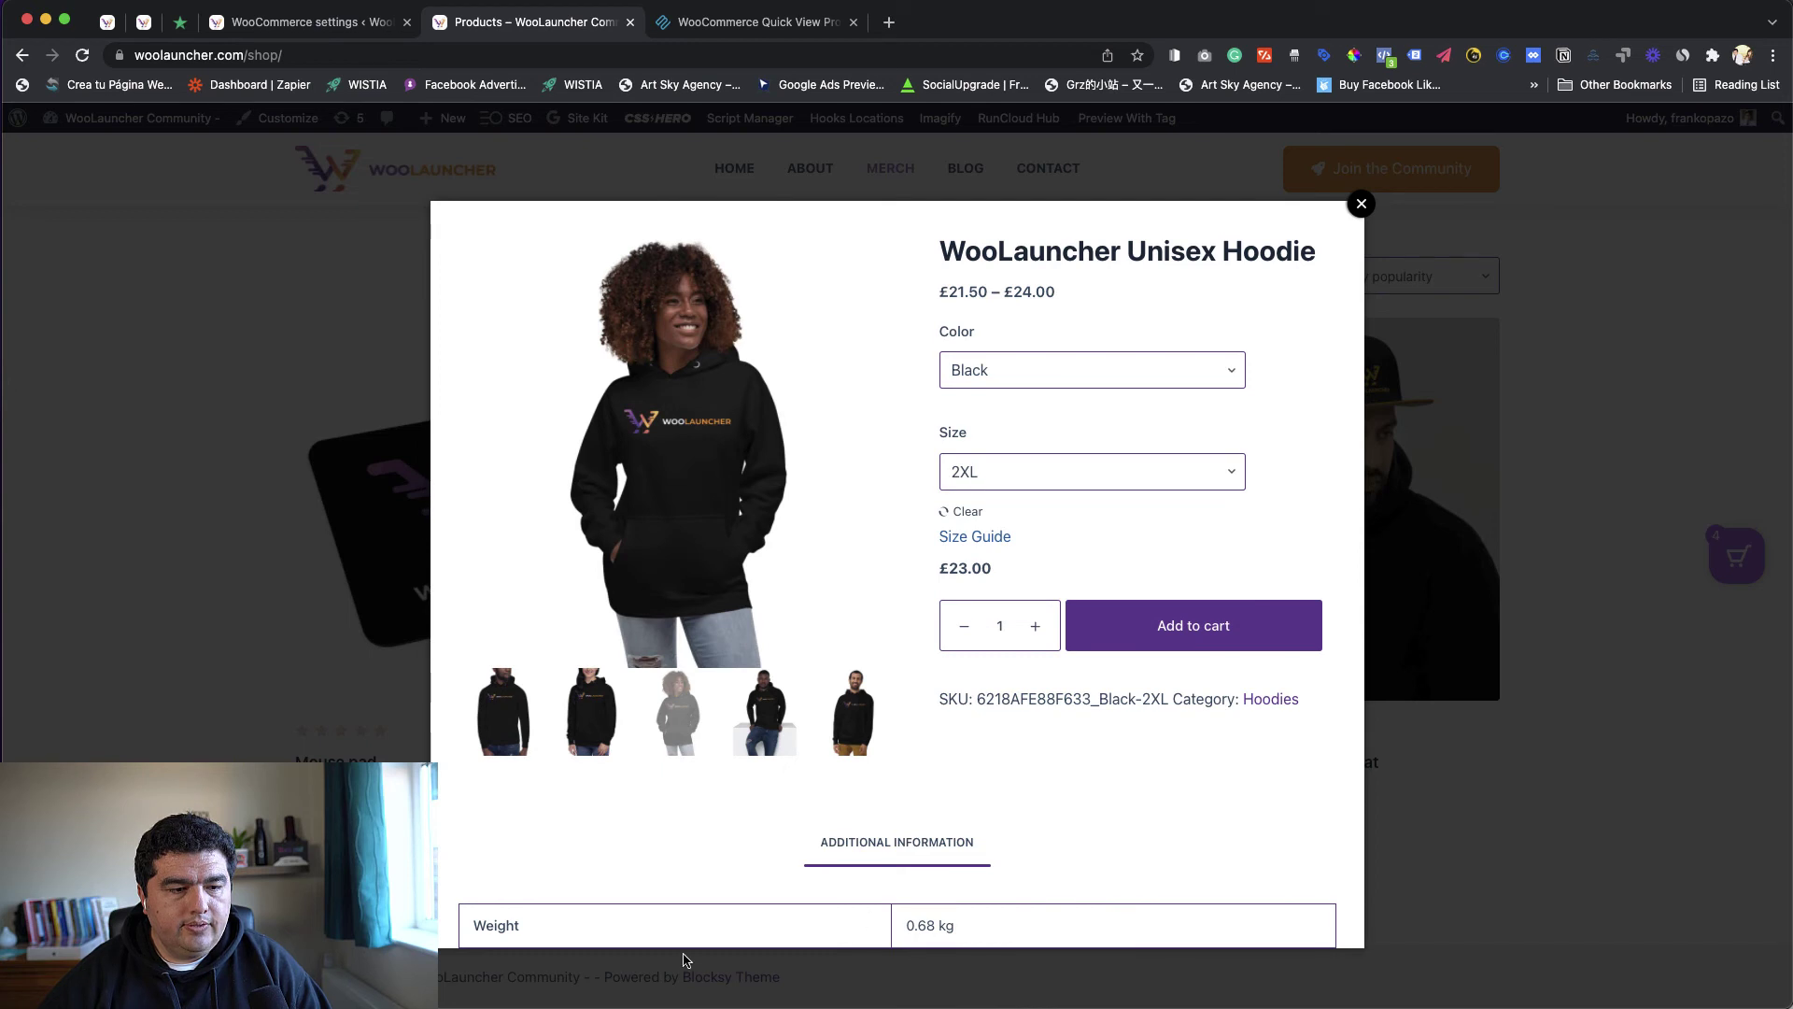
pyautogui.click(1186, 640)
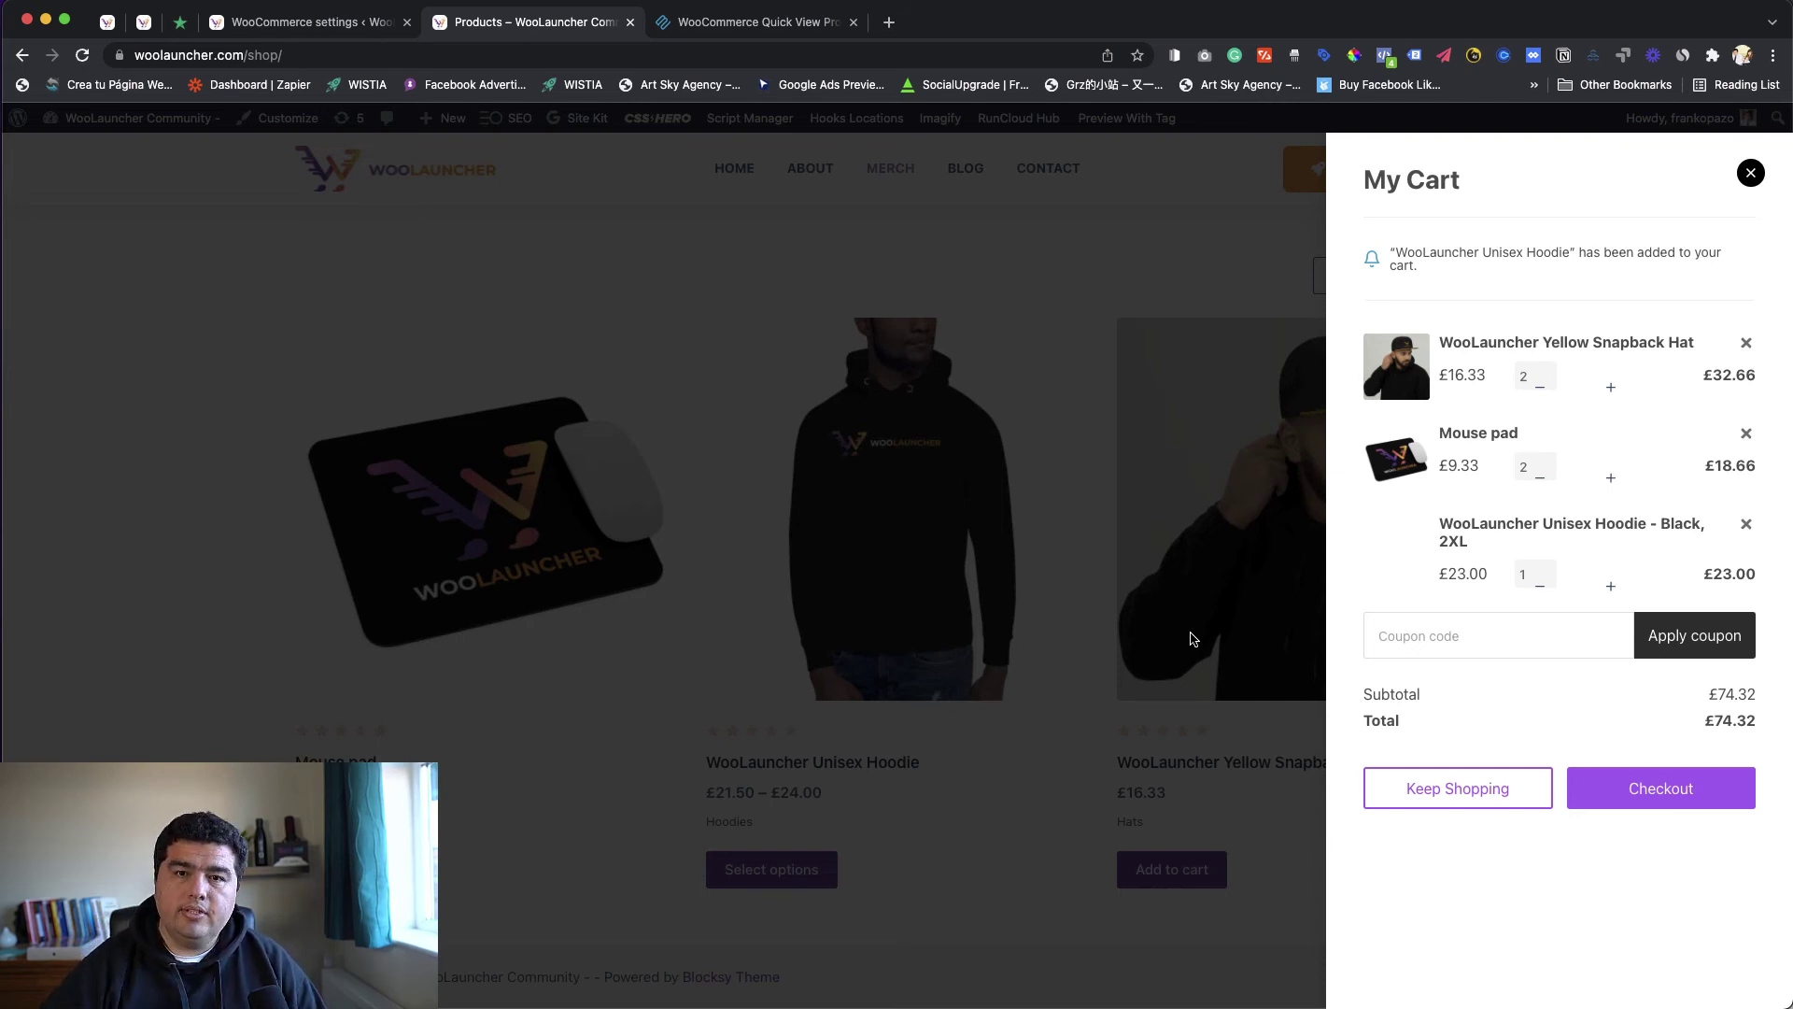
pyautogui.click(1751, 174)
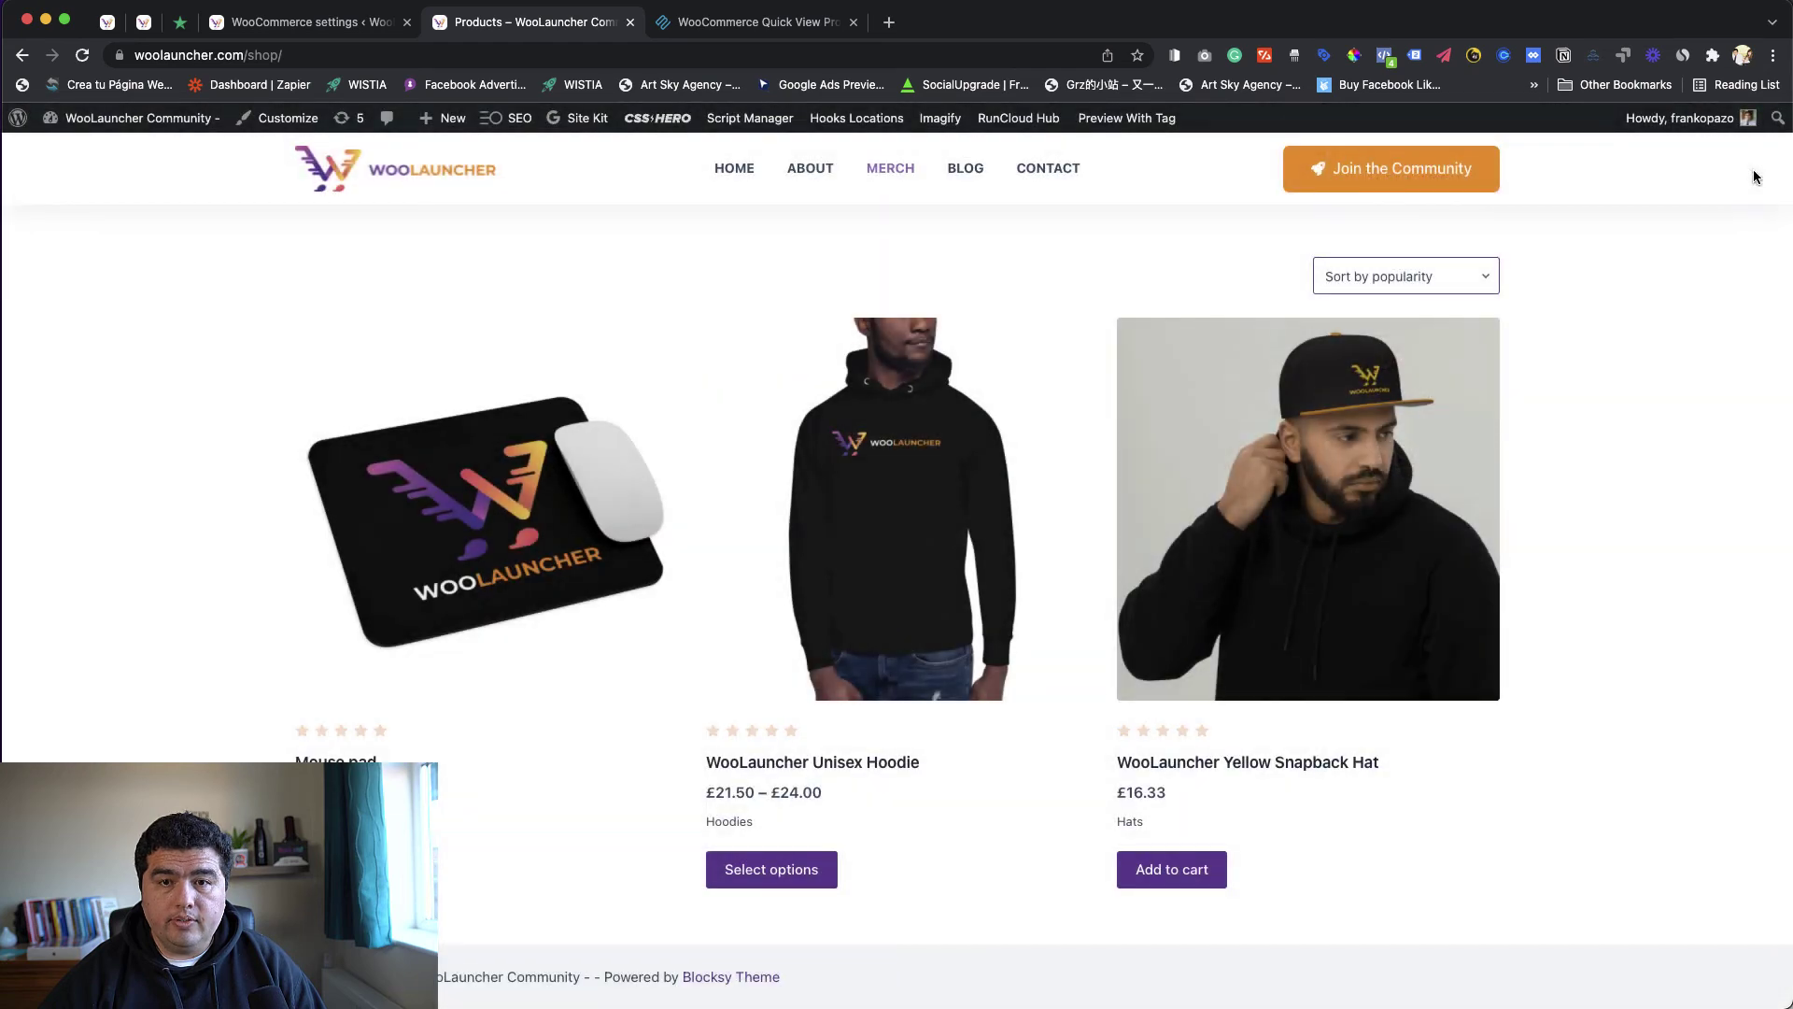
# Step: Add another black 2XL hoodie to the cart from its Quick View, bringing the total to £97.32
pyautogui.click(909, 695)
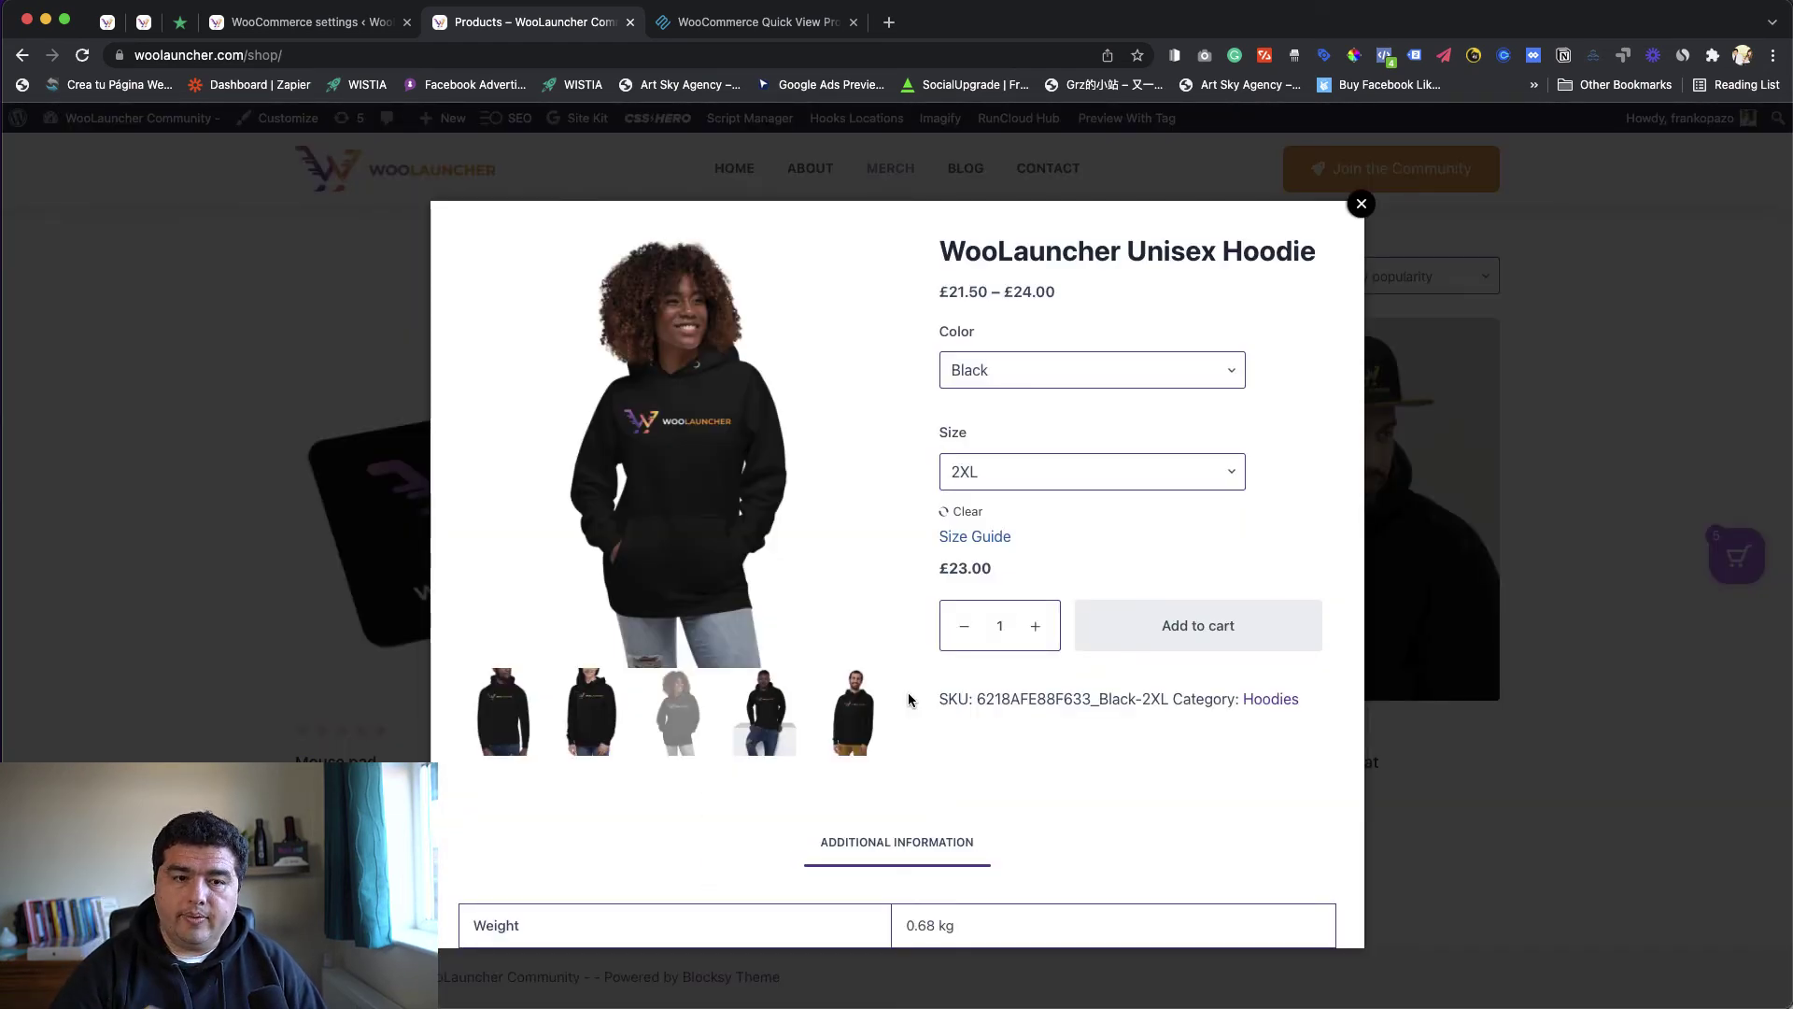
pyautogui.click(1211, 636)
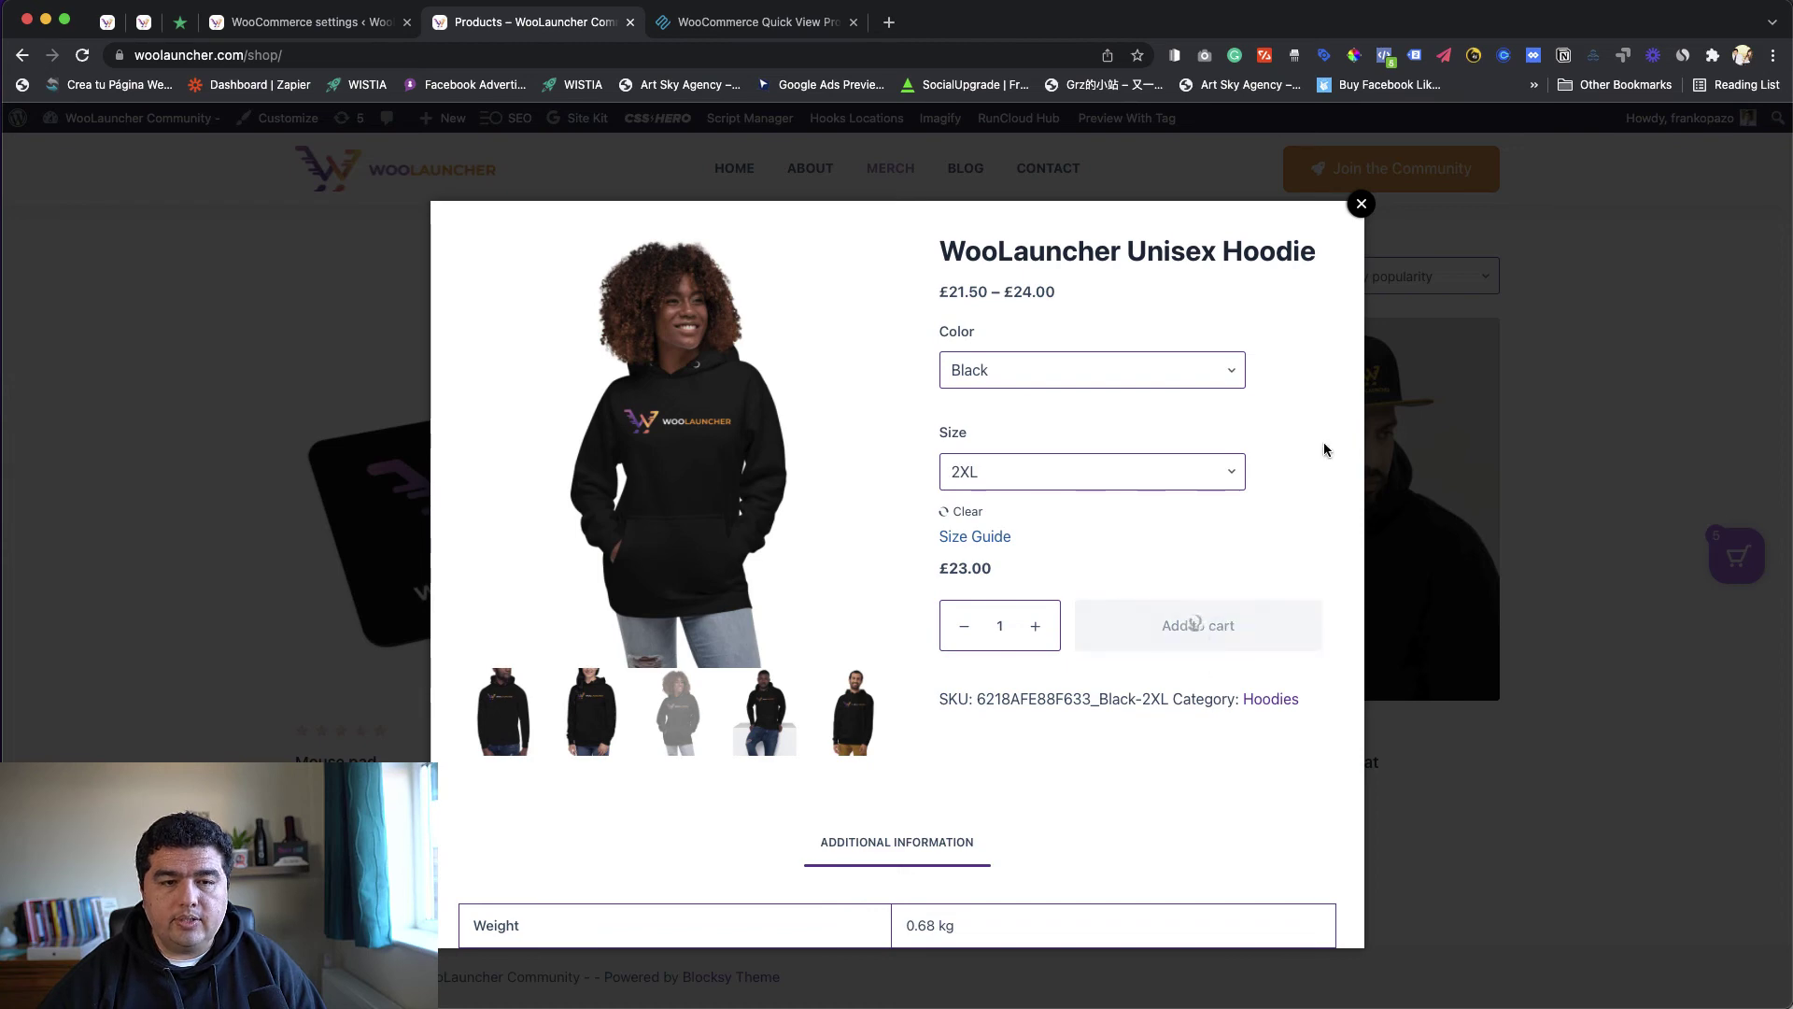
pyautogui.click(1360, 204)
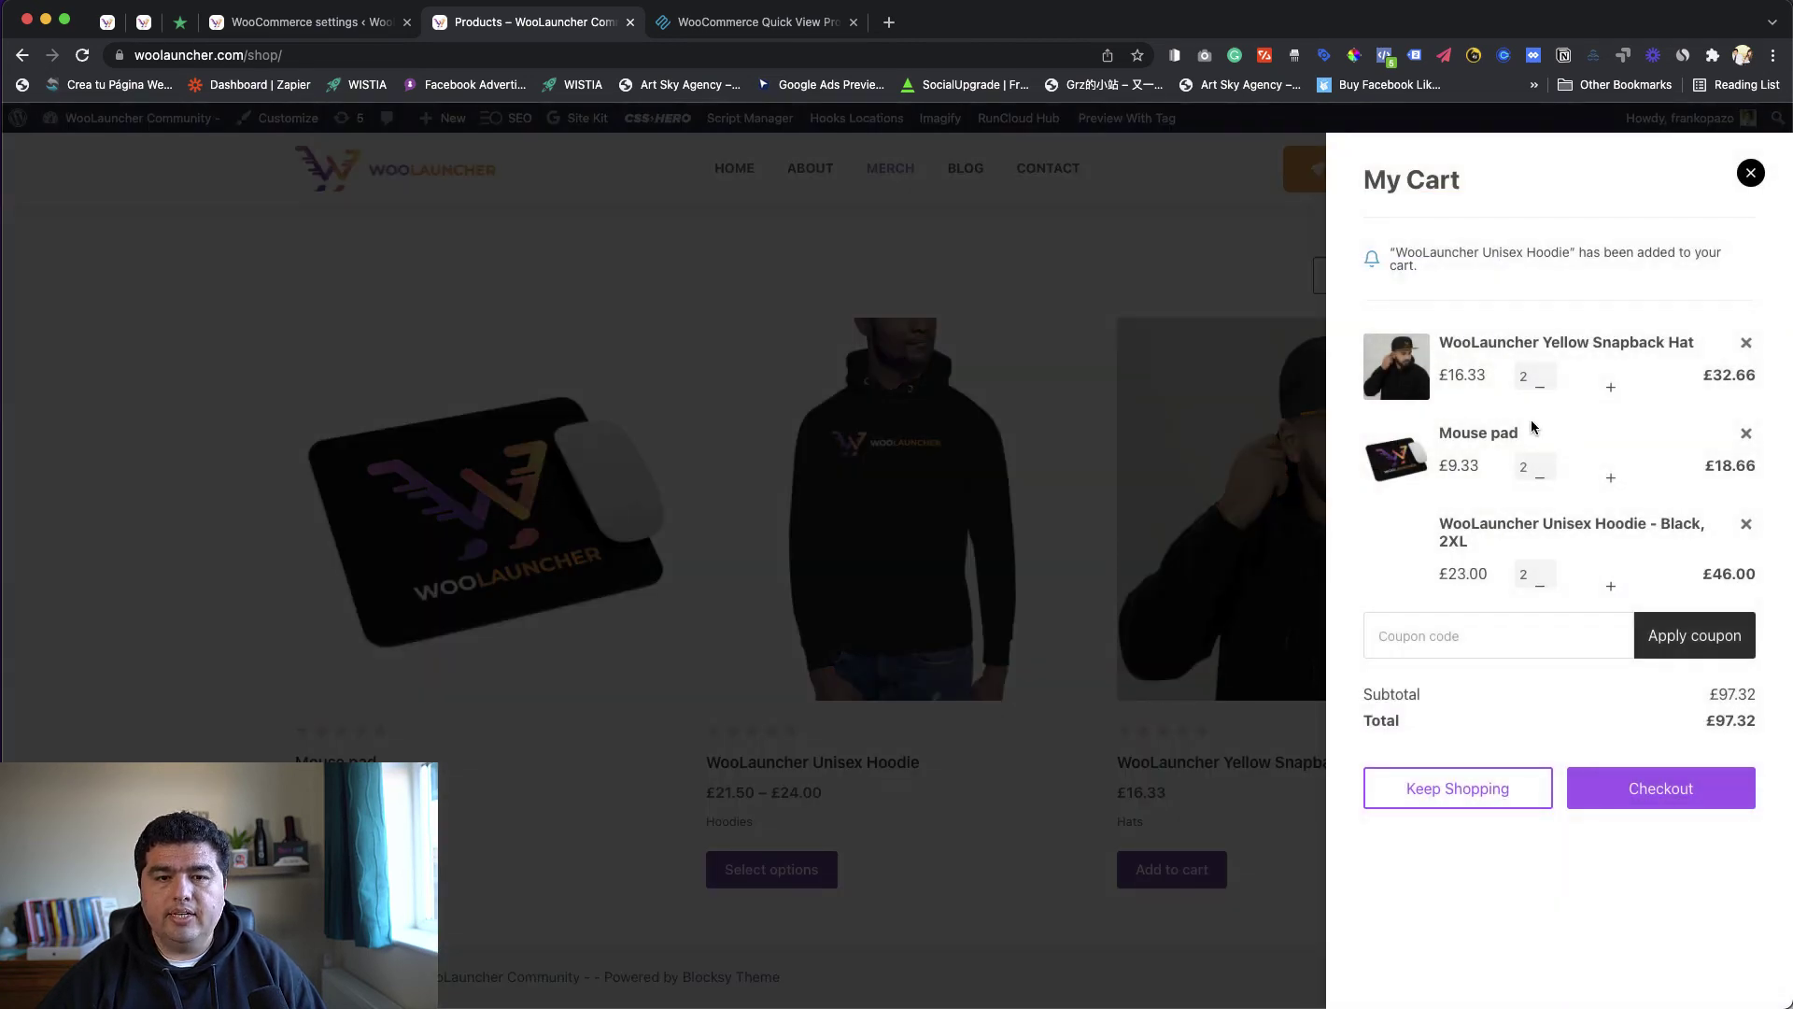
# Step: Preview the checkout panel from the cart drawer, review the order, then close it
pyautogui.click(1678, 787)
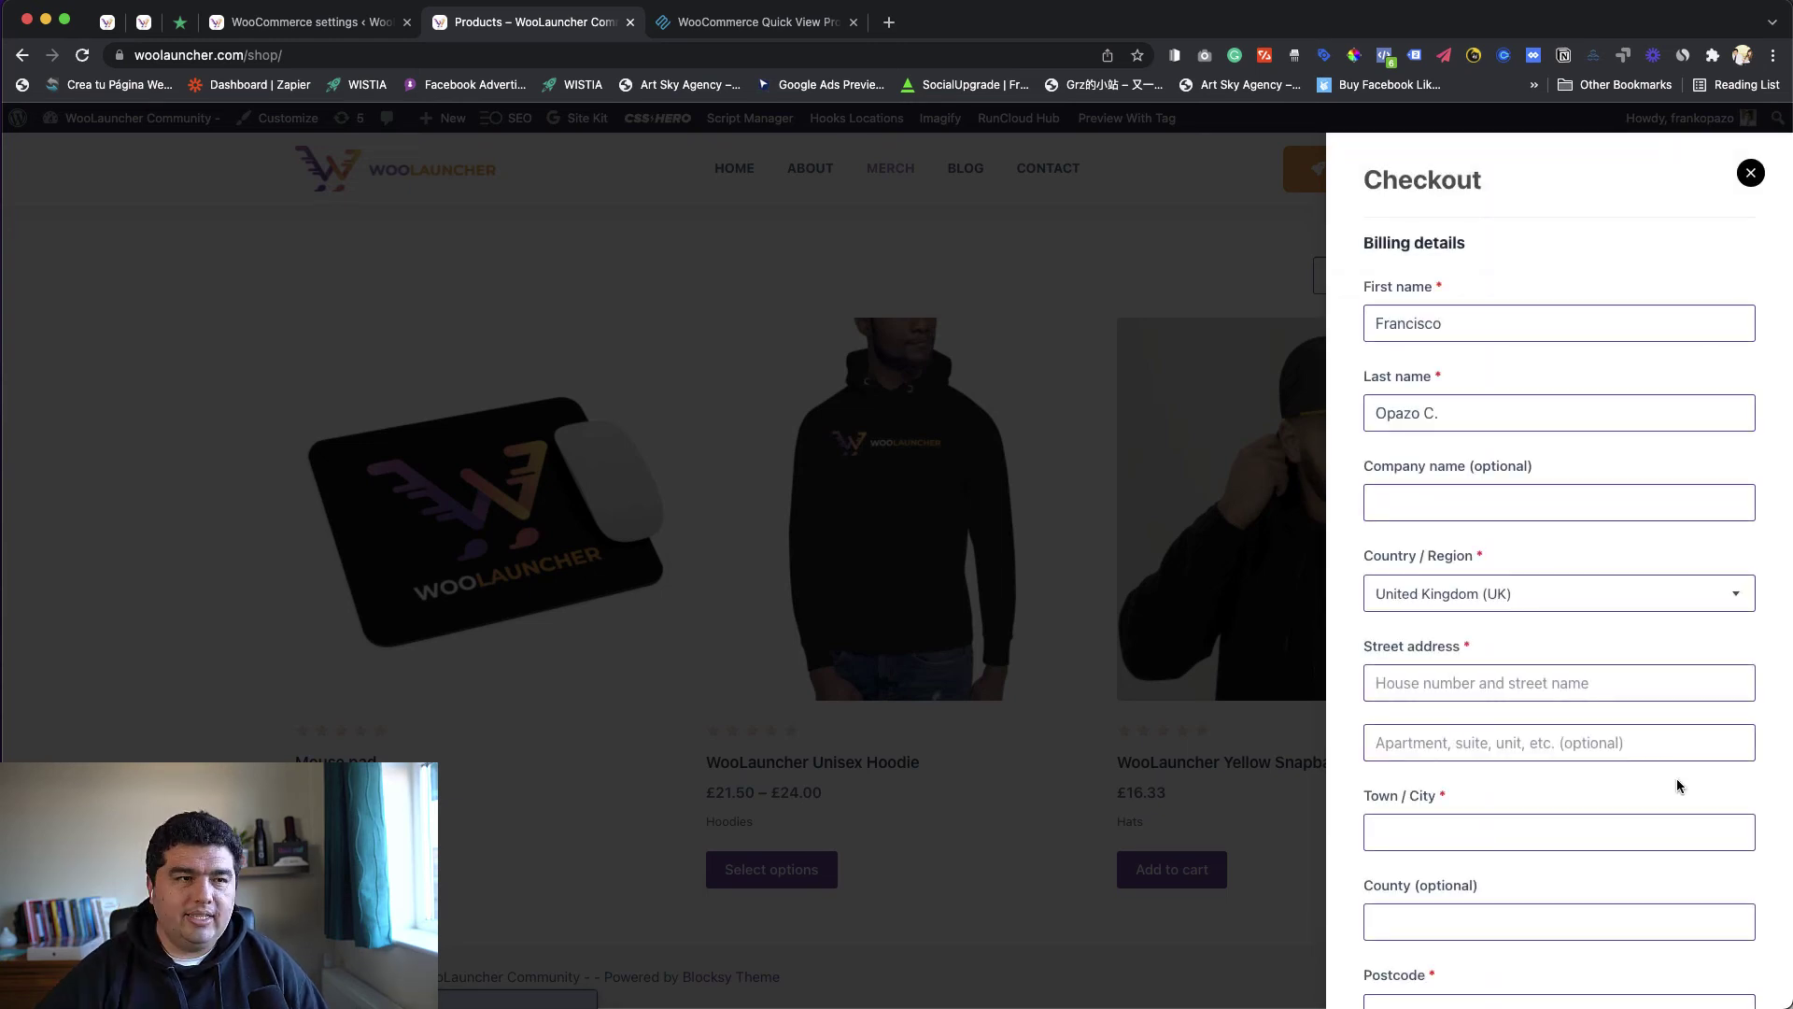
pyautogui.scroll(-15, 1678, 787)
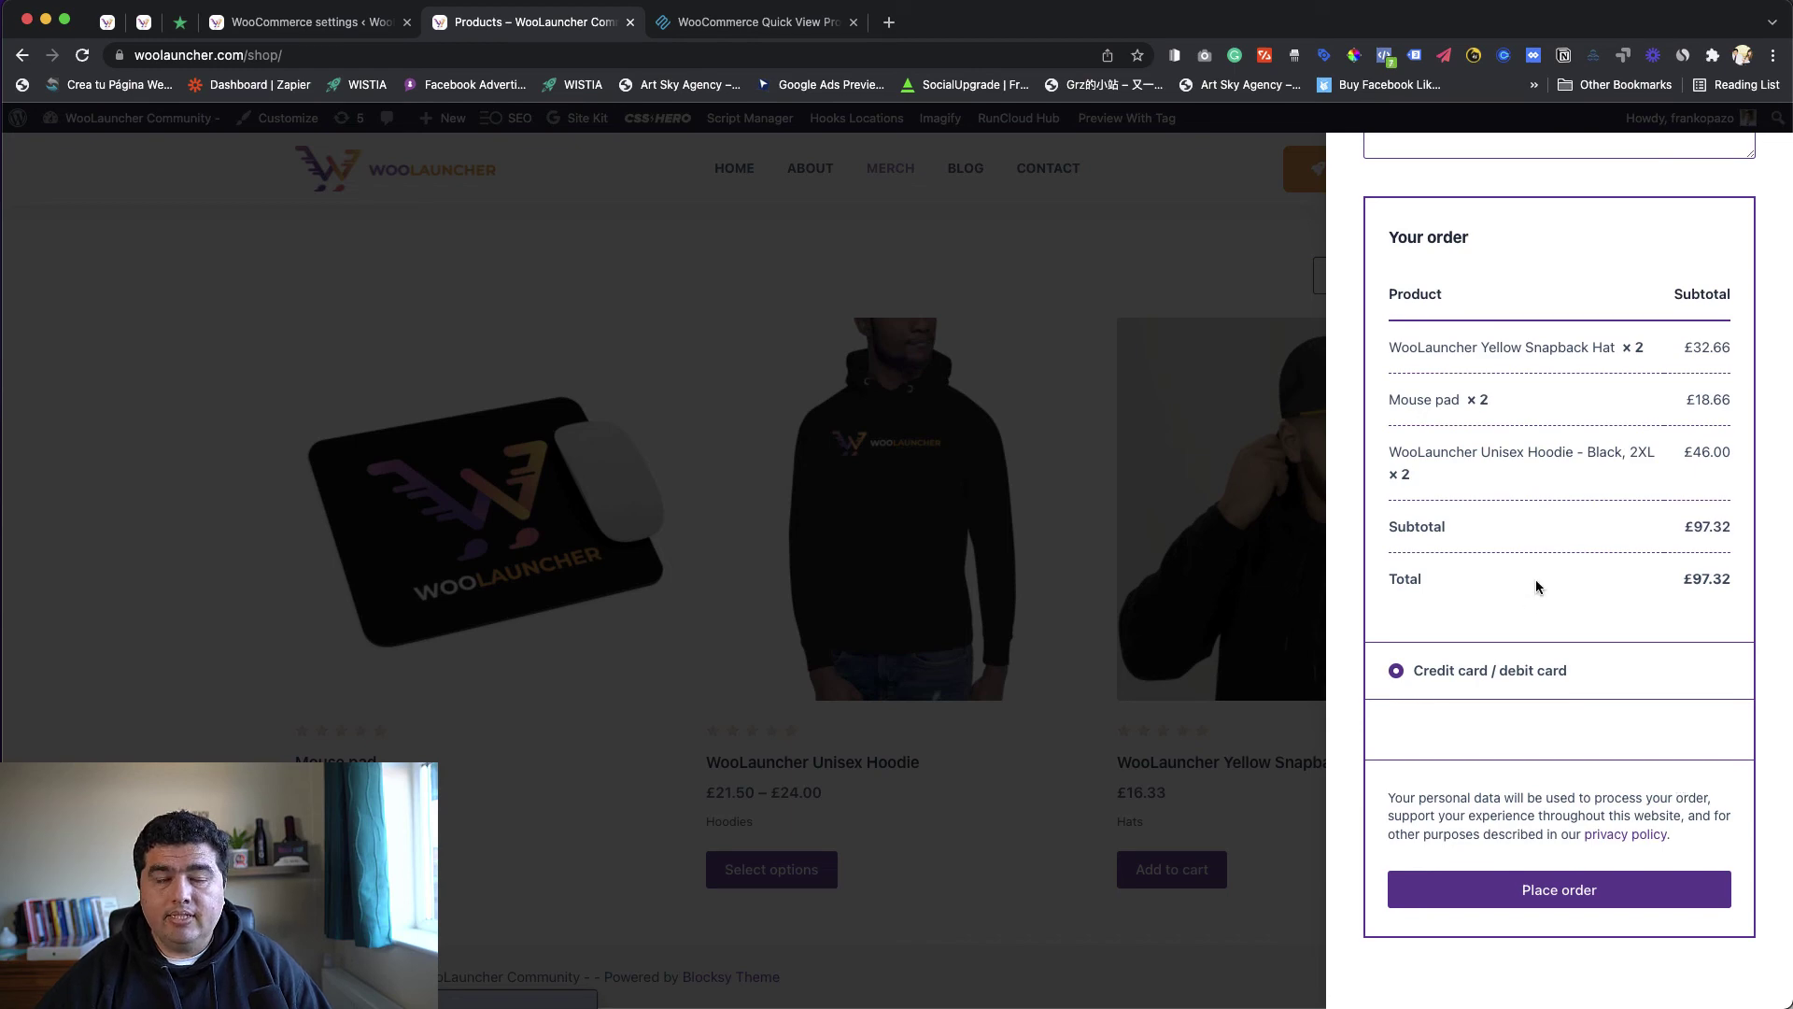
pyautogui.scroll(15, 1535, 579)
pyautogui.click(1749, 173)
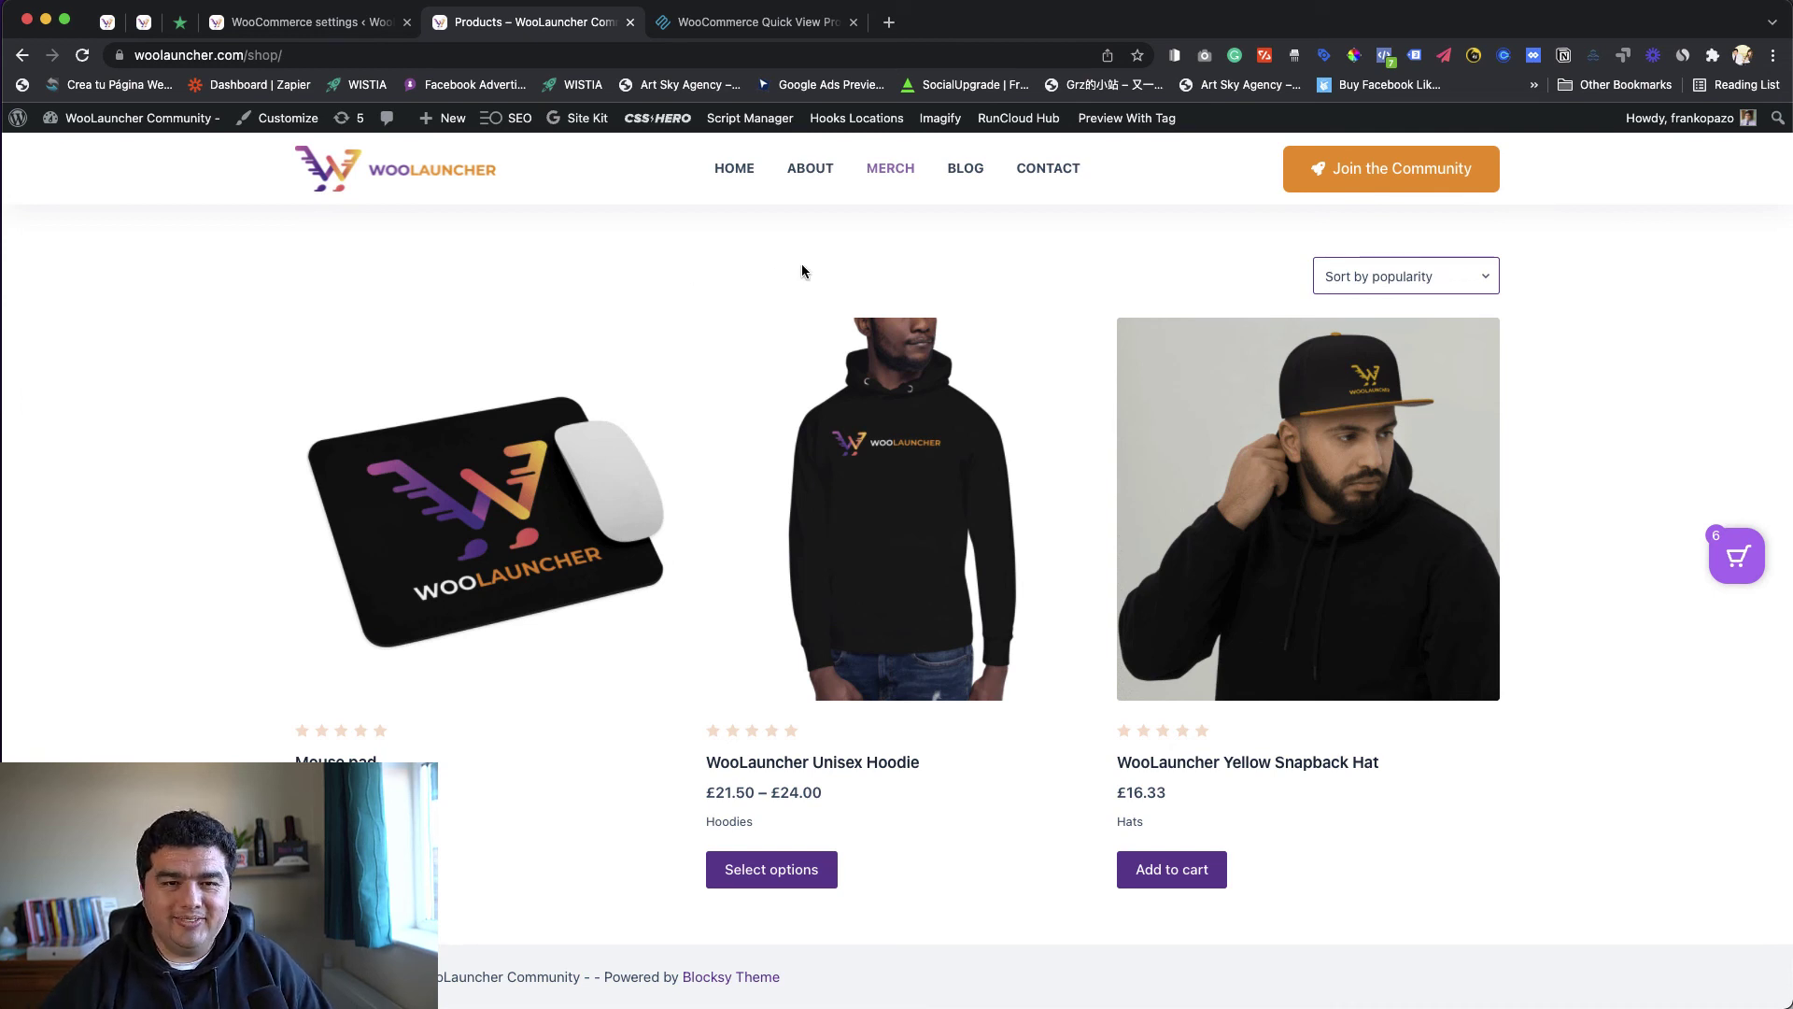
pyautogui.scroll(3, 927, 253)
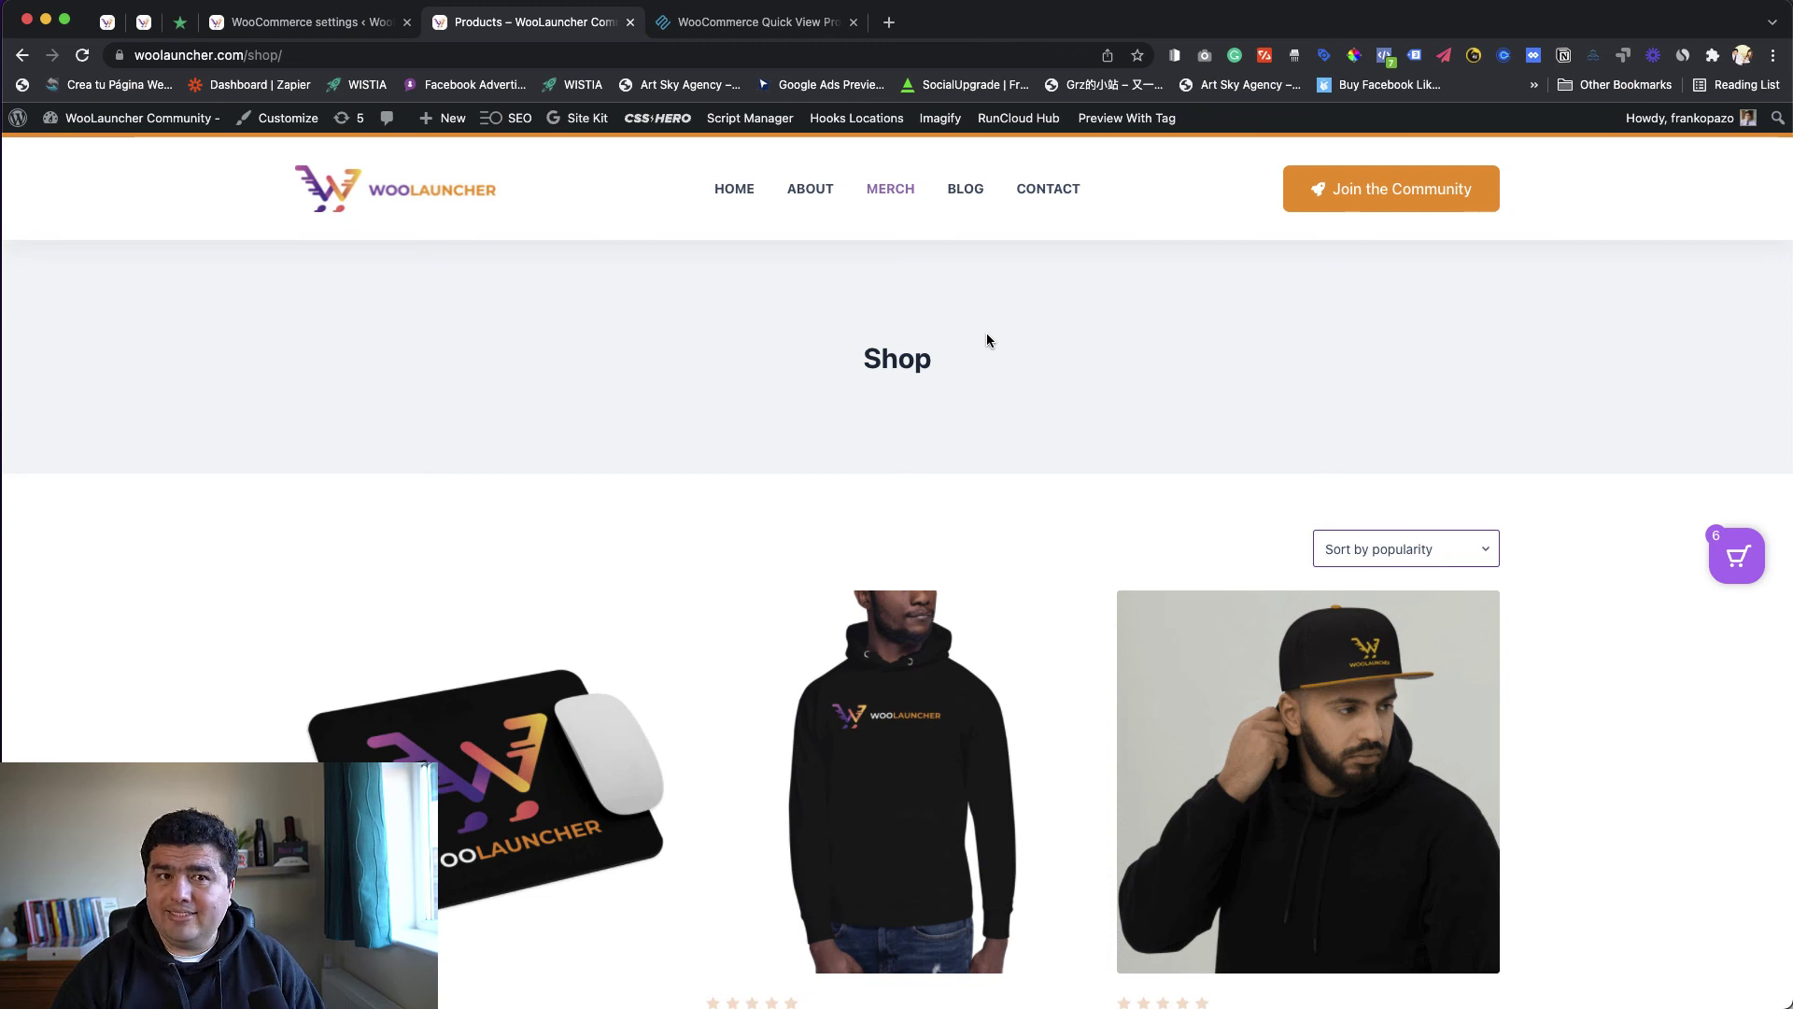
# Step: Open the Circle Events Calendar and review the Barn2 Plugins Series sessions, 25 February to 3 May 2022
pyautogui.click(108, 22)
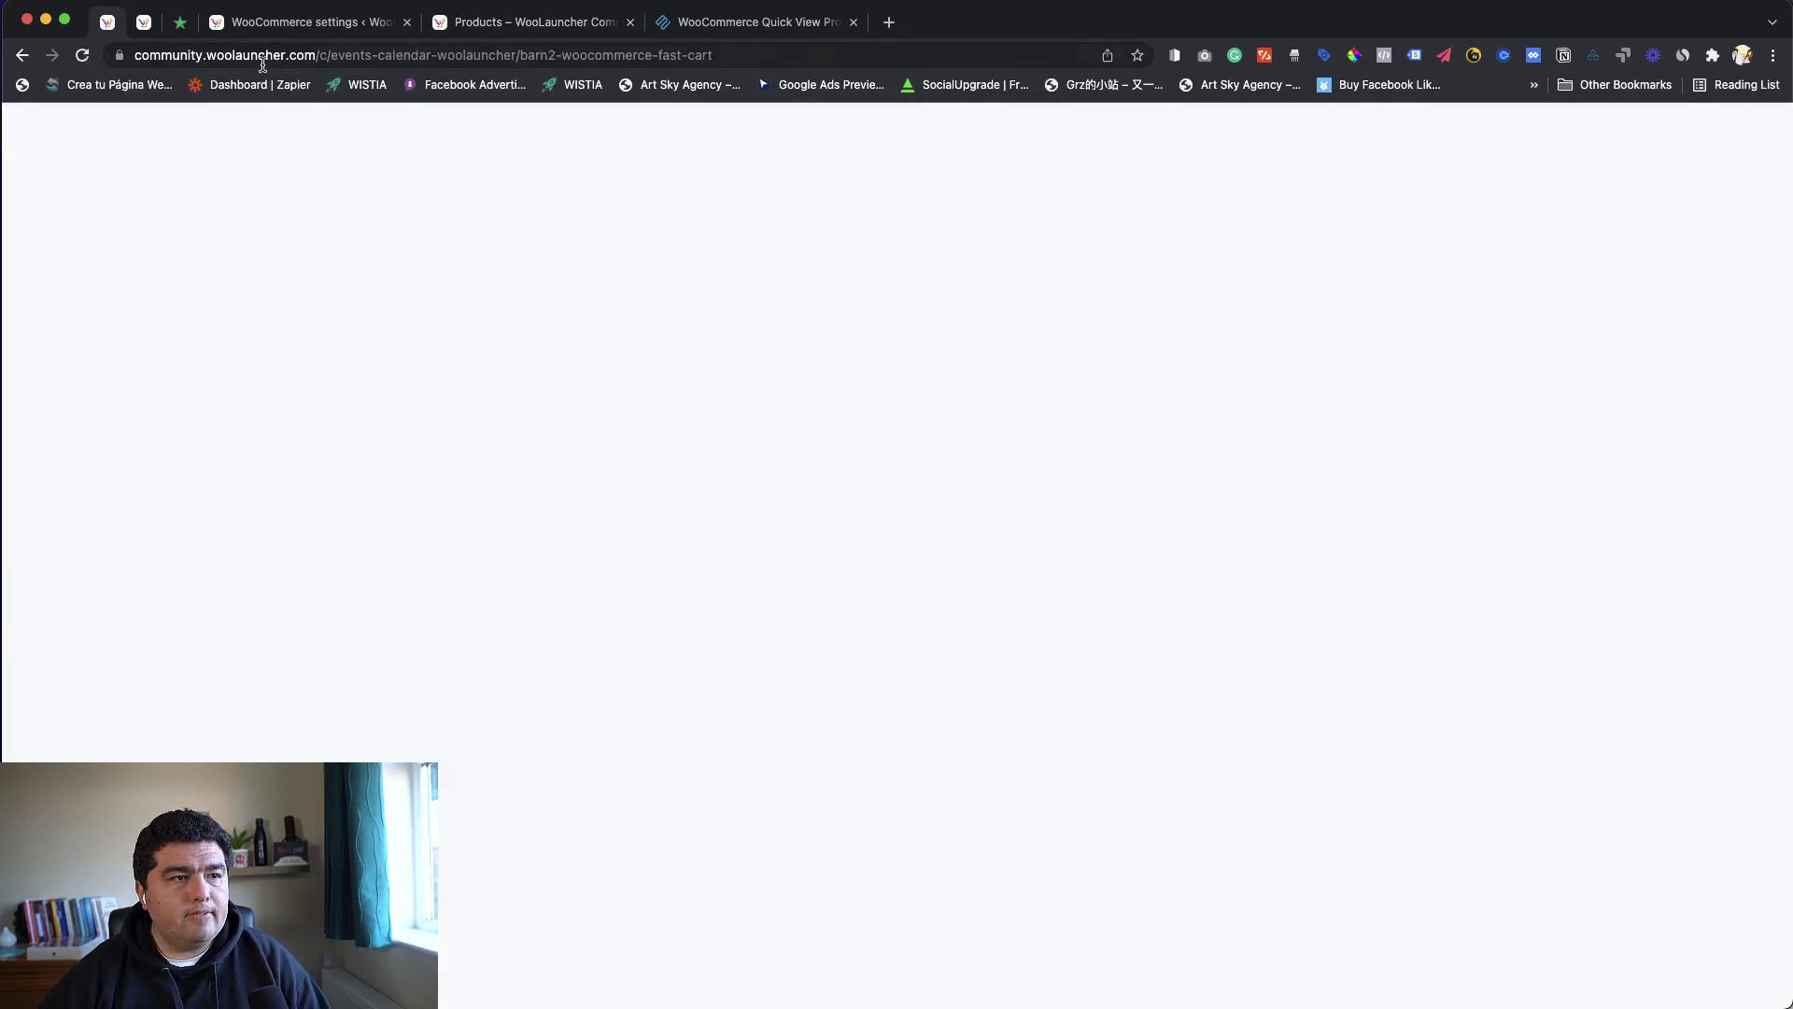
pyautogui.click(144, 22)
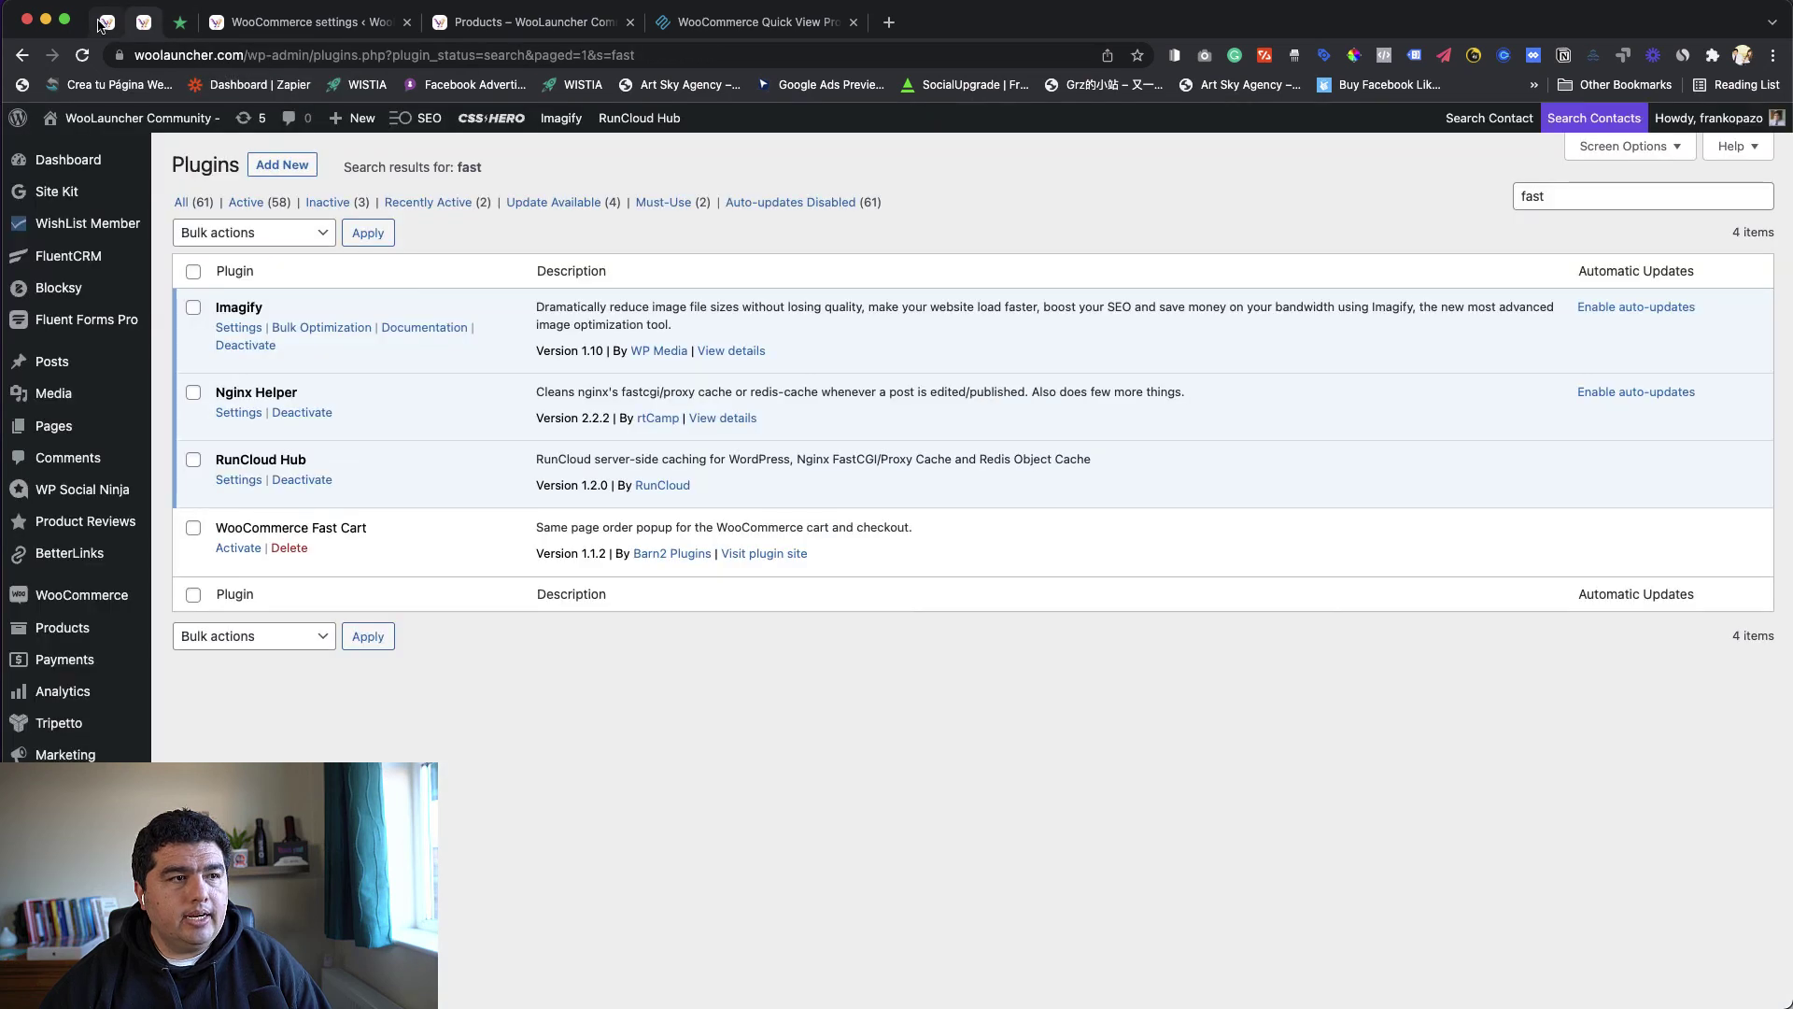
pyautogui.click(105, 22)
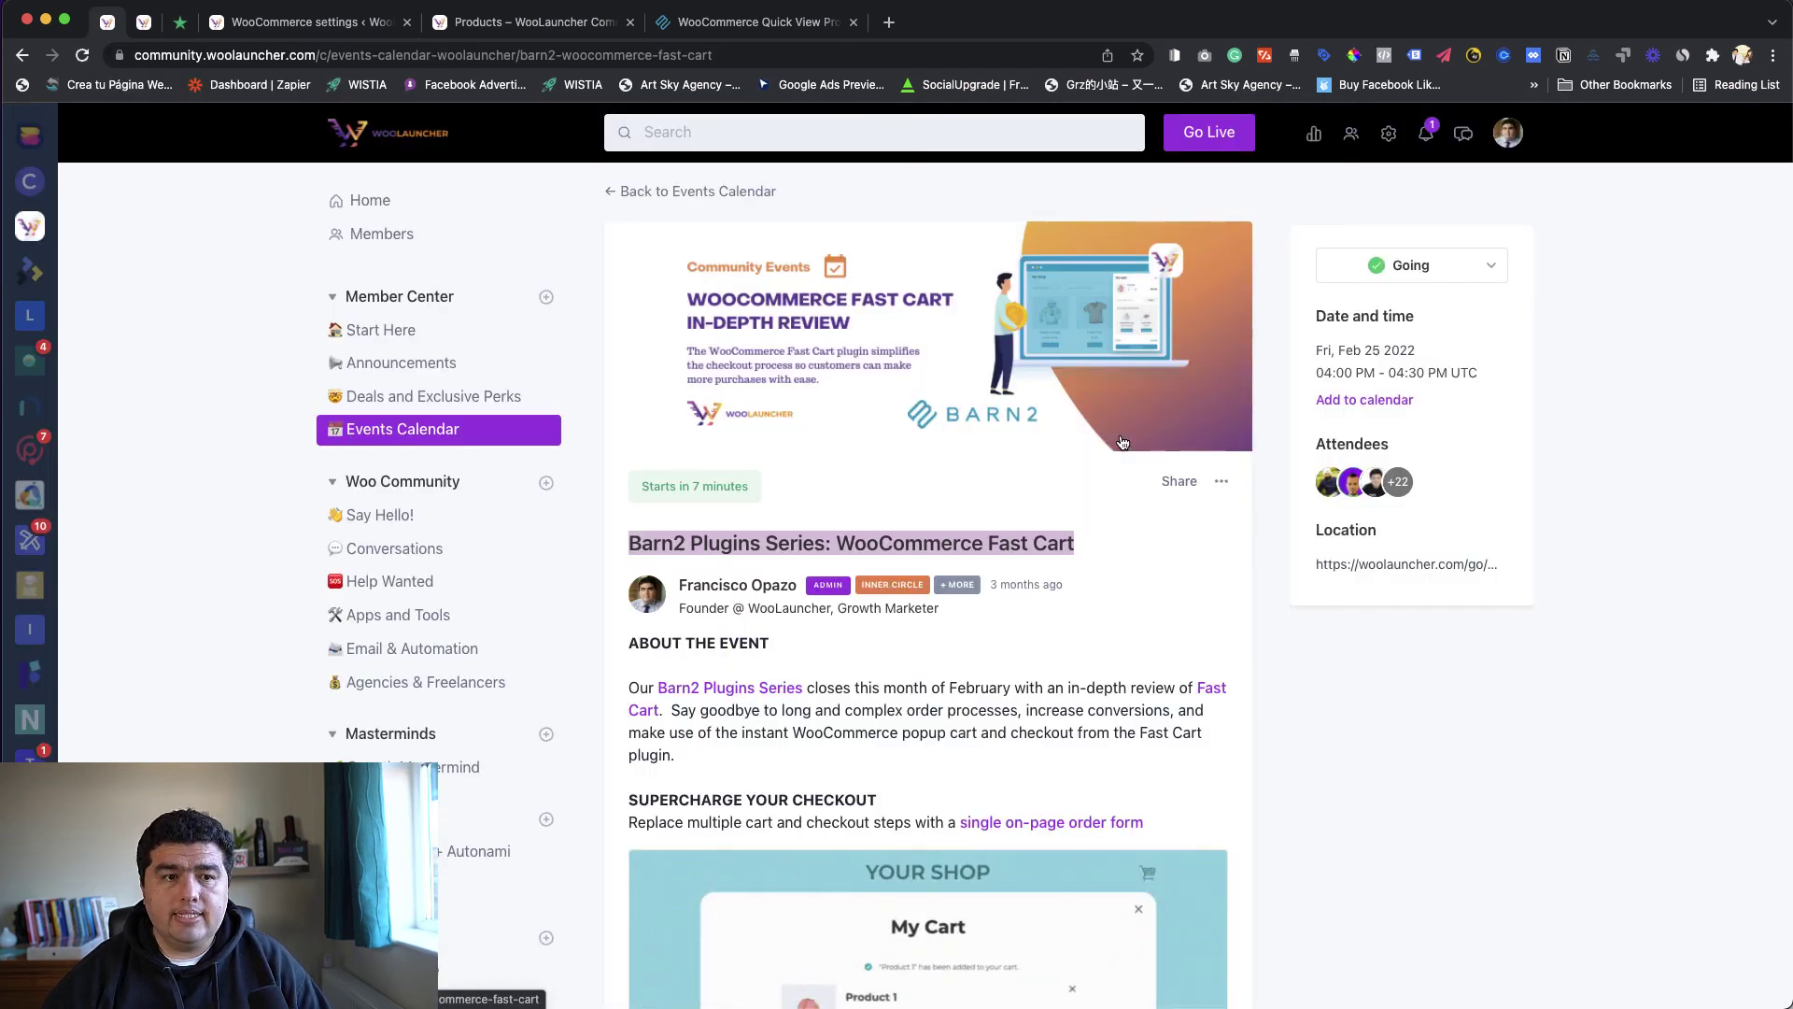
pyautogui.click(405, 436)
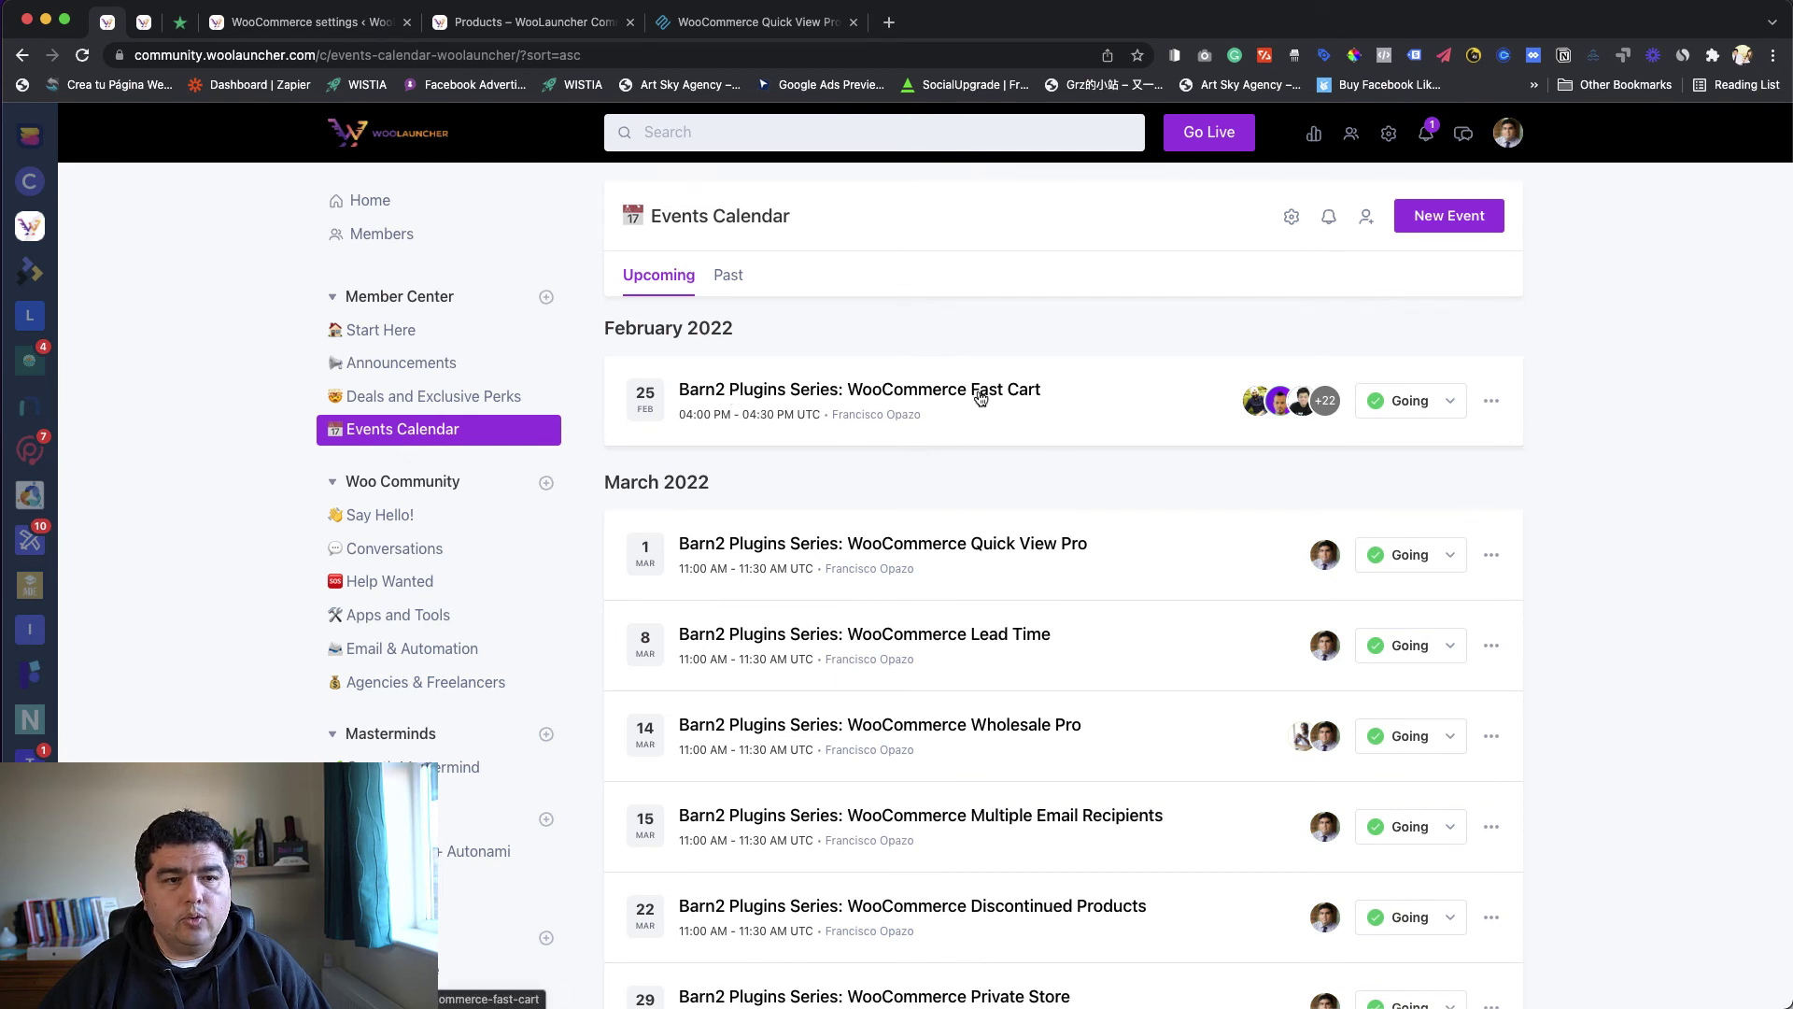
pyautogui.scroll(-3, 1576, 485)
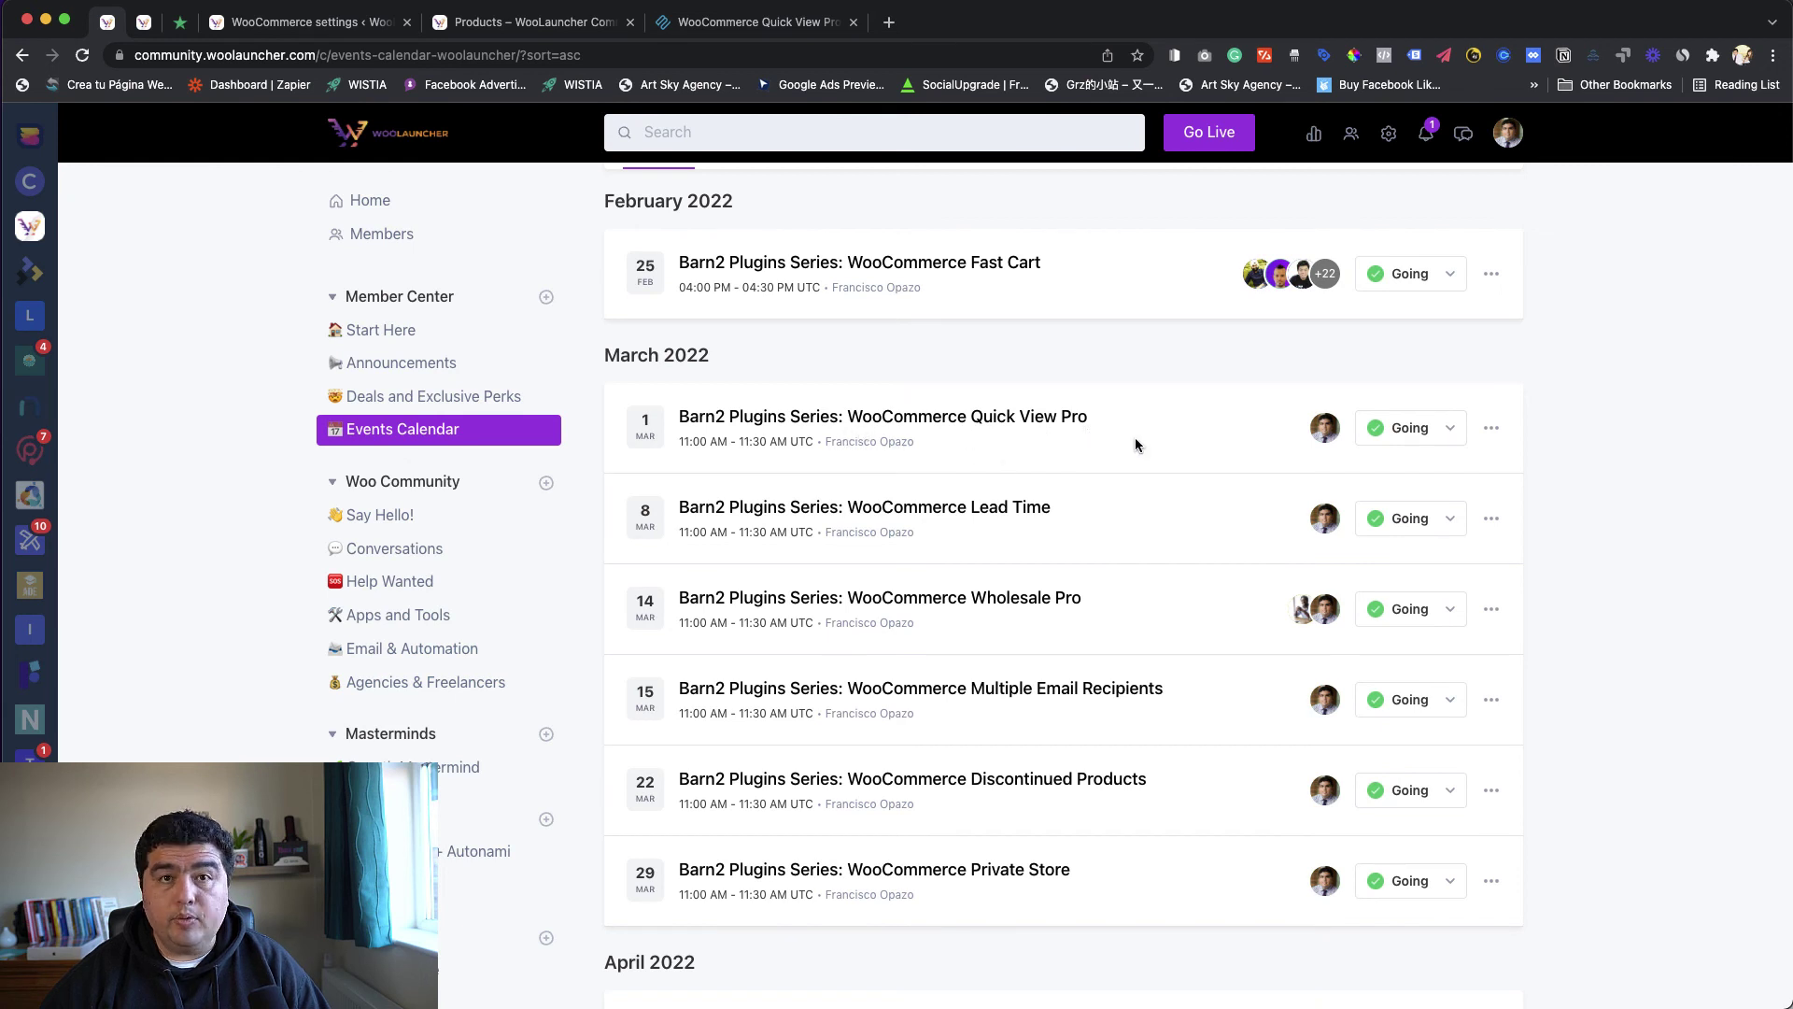
pyautogui.scroll(-2, 1117, 571)
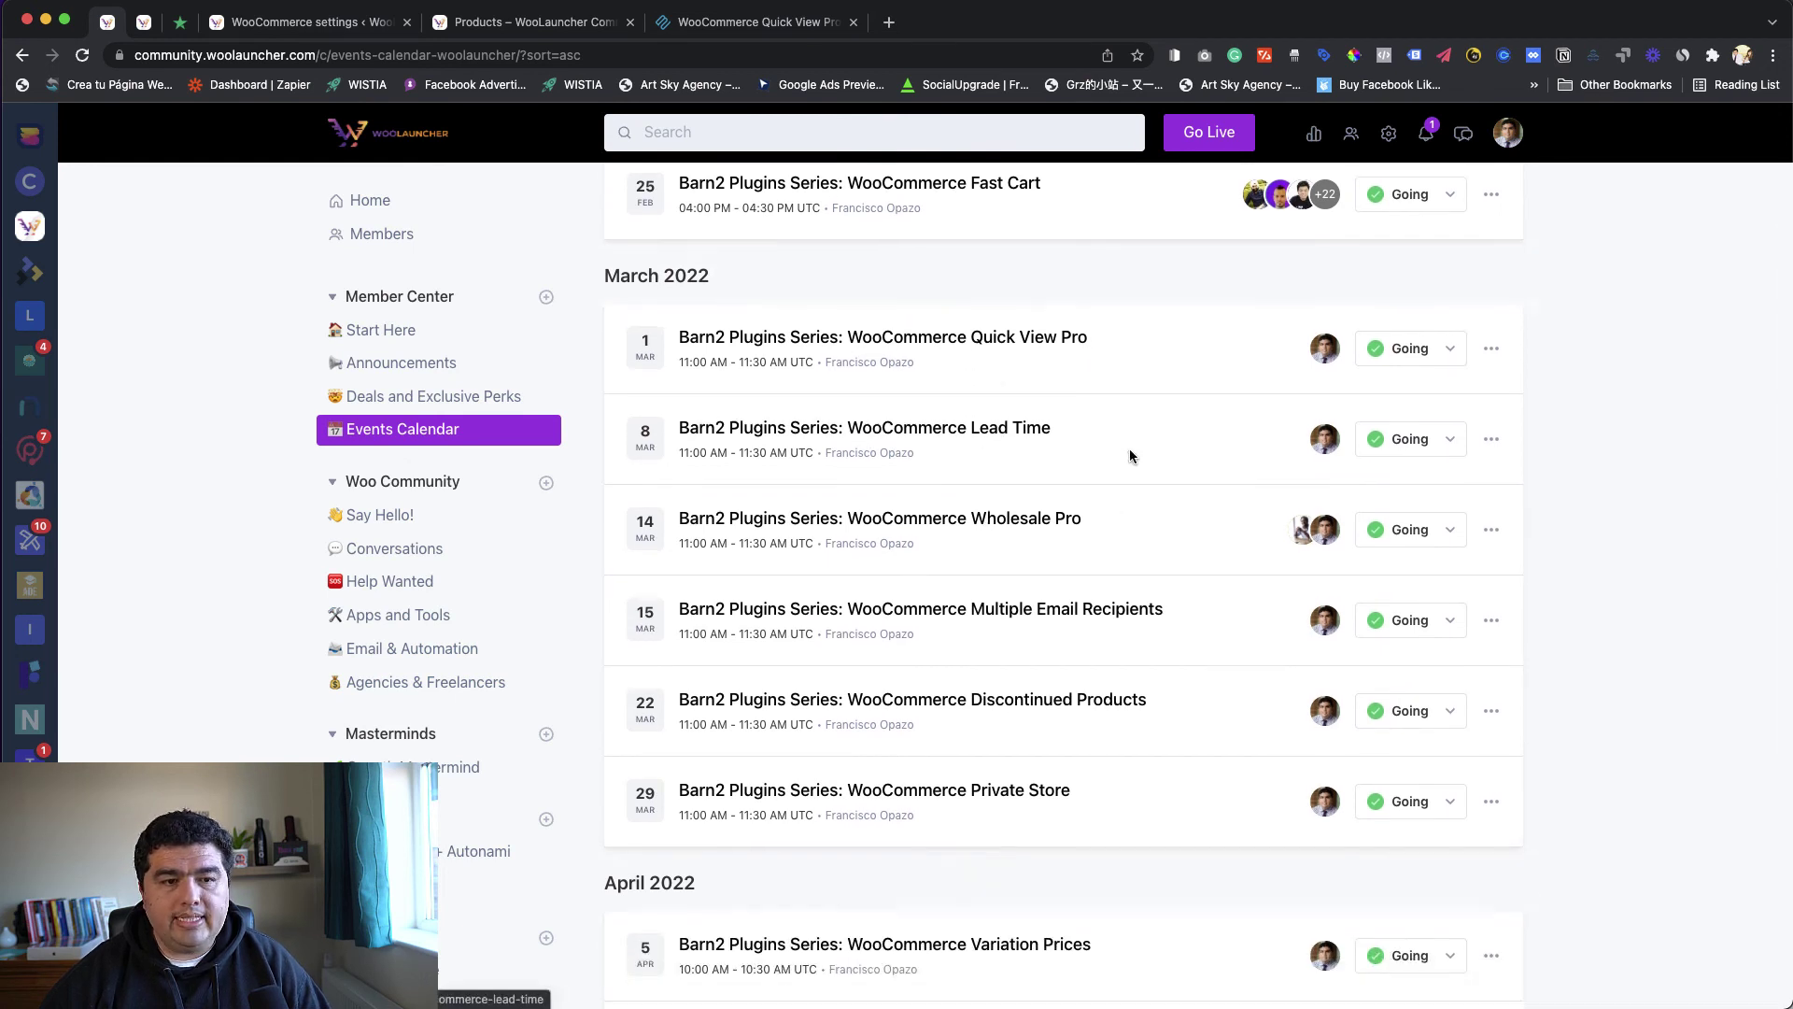
pyautogui.scroll(-2, 1074, 453)
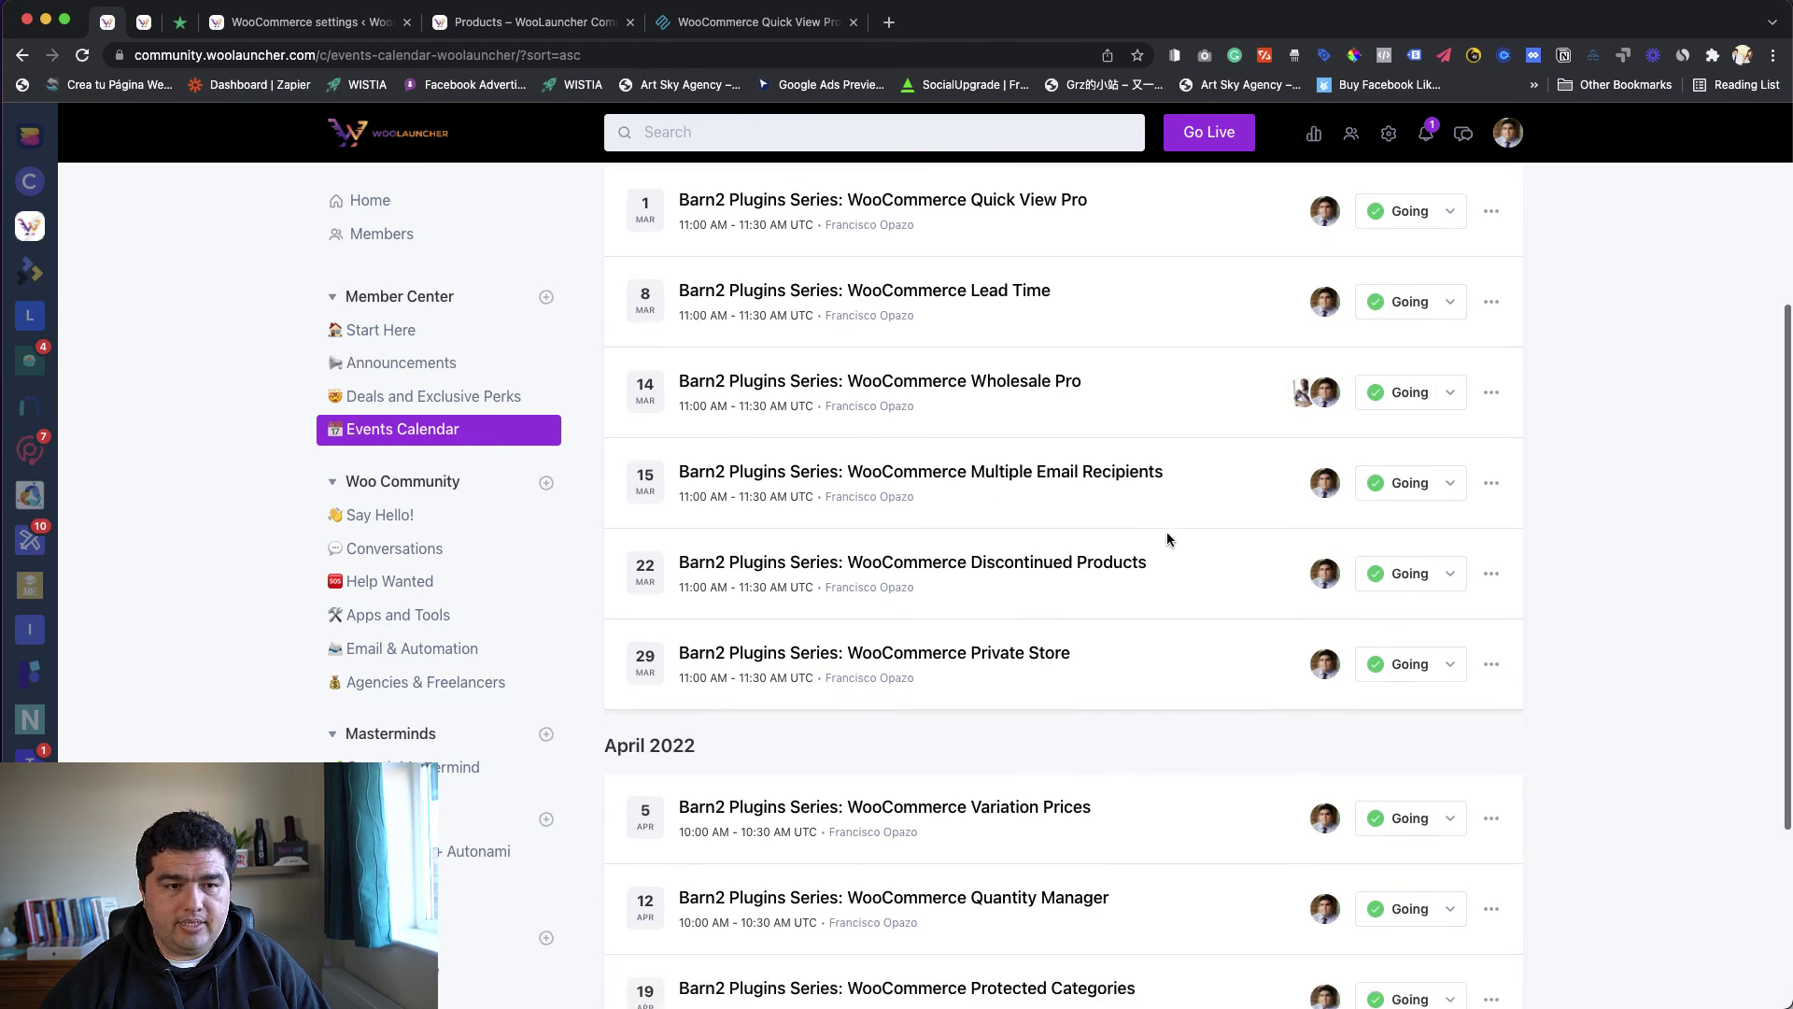
pyautogui.scroll(-1, 1167, 539)
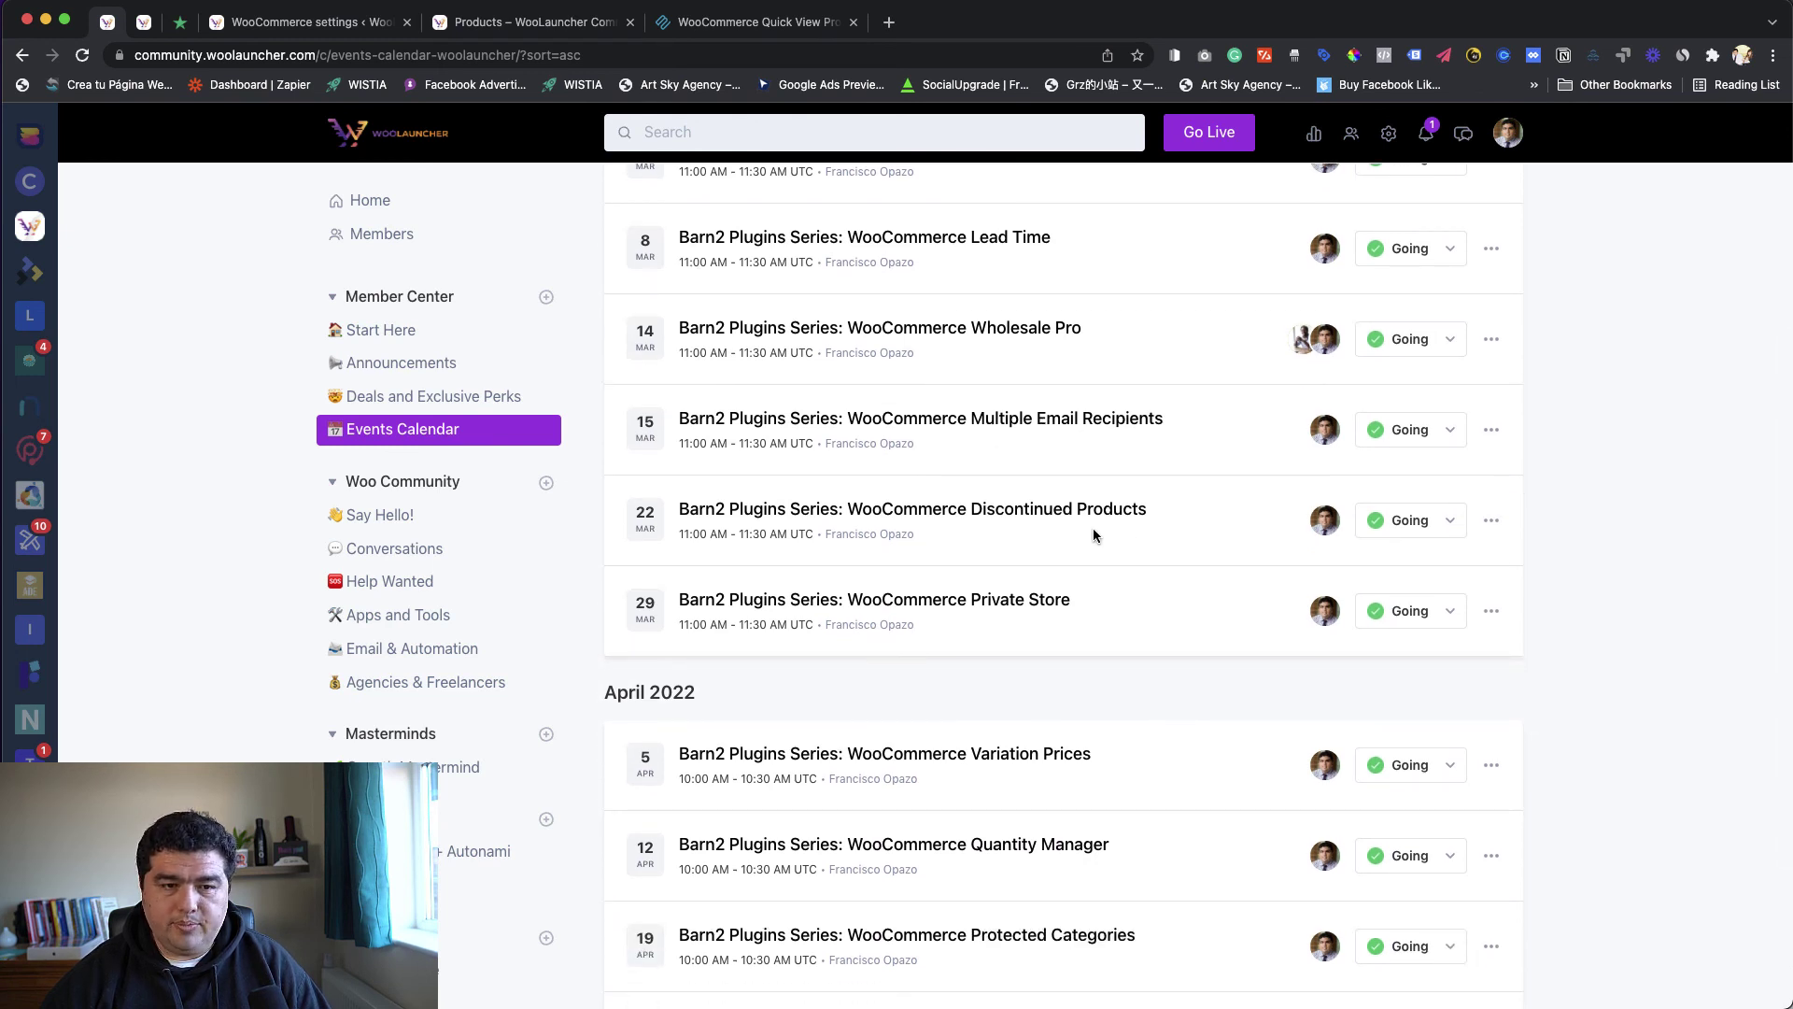
pyautogui.scroll(-2, 1124, 525)
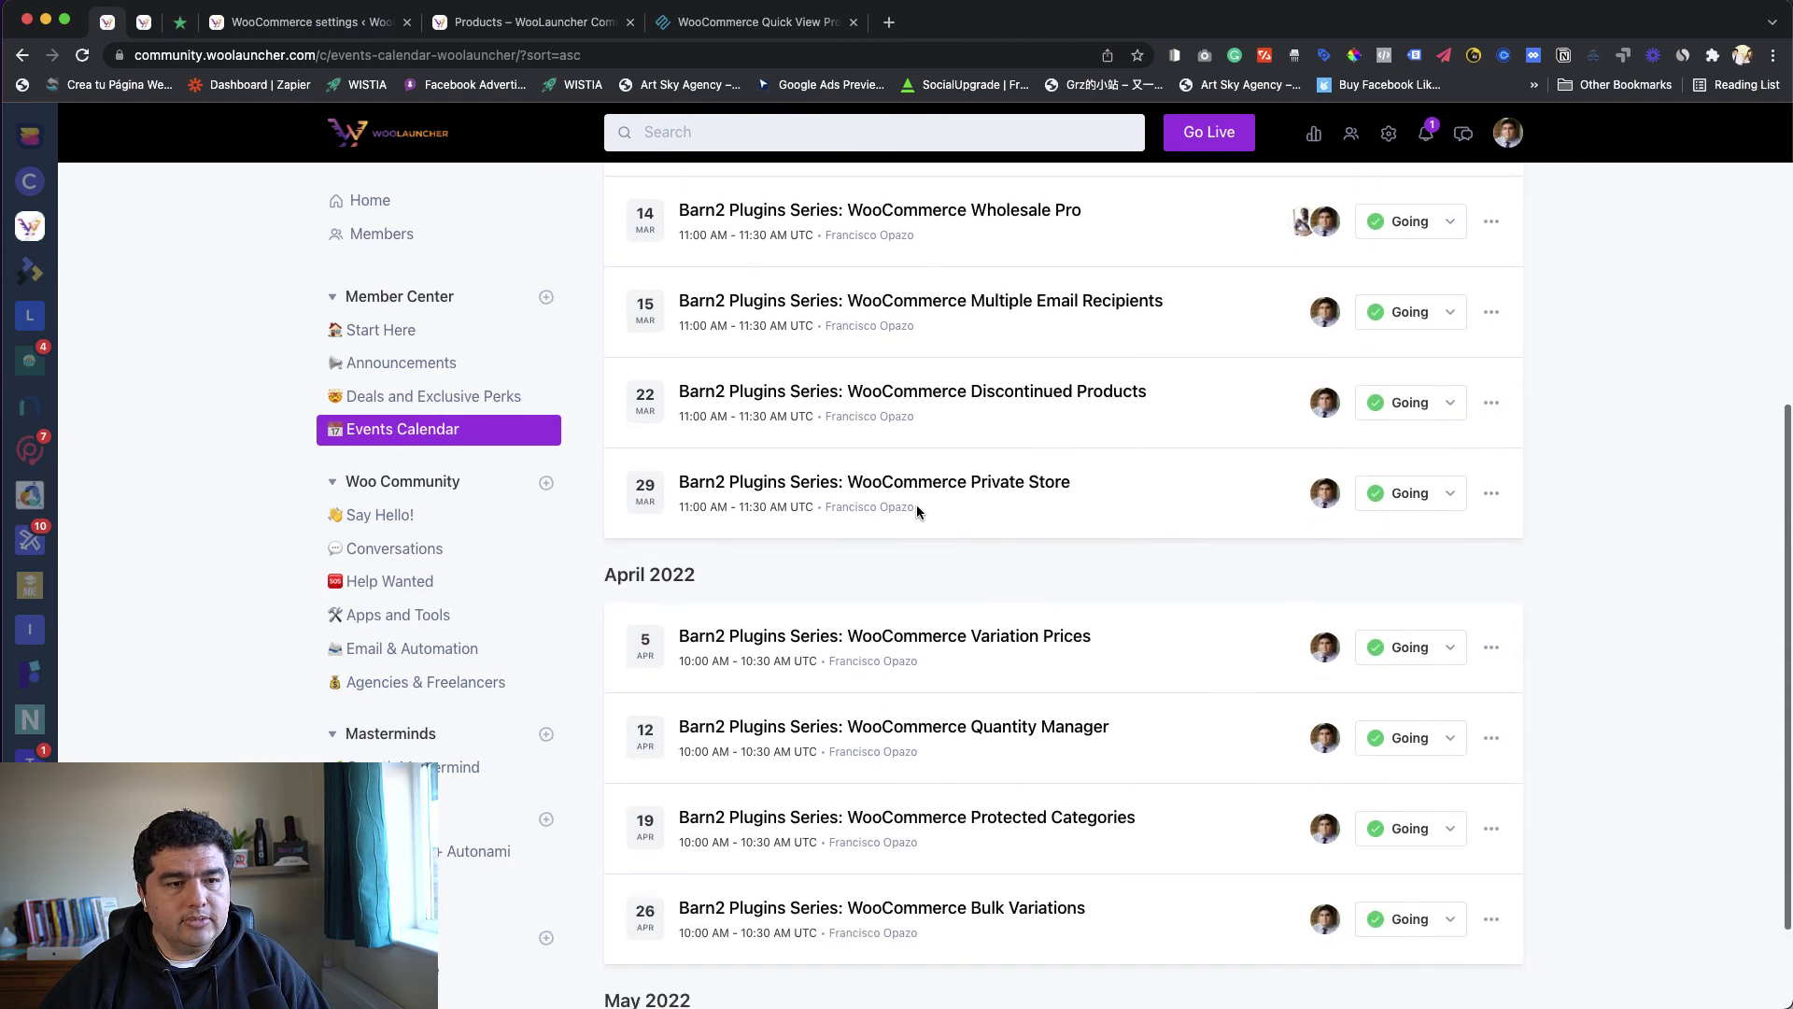
pyautogui.scroll(-2, 1055, 514)
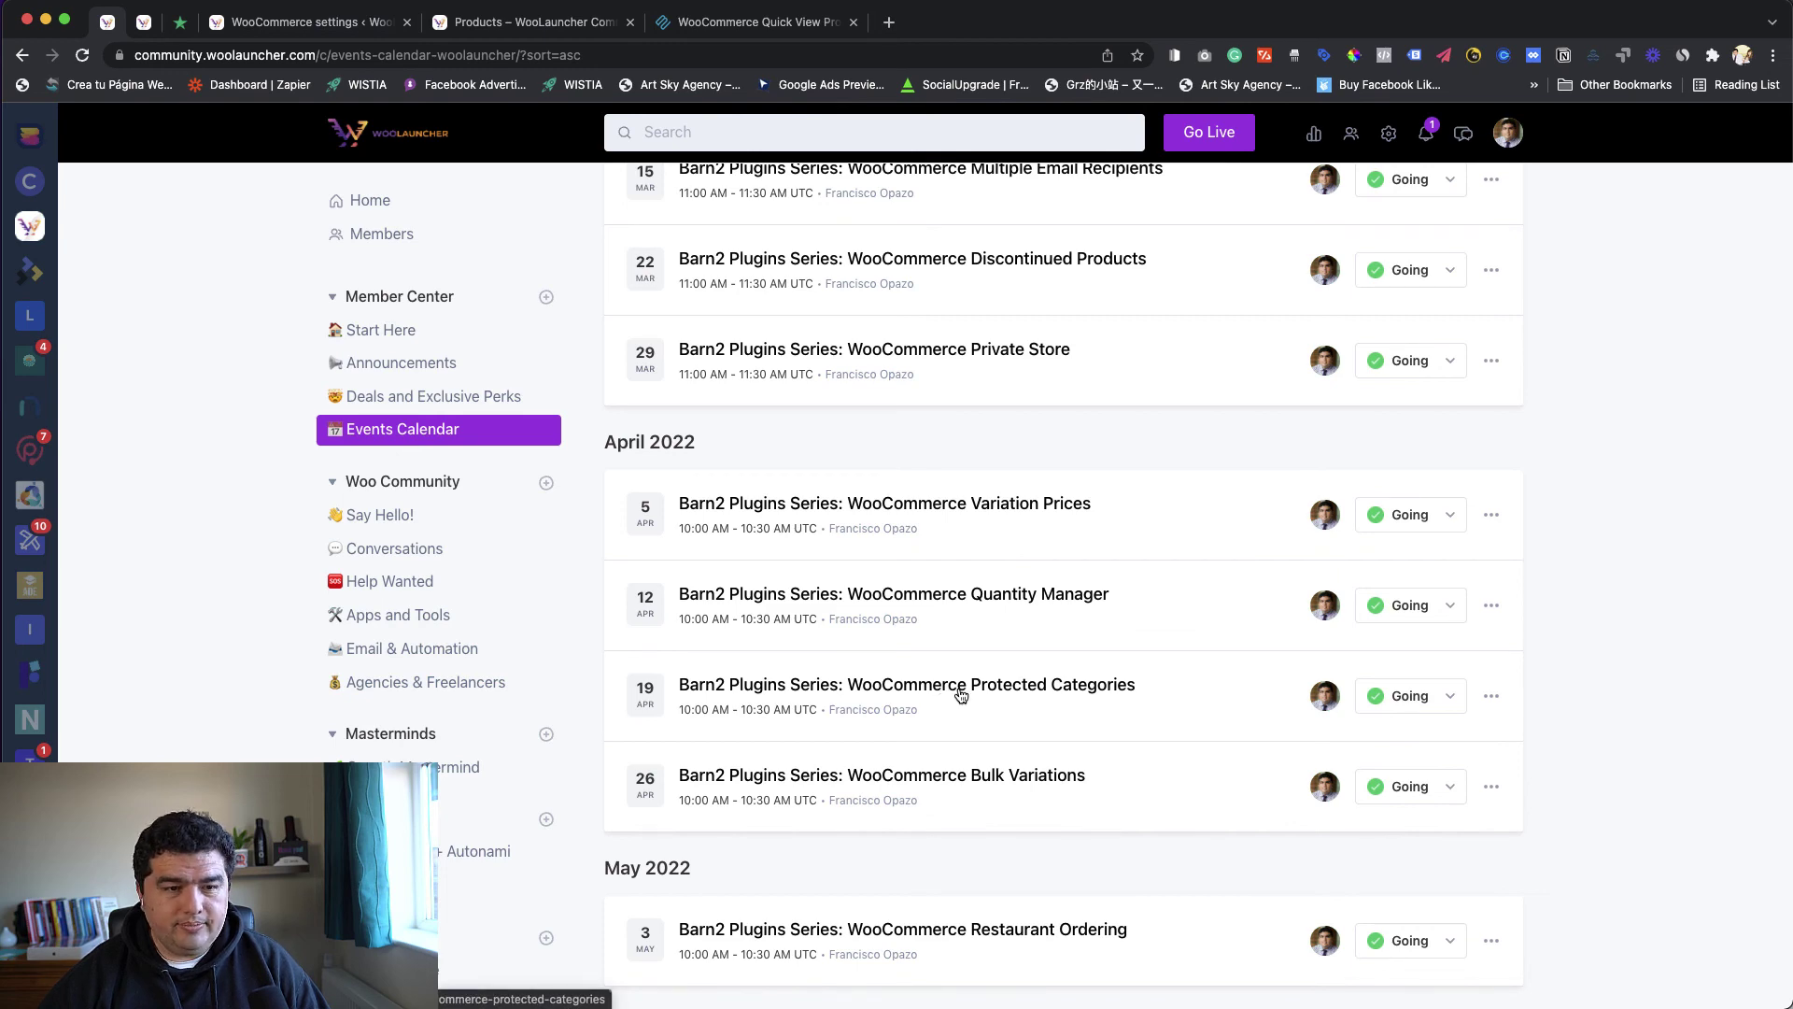
pyautogui.scroll(5, 1065, 693)
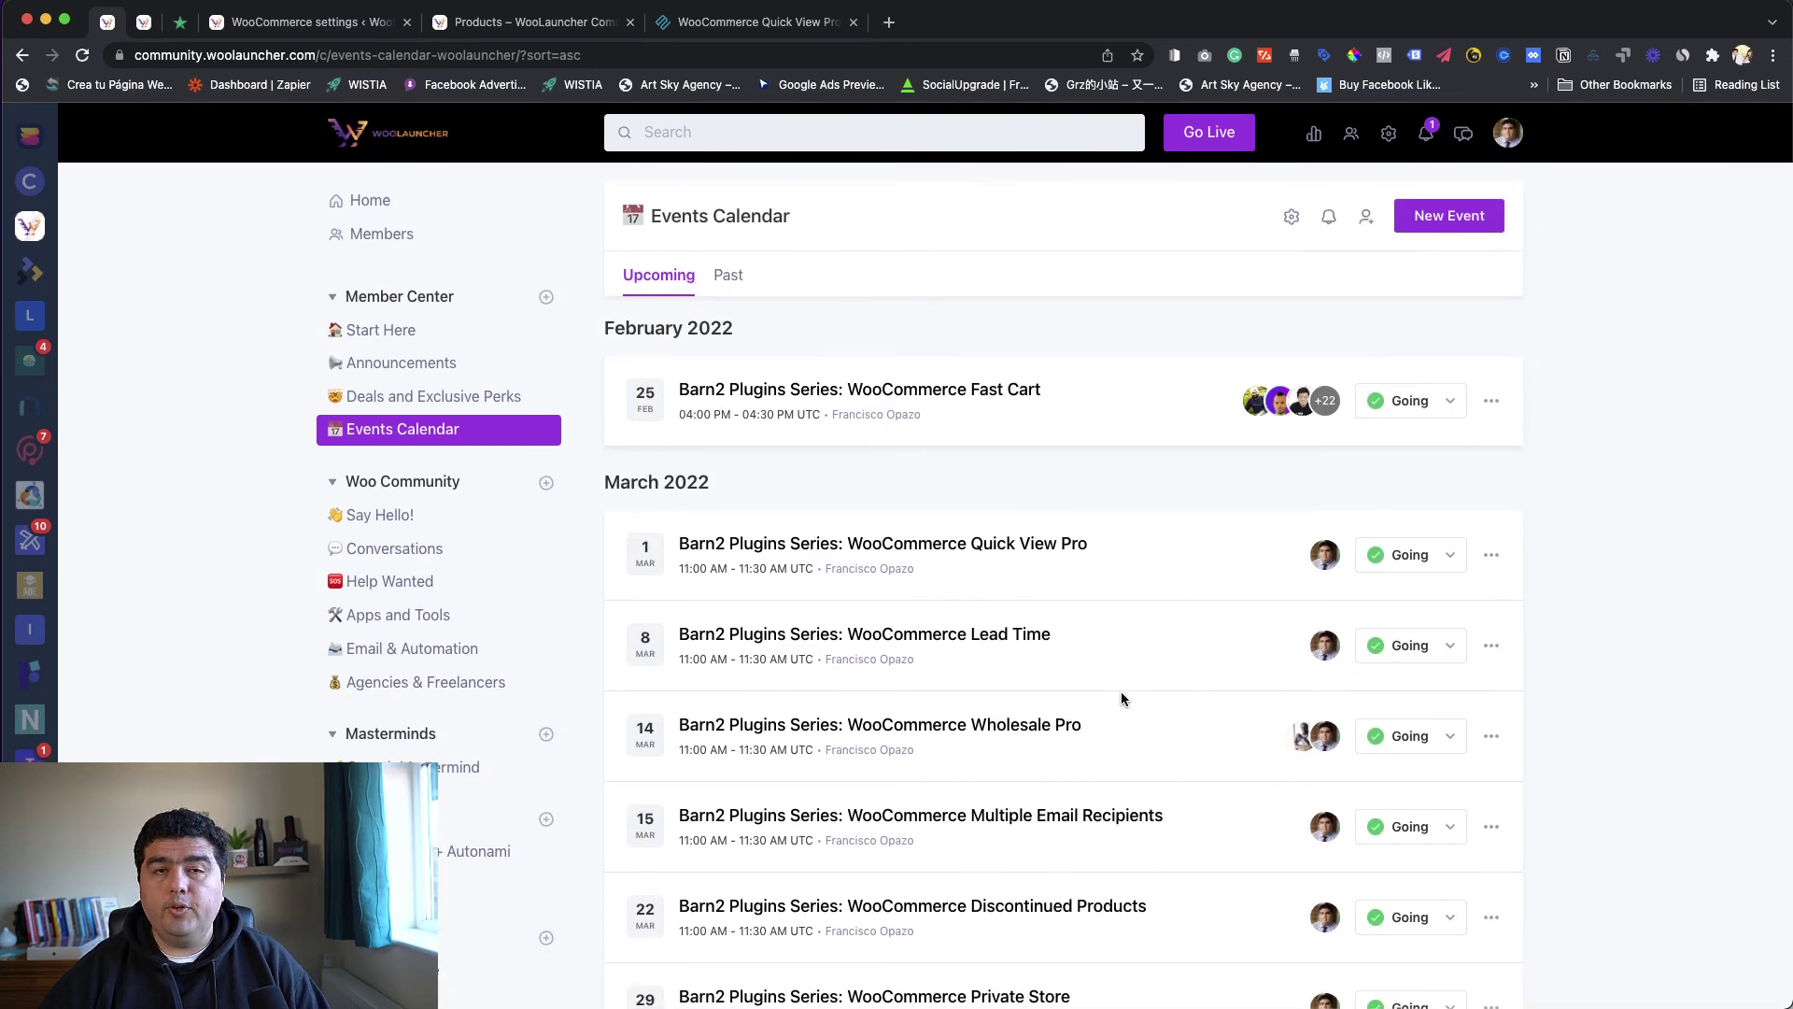
# Step: Switch to the Barn2 Plugins tab showing the Quick View Pro page
pyautogui.click(792, 25)
pyautogui.hscroll(-5, 888, 237)
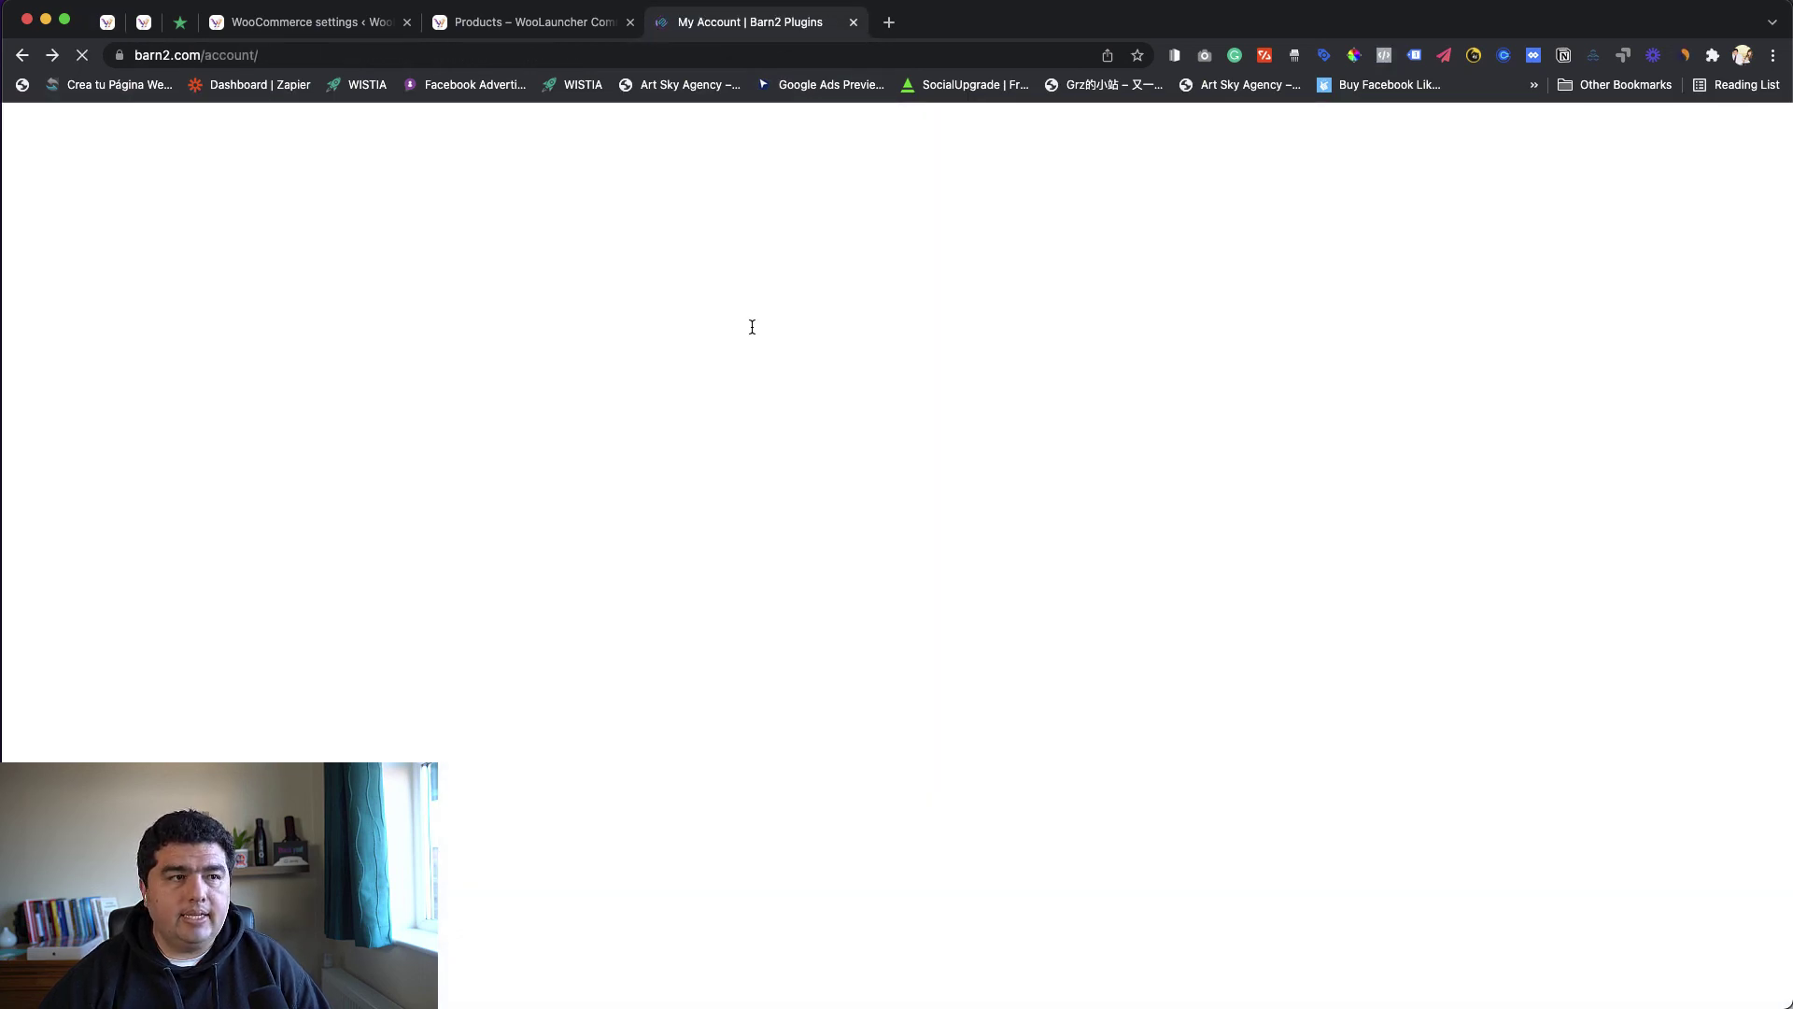
pyautogui.hscroll(-2, 752, 325)
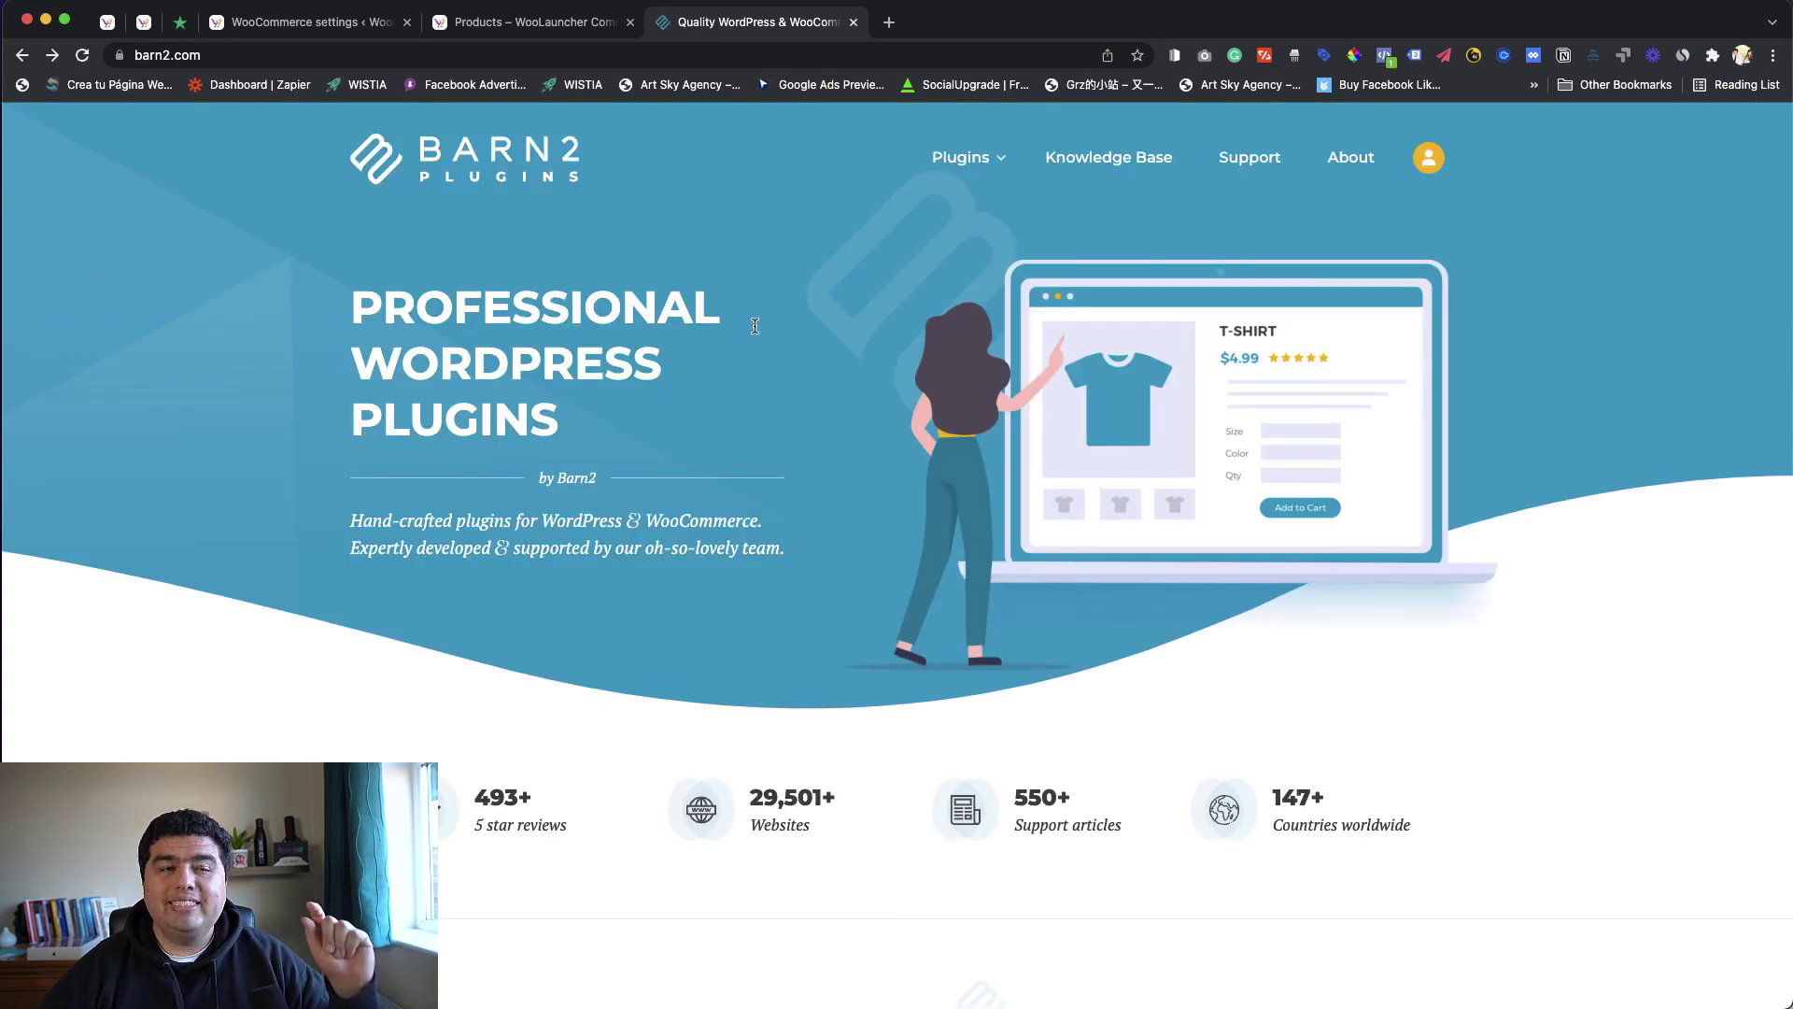
# Step: Open the Fast Cart plugin page from the Plugins menu and skim its checkout features
pyautogui.moveTo(936, 180)
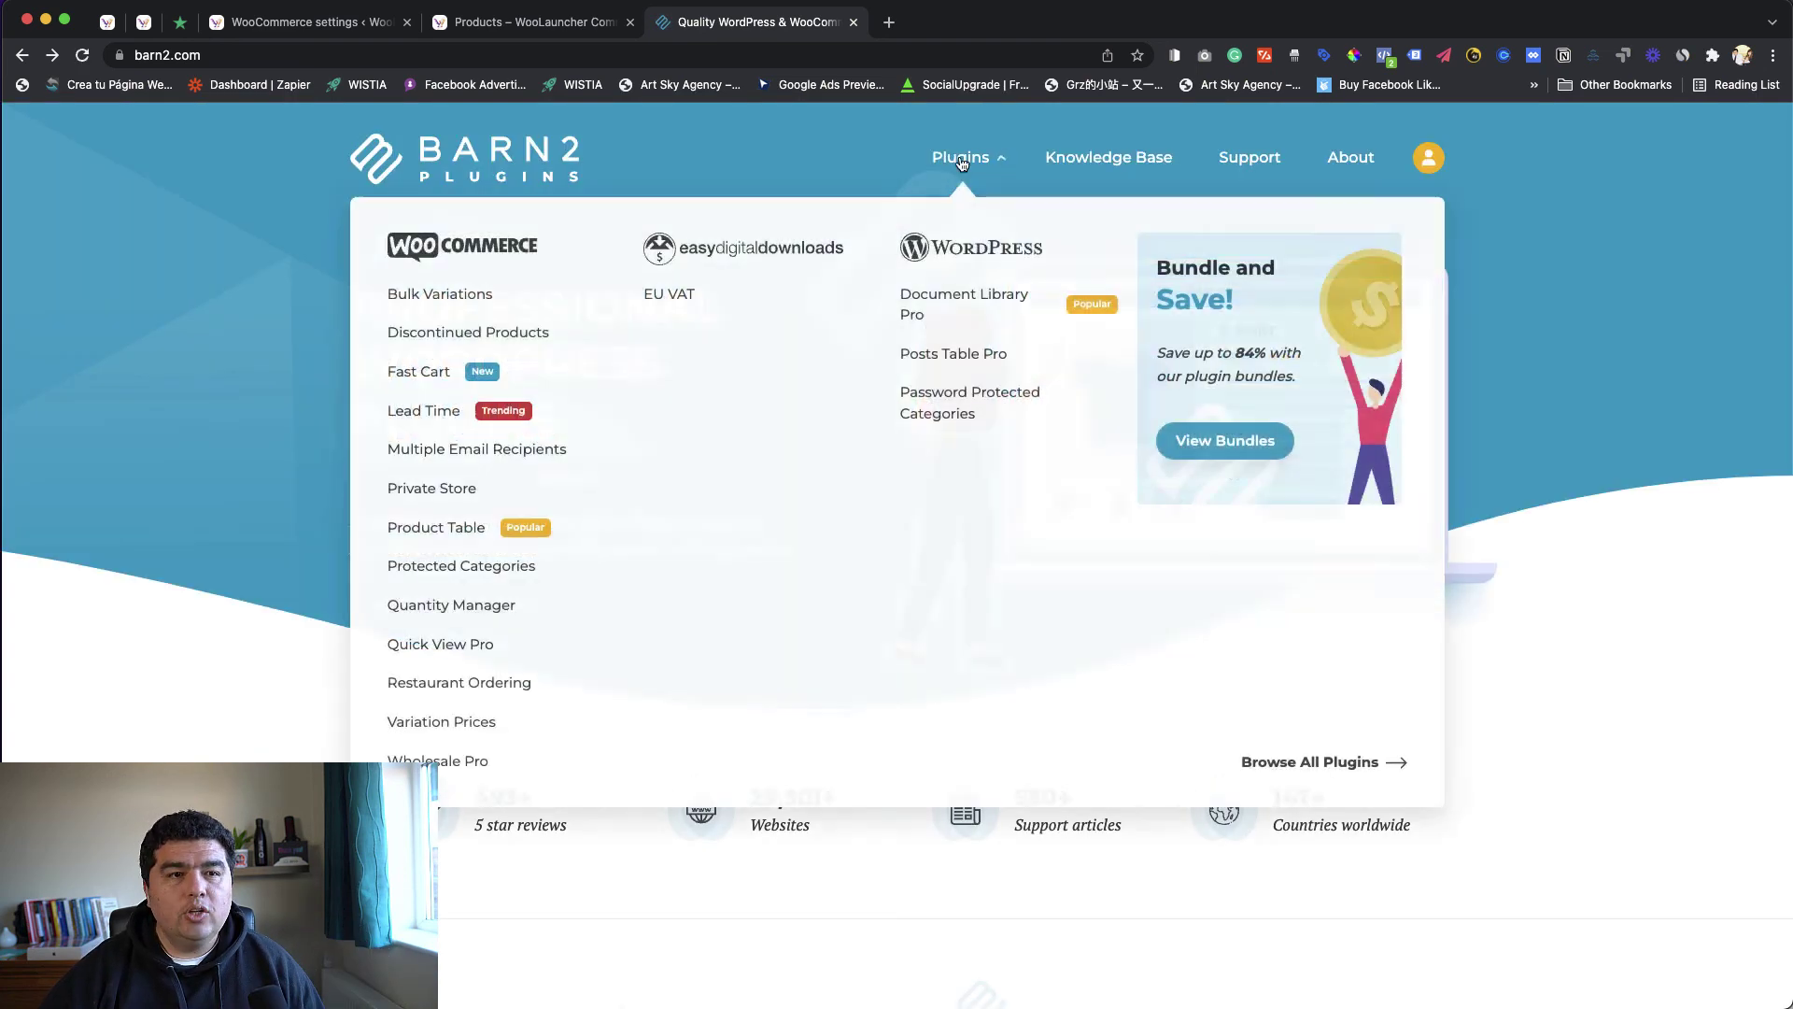
pyautogui.click(435, 371)
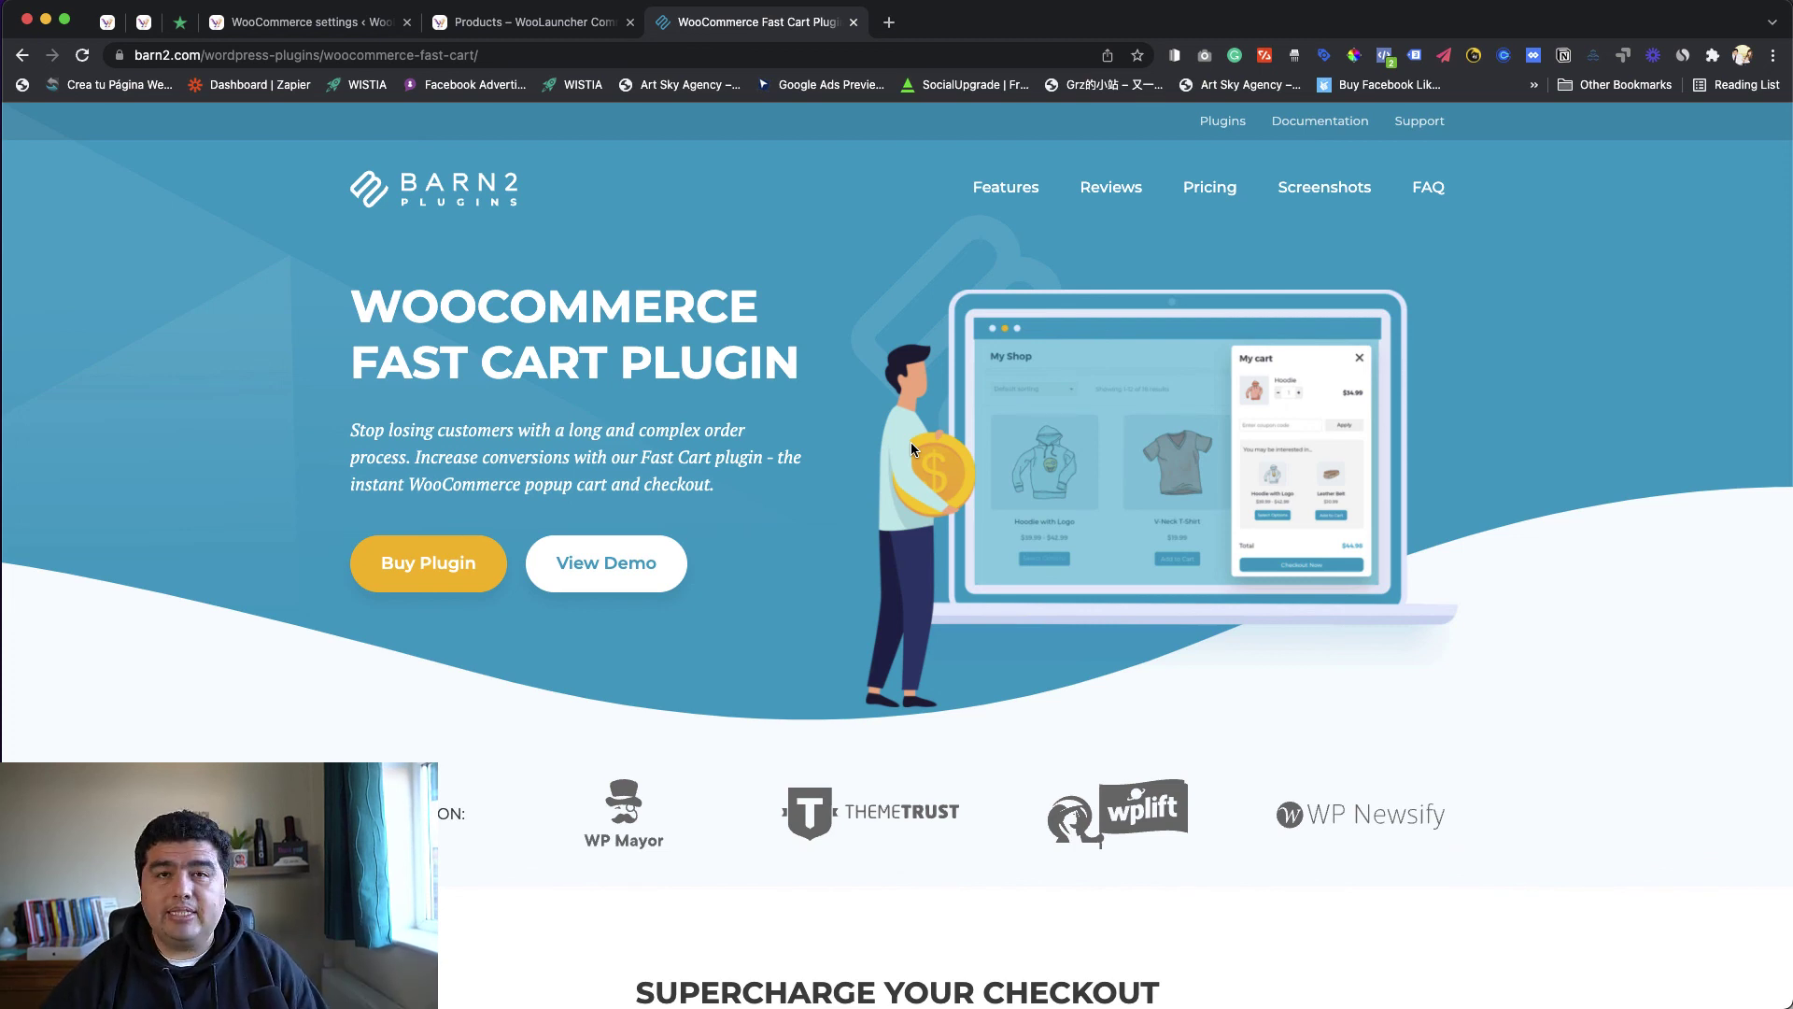
pyautogui.scroll(-5, 772, 477)
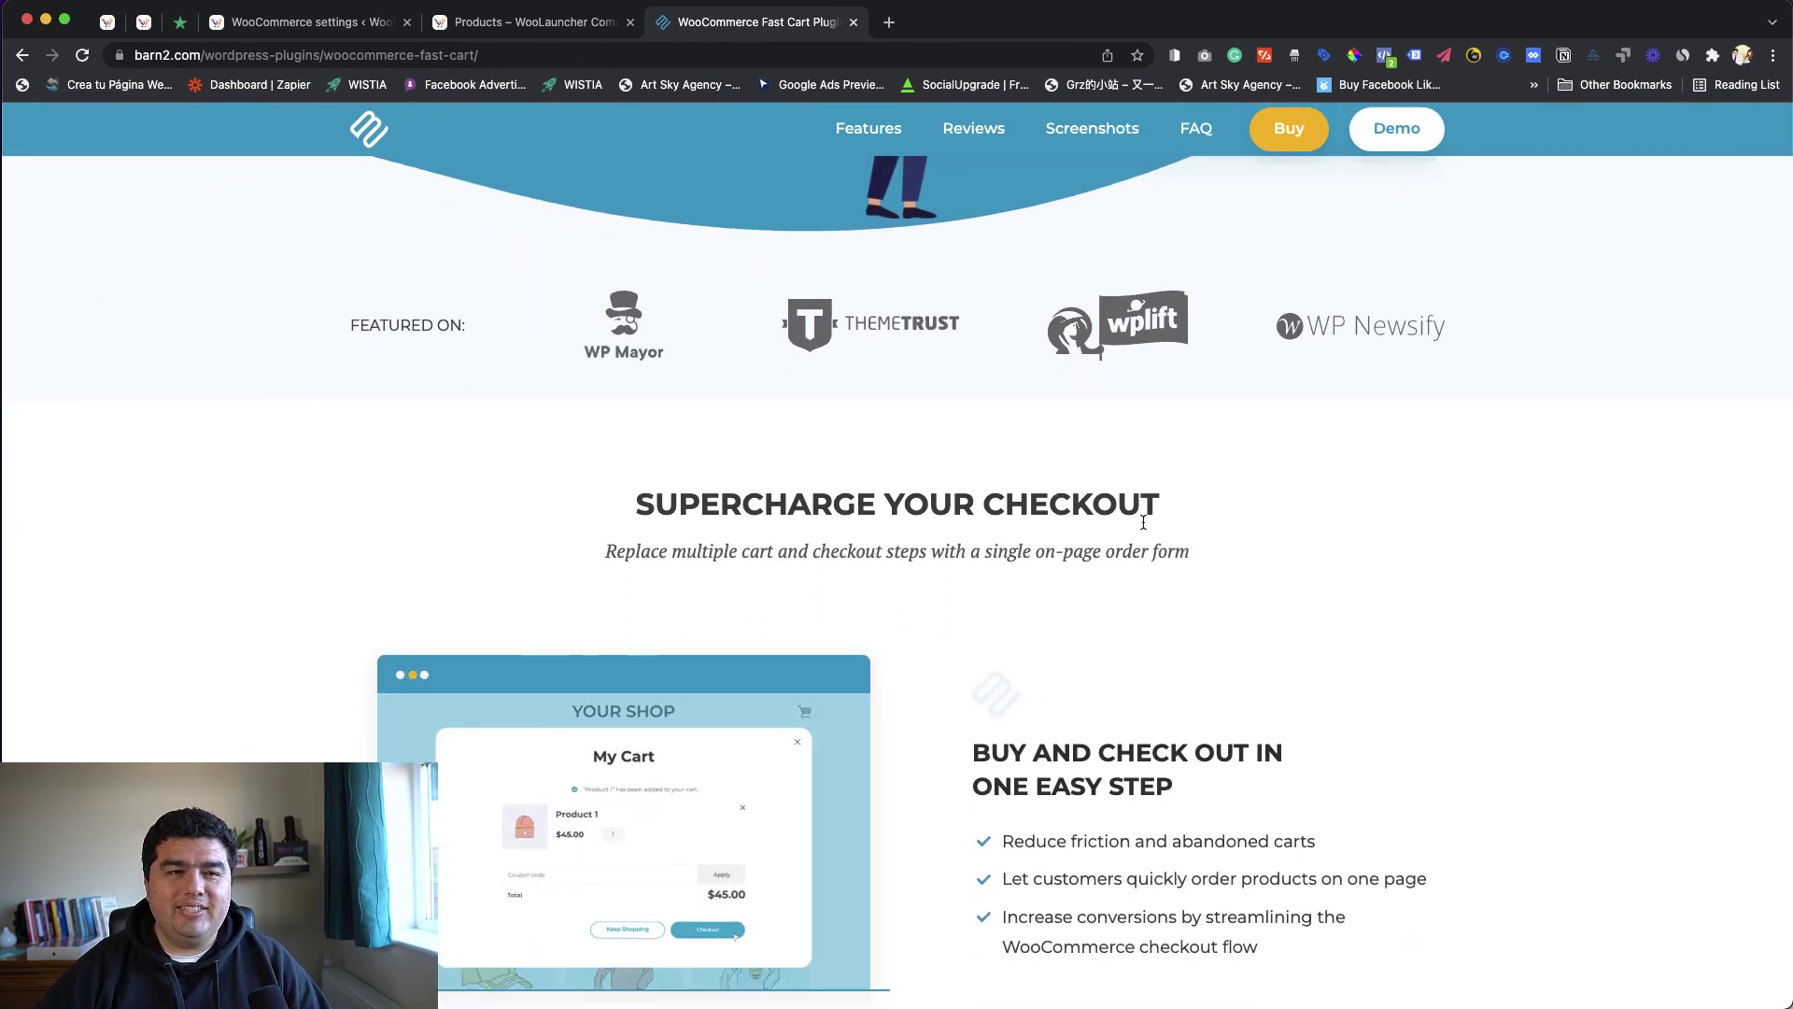
pyautogui.scroll(5, 1143, 523)
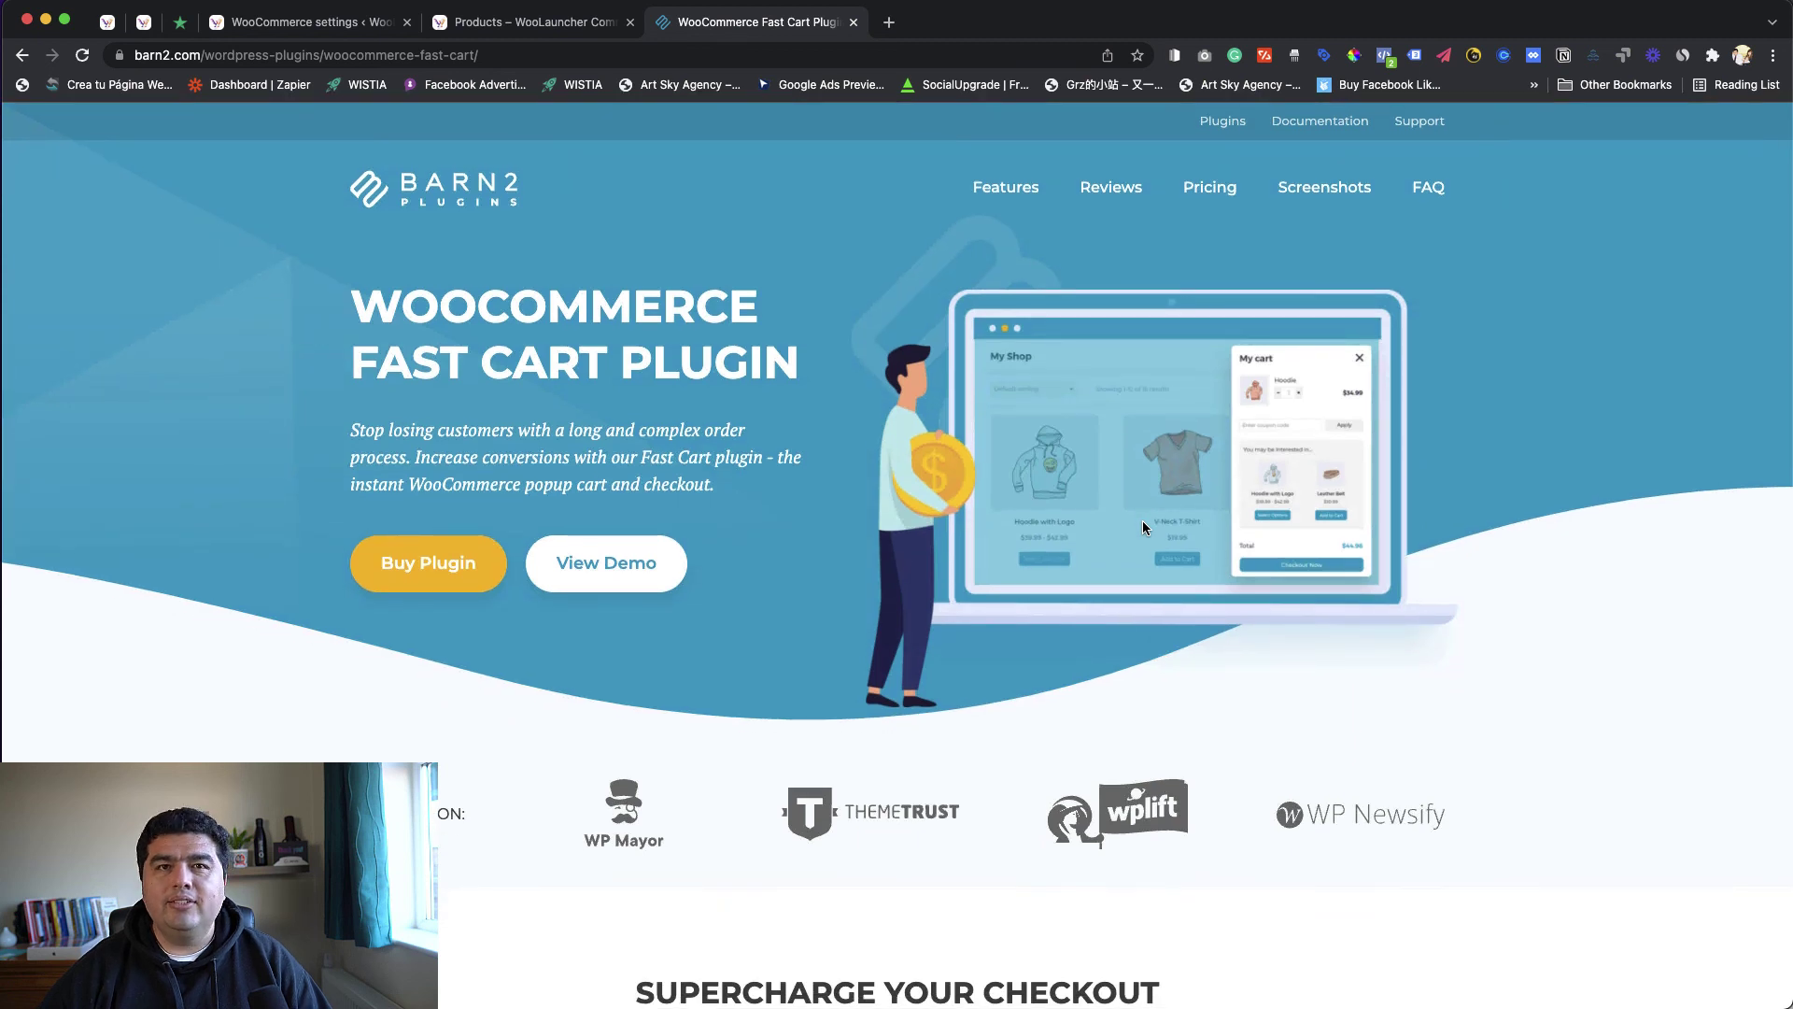